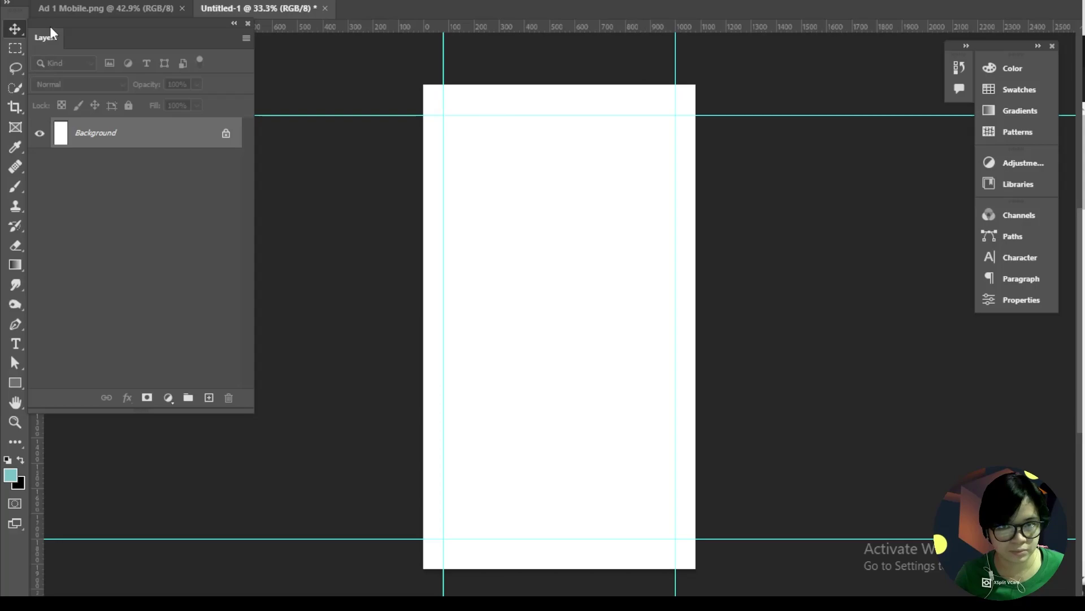
Step: Place the pexels dental clinic photo into the blank document as an embedded image
{"action": "left_click", "coordinate": [25, 3]}
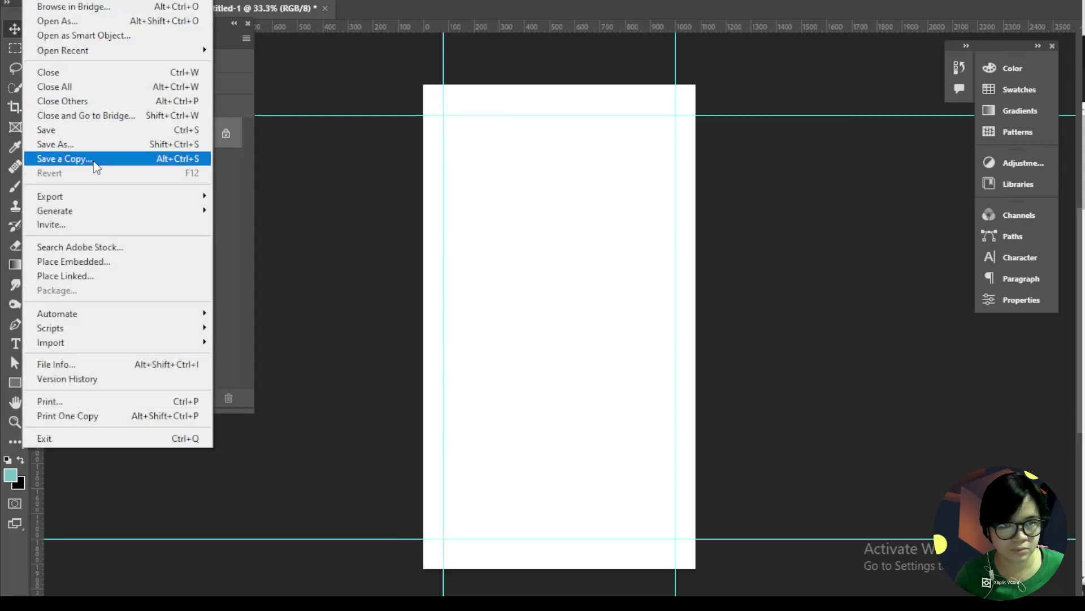
{"action": "left_click", "coordinate": [91, 262]}
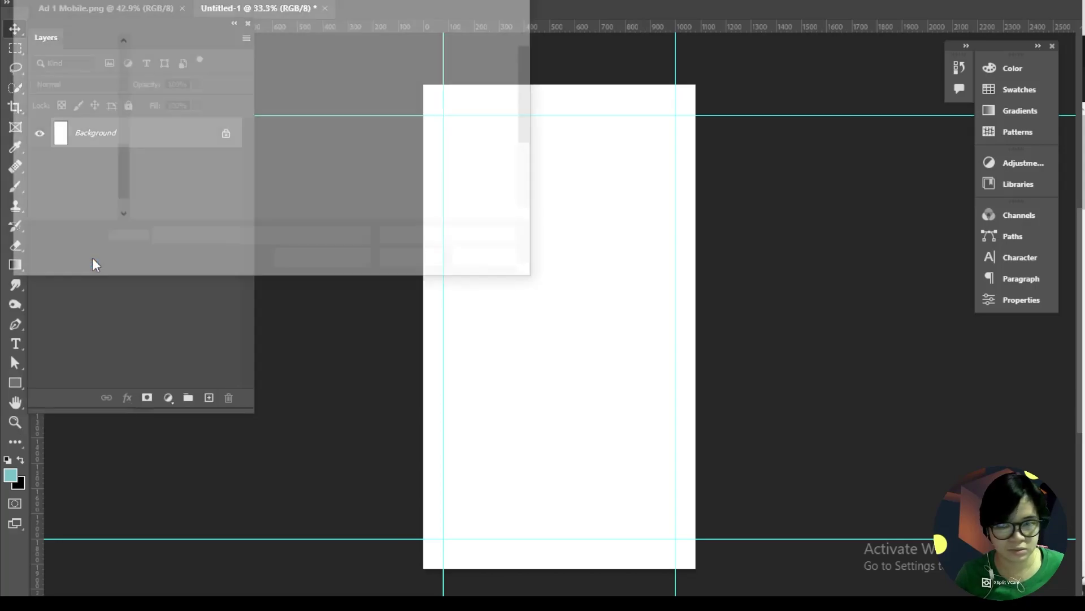
{"action": "scroll", "coordinate": [313, 198], "scroll_direction": "down", "scroll_amount": 2}
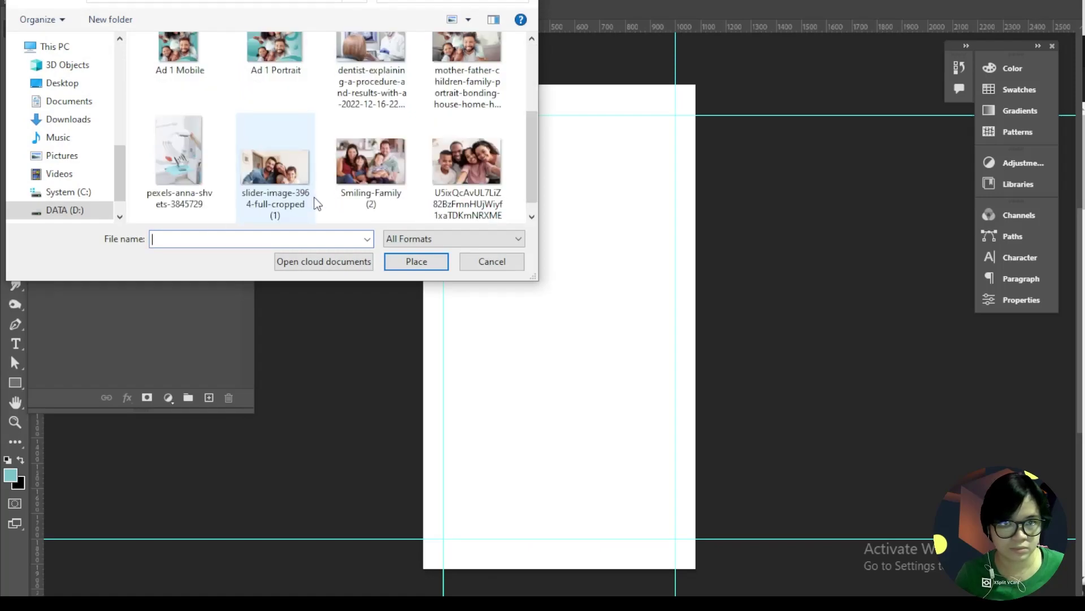
{"action": "left_click", "coordinate": [179, 159]}
{"action": "left_click", "coordinate": [427, 262]}
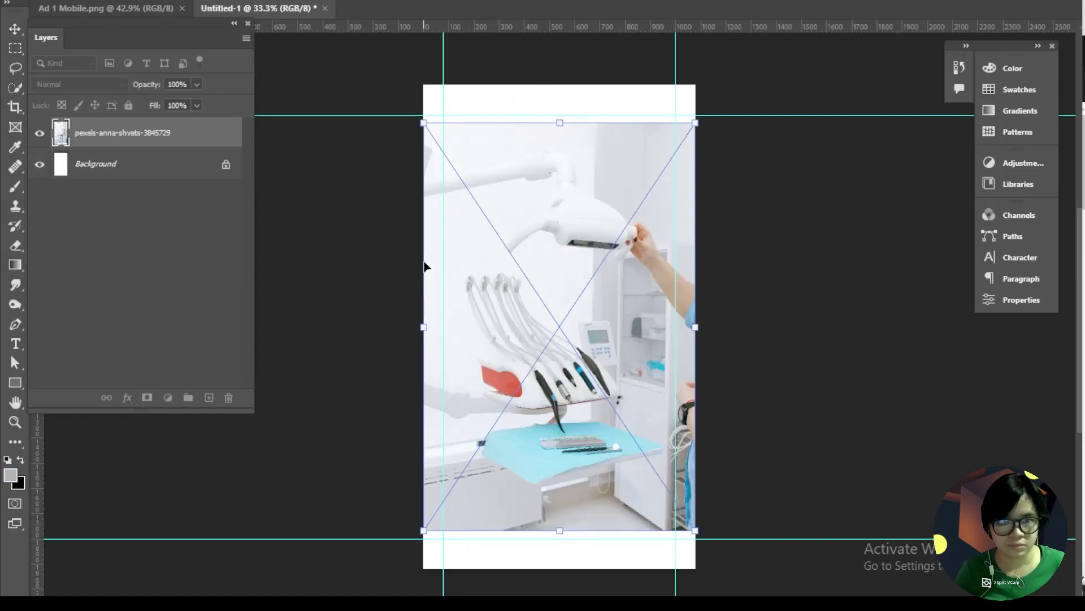
Step: Enlarge and reposition the clinic photo so that it covers the whole canvas
{"action": "left_click_drag", "start_coordinate": [697, 121], "coordinate": [753, 35]}
{"action": "left_click_drag", "start_coordinate": [640, 262], "coordinate": [686, 246]}
{"action": "key", "text": "Return"}
{"action": "left_click", "coordinate": [108, 267]}
Step: Duplicate the clinic photo layer and hide both the original and the copy
{"action": "left_click", "coordinate": [127, 133]}
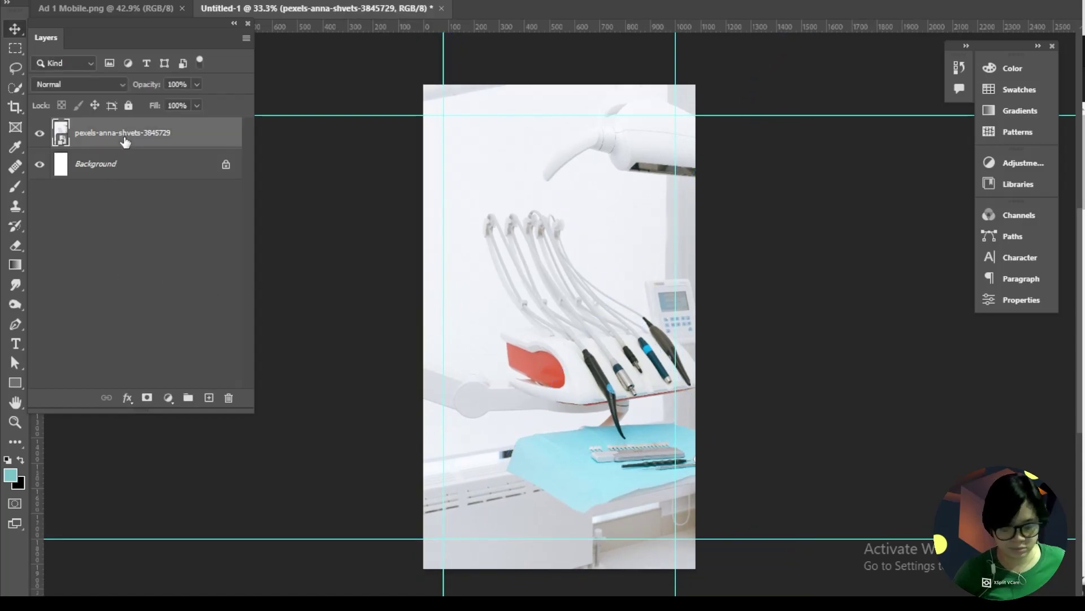
{"action": "key", "text": "ctrl+j"}
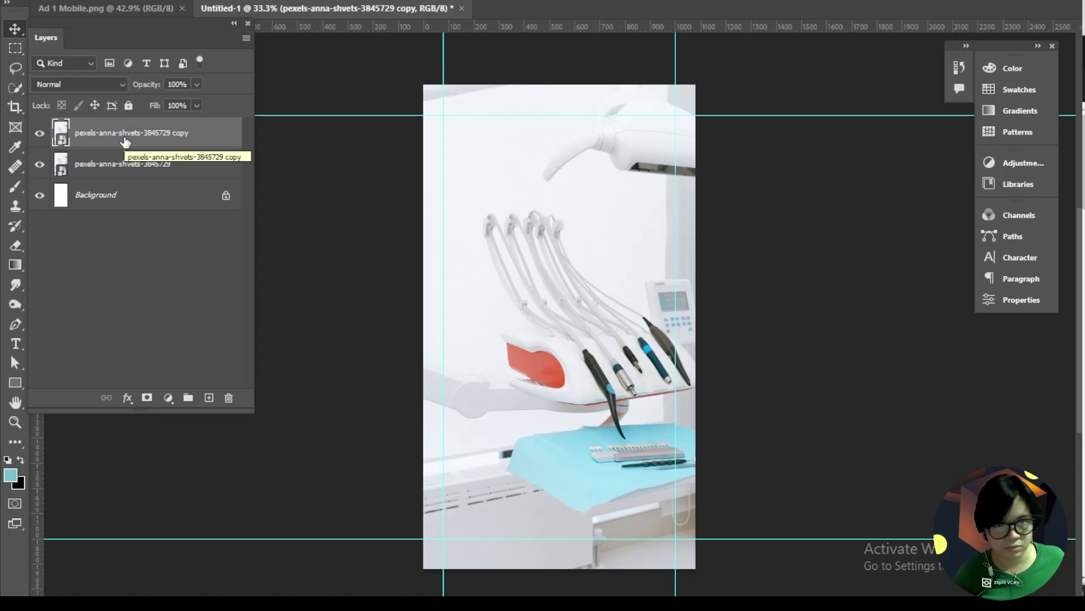
{"action": "left_click", "coordinate": [39, 134]}
{"action": "left_click", "coordinate": [39, 165]}
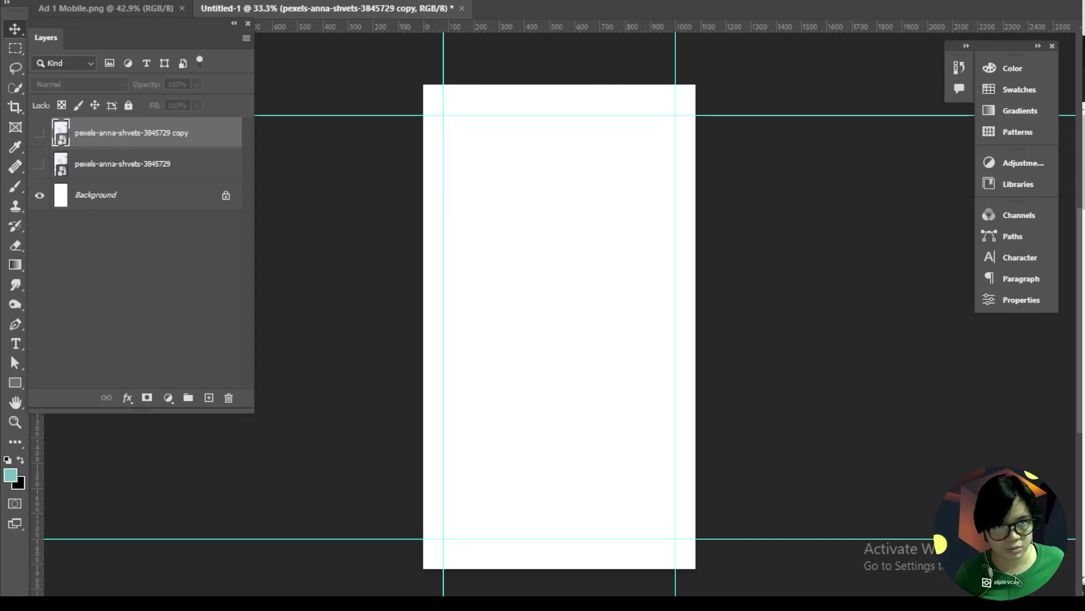
Step: Place the mother-father-children family photo as an embedded image at its default size in the middle of the canvas
{"action": "left_click", "coordinate": [33, 0]}
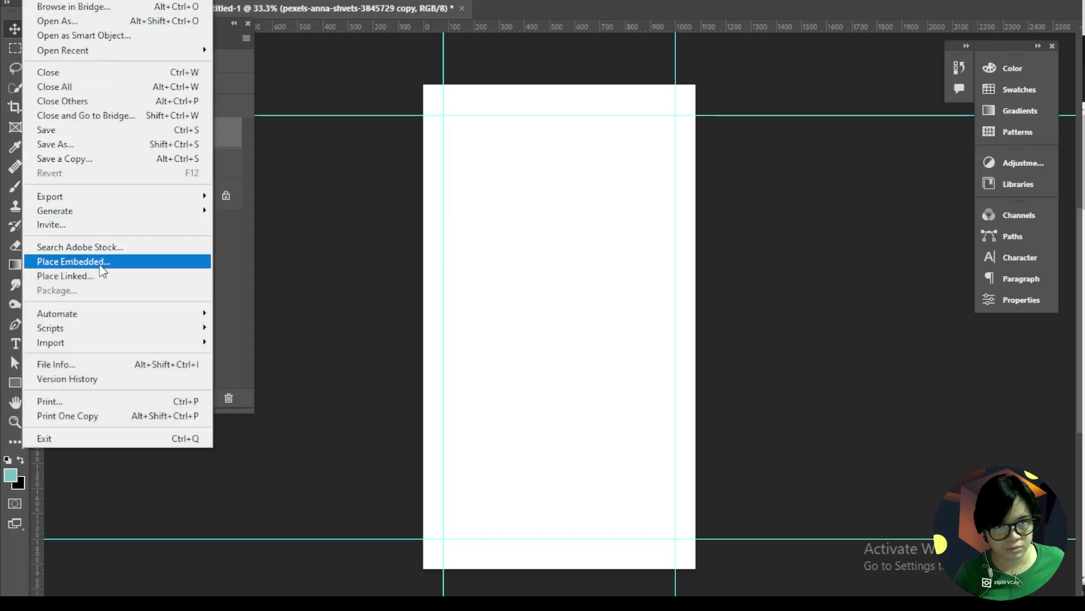
{"action": "left_click", "coordinate": [101, 266]}
{"action": "left_click", "coordinate": [469, 159]}
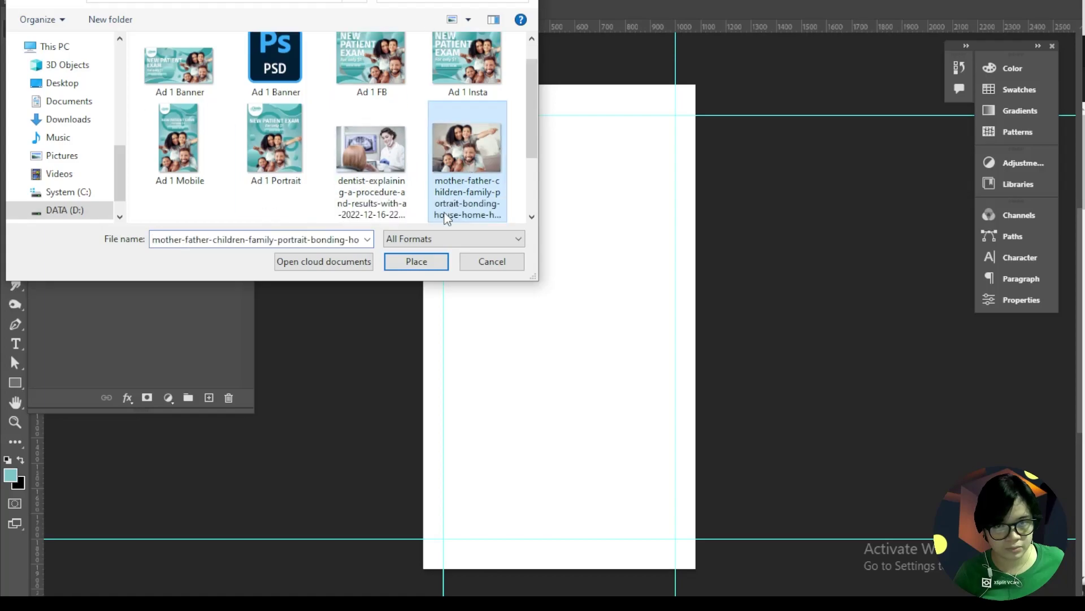
{"action": "left_click", "coordinate": [402, 263]}
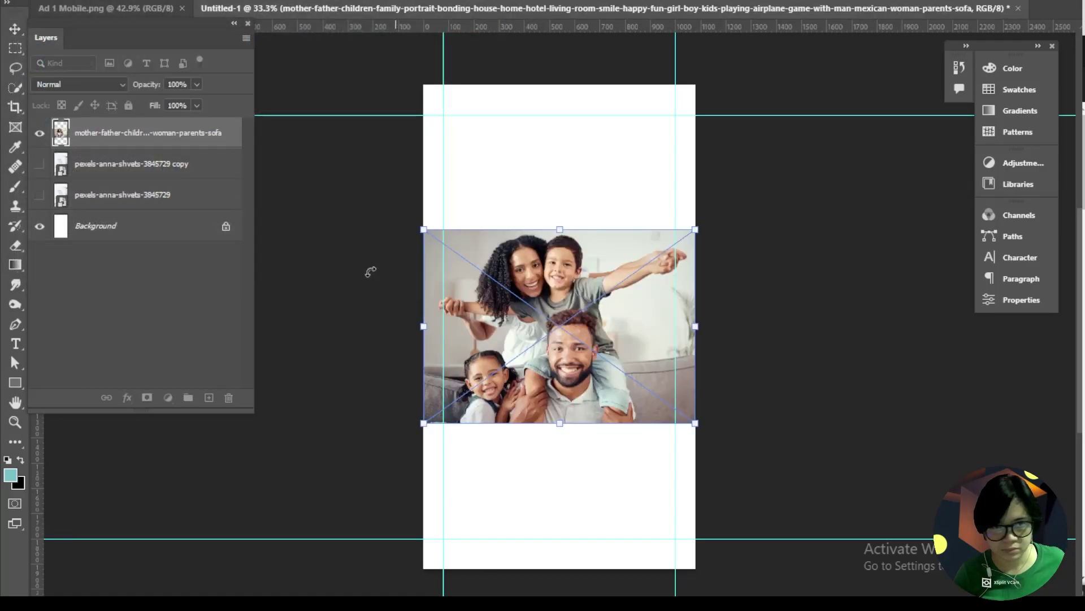
{"action": "key", "text": "Return"}
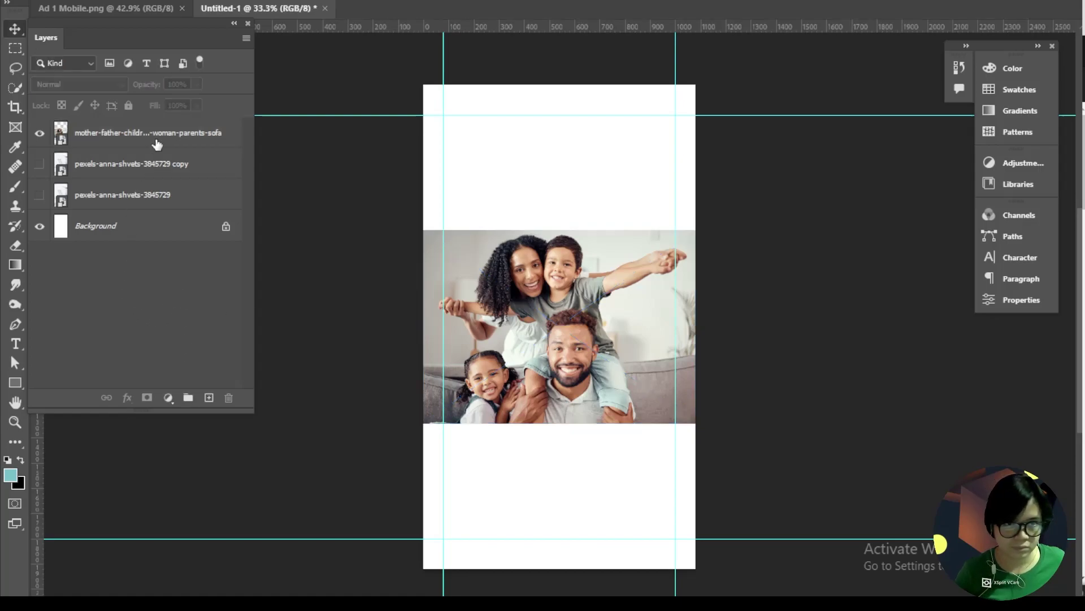
Step: Duplicate the family photo layer, and place the original, hidden, between the two clinic photo layers
{"action": "key", "text": "ctrl+j"}
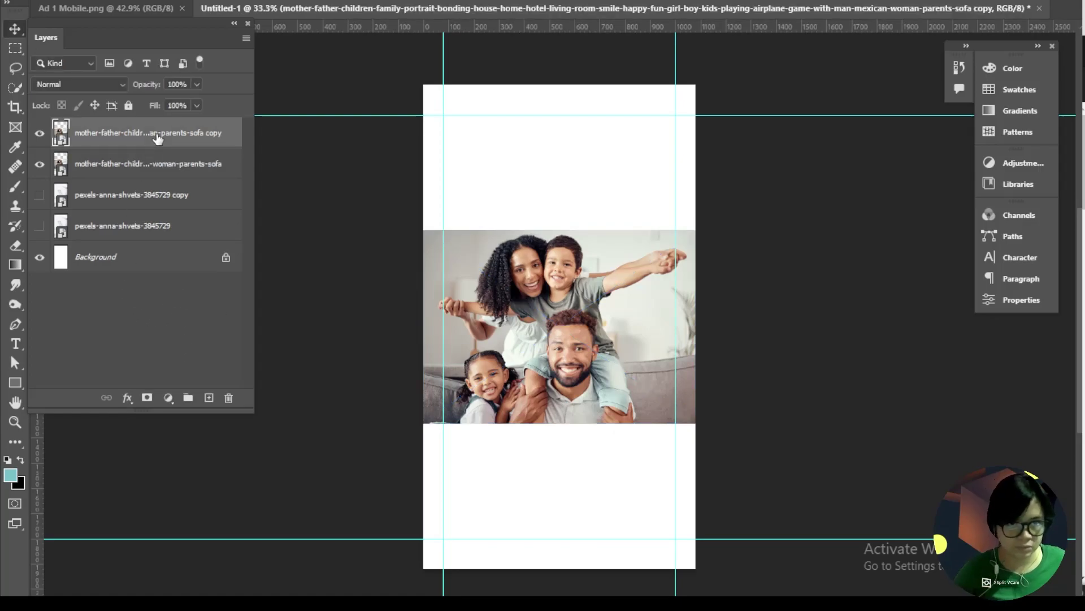
{"action": "left_click_drag", "start_coordinate": [148, 168], "coordinate": [138, 214]}
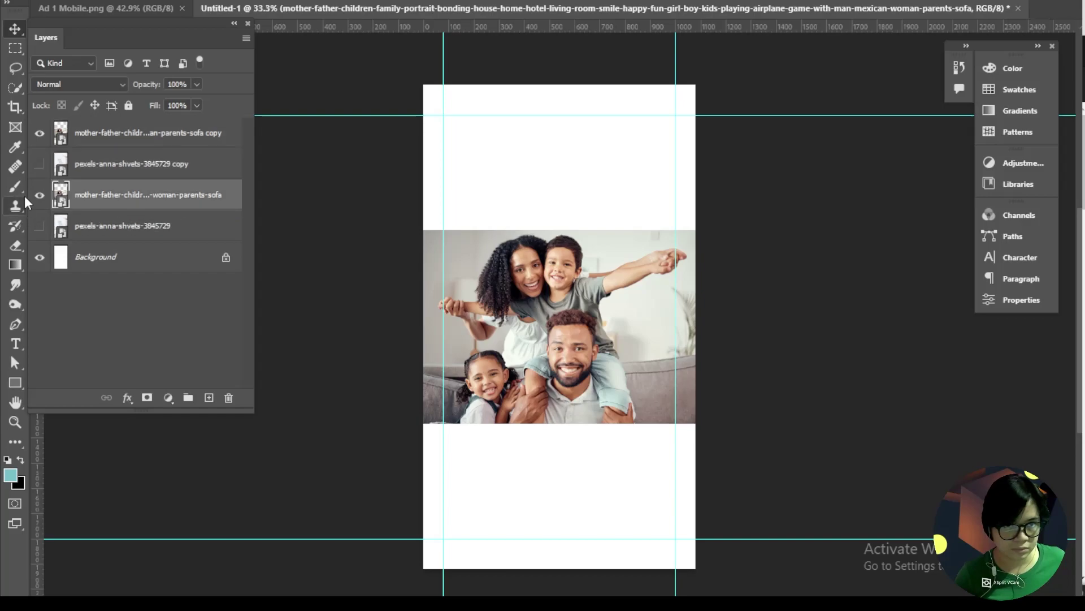
{"action": "left_click", "coordinate": [113, 136]}
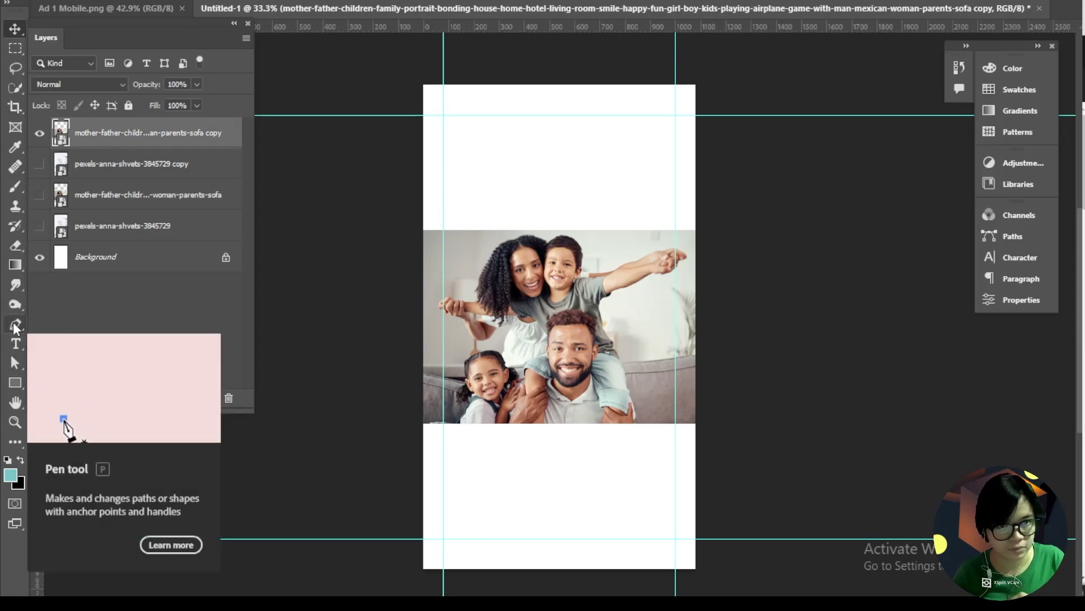
Step: Start a Pen tool shape around the family at the little girl's side of the photo, with no fill
{"action": "left_click", "coordinate": [14, 323]}
{"action": "key", "text": "ctrl+plus"}
{"action": "scroll", "coordinate": [431, 453], "scroll_direction": "up", "scroll_amount": 3}
{"action": "left_click", "coordinate": [294, 527]}
{"action": "left_click", "coordinate": [327, 515]}
{"action": "left_click_drag", "start_coordinate": [362, 477], "coordinate": [368, 472]}
{"action": "left_click", "coordinate": [141, 1]}
{"action": "left_click", "coordinate": [68, 11]}
Step: Continue the pen outline upward along the outer edge of the little girl
{"action": "left_click", "coordinate": [389, 404]}
{"action": "left_click", "coordinate": [382, 394]}
{"action": "left_click", "coordinate": [358, 383]}
{"action": "left_click", "coordinate": [349, 374]}
{"action": "left_click", "coordinate": [363, 408]}
{"action": "left_click", "coordinate": [356, 412]}
{"action": "left_click", "coordinate": [325, 397]}
{"action": "left_click", "coordinate": [321, 364]}
Step: Trace the outer side of the little girl's hair up towards the crown of her head
{"action": "key", "text": "ctrl+plus"}
{"action": "left_click", "coordinate": [353, 257]}
{"action": "left_click", "coordinate": [348, 220]}
{"action": "left_click", "coordinate": [342, 135]}
{"action": "left_click", "coordinate": [339, 117]}
{"action": "left_click", "coordinate": [348, 101]}
{"action": "left_click", "coordinate": [367, 88]}
{"action": "left_click_drag", "start_coordinate": [375, 81], "coordinate": [362, 221]}
{"action": "left_click", "coordinate": [376, 210]}
{"action": "left_click", "coordinate": [400, 190]}
Step: Trace over the top of the girl's hair and up the edge of the mother's white dress
{"action": "left_click_drag", "start_coordinate": [530, 147], "coordinate": [576, 139]}
{"action": "left_click", "coordinate": [584, 154]}
{"action": "left_click", "coordinate": [602, 170]}
{"action": "left_click", "coordinate": [607, 178]}
{"action": "left_click", "coordinate": [613, 180]}
{"action": "left_click", "coordinate": [618, 186]}
{"action": "left_click", "coordinate": [629, 152]}
{"action": "left_click", "coordinate": [638, 139]}
{"action": "left_click_drag", "start_coordinate": [606, 98], "coordinate": [584, 265]}
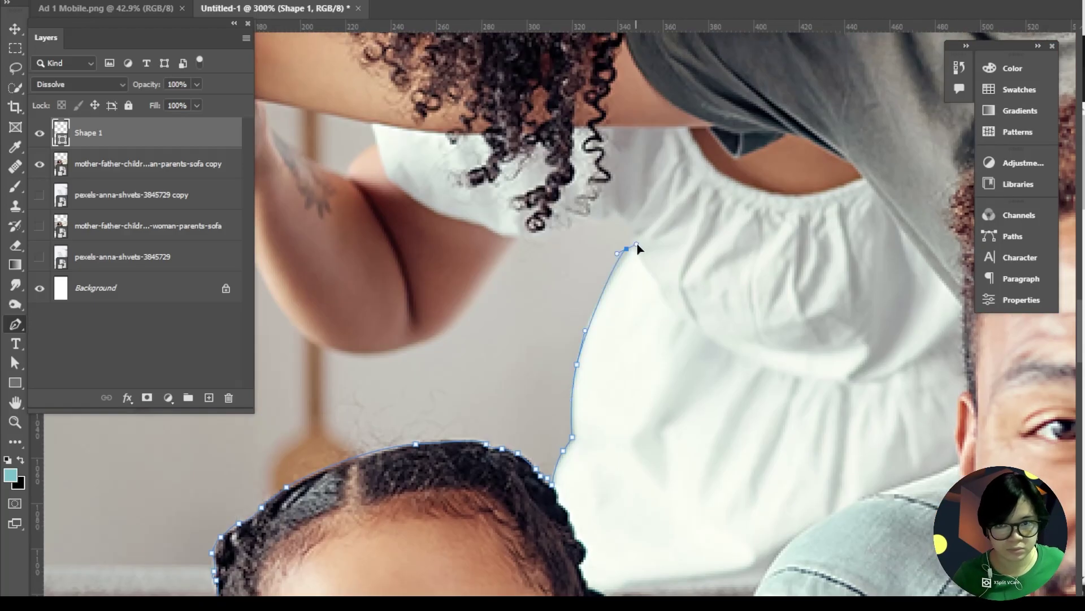
Step: Continue the outline past the mother's lower curls and around the underside of her elbow
{"action": "left_click", "coordinate": [623, 217]}
{"action": "left_click", "coordinate": [616, 213]}
{"action": "left_click_drag", "start_coordinate": [598, 219], "coordinate": [586, 221]}
{"action": "left_click_drag", "start_coordinate": [577, 224], "coordinate": [575, 227]}
{"action": "left_click", "coordinate": [486, 280]}
{"action": "left_click_drag", "start_coordinate": [443, 332], "coordinate": [424, 340]}
{"action": "left_click_drag", "start_coordinate": [339, 347], "coordinate": [485, 360]}
{"action": "left_click_drag", "start_coordinate": [483, 363], "coordinate": [442, 353]}
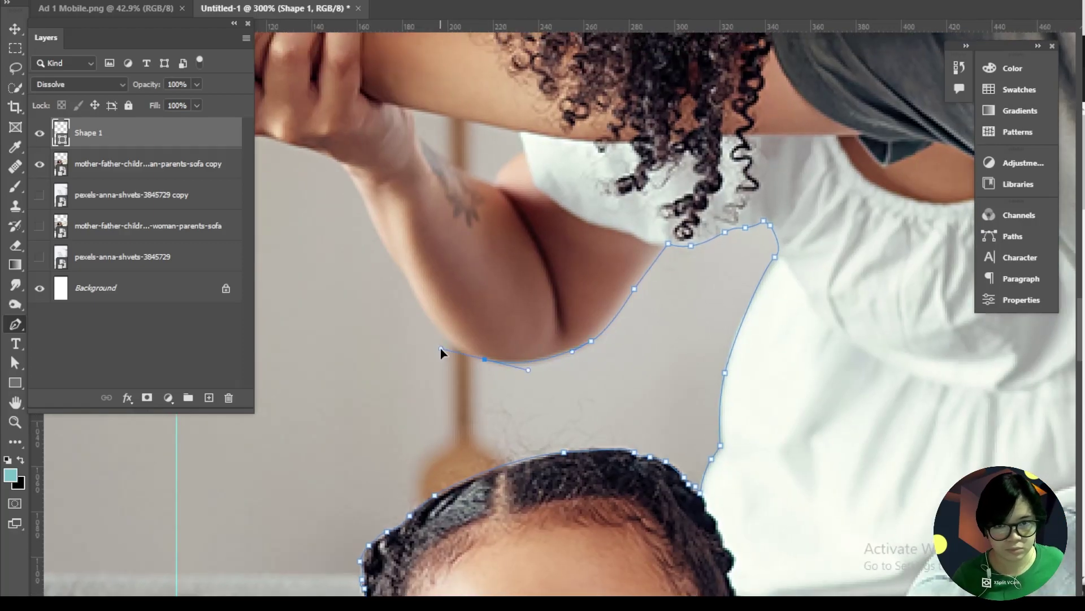
Step: Trace the mother's forearm up to the wrist and along the underside of the clasped hands
{"action": "left_click_drag", "start_coordinate": [390, 261], "coordinate": [520, 411]}
{"action": "left_click_drag", "start_coordinate": [520, 412], "coordinate": [511, 395]}
{"action": "left_click_drag", "start_coordinate": [471, 319], "coordinate": [465, 315]}
{"action": "scroll", "coordinate": [464, 314], "scroll_direction": "left", "scroll_amount": 3}
{"action": "scroll", "coordinate": [464, 313], "scroll_direction": "up", "scroll_amount": 2}
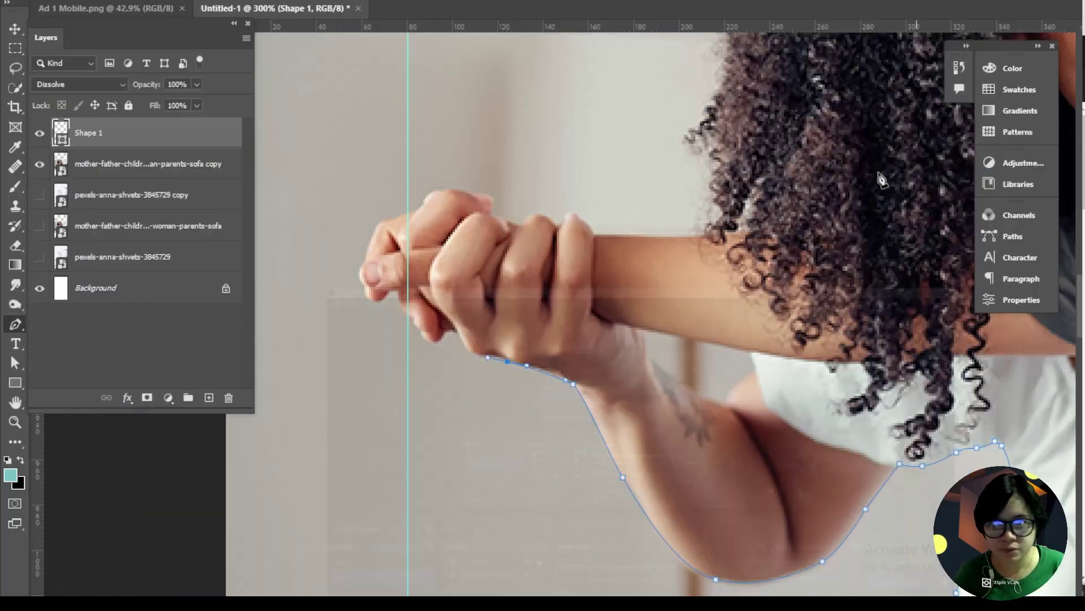
{"action": "left_click", "coordinate": [507, 362]}
{"action": "left_click", "coordinate": [460, 343]}
{"action": "left_click", "coordinate": [448, 328]}
{"action": "left_click", "coordinate": [439, 337]}
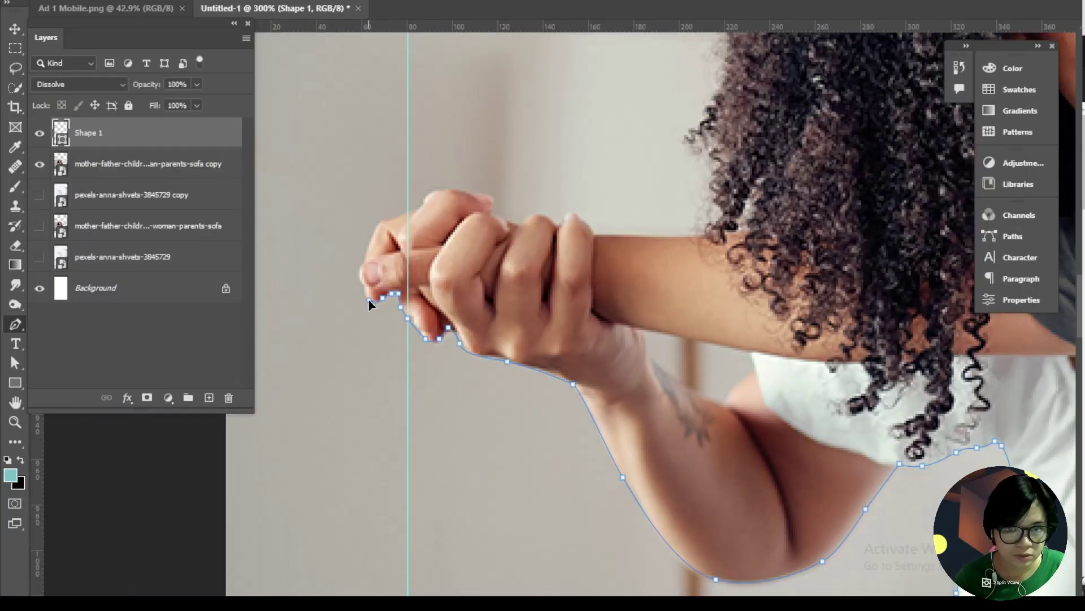
Step: Outline the outer fingertips of the clasped hands up to the uppermost knuckle
{"action": "left_click", "coordinate": [366, 250]}
{"action": "left_click", "coordinate": [374, 227]}
{"action": "left_click_drag", "start_coordinate": [384, 221], "coordinate": [398, 217]}
{"action": "left_click", "coordinate": [416, 207]}
{"action": "key", "text": "ctrl+plus"}
{"action": "left_click_drag", "start_coordinate": [378, 163], "coordinate": [353, 276]}
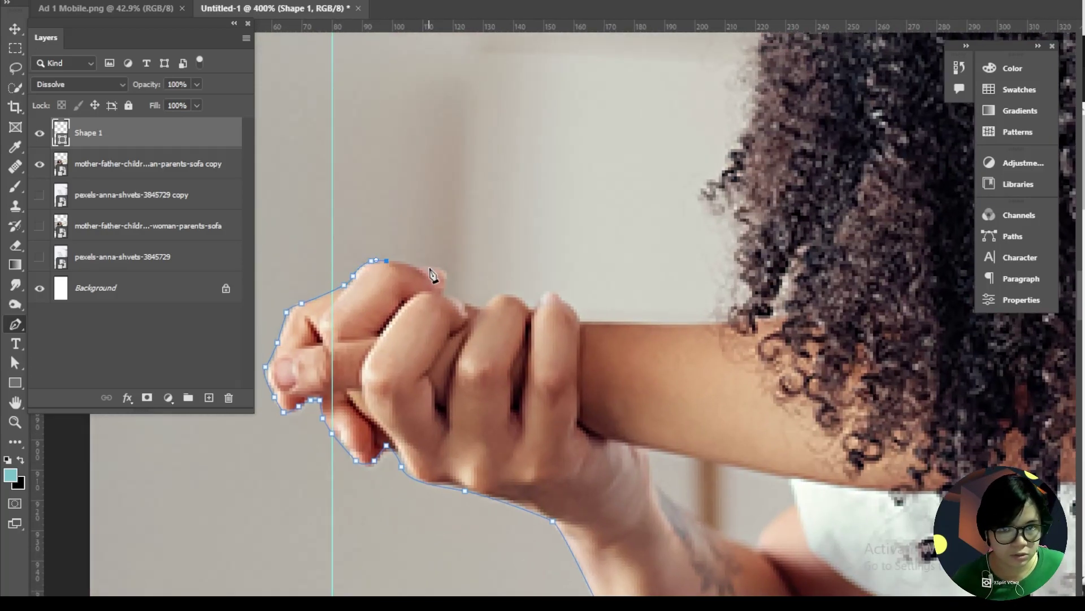
Step: Trace over the upper knuckles of the clasped hands and along the top of the extended arm
{"action": "left_click", "coordinate": [525, 306]}
{"action": "left_click", "coordinate": [537, 300]}
{"action": "left_click", "coordinate": [549, 291]}
{"action": "left_click_drag", "start_coordinate": [570, 306], "coordinate": [578, 314]}
{"action": "left_click_drag", "start_coordinate": [633, 327], "coordinate": [482, 364]}
Step: Outline the lower curls on the outer side of the mother's hair, starting from the arm
{"action": "left_click", "coordinate": [480, 333]}
{"action": "left_click", "coordinate": [476, 362]}
{"action": "left_click", "coordinate": [613, 363]}
{"action": "left_click_drag", "start_coordinate": [614, 346], "coordinate": [636, 365]}
{"action": "left_click", "coordinate": [626, 391]}
{"action": "left_click_drag", "start_coordinate": [625, 346], "coordinate": [624, 339]}
{"action": "left_click_drag", "start_coordinate": [625, 322], "coordinate": [600, 289]}
{"action": "left_click", "coordinate": [619, 300]}
{"action": "left_click", "coordinate": [586, 280]}
Step: Follow the outer side of the mother's curly hair up to the top of her head
{"action": "left_click_drag", "start_coordinate": [601, 262], "coordinate": [589, 393]}
{"action": "left_click", "coordinate": [588, 393]}
{"action": "left_click", "coordinate": [591, 369]}
{"action": "left_click_drag", "start_coordinate": [603, 347], "coordinate": [618, 418]}
{"action": "left_click", "coordinate": [636, 376]}
{"action": "left_click", "coordinate": [664, 361]}
{"action": "left_click", "coordinate": [658, 340]}
{"action": "left_click", "coordinate": [676, 334]}
{"action": "left_click_drag", "start_coordinate": [686, 303], "coordinate": [664, 378]}
{"action": "left_click_drag", "start_coordinate": [671, 377], "coordinate": [665, 464]}
{"action": "left_click_drag", "start_coordinate": [710, 387], "coordinate": [684, 403]}
{"action": "left_click_drag", "start_coordinate": [702, 364], "coordinate": [574, 370]}
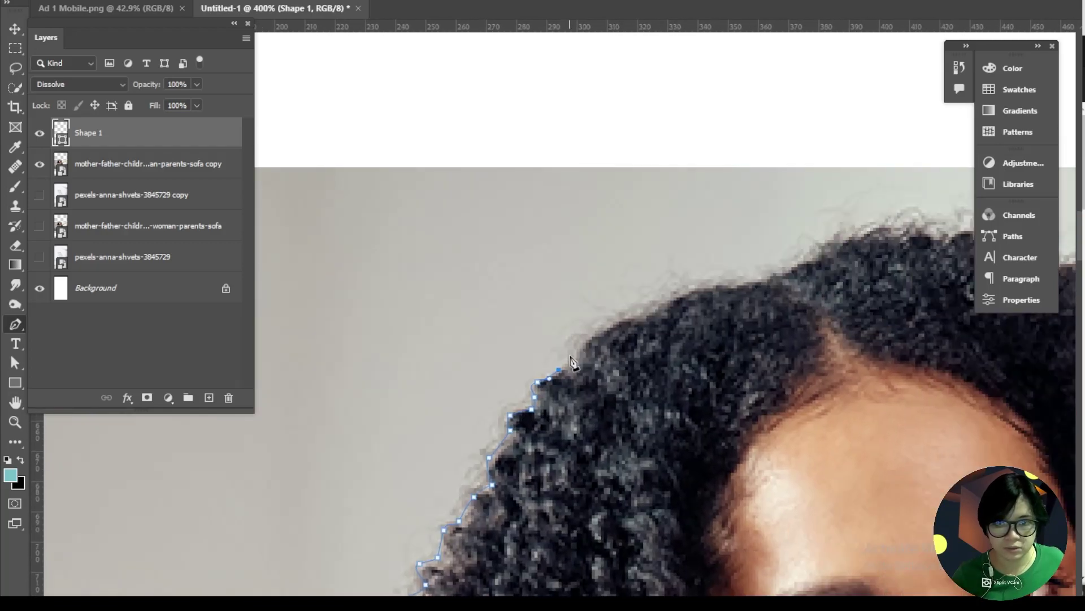
Step: Trace across the top of the mother's hair towards the boy's head
{"action": "left_click", "coordinate": [623, 330]}
{"action": "left_click_drag", "start_coordinate": [711, 303], "coordinate": [606, 312]}
{"action": "left_click_drag", "start_coordinate": [639, 305], "coordinate": [656, 306]}
{"action": "left_click_drag", "start_coordinate": [679, 309], "coordinate": [692, 309]}
{"action": "left_click_drag", "start_coordinate": [703, 311], "coordinate": [725, 314]}
{"action": "left_click", "coordinate": [751, 311]}
{"action": "left_click", "coordinate": [769, 318]}
{"action": "left_click", "coordinate": [784, 323]}
{"action": "left_click", "coordinate": [802, 333]}
{"action": "left_click", "coordinate": [814, 333]}
{"action": "left_click", "coordinate": [829, 344]}
{"action": "left_click", "coordinate": [844, 342]}
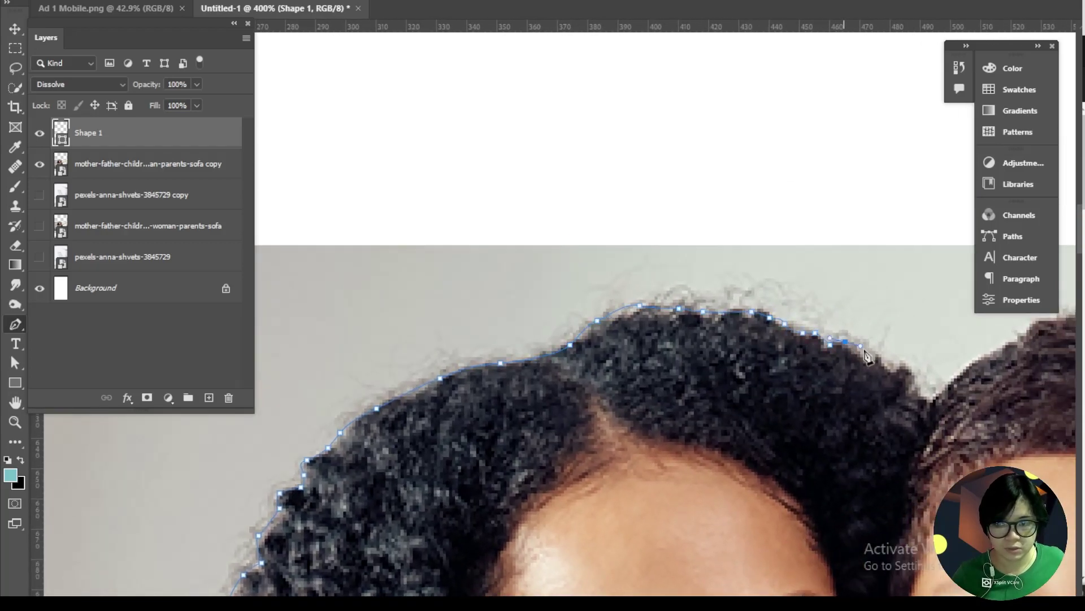
{"action": "left_click", "coordinate": [863, 357]}
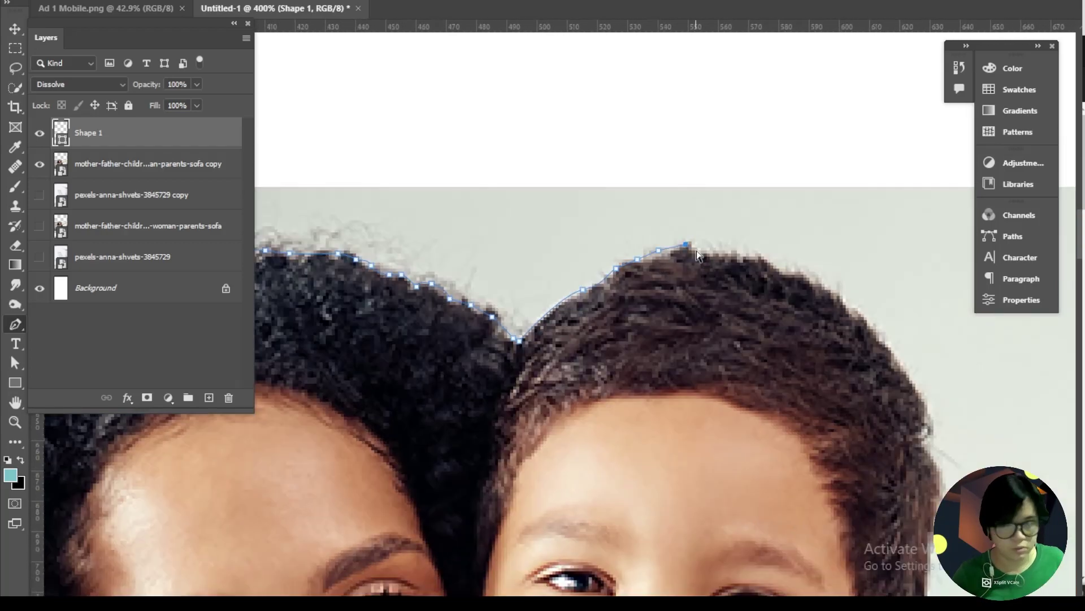
Step: Outline the top of the boy's hair and down its far side
{"action": "left_click", "coordinate": [698, 247]}
{"action": "left_click", "coordinate": [719, 253]}
{"action": "left_click", "coordinate": [753, 253]}
{"action": "left_click", "coordinate": [774, 262]}
{"action": "left_click", "coordinate": [795, 275]}
{"action": "left_click", "coordinate": [813, 277]}
{"action": "left_click_drag", "start_coordinate": [882, 341], "coordinate": [896, 358]}
{"action": "left_click_drag", "start_coordinate": [936, 380], "coordinate": [819, 305]}
Step: Continue the outline down the side of the boy's head to his shoulder
{"action": "left_click", "coordinate": [790, 348]}
{"action": "left_click_drag", "start_coordinate": [797, 382], "coordinate": [795, 394]}
{"action": "left_click", "coordinate": [784, 439]}
{"action": "left_click", "coordinate": [775, 487]}
{"action": "left_click", "coordinate": [772, 509]}
{"action": "left_click_drag", "start_coordinate": [779, 506], "coordinate": [713, 426]}
{"action": "left_click", "coordinate": [703, 430]}
{"action": "left_click", "coordinate": [708, 445]}
Step: Trace the upper edge of the boy's shoulder and outstretched arm, undoing misplaced anchor points
{"action": "left_click_drag", "start_coordinate": [841, 422], "coordinate": [660, 422]}
{"action": "left_click", "coordinate": [666, 418]}
{"action": "key", "text": "ctrl+z"}
{"action": "left_click_drag", "start_coordinate": [733, 395], "coordinate": [639, 413]}
{"action": "left_click_drag", "start_coordinate": [637, 406], "coordinate": [654, 392]}
{"action": "left_click_drag", "start_coordinate": [745, 343], "coordinate": [581, 407]}
{"action": "left_click_drag", "start_coordinate": [582, 405], "coordinate": [608, 399]}
{"action": "left_click_drag", "start_coordinate": [681, 387], "coordinate": [531, 375]}
{"action": "left_click_drag", "start_coordinate": [531, 375], "coordinate": [550, 365]}
{"action": "key", "text": "ctrl+z"}
Step: Outline the boy's forearm and the top of the clasped hands, undoing the misplaced anchor point
{"action": "left_click_drag", "start_coordinate": [606, 336], "coordinate": [532, 366]}
{"action": "left_click_drag", "start_coordinate": [533, 366], "coordinate": [551, 357]}
{"action": "left_click", "coordinate": [627, 312]}
{"action": "left_click_drag", "start_coordinate": [650, 309], "coordinate": [615, 309]}
{"action": "left_click", "coordinate": [547, 339]}
{"action": "left_click_drag", "start_coordinate": [641, 306], "coordinate": [699, 304]}
{"action": "left_click_drag", "start_coordinate": [762, 288], "coordinate": [617, 330]}
{"action": "left_click_drag", "start_coordinate": [616, 330], "coordinate": [635, 325]}
{"action": "key", "text": "ctrl+z"}
Step: Outline the fingertips and underside of the boy's and mother's clasped hands
{"action": "left_click_drag", "start_coordinate": [810, 384], "coordinate": [763, 462]}
{"action": "left_click", "coordinate": [731, 469]}
{"action": "left_click_drag", "start_coordinate": [719, 518], "coordinate": [738, 383]}
{"action": "left_click_drag", "start_coordinate": [689, 441], "coordinate": [680, 453]}
{"action": "left_click_drag", "start_coordinate": [655, 469], "coordinate": [636, 473]}
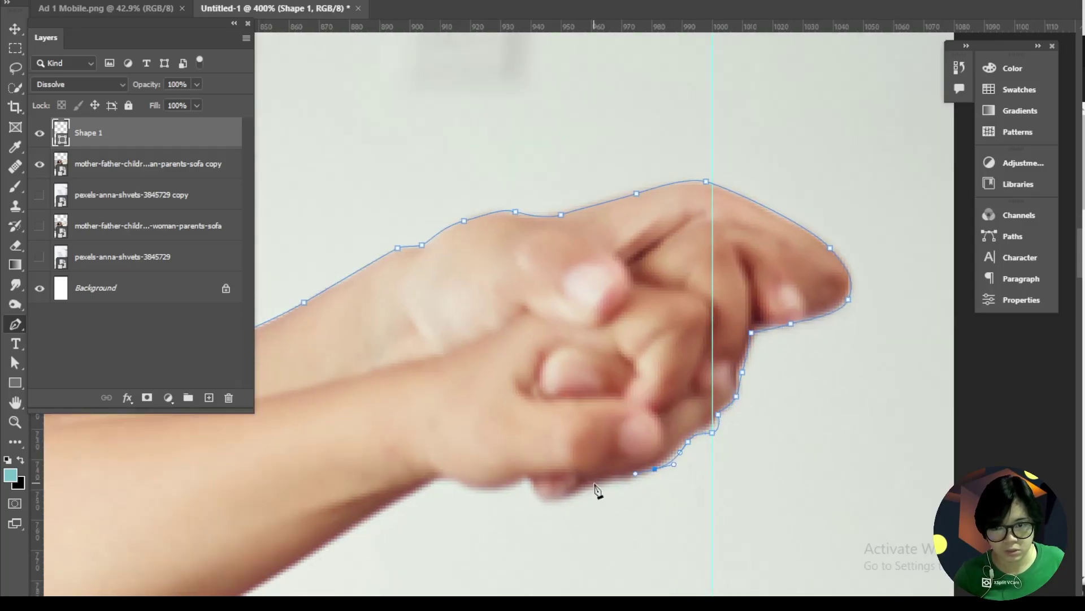
{"action": "left_click_drag", "start_coordinate": [491, 490], "coordinate": [476, 489]}
Step: Continue the outline along the underside of the boy's outstretched arm back to his sleeve
{"action": "left_click", "coordinate": [443, 478]}
{"action": "left_click_drag", "start_coordinate": [325, 568], "coordinate": [502, 303]}
{"action": "left_click_drag", "start_coordinate": [502, 303], "coordinate": [742, 242]}
{"action": "left_click_drag", "start_coordinate": [587, 328], "coordinate": [504, 348]}
{"action": "left_click", "coordinate": [342, 450]}
{"action": "left_click", "coordinate": [331, 461]}
{"action": "left_click_drag", "start_coordinate": [316, 480], "coordinate": [391, 376]}
Step: Trace the lower edge of the boy's sleeve and the upper side of his shirt
{"action": "left_click_drag", "start_coordinate": [348, 368], "coordinate": [330, 383]}
{"action": "left_click_drag", "start_coordinate": [333, 472], "coordinate": [321, 212]}
{"action": "left_click_drag", "start_coordinate": [329, 339], "coordinate": [344, 452]}
{"action": "left_click", "coordinate": [354, 479]}
{"action": "left_click_drag", "start_coordinate": [367, 497], "coordinate": [348, 344]}
{"action": "left_click_drag", "start_coordinate": [365, 370], "coordinate": [343, 321]}
{"action": "left_click_drag", "start_coordinate": [372, 356], "coordinate": [398, 374]}
{"action": "left_click", "coordinate": [372, 355], "text": "alt"}
{"action": "left_click", "coordinate": [408, 389]}
{"action": "left_click", "coordinate": [424, 407]}
{"action": "left_click", "coordinate": [430, 438]}
Step: Outline the lower side of the boy's shirt past the hem and onto his denim shorts
{"action": "left_click_drag", "start_coordinate": [418, 464], "coordinate": [404, 303]}
{"action": "left_click", "coordinate": [431, 341]}
{"action": "left_click_drag", "start_coordinate": [480, 442], "coordinate": [472, 452]}
{"action": "left_click_drag", "start_coordinate": [472, 461], "coordinate": [434, 367]}
{"action": "left_click", "coordinate": [452, 392]}
{"action": "left_click", "coordinate": [463, 410]}
{"action": "left_click", "coordinate": [470, 430]}
{"action": "scroll", "coordinate": [459, 276], "scroll_direction": "down", "scroll_amount": 3}
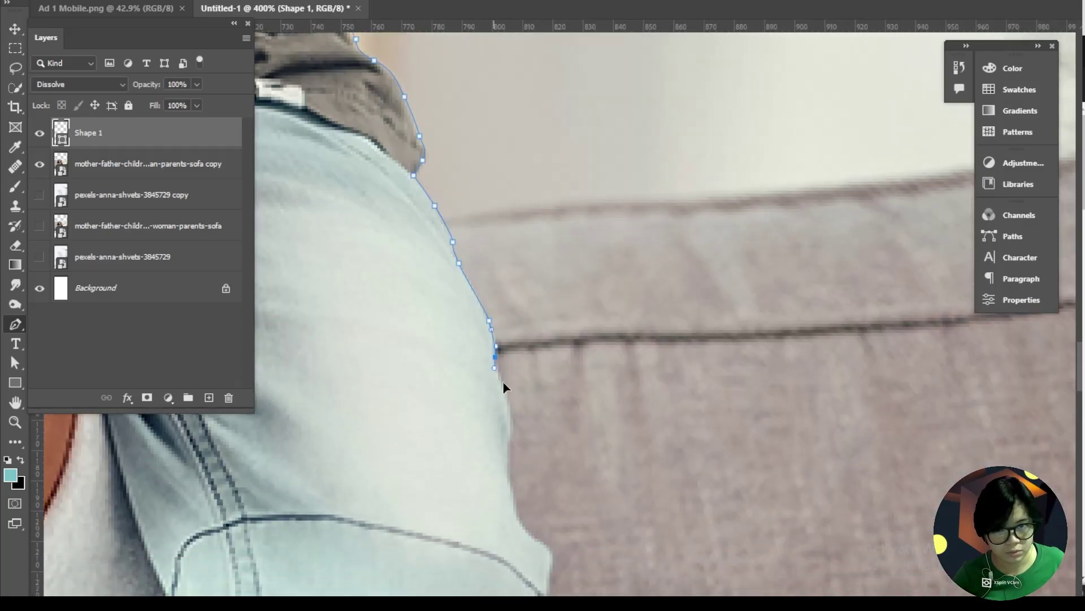
Step: Outline the outer edge of the boy's denim shorts down to the stitched seam near the father's shoulder
{"action": "left_click", "coordinate": [501, 390]}
{"action": "left_click", "coordinate": [511, 426]}
{"action": "left_click", "coordinate": [508, 468]}
{"action": "left_click_drag", "start_coordinate": [518, 432], "coordinate": [484, 274]}
{"action": "left_click", "coordinate": [480, 366]}
{"action": "left_click", "coordinate": [496, 386]}
{"action": "left_click", "coordinate": [513, 400]}
{"action": "left_click", "coordinate": [507, 429]}
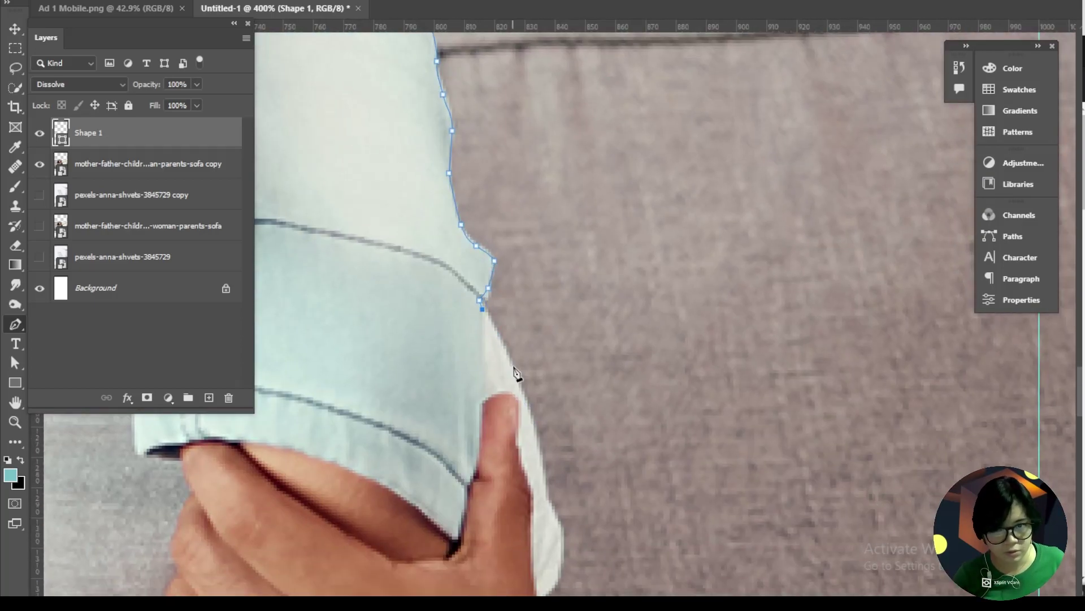
Step: Outline the father's shoulder down to the photo's bottom edge and close the path along that edge beside the girl
{"action": "left_click", "coordinate": [514, 362]}
{"action": "left_click", "coordinate": [530, 415]}
{"action": "left_click_drag", "start_coordinate": [544, 492], "coordinate": [521, 409]}
{"action": "left_click", "coordinate": [521, 410]}
{"action": "left_click", "coordinate": [537, 451]}
{"action": "left_click", "coordinate": [519, 503]}
{"action": "left_click", "coordinate": [522, 553]}
{"action": "left_click_drag", "start_coordinate": [381, 541], "coordinate": [1007, 515]}
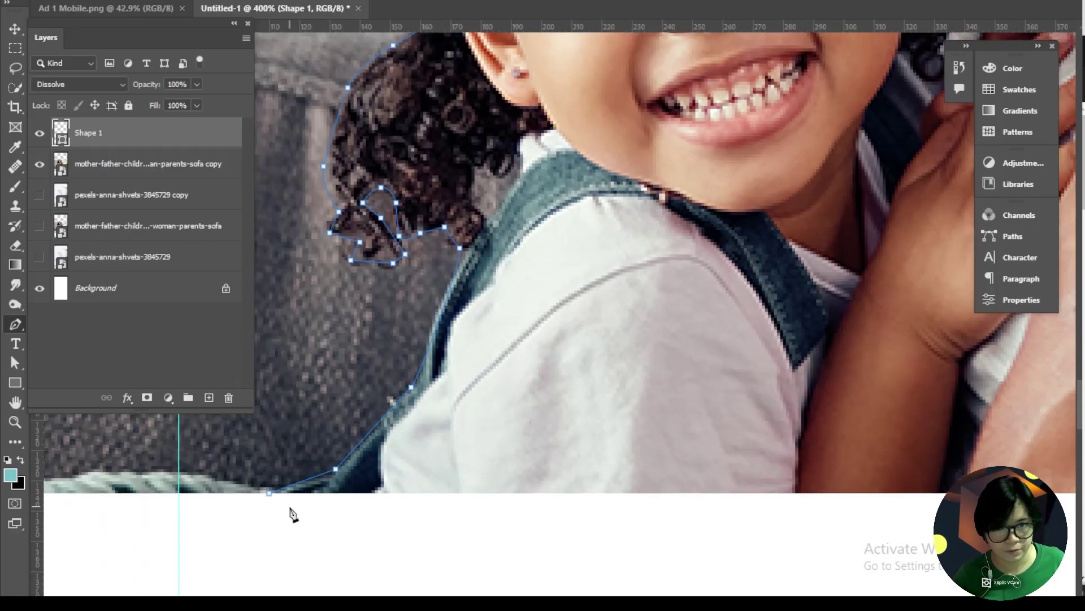
{"action": "scroll", "coordinate": [612, 510], "scroll_direction": "down", "scroll_amount": 5}
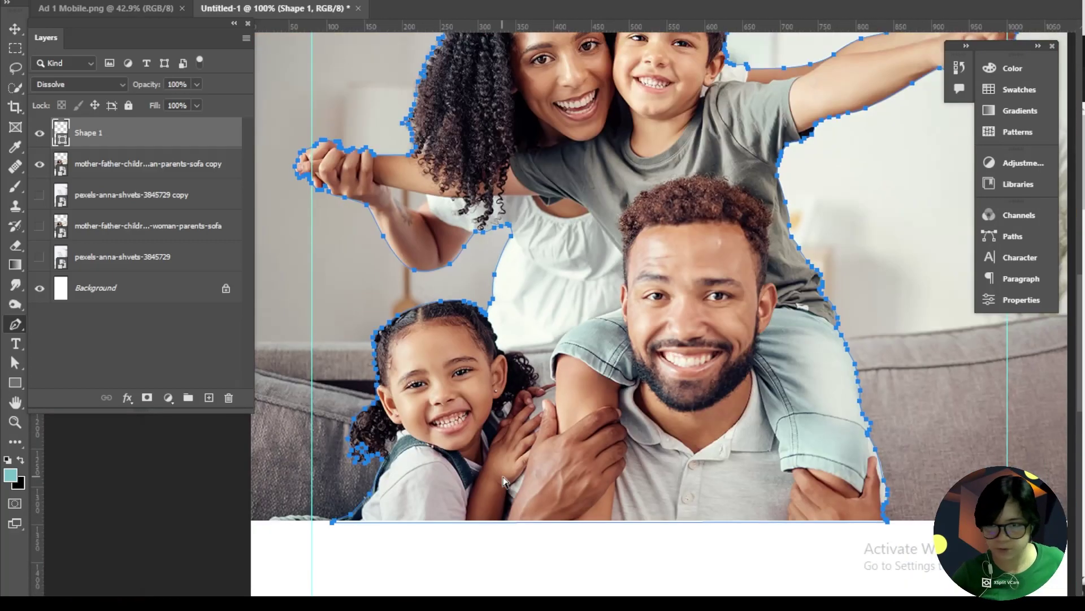
Step: Load the Shape 1 outline as a selection and add it as a layer mask on the family photo copy
{"action": "key", "text": "ctrl+1"}
{"action": "left_click", "coordinate": [62, 132], "text": "ctrl"}
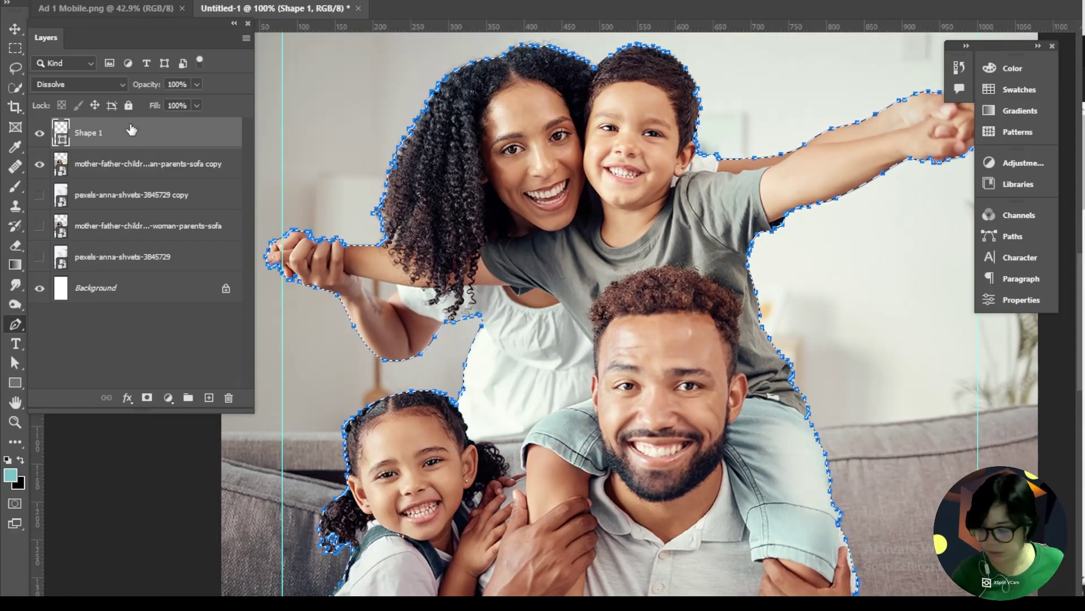
{"action": "key", "text": "ctrl+minus"}
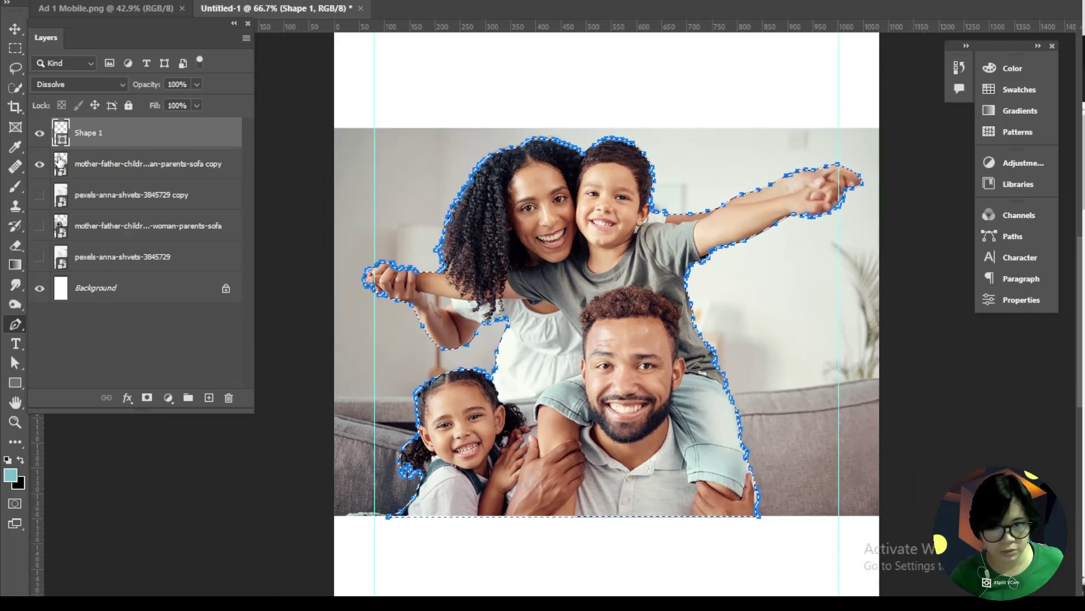
{"action": "key", "text": "ctrl+z"}
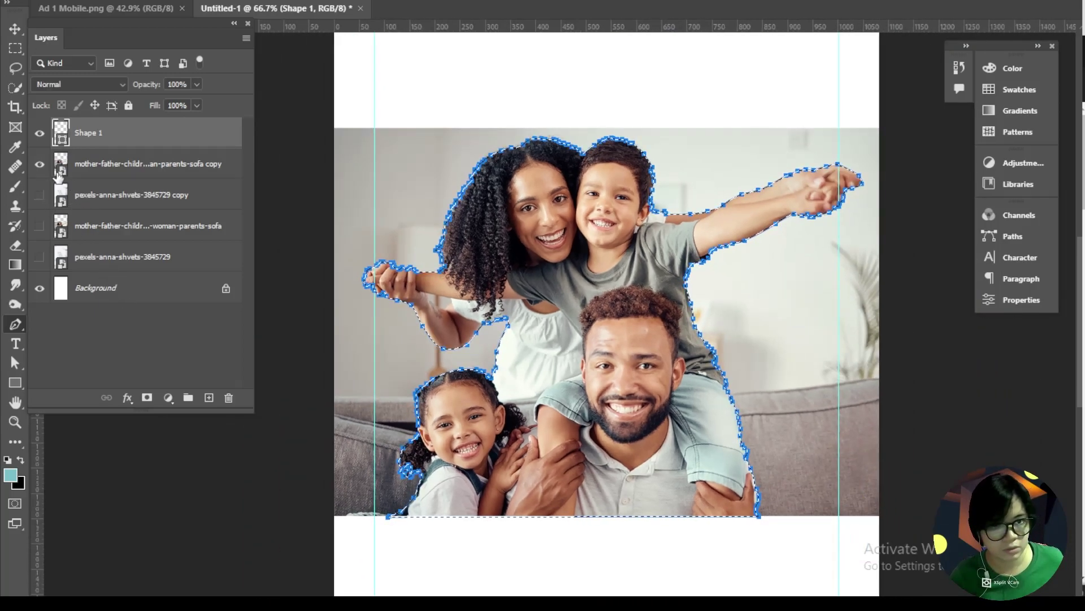
{"action": "left_click", "coordinate": [59, 175]}
{"action": "left_click", "coordinate": [146, 398]}
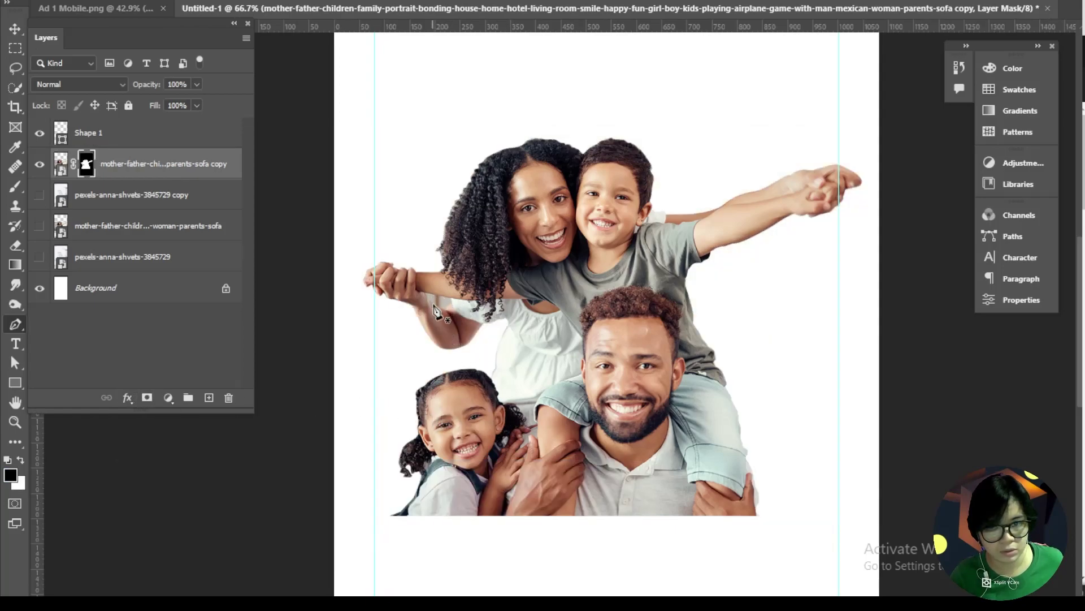
Step: Trace the leftover background gap between the mother's forearm and the boy's arm as a closed Pen tool shape
{"action": "key", "text": "ctrl+plus"}
{"action": "key", "text": "ctrl+plus"}
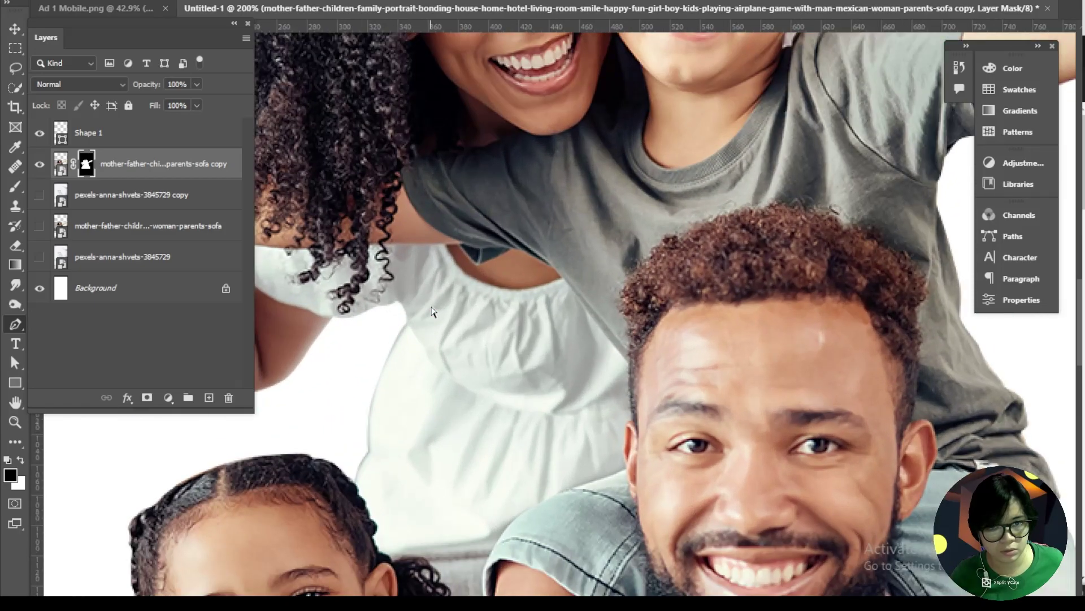
{"action": "key", "text": "ctrl+plus"}
{"action": "left_click_drag", "start_coordinate": [402, 307], "coordinate": [814, 324]}
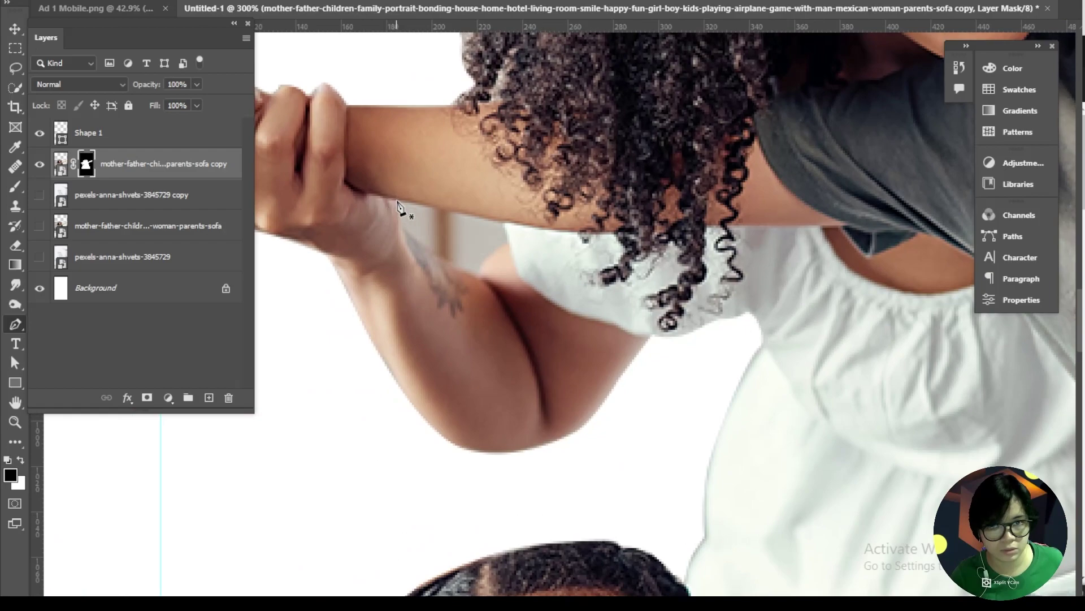
{"action": "left_click_drag", "start_coordinate": [398, 201], "coordinate": [405, 222]}
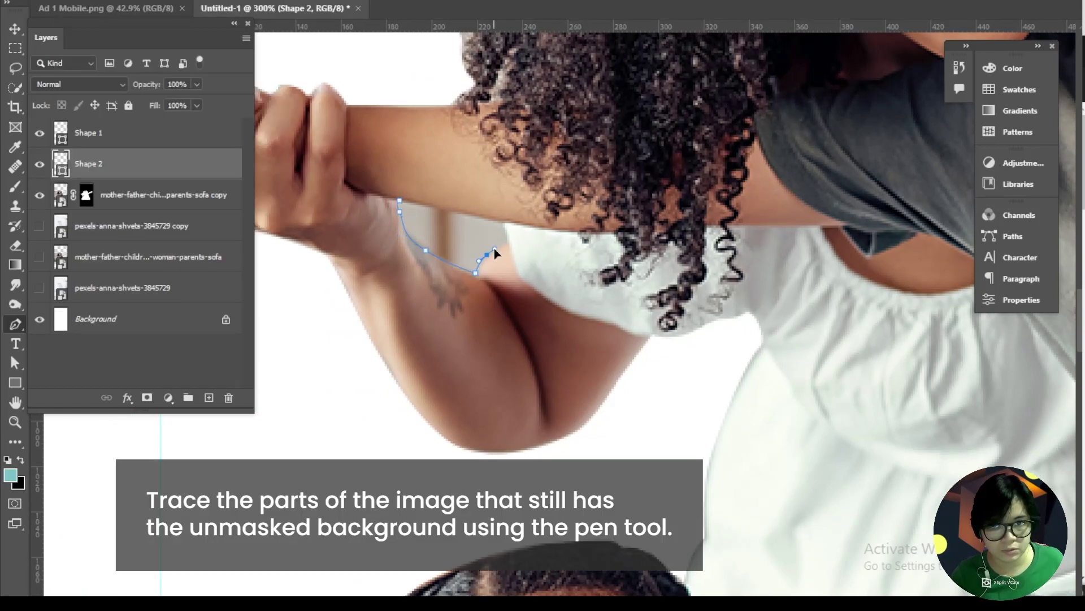
{"action": "left_click", "coordinate": [505, 241]}
{"action": "left_click", "coordinate": [500, 224]}
{"action": "left_click", "coordinate": [400, 200]}
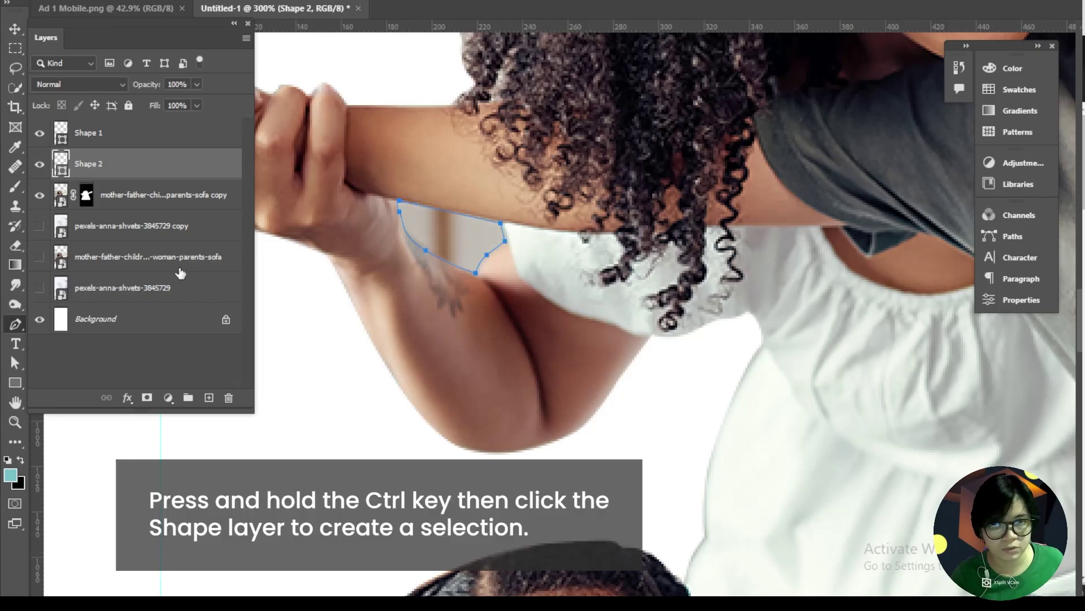
Step: Load Shape 2 as a selection and fill that area of the family layer's mask with the black Foreground Color
{"action": "left_click", "coordinate": [60, 166], "text": "ctrl"}
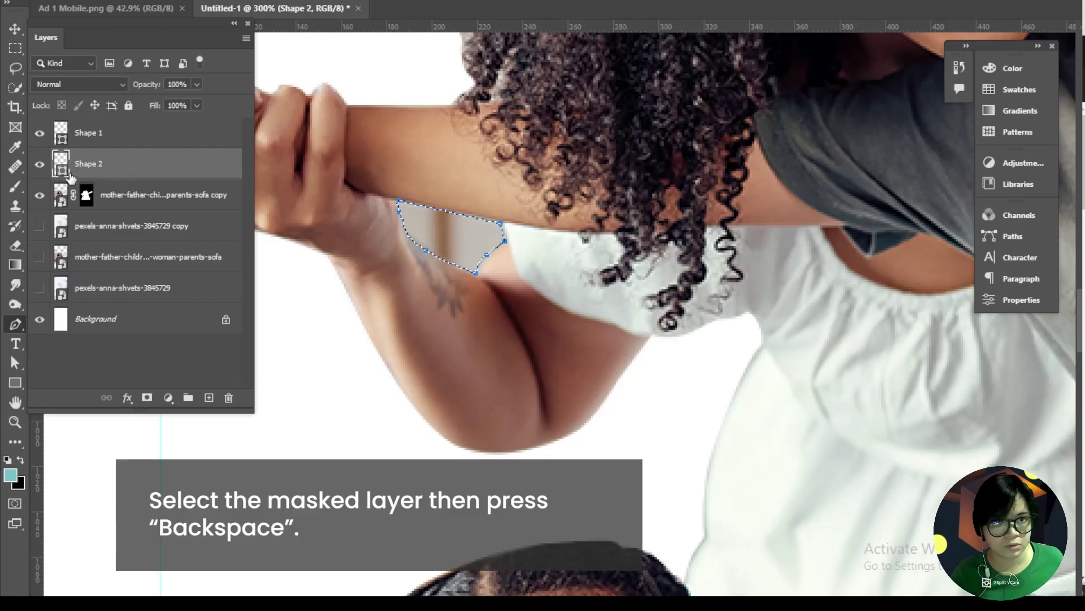
{"action": "left_click", "coordinate": [85, 196]}
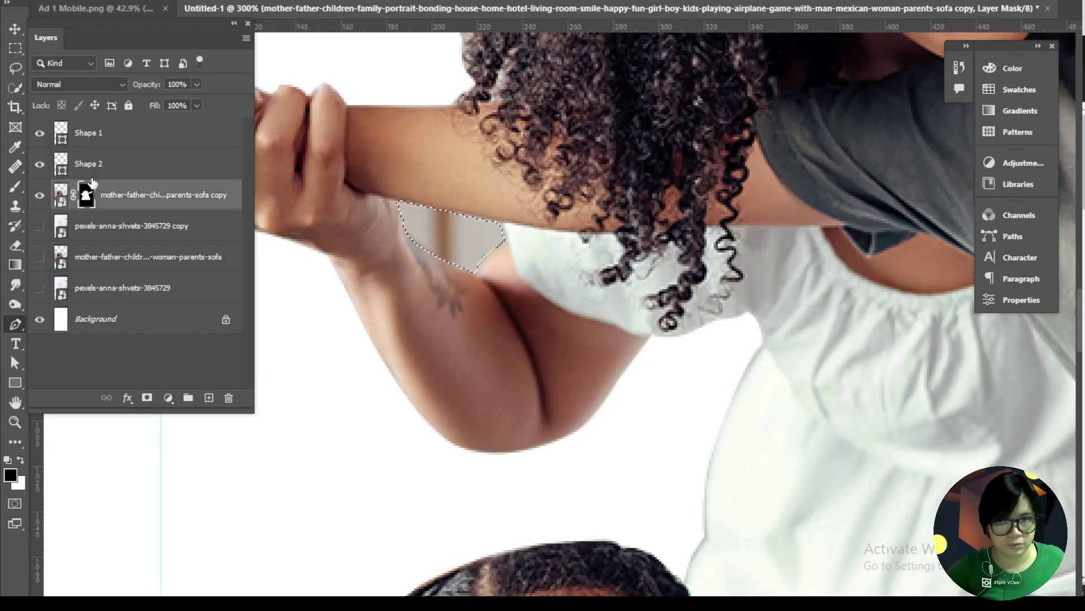
{"action": "key", "text": "shift+BackSpace"}
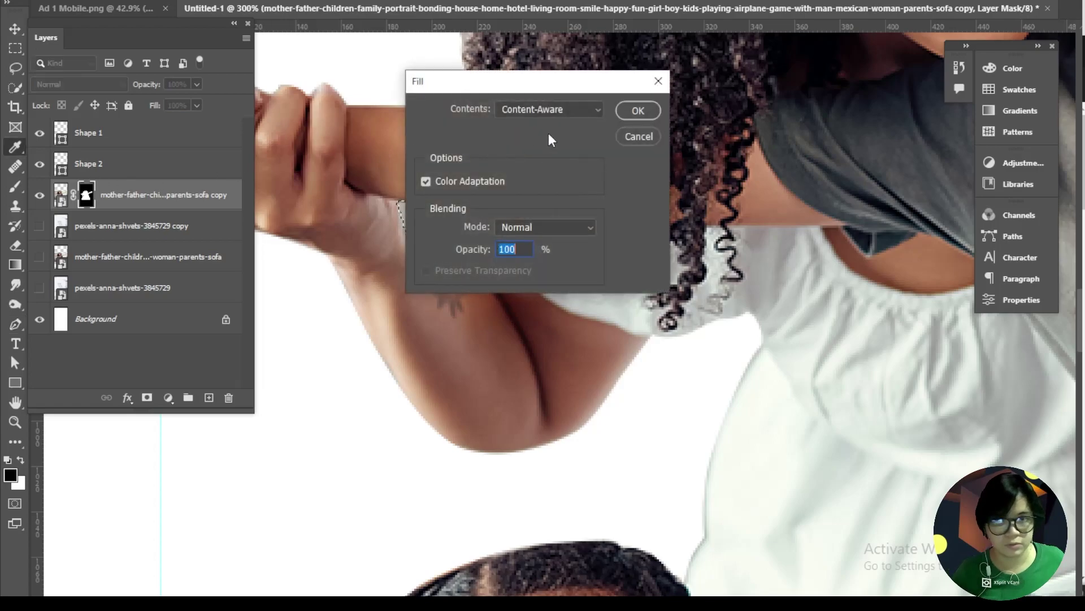
{"action": "left_click", "coordinate": [558, 109]}
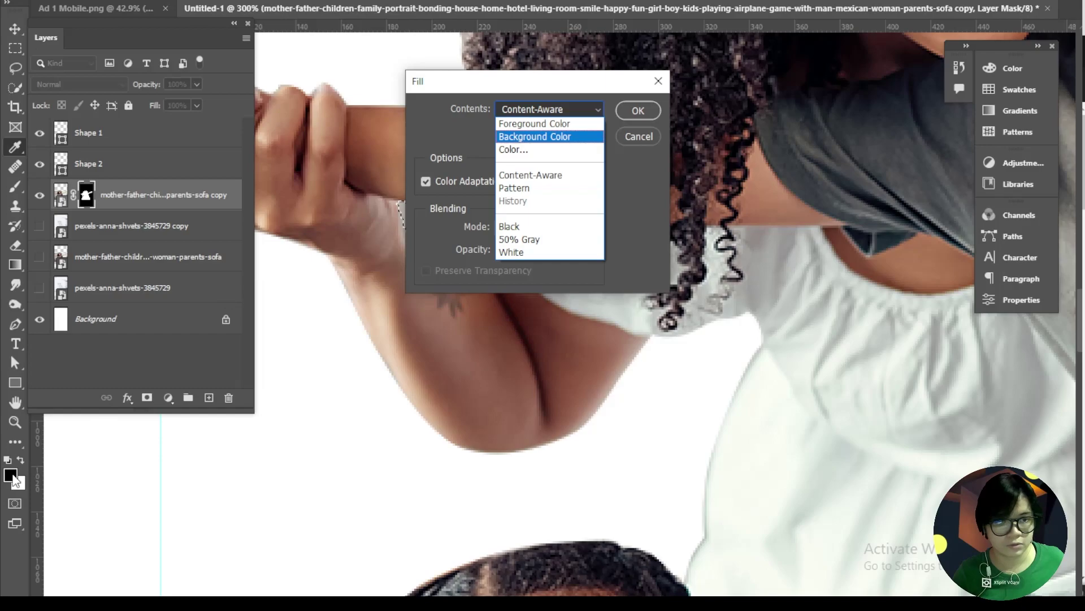
{"action": "left_click", "coordinate": [524, 126]}
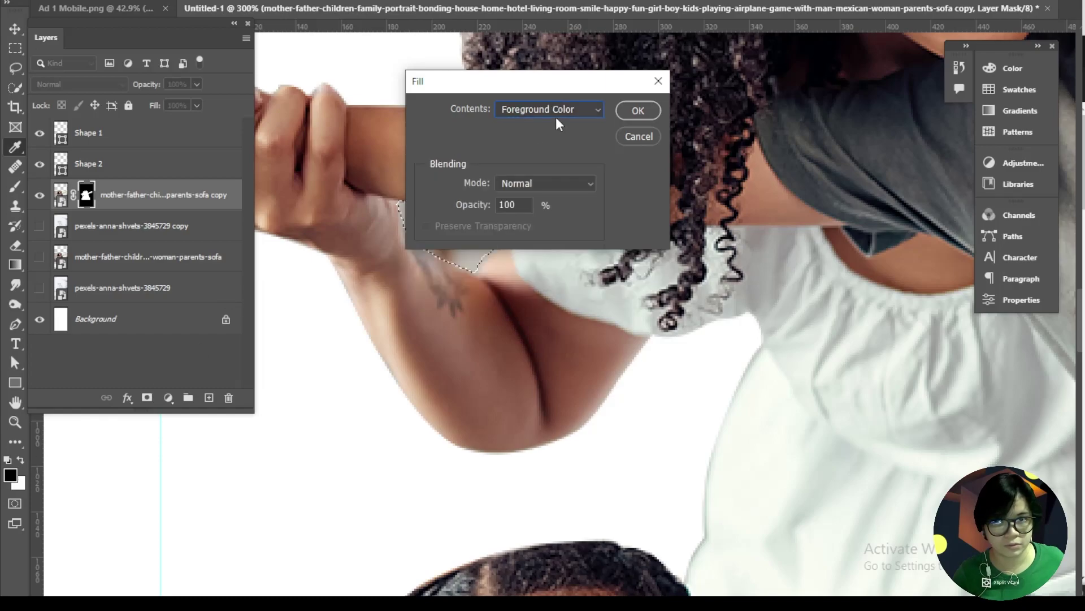
{"action": "left_click", "coordinate": [638, 108]}
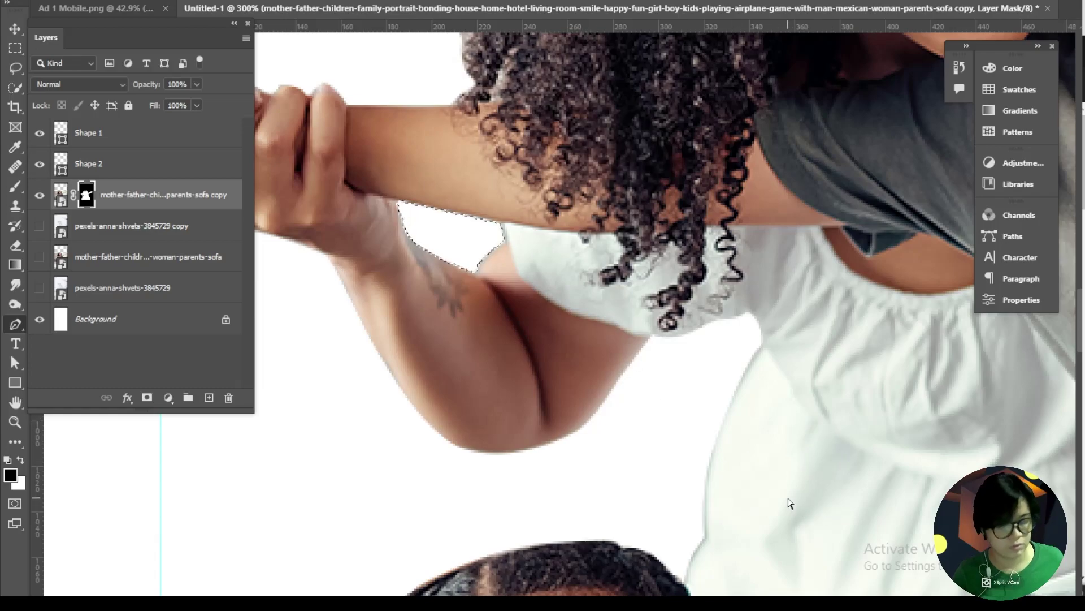
Step: Combine Shape 1, Shape 2 and the masked family photo layer into one smart object
{"action": "key", "text": "ctrl+minus"}
{"action": "key", "text": "ctrl+minus"}
{"action": "key", "text": "ctrl+minus"}
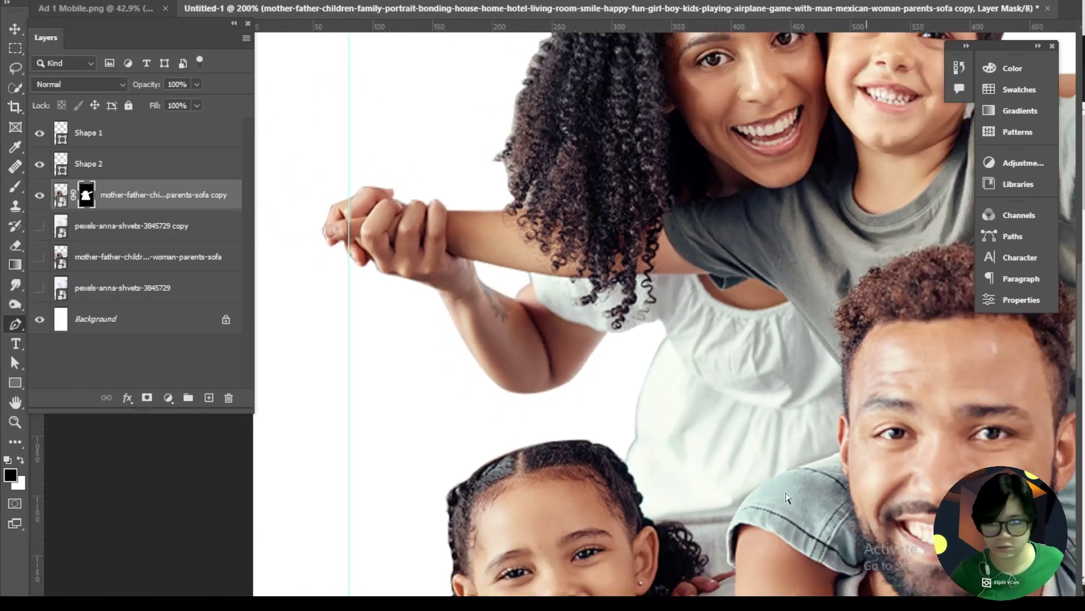
{"action": "key", "text": "ctrl+0"}
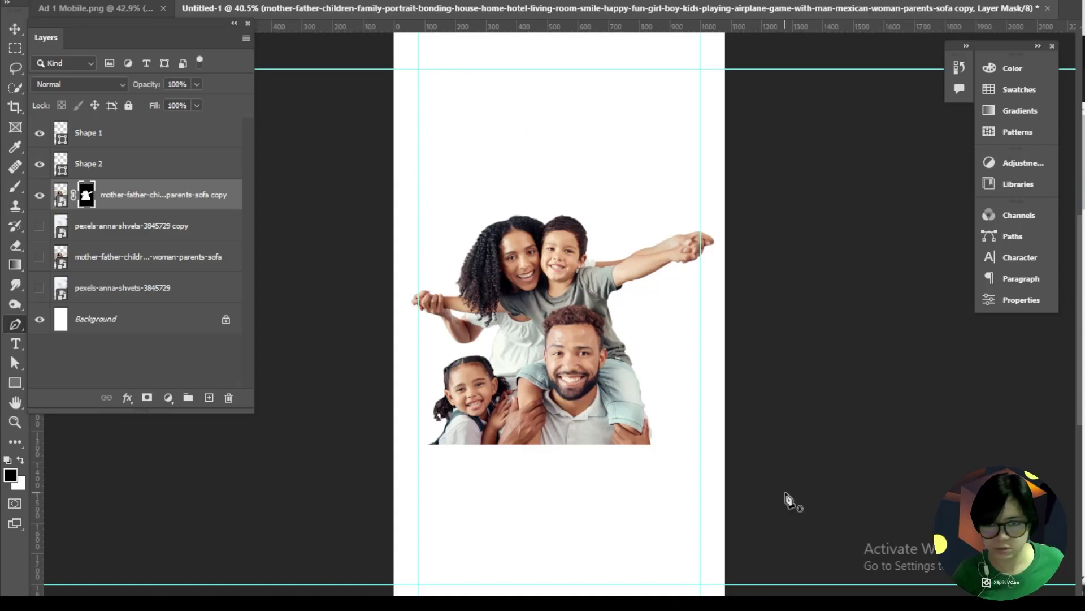
{"action": "left_click", "coordinate": [125, 163], "text": "shift"}
{"action": "left_click", "coordinate": [132, 142], "text": "shift"}
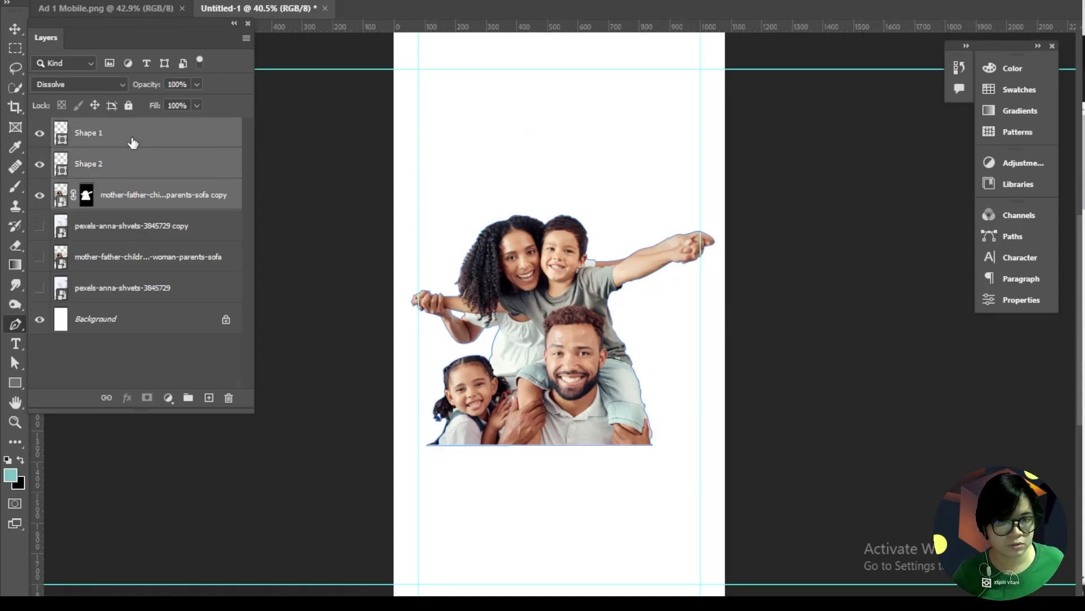
{"action": "right_click", "coordinate": [133, 139]}
{"action": "left_click", "coordinate": [164, 451]}
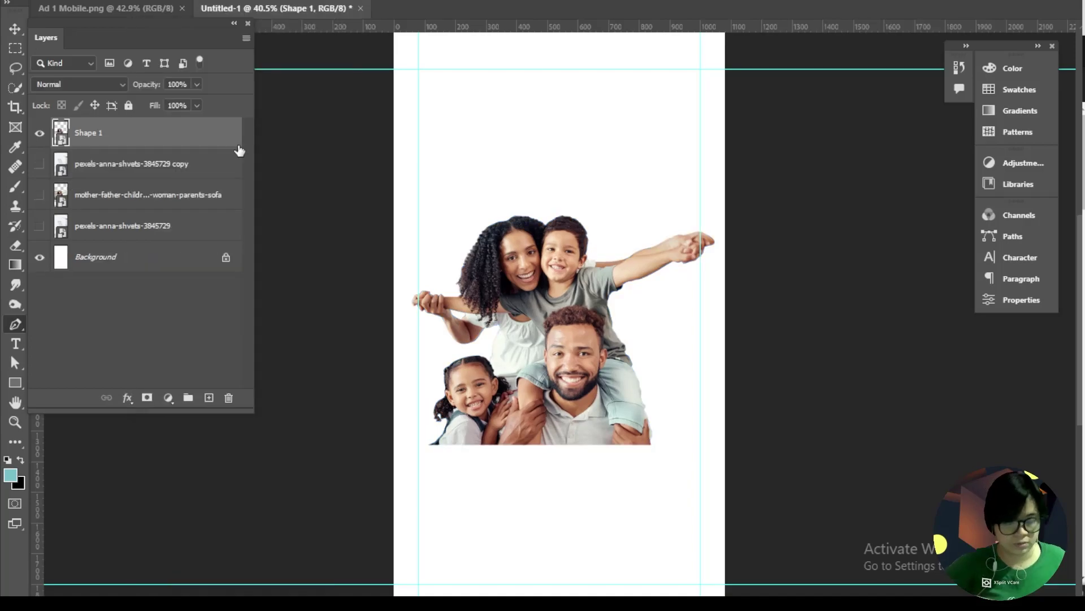
Step: Enlarge the family cutout to span the canvas width down to its lower edge, and rename its layer "family"
{"action": "key", "text": "ctrl+t"}
{"action": "left_click_drag", "start_coordinate": [610, 373], "coordinate": [649, 476]}
{"action": "key", "text": "Return"}
{"action": "double_click", "coordinate": [90, 133]}
{"action": "type", "text": "family"}
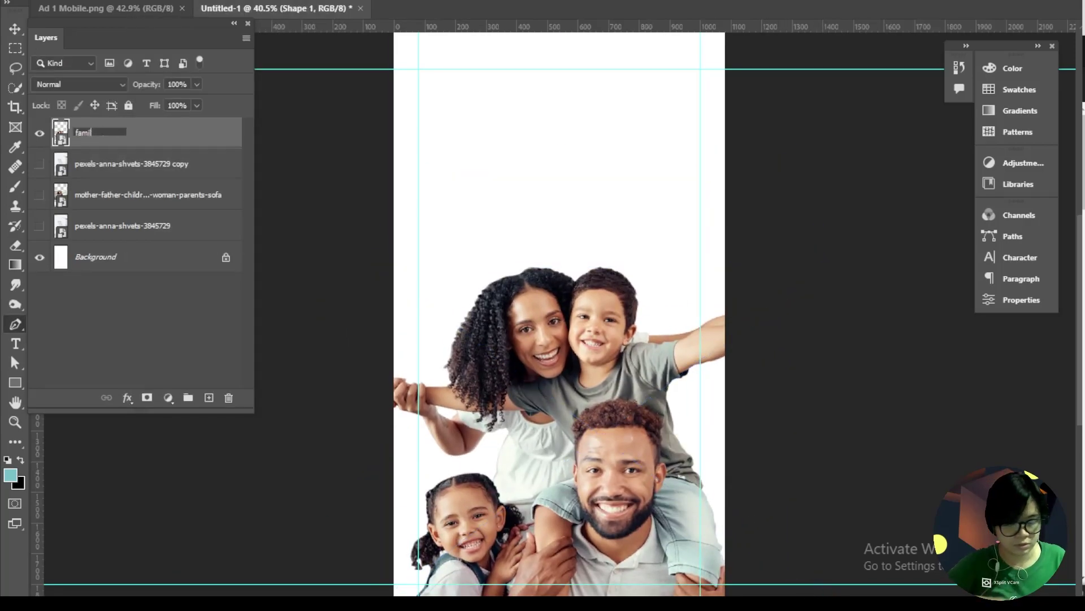
{"action": "key", "text": "Return"}
Step: Rename the clinic photo copy layer "dental clinic BG" and make it visible
{"action": "double_click", "coordinate": [103, 164]}
{"action": "type", "text": "dental clinic ba"}
{"action": "key", "text": "BackSpace"}
{"action": "key", "text": "BackSpace"}
{"action": "type", "text": "BG"}
{"action": "key", "text": "Return"}
{"action": "left_click", "coordinate": [39, 164]}
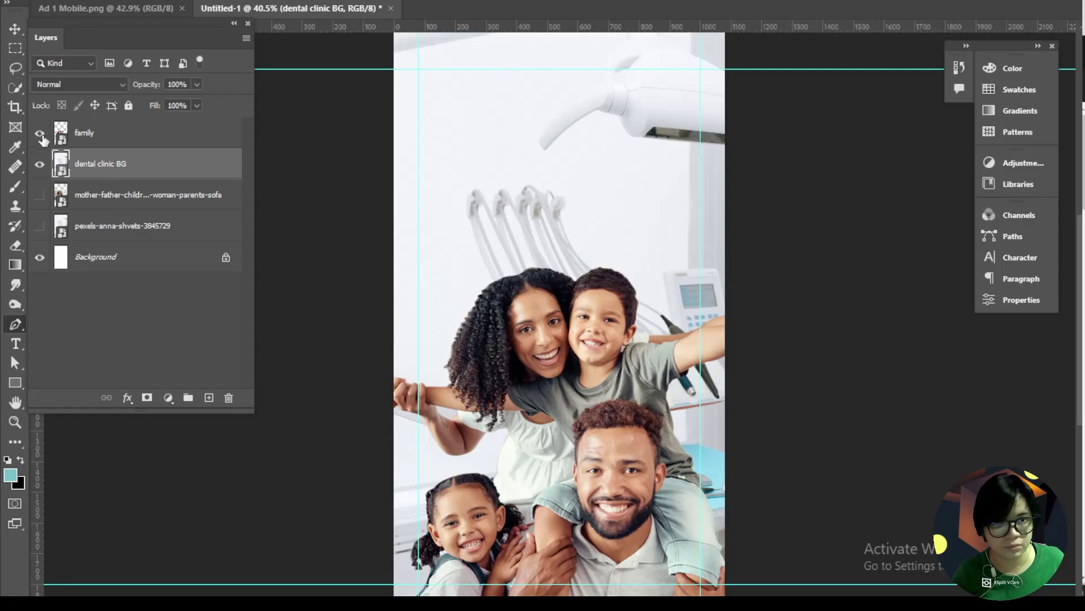
Step: Hide the family layer and duplicate the dental clinic BG layer
{"action": "left_click", "coordinate": [39, 134]}
{"action": "left_click", "coordinate": [129, 105]}
{"action": "left_click", "coordinate": [15, 385]}
{"action": "left_click", "coordinate": [226, 165]}
{"action": "key", "text": "ctrl+j"}
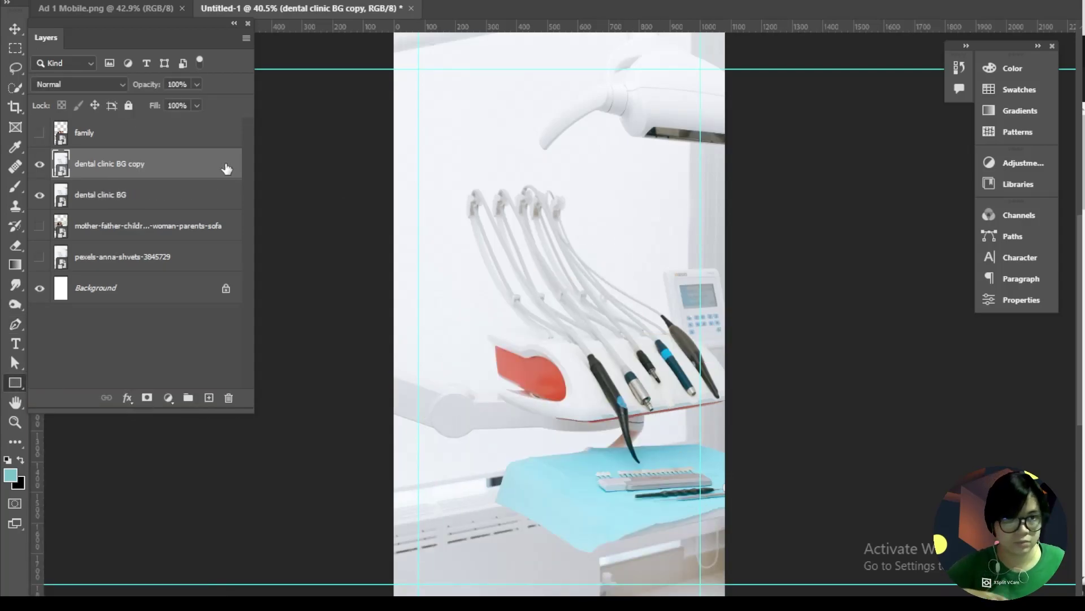
Step: Group the two hidden source photo layers and name the group "original images"
{"action": "left_click", "coordinate": [158, 225]}
{"action": "left_click", "coordinate": [159, 256], "text": "shift"}
{"action": "left_click", "coordinate": [189, 398]}
{"action": "double_click", "coordinate": [99, 222]}
{"action": "type", "text": "original images"}
{"action": "key", "text": "Return"}
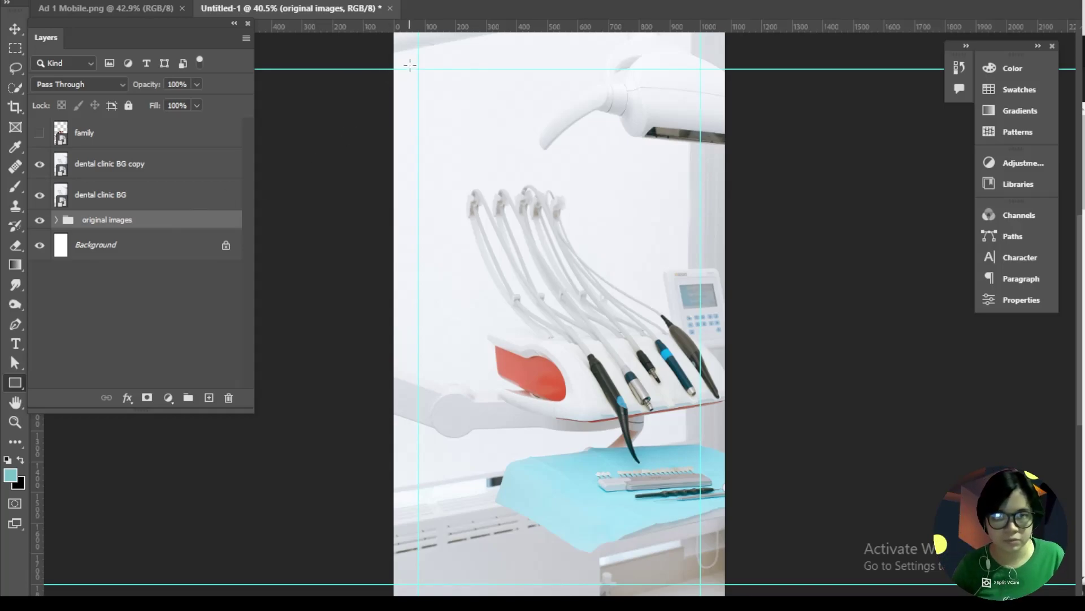
Step: Draw a white rectangle within the guides, round its corners to 99 px, and raise it above both clinic layers
{"action": "left_click_drag", "start_coordinate": [419, 69], "coordinate": [700, 584]}
{"action": "left_click_drag", "start_coordinate": [435, 86], "coordinate": [448, 99]}
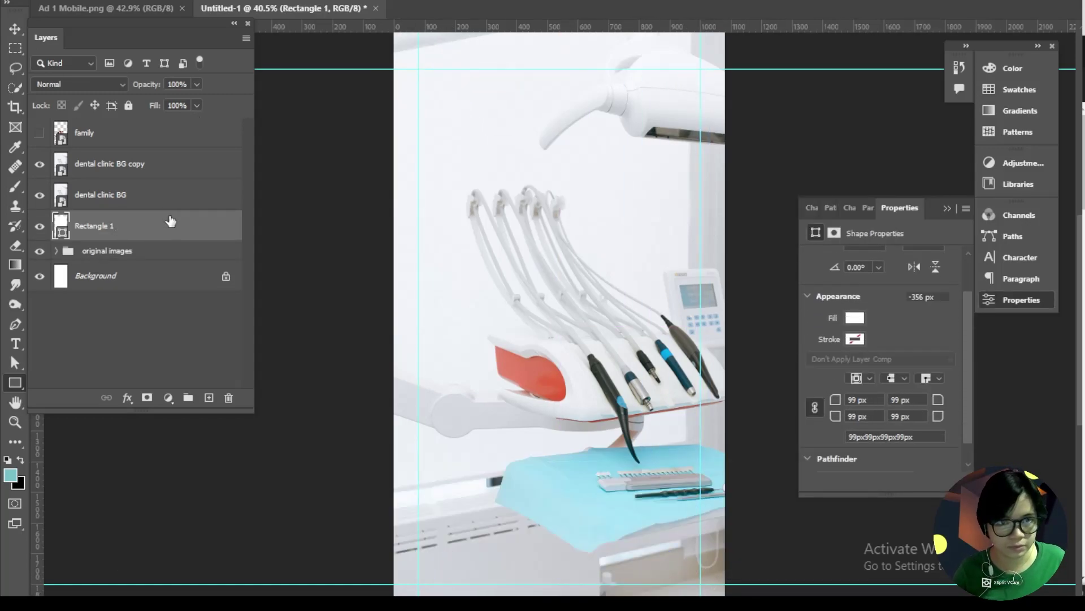
{"action": "key", "text": "ctrl+bracketright"}
{"action": "key", "text": "ctrl+bracketright"}
Step: Lock the lower dental clinic BG layer
{"action": "left_click", "coordinate": [162, 229]}
{"action": "key", "text": "ctrl+slash"}
{"action": "left_click", "coordinate": [172, 198]}
{"action": "left_click", "coordinate": [85, 168]}
Step: Apply a Gaussian Blur with a 7.5-pixel radius to the dental clinic BG copy
{"action": "left_click", "coordinate": [82, 199]}
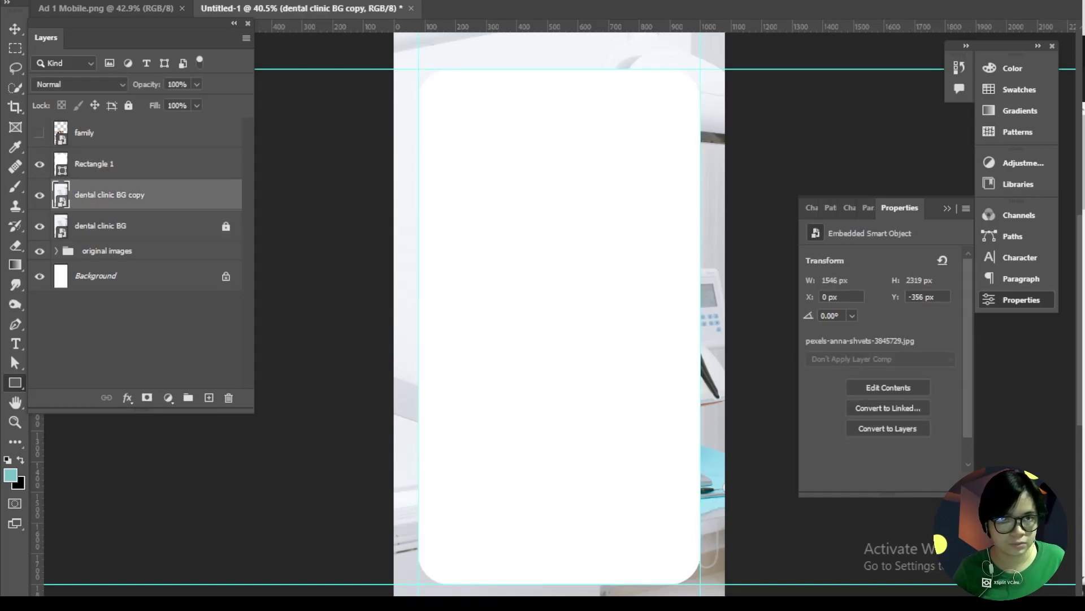
{"action": "left_click", "coordinate": [203, 1]}
{"action": "mouse_move", "coordinate": [238, 154]}
{"action": "left_click", "coordinate": [417, 214]}
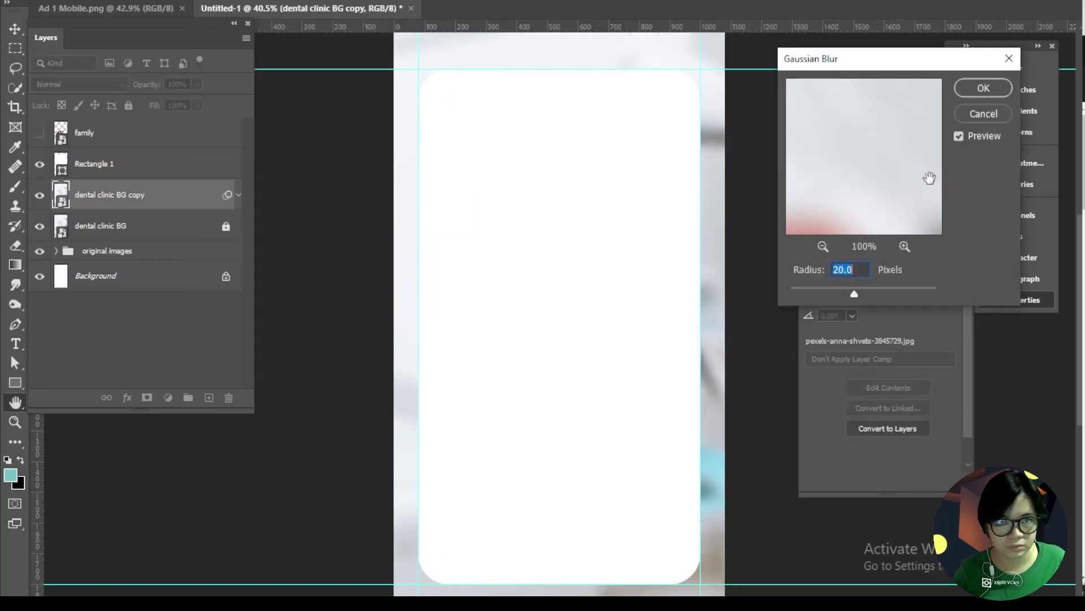
{"action": "type", "text": "7.5"}
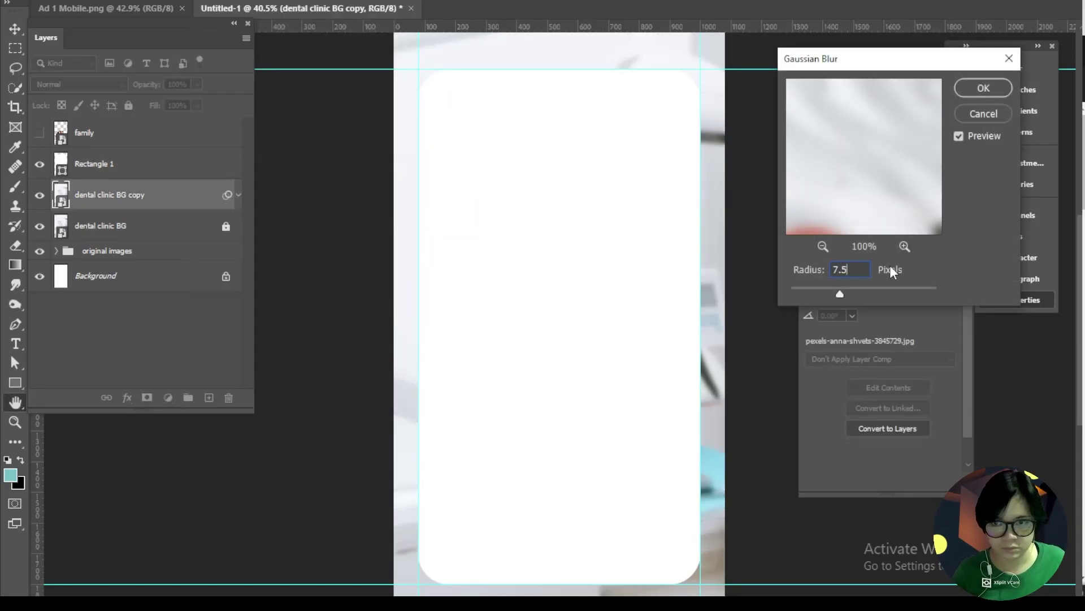
{"action": "left_click", "coordinate": [970, 93]}
Step: Transfer the rounded rectangle's mask to the dental clinic BG copy and hide the Rectangle 1 layer
{"action": "left_click", "coordinate": [62, 165]}
{"action": "left_click_drag", "start_coordinate": [62, 166], "coordinate": [81, 200]}
{"action": "left_click", "coordinate": [39, 164]}
Step: Set the Gaussian Blur radius of the dental clinic BG copy layer to 15 pixels
{"action": "left_click", "coordinate": [73, 195]}
{"action": "left_click", "coordinate": [85, 196]}
{"action": "double_click", "coordinate": [116, 245]}
{"action": "type", "text": "15"}
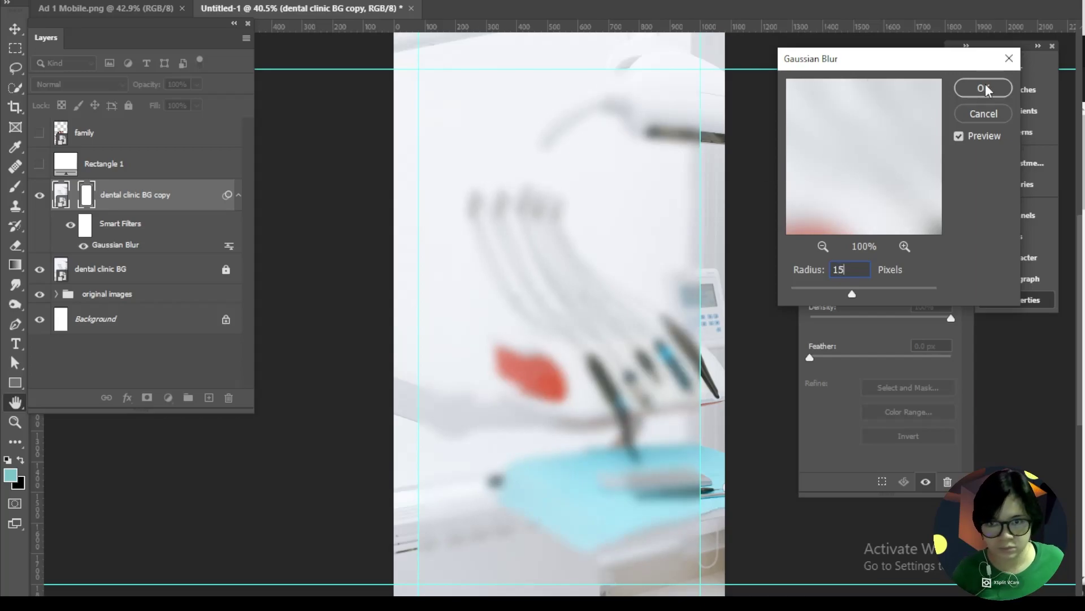
{"action": "left_click", "coordinate": [985, 89]}
Step: Try to transform and move the dental clinic BG copy's rounded mask, and undo the change
{"action": "left_click", "coordinate": [85, 203]}
{"action": "key", "text": "ctrl+t"}
{"action": "left_click", "coordinate": [562, 219]}
{"action": "left_click_drag", "start_coordinate": [565, 320], "coordinate": [523, 324]}
{"action": "key", "text": "ctrl+z"}
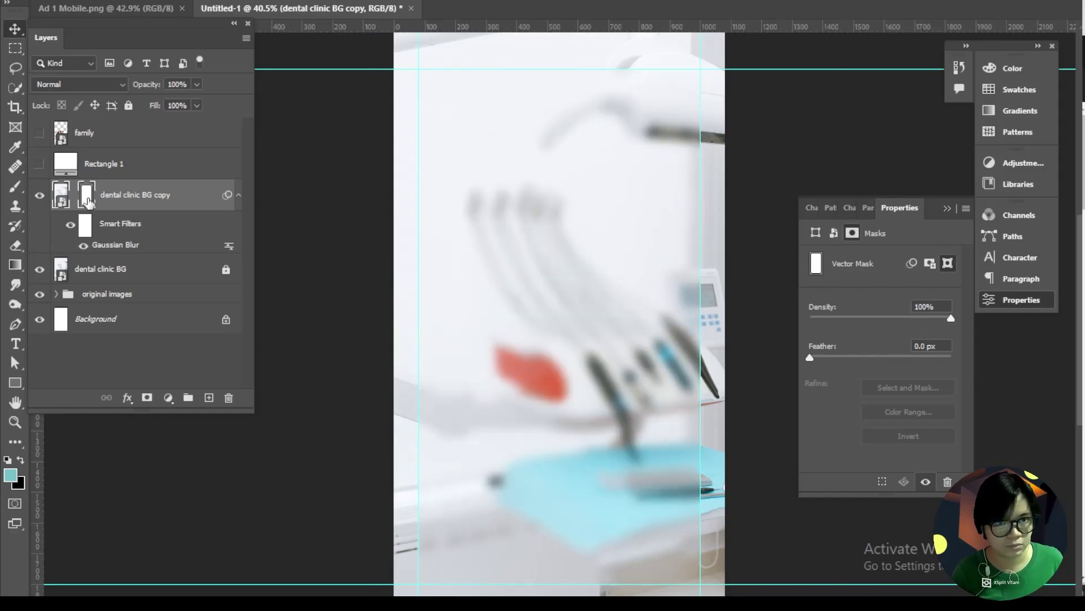
Step: Add a Gradient Overlay effect to the dental clinic BG copy layer
{"action": "left_click", "coordinate": [127, 397]}
{"action": "left_click", "coordinate": [170, 517]}
{"action": "left_click_drag", "start_coordinate": [856, 222], "coordinate": [893, 163]}
{"action": "key", "text": "Return"}
Step: Add a 5 px outside stroke to the dental clinic BG copy at 60% opacity with a teal-to-light gradient fill
{"action": "left_click", "coordinate": [128, 398]}
{"action": "left_click", "coordinate": [150, 449]}
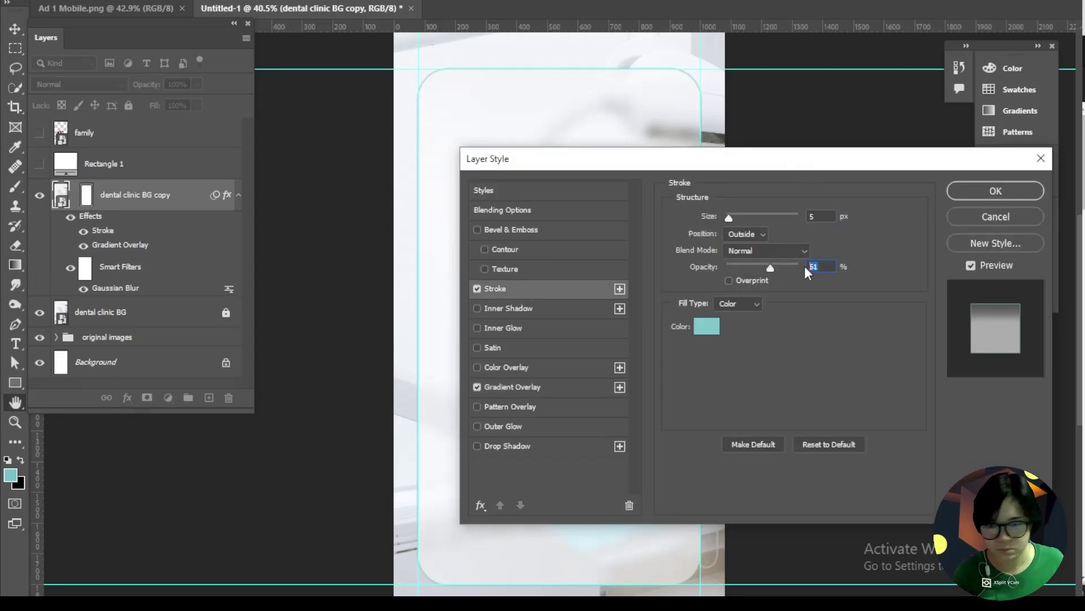
{"action": "left_click", "coordinate": [738, 305]}
{"action": "left_click", "coordinate": [740, 331]}
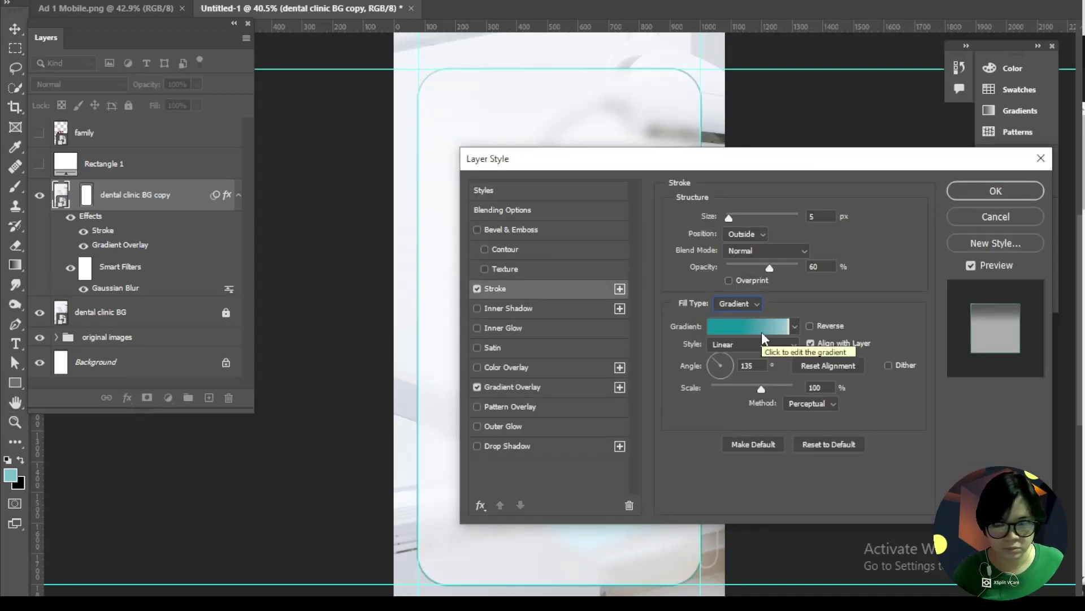
{"action": "left_click", "coordinate": [761, 331]}
{"action": "left_click", "coordinate": [448, 493]}
{"action": "key", "text": "Return"}
Step: Set the stroke's blend mode to Linear Dodge (Add) and its gradient angle to 90 degrees
{"action": "left_click", "coordinate": [768, 251]}
{"action": "left_click", "coordinate": [784, 371]}
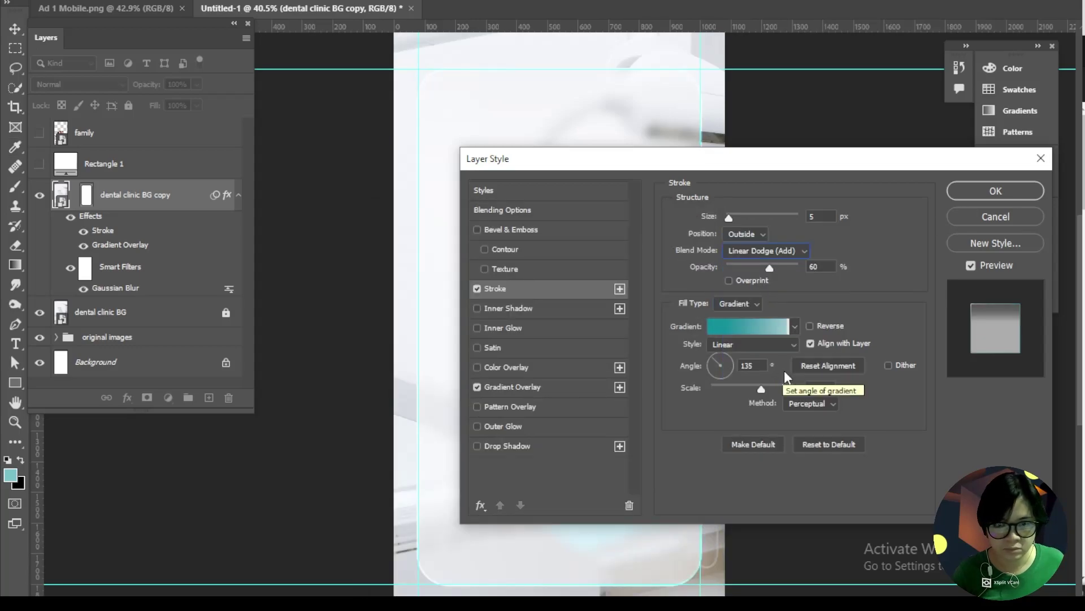
{"action": "left_click_drag", "start_coordinate": [727, 364], "coordinate": [721, 354]}
{"action": "left_click", "coordinate": [819, 267]}
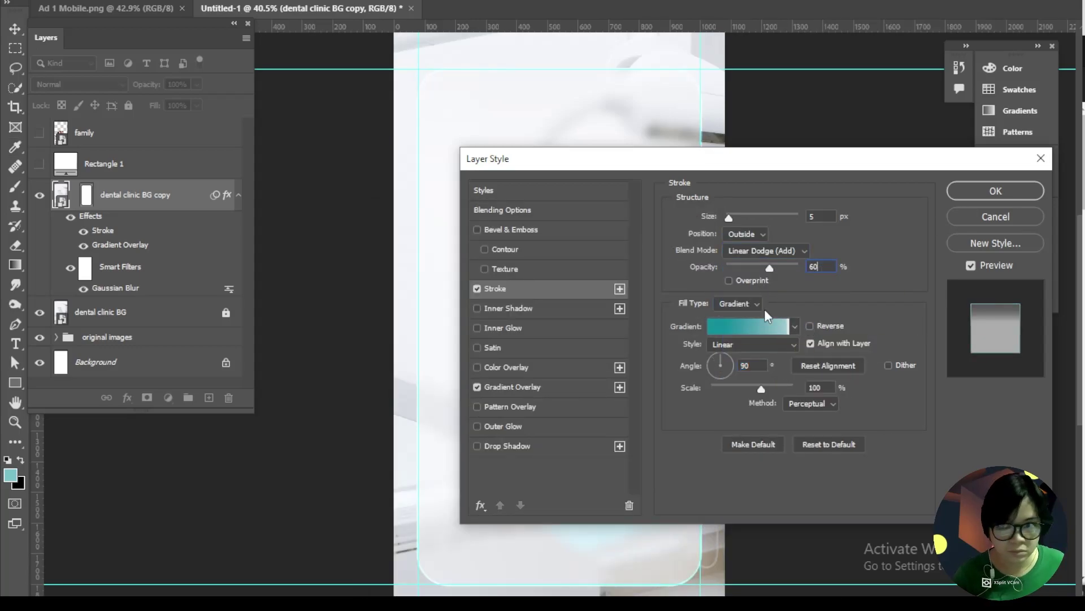
Step: Try other blend modes on the stroke and return it to Linear Dodge (Add)
{"action": "left_click", "coordinate": [784, 251]}
{"action": "left_click", "coordinate": [786, 279]}
{"action": "left_click", "coordinate": [788, 250]}
{"action": "left_click", "coordinate": [753, 415]}
{"action": "left_click", "coordinate": [768, 251]}
{"action": "left_click", "coordinate": [775, 374]}
Step: Apply the layer style settings and hide the guides
{"action": "left_click", "coordinate": [996, 191]}
{"action": "key", "text": "alt+v"}
{"action": "mouse_move", "coordinate": [277, 356]}
{"action": "left_click", "coordinate": [461, 386]}
Step: Set the stroke's blend mode to Normal and adjust its gradient stops so teal fades into white
{"action": "double_click", "coordinate": [110, 233]}
{"action": "left_click", "coordinate": [769, 250]}
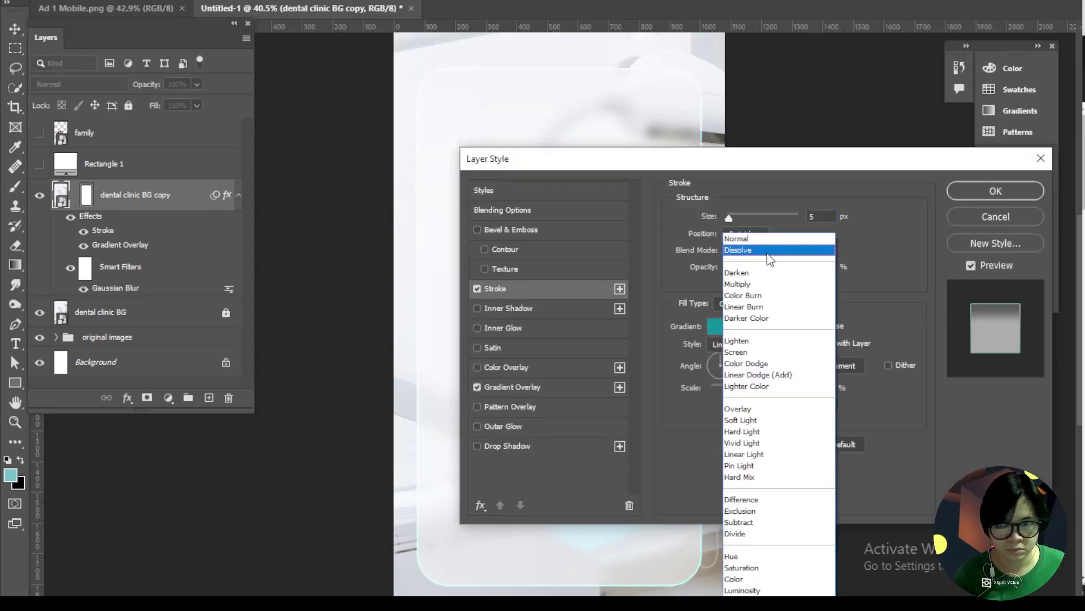
{"action": "left_click", "coordinate": [756, 237]}
{"action": "left_click", "coordinate": [764, 327]}
{"action": "left_click", "coordinate": [408, 493]}
{"action": "left_click_drag", "start_coordinate": [676, 488], "coordinate": [609, 456]}
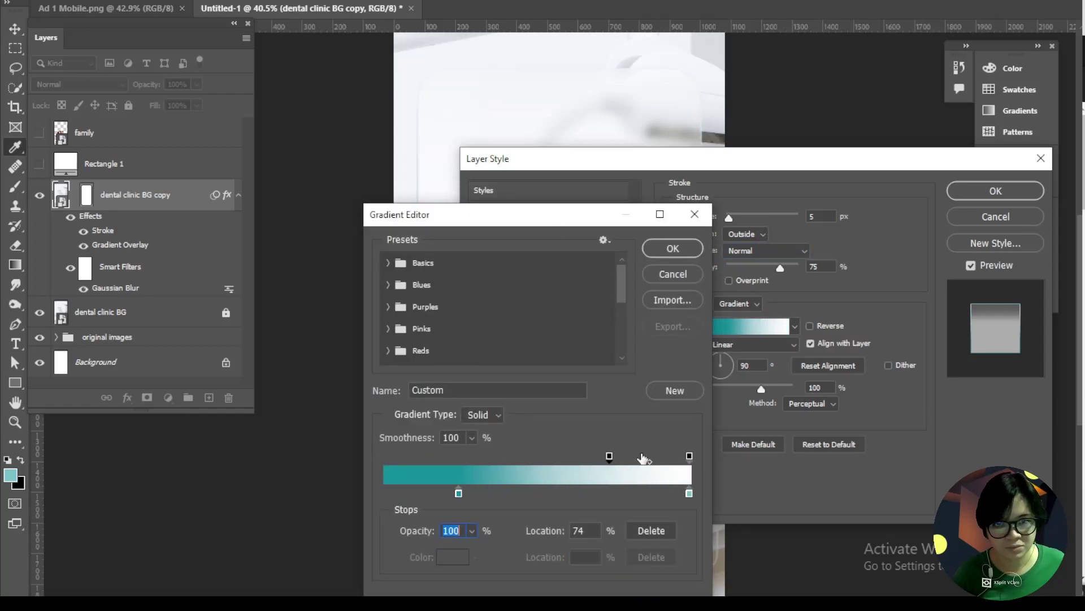
{"action": "left_click_drag", "start_coordinate": [409, 494], "coordinate": [504, 496]}
{"action": "left_click", "coordinate": [672, 249]}
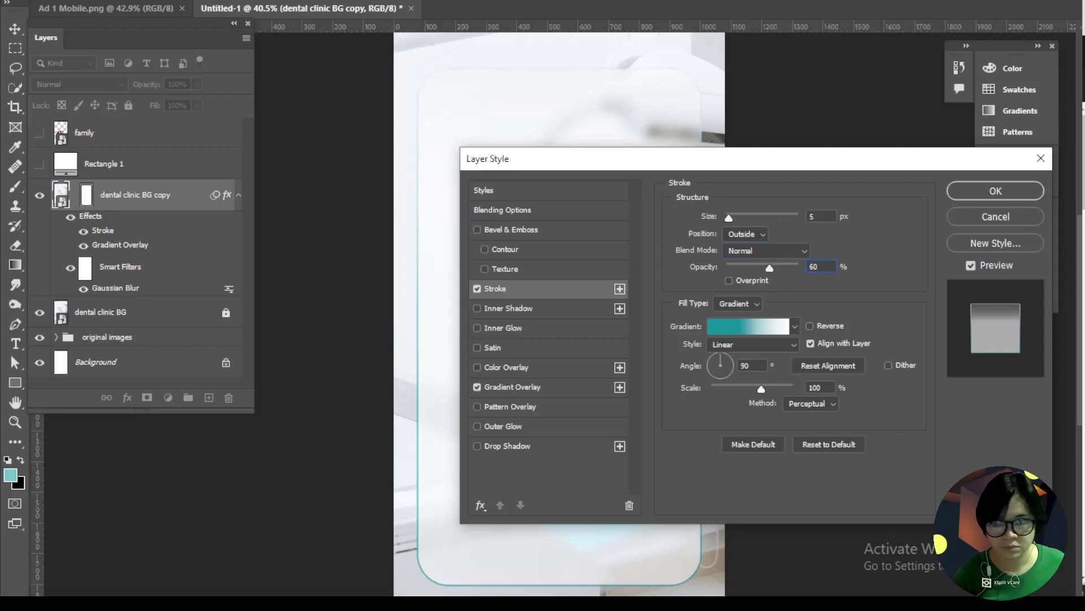
Step: Reverse the stroke gradient, set its opacity to 50% and its size to 3 px, and apply the style
{"action": "left_click", "coordinate": [810, 326]}
{"action": "double_click", "coordinate": [817, 268]}
{"action": "type", "text": "50"}
{"action": "left_click_drag", "start_coordinate": [820, 217], "coordinate": [787, 220]}
{"action": "type", "text": "3"}
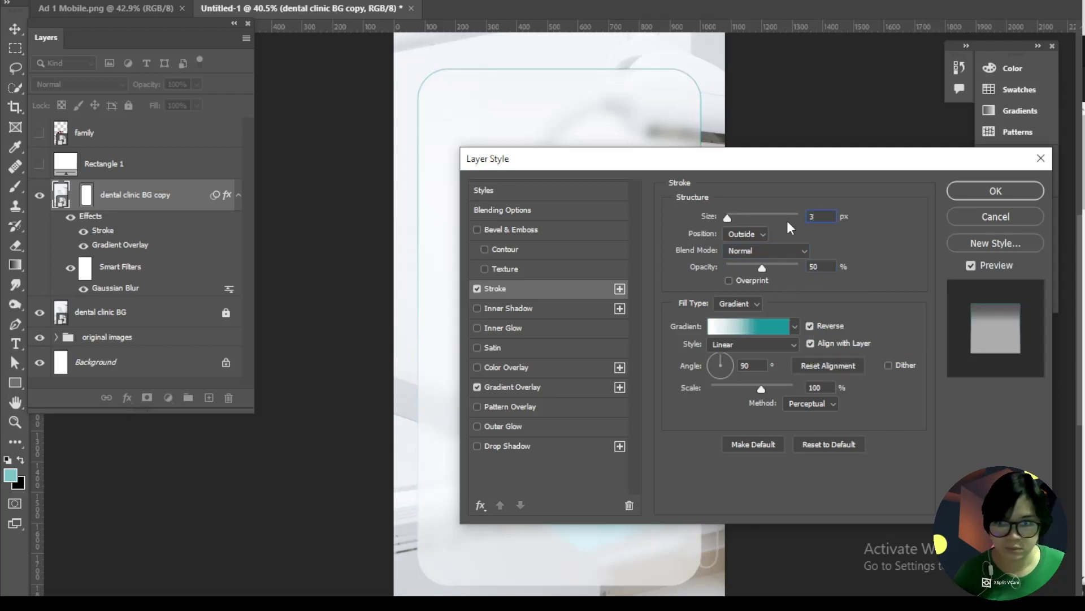
{"action": "left_click", "coordinate": [993, 191]}
Step: Unlock the lower dental clinic BG layer and apply a Gaussian Blur with a 10-pixel radius
{"action": "left_click", "coordinate": [226, 313]}
{"action": "left_click", "coordinate": [207, 1]}
{"action": "mouse_move", "coordinate": [229, 154]}
{"action": "left_click", "coordinate": [441, 212]}
{"action": "left_click_drag", "start_coordinate": [849, 270], "coordinate": [794, 275]}
{"action": "type", "text": "10"}
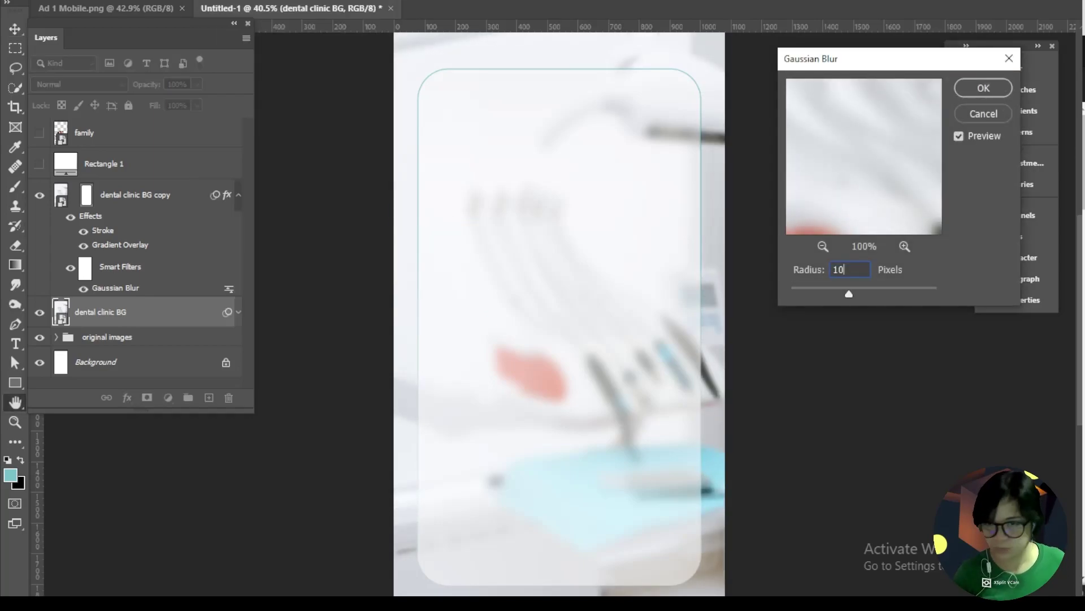
{"action": "left_click", "coordinate": [984, 88]}
Step: Group the dental clinic BG copy and Rectangle 1 layers as Glass Morph and lock the group
{"action": "left_click", "coordinate": [90, 204]}
{"action": "left_click", "coordinate": [120, 170], "text": "shift"}
{"action": "key", "text": "ctrl+g"}
{"action": "double_click", "coordinate": [107, 159]}
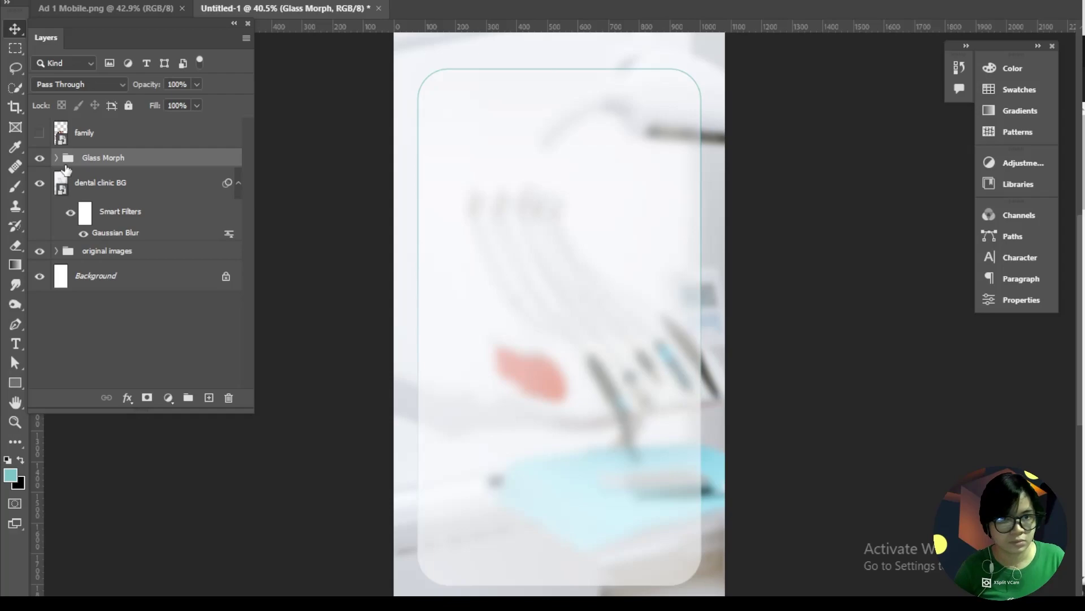
{"action": "left_click", "coordinate": [129, 106]}
Step: Place the oasis logo PNG into the design as an embedded image
{"action": "left_click", "coordinate": [34, 1]}
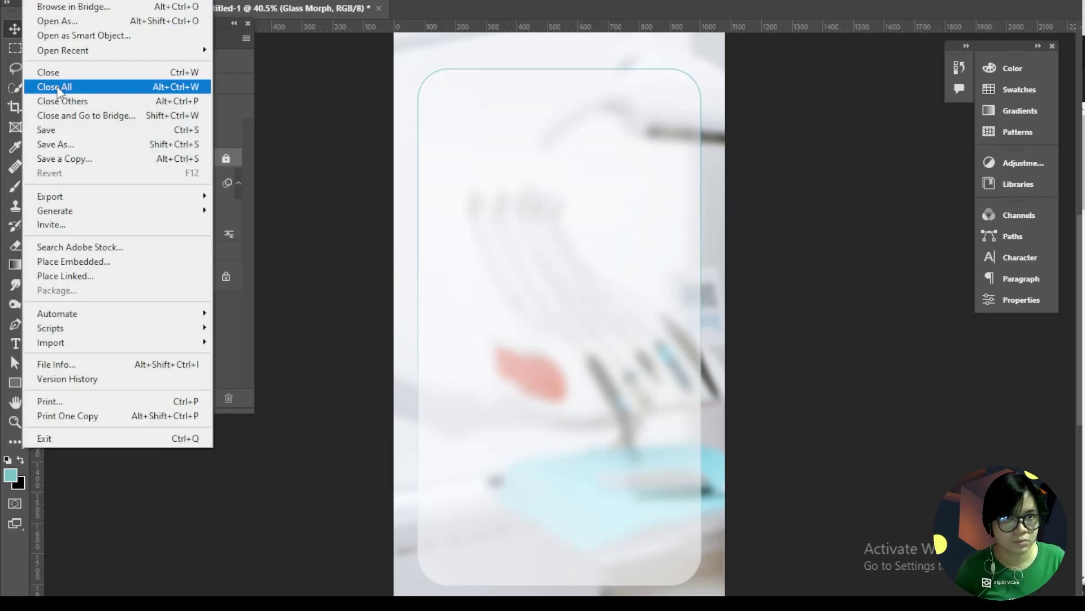
{"action": "left_click", "coordinate": [74, 261]}
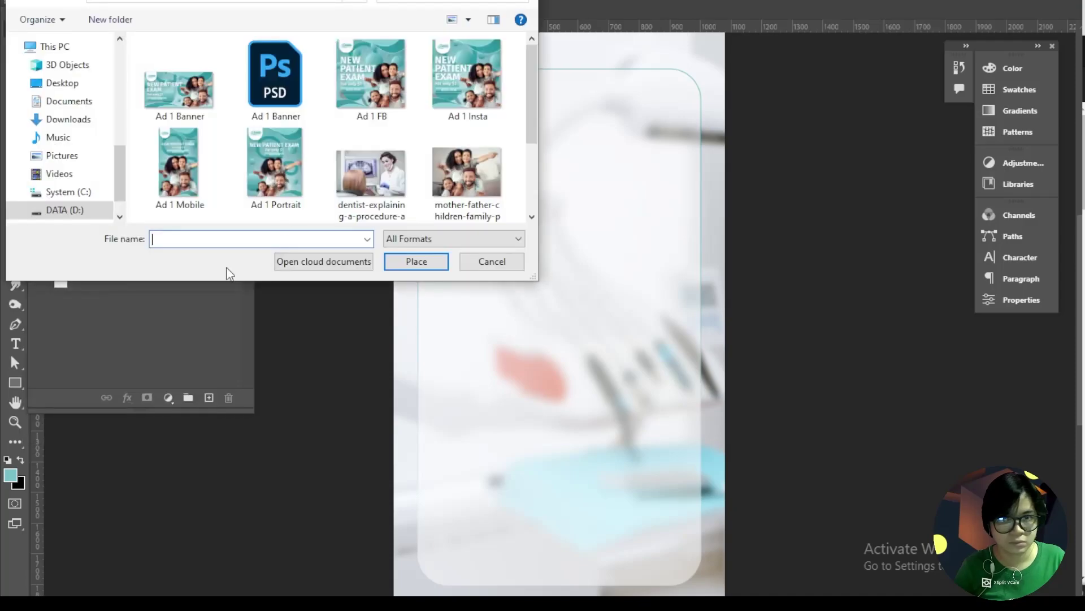
{"action": "scroll", "coordinate": [315, 164], "scroll_direction": "down", "scroll_amount": 2}
{"action": "scroll", "coordinate": [317, 164], "scroll_direction": "up", "scroll_amount": 2}
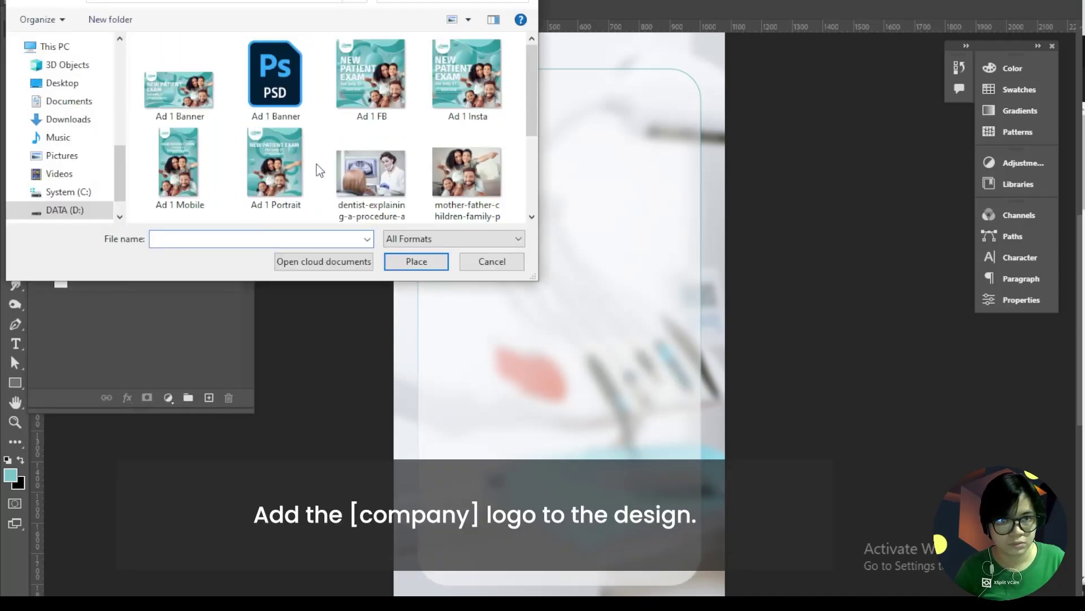
{"action": "left_click", "coordinate": [221, 1]}
{"action": "left_click", "coordinate": [477, 93]}
{"action": "left_click", "coordinate": [414, 265]}
Step: Scale down the Oasis logo and centre it just inside the rounded rectangle's upper edge
{"action": "left_click_drag", "start_coordinate": [725, 256], "coordinate": [637, 292]}
{"action": "left_click_drag", "start_coordinate": [588, 324], "coordinate": [588, 102]}
{"action": "left_click_drag", "start_coordinate": [640, 137], "coordinate": [607, 124]}
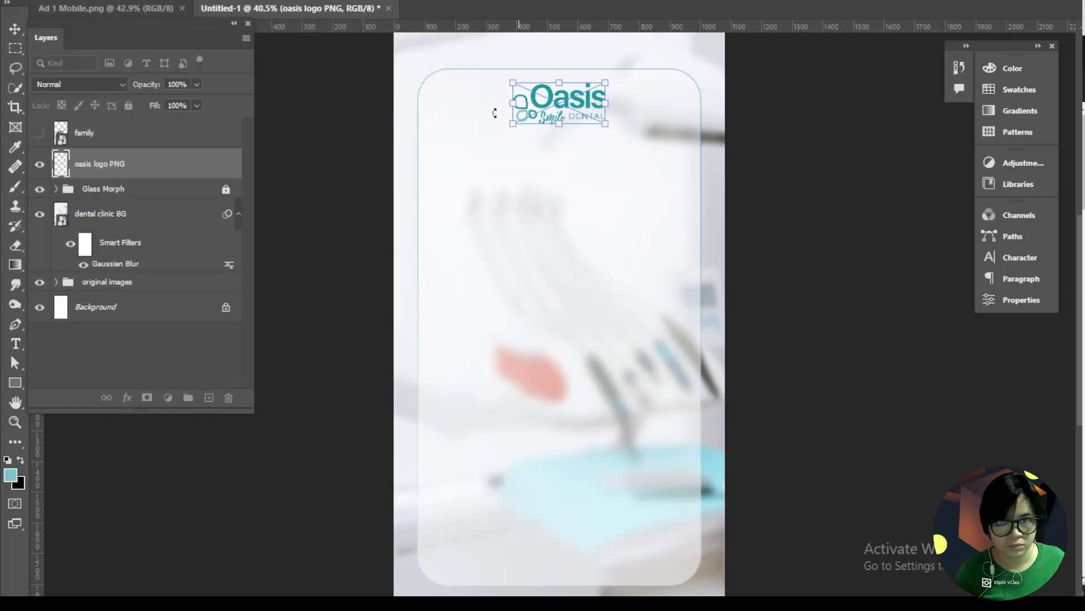
{"action": "key", "text": "Return"}
Step: Show the guides again
{"action": "left_click", "coordinate": [113, 134]}
{"action": "left_click", "coordinate": [253, 1]}
{"action": "mouse_move", "coordinate": [296, 357]}
{"action": "left_click", "coordinate": [447, 459]}
{"action": "key", "text": "Return"}
Step: Raise the oasis logo PNG above the family layer, nudge the logo up slightly, and show the family layer
{"action": "left_click_drag", "start_coordinate": [136, 169], "coordinate": [137, 122]}
{"action": "left_click_drag", "start_coordinate": [569, 113], "coordinate": [569, 111]}
{"action": "left_click", "coordinate": [119, 169]}
{"action": "left_click", "coordinate": [39, 164]}
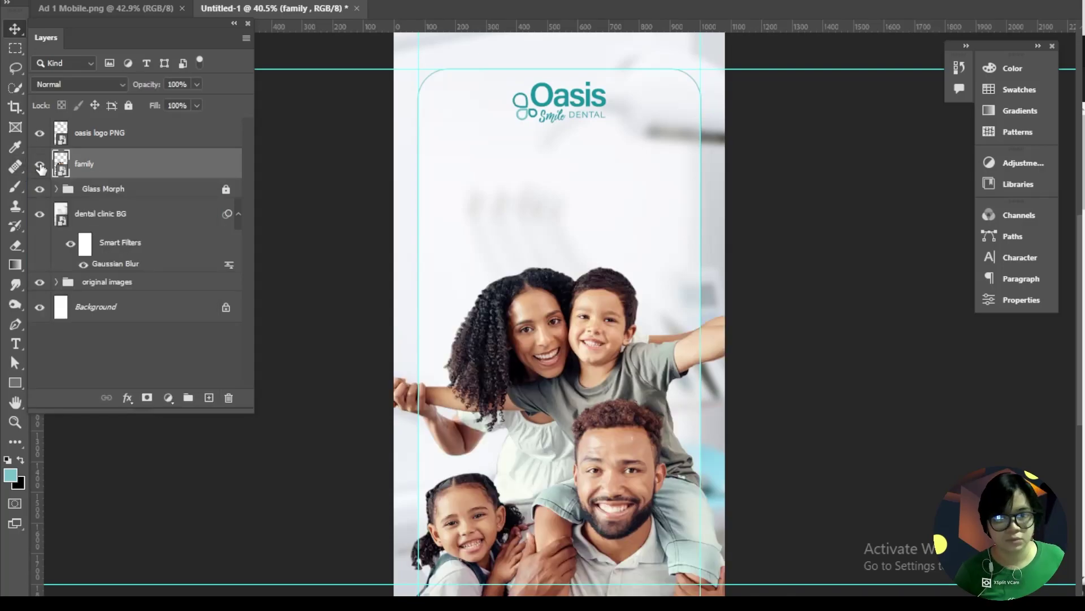
{"action": "left_click", "coordinate": [94, 366]}
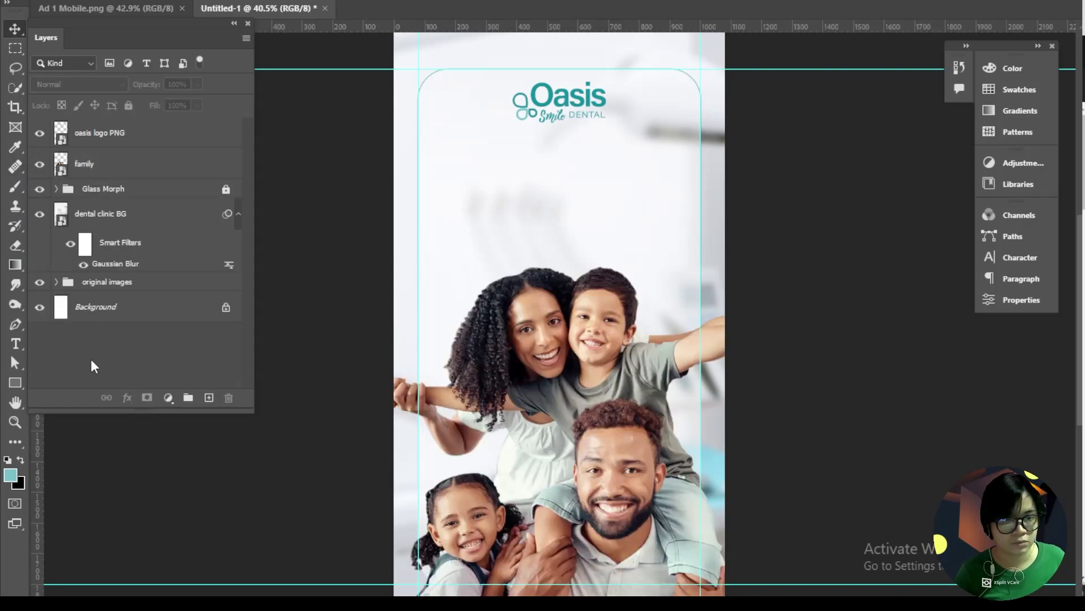
Step: Add a text layer below the logo reading "NEW PATIENT" with "EXAM" on a second line
{"action": "left_click", "coordinate": [15, 343]}
{"action": "left_click", "coordinate": [454, 185]}
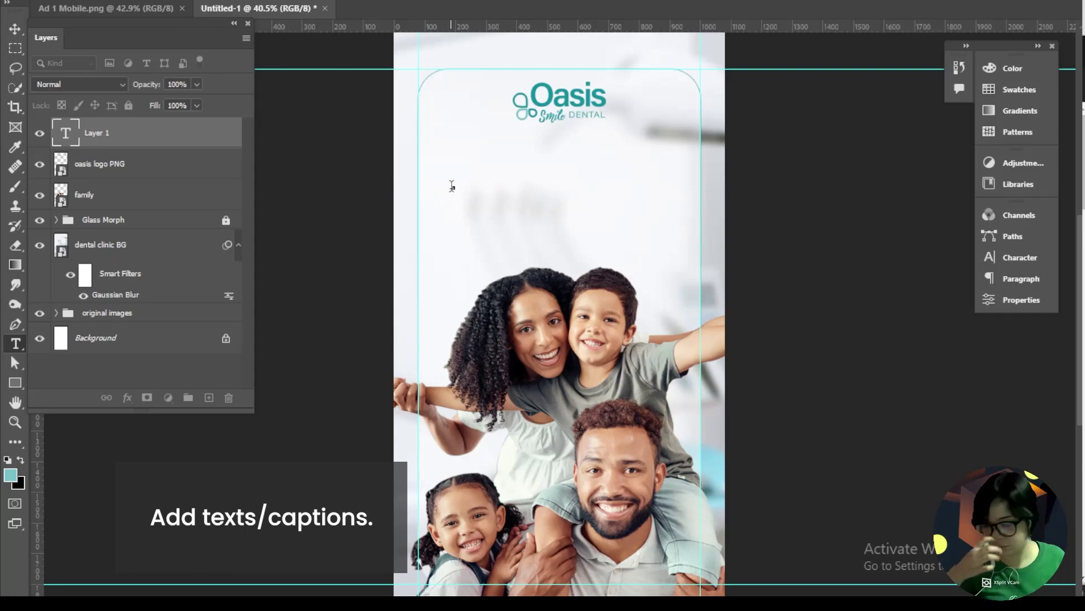
{"action": "type", "text": "NEW PATIENT"}
{"action": "key", "text": "Return"}
{"action": "type", "text": "EXAM"}
Step: Remove "EXAM" from the headline text and position "NEW PATIENT" centred below the logo
{"action": "left_click_drag", "start_coordinate": [491, 221], "coordinate": [572, 222]}
{"action": "double_click", "coordinate": [559, 212]}
{"action": "key", "text": "BackSpace"}
{"action": "left_click", "coordinate": [154, 133]}
{"action": "key", "text": "v"}
{"action": "left_click_drag", "start_coordinate": [537, 185], "coordinate": [567, 211]}
Step: Duplicate the NEW PATIENT text layer and change the copy to "EXAM" as the line beneath it
{"action": "double_click", "coordinate": [485, 175]}
{"action": "left_click", "coordinate": [1020, 257]}
{"action": "left_click", "coordinate": [205, 167]}
{"action": "key", "text": "v"}
{"action": "key", "text": "ctrl+j"}
{"action": "double_click", "coordinate": [567, 211]}
{"action": "type", "text": "EXAM"}
{"action": "left_click", "coordinate": [211, 185]}
{"action": "key", "text": "v"}
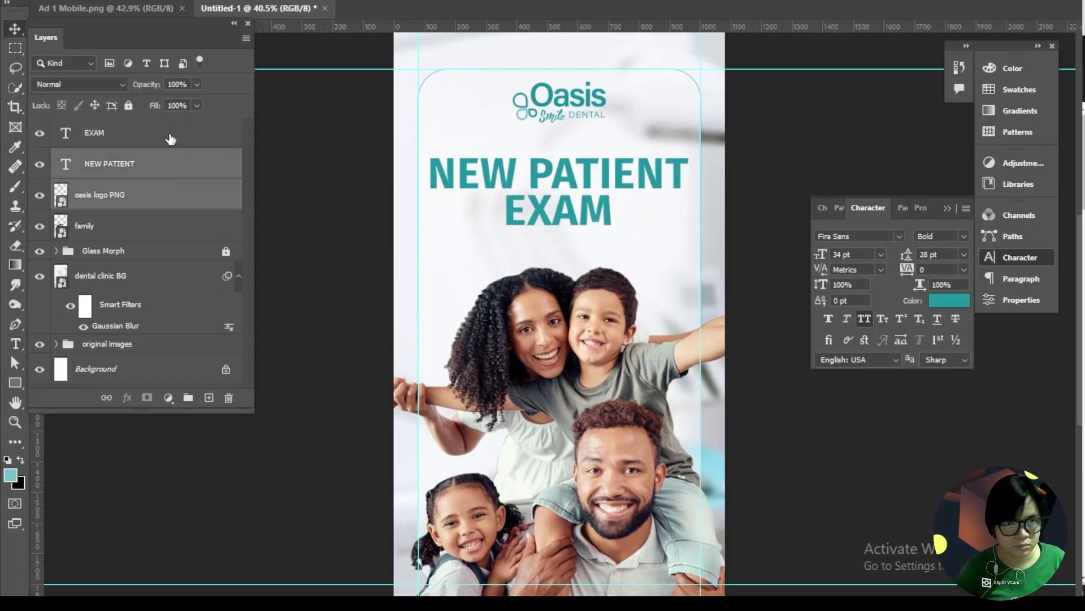
Step: Move the NEW PATIENT line up towards the logo and shift the EXAM line up beneath it
{"action": "left_click", "coordinate": [169, 134], "text": "shift"}
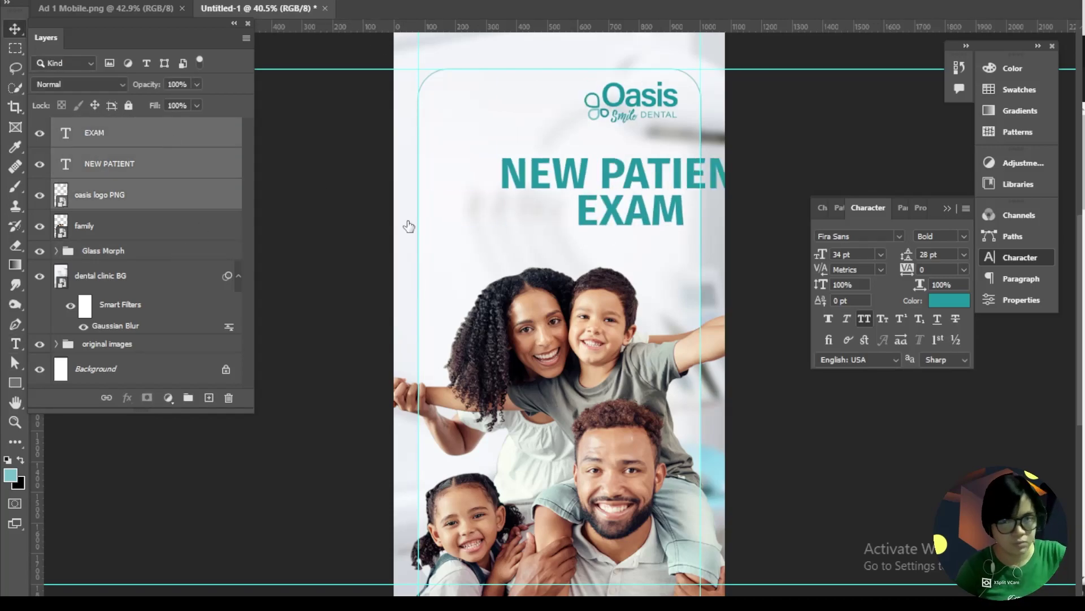
{"action": "left_click", "coordinate": [190, 194]}
{"action": "left_click", "coordinate": [158, 165]}
{"action": "key", "text": "shift+Up"}
{"action": "key", "text": "shift+Up"}
{"action": "key", "text": "shift+Up"}
{"action": "key", "text": "shift+Up"}
{"action": "key", "text": "shift+Up"}
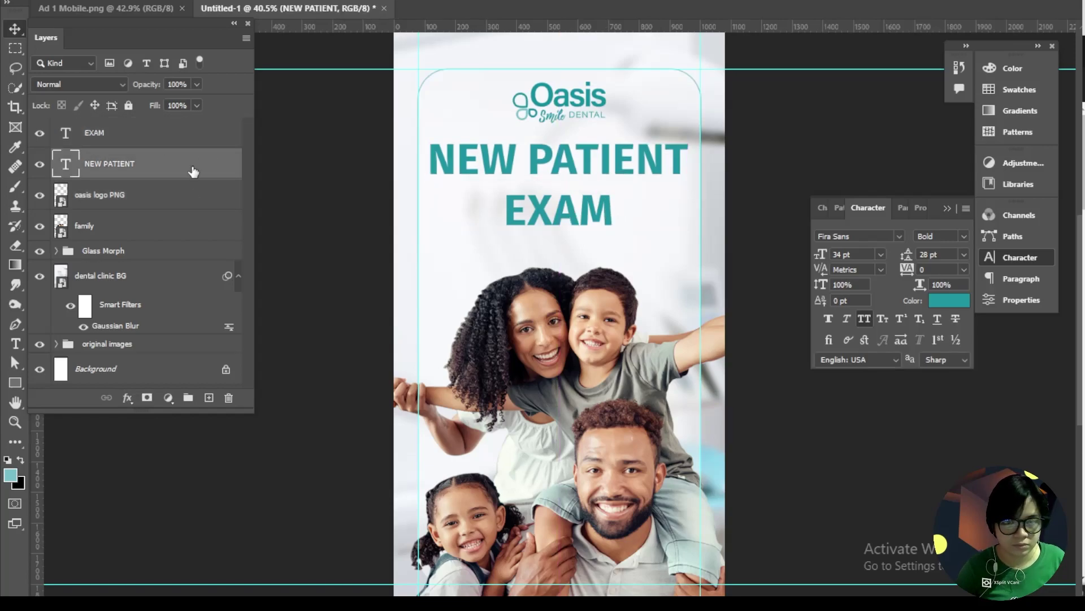
{"action": "left_click", "coordinate": [170, 136]}
{"action": "left_click_drag", "start_coordinate": [569, 224], "coordinate": [569, 214]}
{"action": "left_click", "coordinate": [146, 192]}
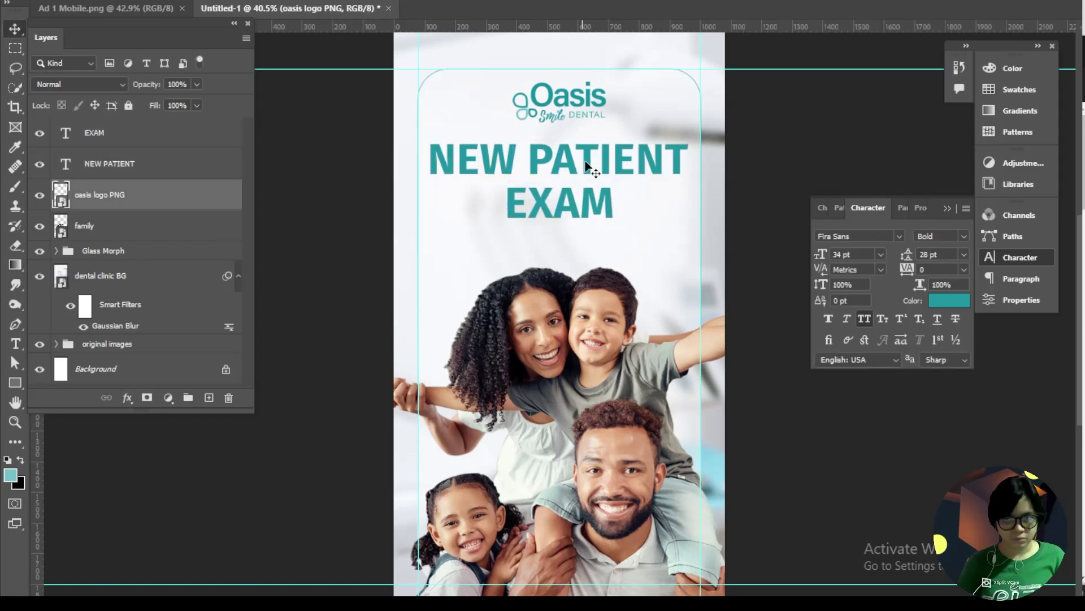
{"action": "left_click_drag", "start_coordinate": [589, 167], "coordinate": [589, 167]}
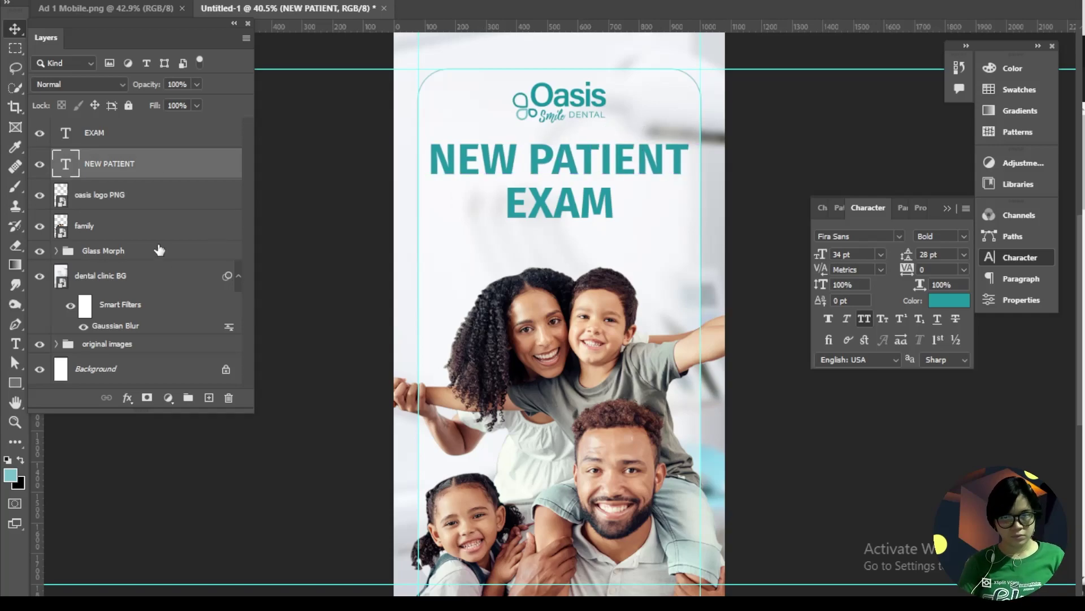
Step: Add a text layer reading "For only $1" below the EXAM line
{"action": "left_click", "coordinate": [16, 343]}
{"action": "left_click", "coordinate": [515, 247]}
{"action": "type", "text": "FOR"}
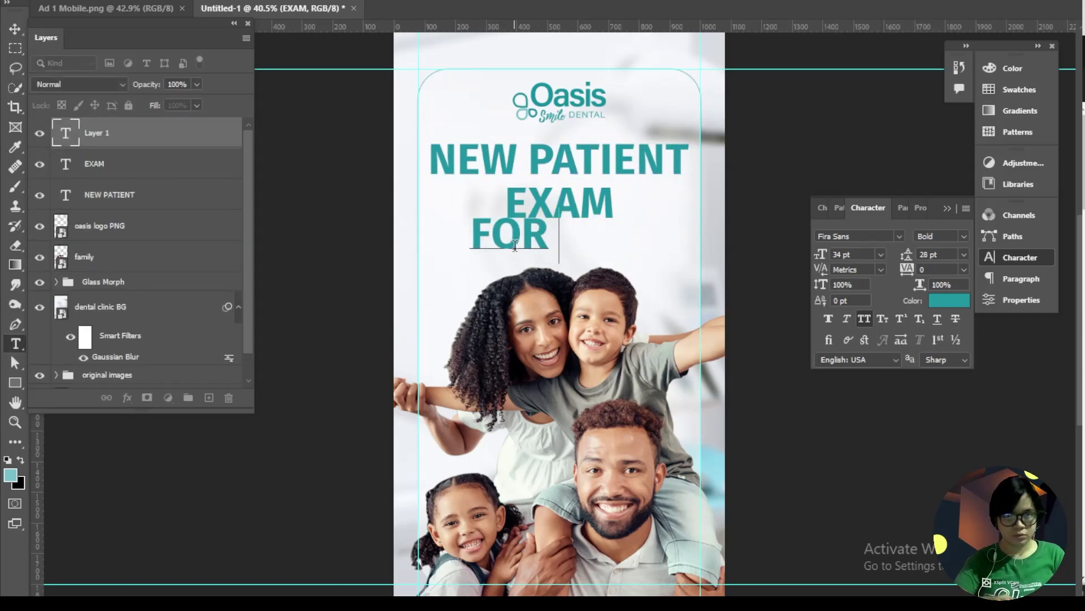
{"action": "type", "text": " only $1"}
Step: Format the "For only $1" text as Fira Sans ExtraBold Italic at 24 pt
{"action": "key", "text": "ctrl+a"}
{"action": "left_click", "coordinate": [964, 237]}
{"action": "left_click", "coordinate": [997, 353]}
{"action": "left_click", "coordinate": [963, 237]}
{"action": "left_click", "coordinate": [998, 403]}
{"action": "left_click", "coordinate": [860, 390]}
{"action": "key", "text": "ctrl+Return"}
Step: Centre "For only $1" under EXAM and adjust the vertical spacing of the headline lines
{"action": "key", "text": "v"}
{"action": "left_click_drag", "start_coordinate": [554, 240], "coordinate": [581, 248]}
{"action": "left_click_drag", "start_coordinate": [555, 168], "coordinate": [555, 196]}
Step: Set the "For only $1" text size to 22 pt and nudge the line up slightly
{"action": "double_click", "coordinate": [66, 132]}
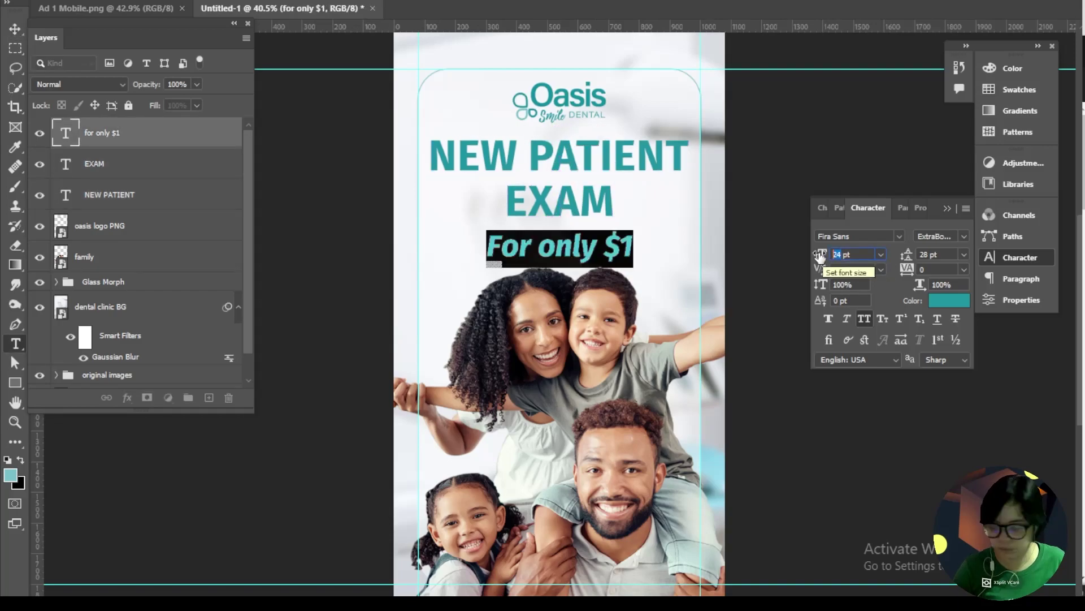
{"action": "type", "text": "22"}
{"action": "key", "text": "ctrl+Return"}
{"action": "key", "text": "v"}
{"action": "left_click_drag", "start_coordinate": [562, 249], "coordinate": [562, 246]}
Step: Group the three text layers and name the group Texts
{"action": "left_click", "coordinate": [163, 172]}
{"action": "left_click", "coordinate": [163, 202]}
{"action": "left_click", "coordinate": [170, 140], "text": "shift"}
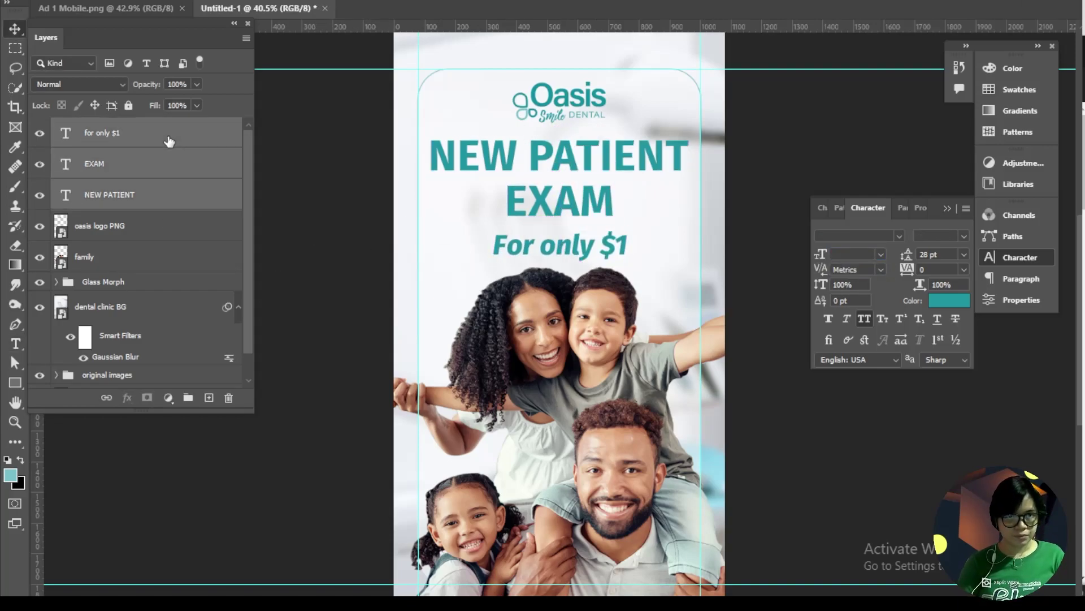
{"action": "key", "text": "ctrl+g"}
{"action": "double_click", "coordinate": [94, 127]}
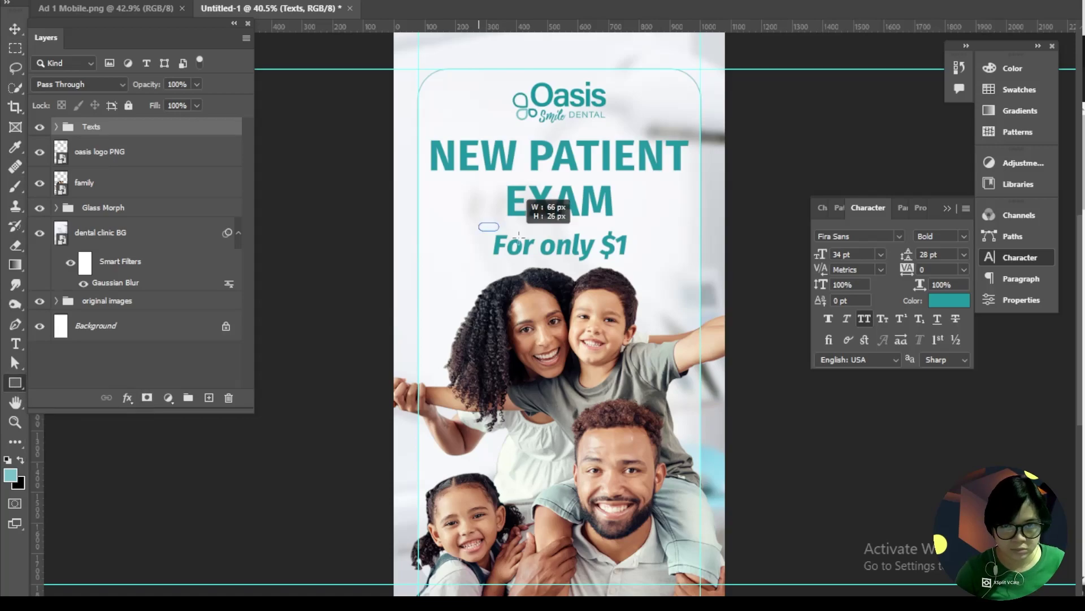
Step: Draw a white rounded rectangle around the "For only $1" line and try placing its layer below the Texts group
{"action": "left_click_drag", "start_coordinate": [640, 264], "coordinate": [640, 265]}
{"action": "left_click", "coordinate": [191, 180]}
{"action": "left_click_drag", "start_coordinate": [192, 138], "coordinate": [191, 164]}
{"action": "left_click", "coordinate": [189, 188]}
{"action": "left_click", "coordinate": [192, 149]}
{"action": "left_click", "coordinate": [175, 127]}
Step: Try colouring the text layers in the Texts group white (ffffff), and undo the last changes
{"action": "left_click", "coordinate": [56, 127]}
{"action": "left_click", "coordinate": [164, 212], "text": "shift"}
{"action": "left_click", "coordinate": [163, 212]}
{"action": "left_click", "coordinate": [149, 153], "text": "shift"}
{"action": "left_click", "coordinate": [929, 375]}
{"action": "type", "text": "ffffff"}
{"action": "key", "text": "Return"}
{"action": "left_click", "coordinate": [209, 214]}
{"action": "key", "text": "ctrl+z"}
{"action": "key", "text": "ctrl+z"}
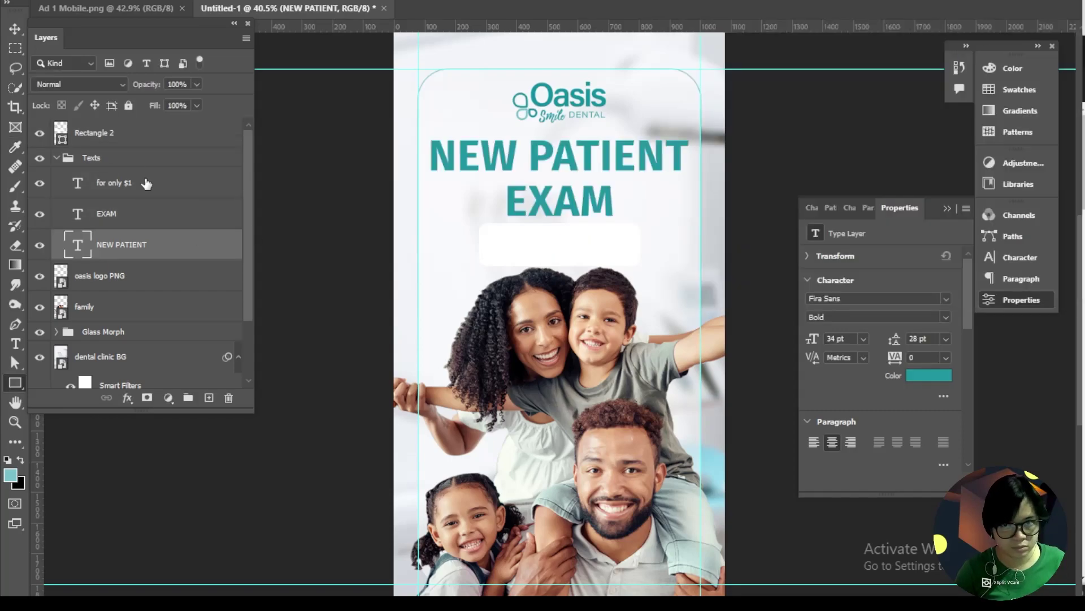
Step: Set the "for only $1" text colour to white (ffffff)
{"action": "left_click", "coordinate": [144, 183]}
{"action": "left_click", "coordinate": [919, 379]}
{"action": "type", "text": "ffffff"}
{"action": "key", "text": "Return"}
Step: Place the rounded rectangle layer below the Texts group and fill it with the brand teal
{"action": "left_click", "coordinate": [57, 158]}
{"action": "left_click_drag", "start_coordinate": [121, 133], "coordinate": [121, 171]}
{"action": "left_click", "coordinate": [862, 365]}
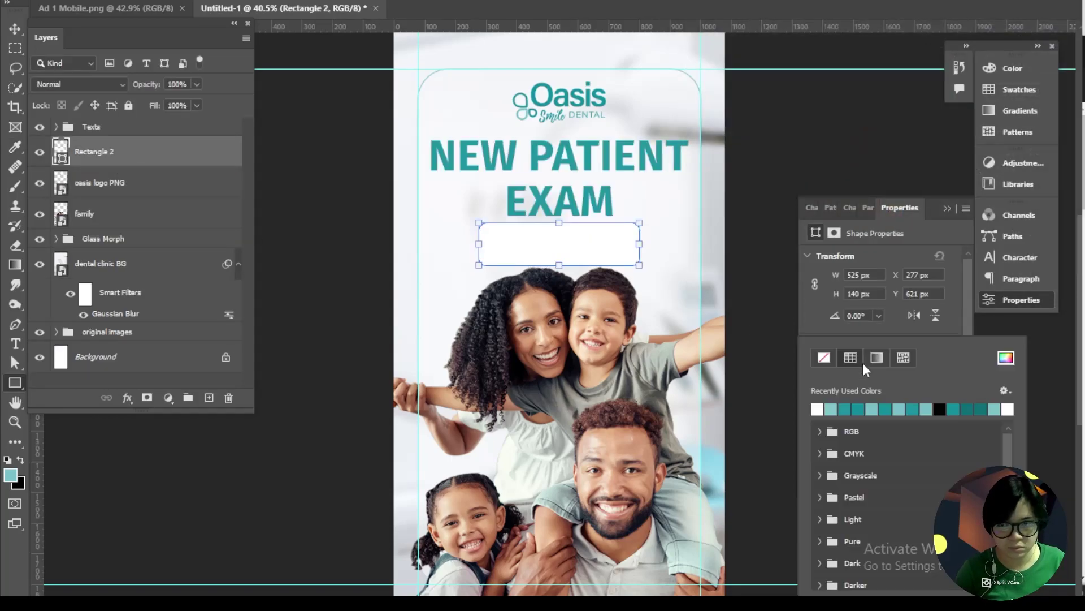
{"action": "left_click", "coordinate": [857, 409]}
{"action": "left_click", "coordinate": [208, 224]}
{"action": "scroll", "coordinate": [559, 328], "scroll_direction": "up", "scroll_amount": 1}
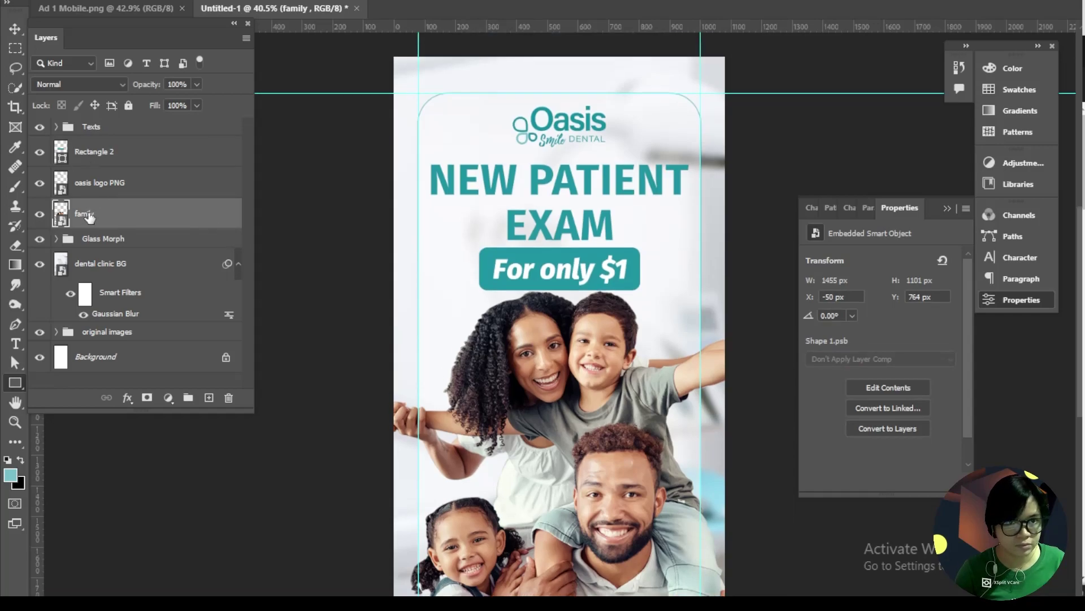
Step: Take the "for only $1" text layer out of the Texts group and rename the group New Patient Exam
{"action": "left_click", "coordinate": [92, 127]}
{"action": "left_click", "coordinate": [57, 128]}
{"action": "left_click", "coordinate": [57, 127]}
{"action": "left_click", "coordinate": [56, 127]}
{"action": "mouse_move", "coordinate": [113, 152]}
{"action": "left_mouse_down"}
{"action": "mouse_move", "coordinate": [107, 120]}
{"action": "mouse_move", "coordinate": [124, 164]}
{"action": "left_mouse_up"}
{"action": "left_click", "coordinate": [57, 158]}
{"action": "double_click", "coordinate": [92, 157]}
{"action": "type", "text": "New Patient Exam"}
Step: Group the "for only $1" text with its teal rectangle as For only $1, and scale the group down around its centre
{"action": "left_click", "coordinate": [165, 192]}
{"action": "left_click", "coordinate": [87, 189], "text": "shift"}
{"action": "key", "text": "ctrl+g"}
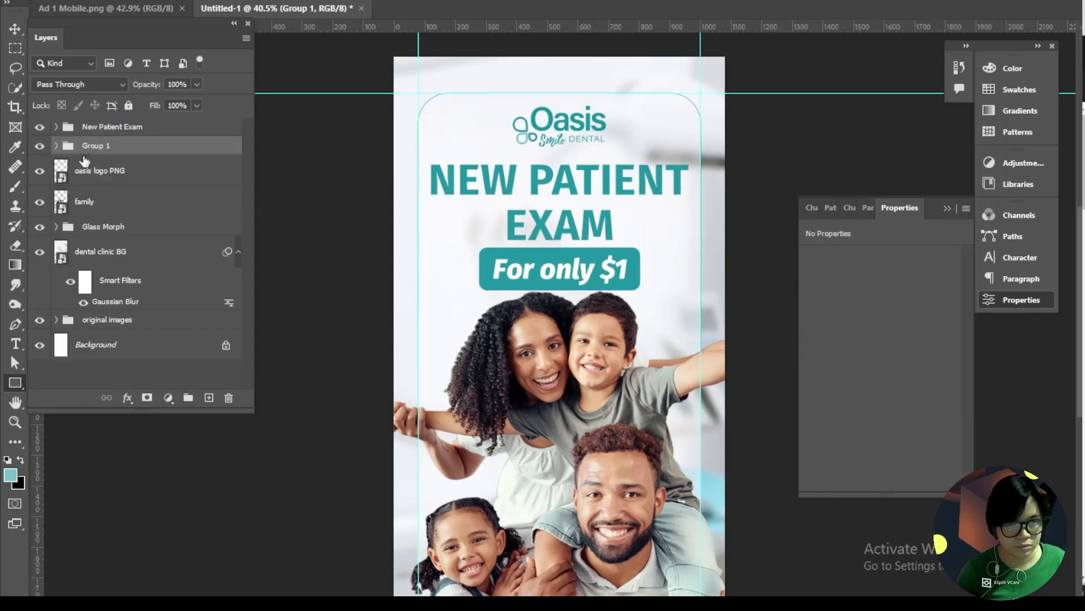
{"action": "left_click_drag", "start_coordinate": [637, 247], "coordinate": [623, 251]}
{"action": "left_click_drag", "start_coordinate": [591, 265], "coordinate": [591, 262]}
{"action": "key", "text": "Return"}
{"action": "left_click", "coordinate": [169, 251]}
Step: Move the family image slightly down and to the left, away from the "For only $1" label
{"action": "scroll", "coordinate": [453, 263], "scroll_direction": "down", "scroll_amount": 1}
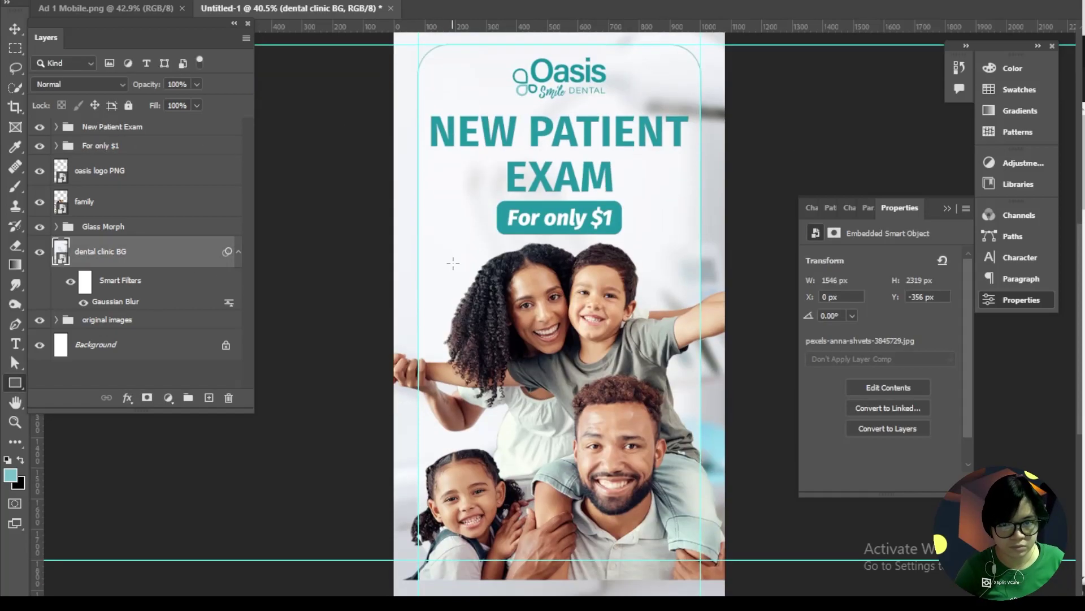
{"action": "left_click", "coordinate": [100, 203]}
{"action": "key", "text": "ctrl+t"}
{"action": "left_click_drag", "start_coordinate": [582, 393], "coordinate": [576, 408]}
{"action": "left_click", "coordinate": [148, 257]}
Step: Nudge the For only $1 group down slightly below the EXAM line
{"action": "left_click", "coordinate": [136, 145]}
{"action": "key", "text": "ctrl+t"}
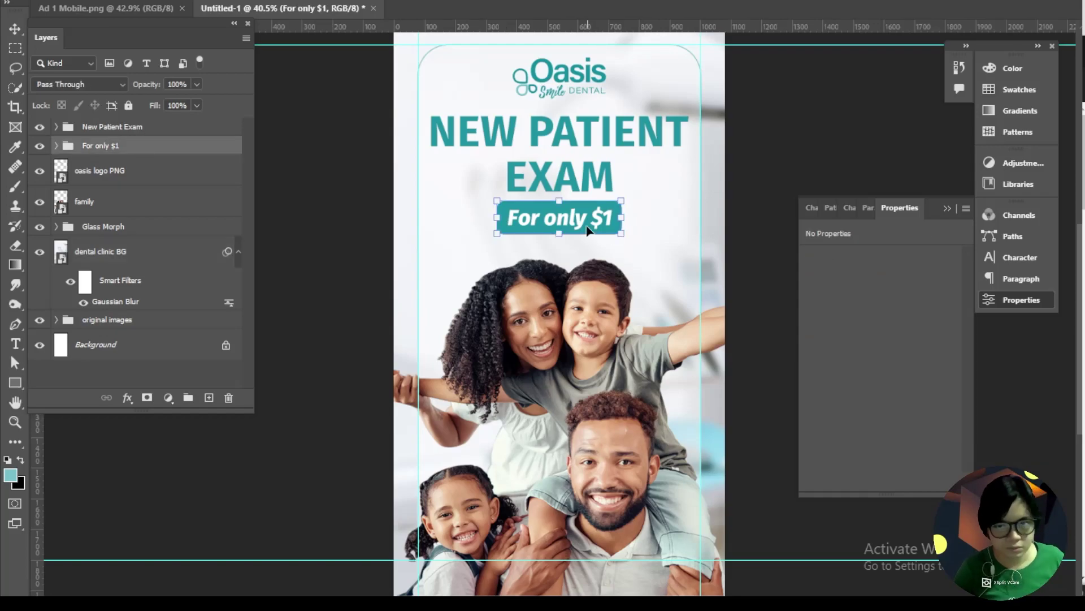
{"action": "left_click_drag", "start_coordinate": [611, 234], "coordinate": [611, 236]}
{"action": "key", "text": "Return"}
Step: Add a 3 px outside stroke to the label rectangle with a white-to-teal linear gradient at 90°, Normal blending and 50% opacity
{"action": "left_click", "coordinate": [55, 145]}
{"action": "left_click", "coordinate": [113, 203]}
{"action": "left_click", "coordinate": [127, 398]}
{"action": "left_click", "coordinate": [170, 447]}
{"action": "left_click_drag", "start_coordinate": [746, 246], "coordinate": [742, 250]}
{"action": "left_click", "coordinate": [779, 338]}
{"action": "left_click", "coordinate": [763, 429]}
{"action": "left_click", "coordinate": [770, 337]}
{"action": "left_click", "coordinate": [765, 294]}
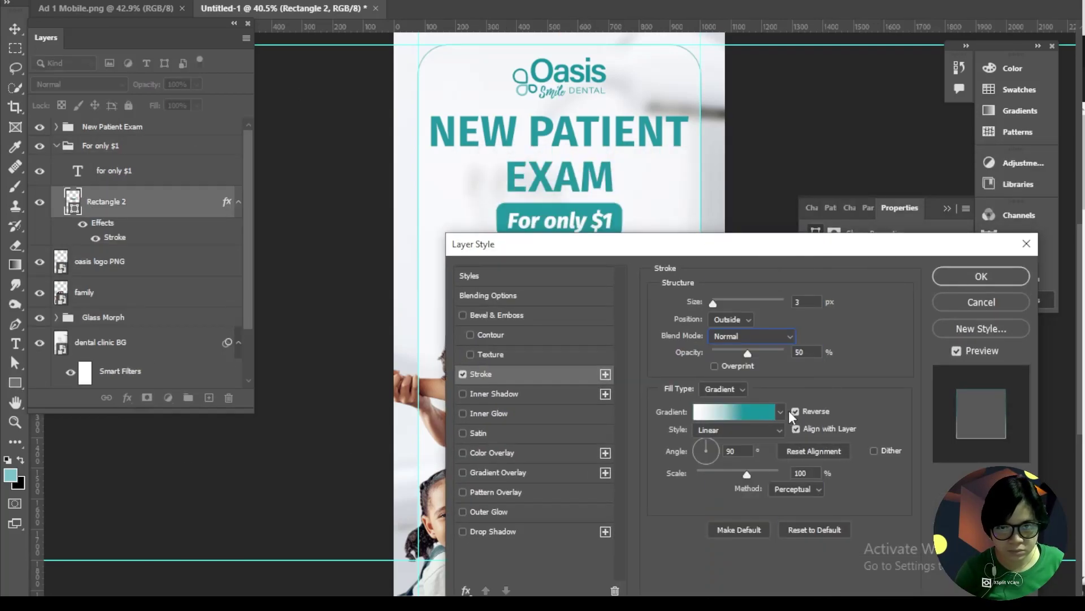
{"action": "left_click", "coordinate": [980, 277]}
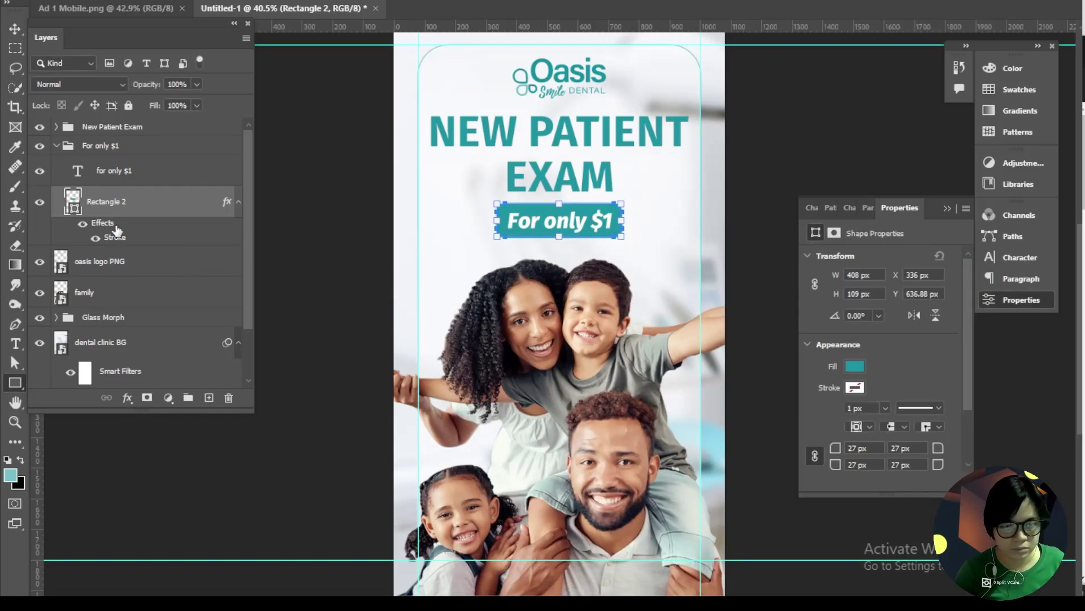
Step: Add a dark teal Multiply drop shadow to the label rectangle: 15% opacity, 90° angle, 15 px distance, 12% spread, 6 px size
{"action": "double_click", "coordinate": [169, 194]}
{"action": "left_click", "coordinate": [467, 521]}
{"action": "left_click", "coordinate": [578, 520]}
{"action": "left_click_drag", "start_coordinate": [779, 233], "coordinate": [710, 289]}
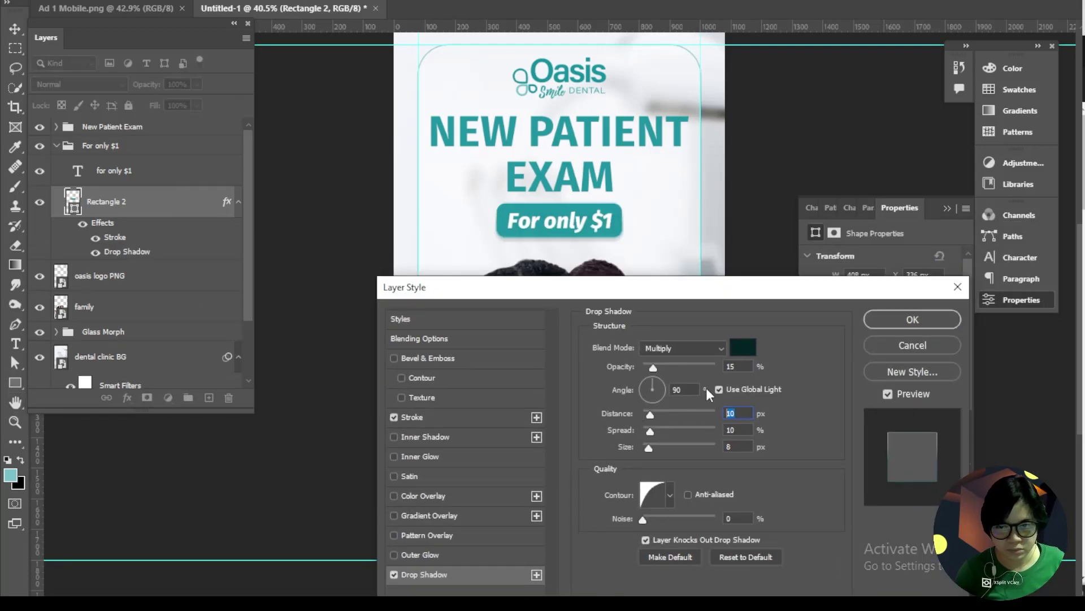
{"action": "left_click", "coordinate": [743, 347]}
{"action": "left_click", "coordinate": [622, 224]}
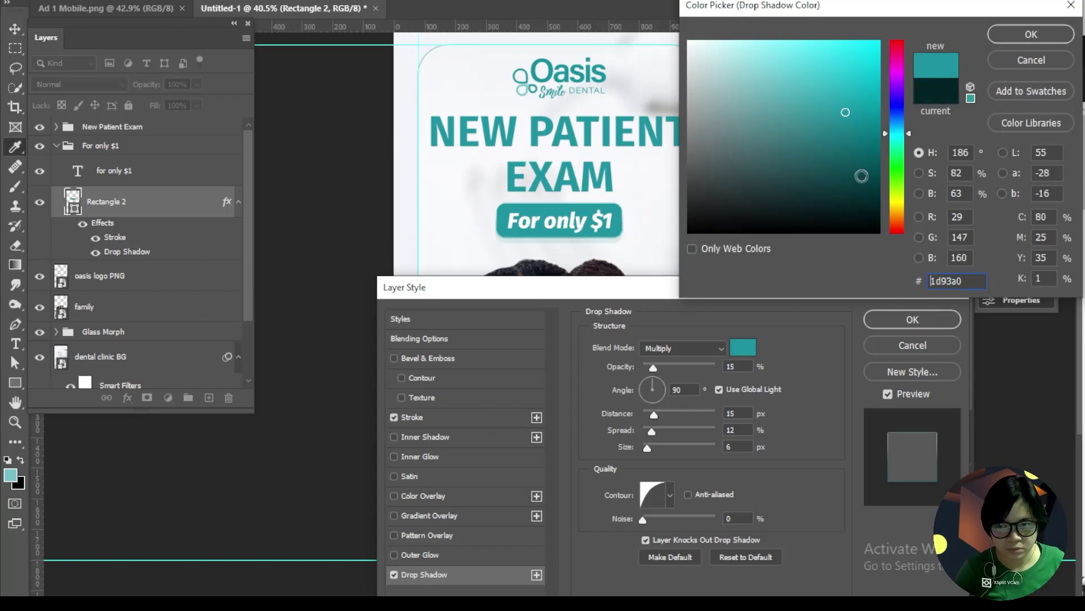
{"action": "left_click", "coordinate": [848, 194]}
{"action": "key", "text": "Return"}
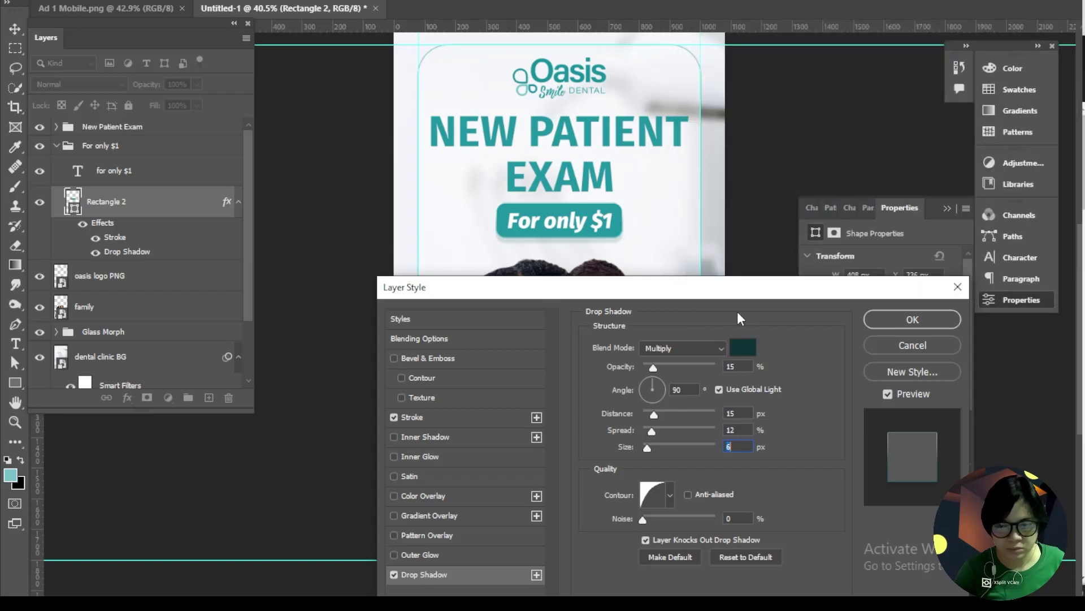
{"action": "left_click", "coordinate": [896, 320]}
Step: Lock the For only $1, New Patient Exam and Glass Morph groups and the oasis logo layer
{"action": "left_click", "coordinate": [56, 146]}
{"action": "left_click", "coordinate": [129, 105]}
{"action": "left_click", "coordinate": [122, 127]}
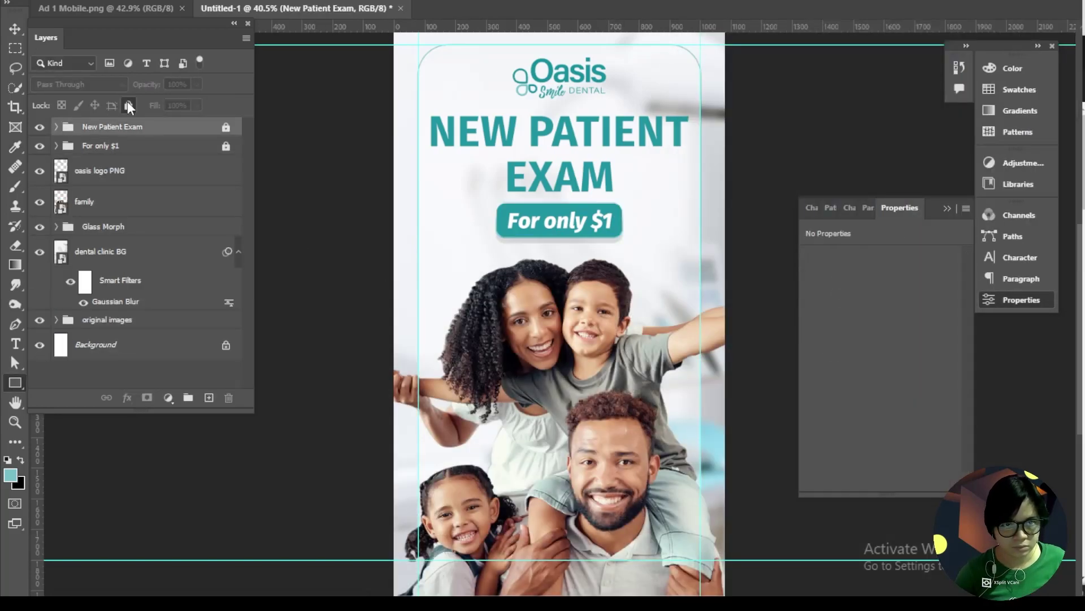
{"action": "left_click", "coordinate": [121, 171]}
{"action": "left_click", "coordinate": [129, 105]}
{"action": "left_click", "coordinate": [162, 228]}
{"action": "left_click", "coordinate": [129, 106]}
Step: Enlarge the family image slightly and move it down a little on the canvas
{"action": "left_click", "coordinate": [150, 208]}
{"action": "key", "text": "ctrl+t"}
{"action": "left_click", "coordinate": [949, 209]}
{"action": "left_click_drag", "start_coordinate": [819, 257], "coordinate": [841, 233]}
{"action": "left_click_drag", "start_coordinate": [631, 383], "coordinate": [636, 390]}
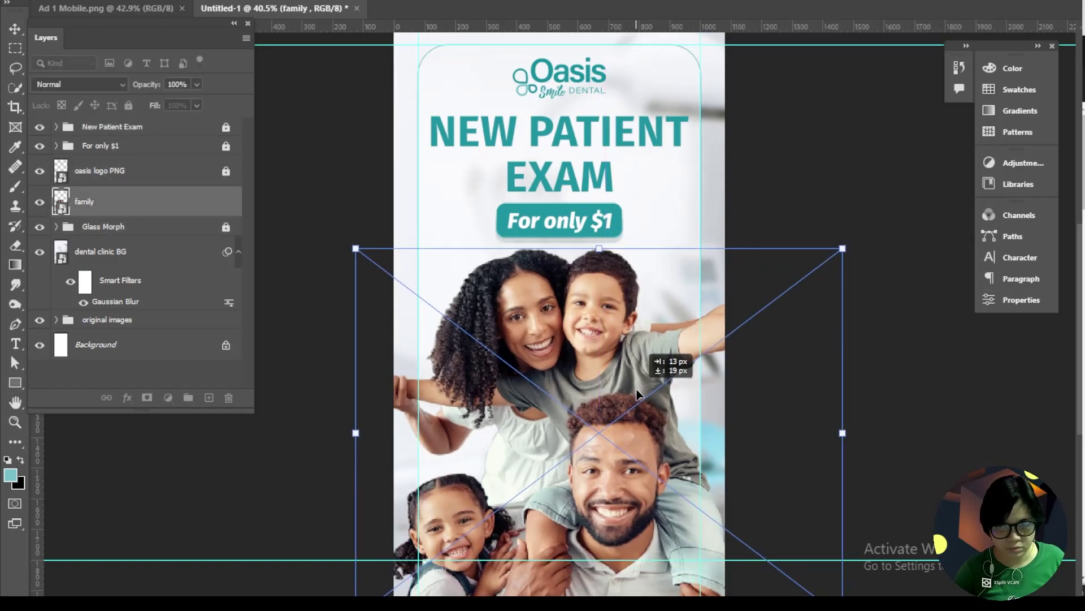
{"action": "left_click", "coordinate": [160, 229]}
Step: Draw a closed wavy shape with the Pen tool across the ad's bottom edge, in front of the family, and fill it teal
{"action": "scroll", "coordinate": [172, 341], "scroll_direction": "down", "scroll_amount": 1}
{"action": "left_click", "coordinate": [344, 574]}
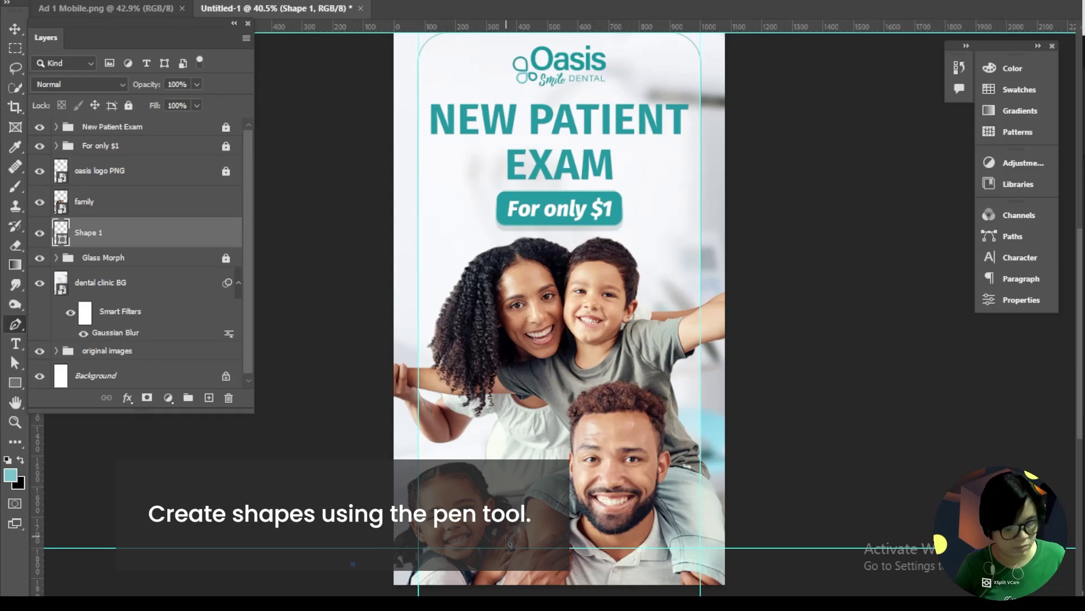
{"action": "left_click_drag", "start_coordinate": [436, 548], "coordinate": [465, 549]}
{"action": "left_click_drag", "start_coordinate": [577, 568], "coordinate": [621, 577]}
{"action": "left_click_drag", "start_coordinate": [718, 547], "coordinate": [746, 524]}
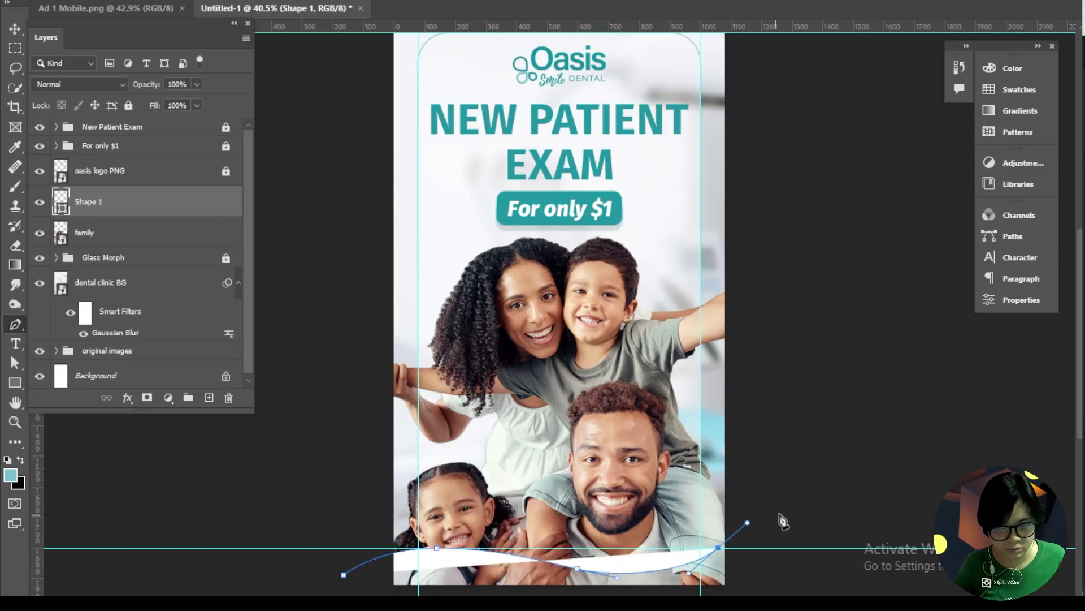
{"action": "left_click", "coordinate": [788, 486]}
{"action": "scroll", "coordinate": [749, 575], "scroll_direction": "down", "scroll_amount": 3}
{"action": "left_click_drag", "start_coordinate": [715, 581], "coordinate": [700, 596]}
{"action": "scroll", "coordinate": [679, 583], "scroll_direction": "down", "scroll_amount": 5}
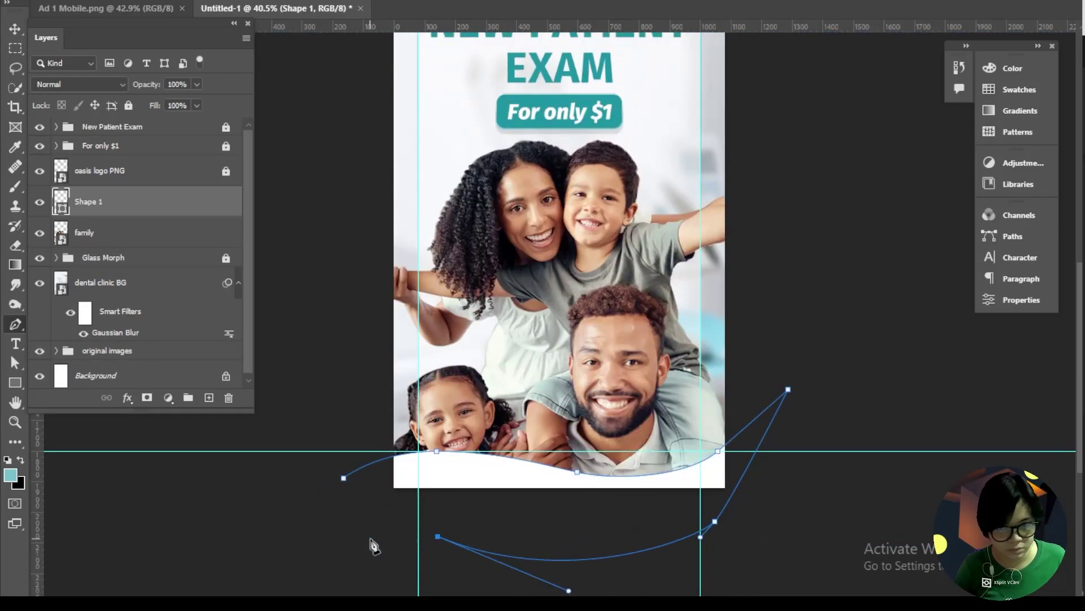
{"action": "left_click", "coordinate": [122, 1]}
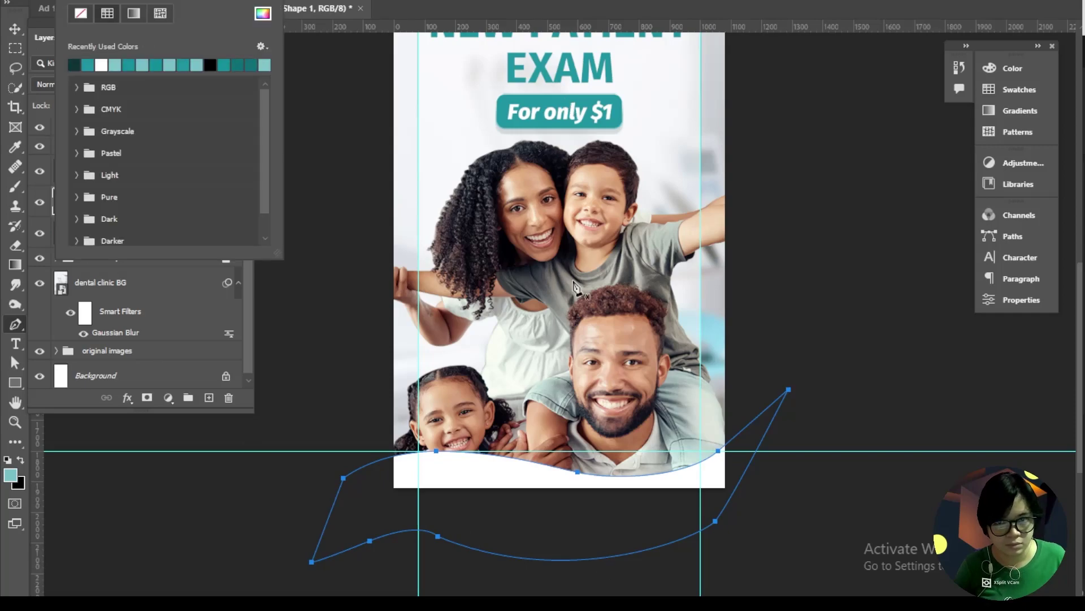
{"action": "left_click", "coordinate": [129, 65]}
Step: Rotate the teal wave slightly counterclockwise and shift it up and to the right
{"action": "left_click", "coordinate": [15, 29]}
{"action": "key", "text": "ctrl+t"}
{"action": "left_click_drag", "start_coordinate": [805, 382], "coordinate": [794, 352]}
{"action": "left_click_drag", "start_coordinate": [707, 477], "coordinate": [718, 460]}
{"action": "key", "text": "Return"}
{"action": "scroll", "coordinate": [452, 368], "scroll_direction": "up", "scroll_amount": 3}
{"action": "left_click", "coordinate": [164, 242]}
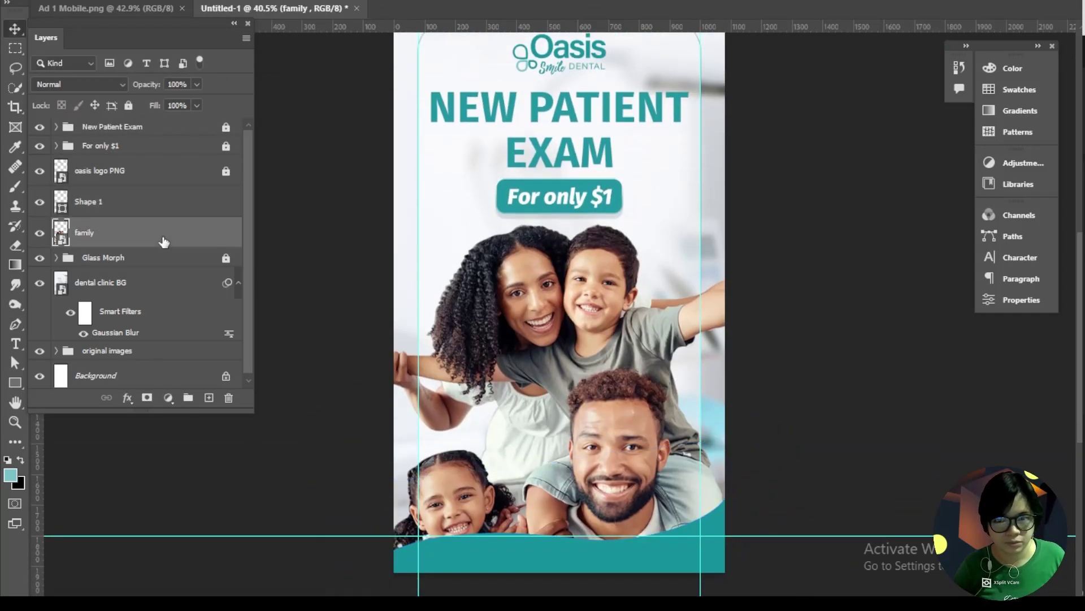
Step: Tilt the wave further and reposition it so it starts at the ad's lower-left corner and rises toward the right edge
{"action": "left_click", "coordinate": [146, 209]}
{"action": "key", "text": "ctrl+t"}
{"action": "scroll", "coordinate": [622, 452], "scroll_direction": "down", "scroll_amount": 2}
{"action": "left_click_drag", "start_coordinate": [695, 503], "coordinate": [708, 490]}
{"action": "left_click_drag", "start_coordinate": [849, 358], "coordinate": [845, 348]}
{"action": "left_click_drag", "start_coordinate": [733, 502], "coordinate": [751, 466]}
{"action": "left_click_drag", "start_coordinate": [839, 362], "coordinate": [836, 351]}
{"action": "left_click_drag", "start_coordinate": [703, 505], "coordinate": [713, 512]}
{"action": "key", "text": "Return"}
{"action": "left_click", "coordinate": [147, 233]}
Step: Unlock the New Patient Exam group, move the EXAM line up closer to NEW PATIENT, and lock the group again
{"action": "scroll", "coordinate": [508, 282], "scroll_direction": "up", "scroll_amount": 3}
{"action": "left_click", "coordinate": [115, 127]}
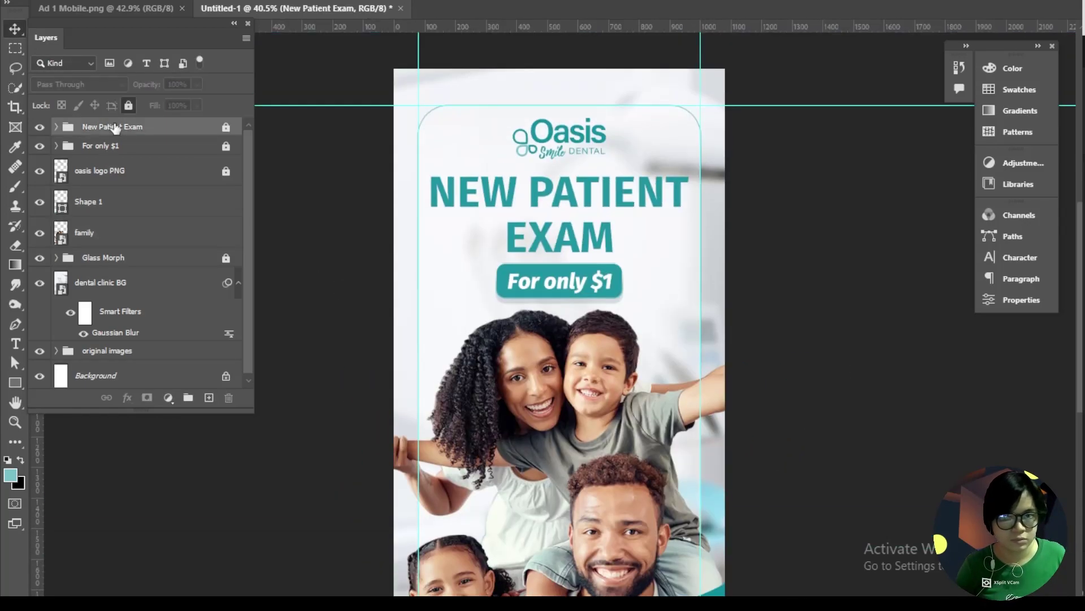
{"action": "left_click", "coordinate": [226, 128]}
{"action": "left_click", "coordinate": [56, 126]}
{"action": "left_click", "coordinate": [114, 157]}
{"action": "key", "text": "ctrl+t"}
{"action": "left_click_drag", "start_coordinate": [575, 238], "coordinate": [575, 230]}
{"action": "key", "text": "Return"}
{"action": "left_click", "coordinate": [160, 185]}
{"action": "left_click", "coordinate": [56, 126]}
{"action": "left_click", "coordinate": [129, 105]}
Step: Unlock the For only $1 group and move it up about 27 px toward the EXAM line
{"action": "left_click", "coordinate": [226, 143]}
{"action": "key", "text": "ctrl+t"}
{"action": "left_click_drag", "start_coordinate": [570, 282], "coordinate": [570, 272]}
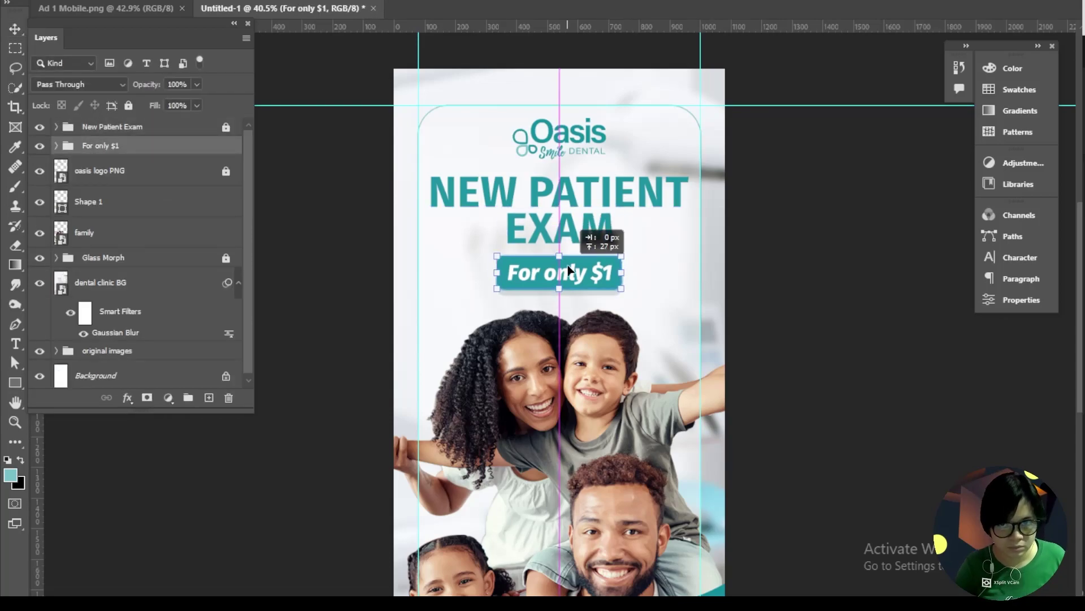
{"action": "key", "text": "Return"}
Step: Scale the family image down slightly and move it up below the "For only $1" label
{"action": "left_click", "coordinate": [172, 230]}
{"action": "scroll", "coordinate": [179, 280], "scroll_direction": "down", "scroll_amount": 3}
{"action": "key", "text": "ctrl+t"}
{"action": "left_click_drag", "start_coordinate": [593, 354], "coordinate": [593, 331]}
{"action": "left_click_drag", "start_coordinate": [843, 213], "coordinate": [805, 242]}
{"action": "left_click_drag", "start_coordinate": [591, 352], "coordinate": [587, 327]}
{"action": "mouse_move", "coordinate": [801, 216]}
{"action": "left_mouse_down"}
{"action": "mouse_move", "coordinate": [753, 248]}
{"action": "mouse_move", "coordinate": [791, 220]}
{"action": "left_mouse_up"}
{"action": "key", "text": "Return"}
{"action": "left_click", "coordinate": [160, 279]}
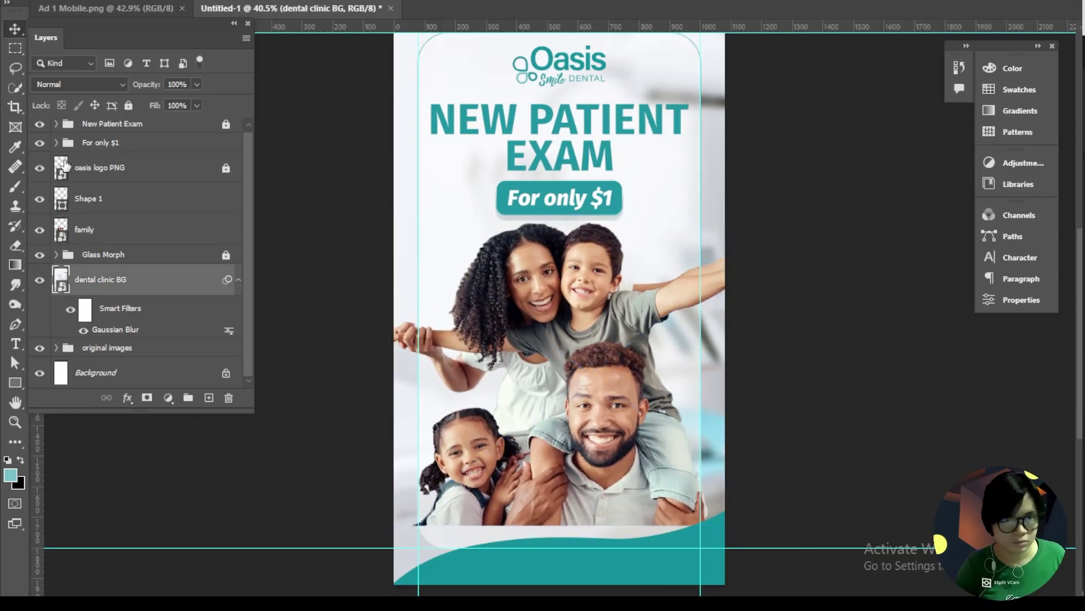
Step: Lock the For only $1 group, then duplicate the teal wave and place the copy slightly higher than the original
{"action": "left_click", "coordinate": [116, 143]}
{"action": "left_click", "coordinate": [129, 106]}
{"action": "left_click", "coordinate": [117, 209]}
{"action": "key", "text": "ctrl+j"}
{"action": "key", "text": "ctrl+t"}
{"action": "mouse_move", "coordinate": [735, 548]}
{"action": "left_mouse_down"}
{"action": "mouse_move", "coordinate": [739, 531]}
{"action": "mouse_move", "coordinate": [737, 547]}
{"action": "left_mouse_up"}
{"action": "left_click_drag", "start_coordinate": [653, 424], "coordinate": [653, 203]}
{"action": "key", "text": "Return"}
{"action": "left_click", "coordinate": [192, 201]}
{"action": "left_click_drag", "start_coordinate": [567, 351], "coordinate": [540, 528]}
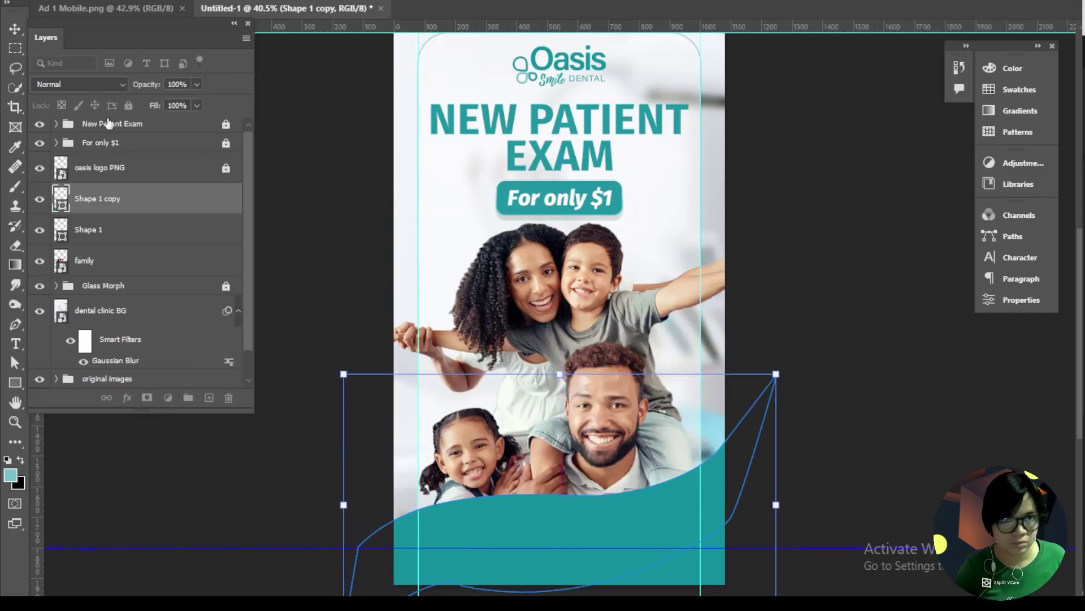
Step: Recolour the copied wave light teal and bring the original wave in front of it
{"action": "double_click", "coordinate": [67, 205]}
{"action": "left_click", "coordinate": [521, 83]}
{"action": "left_click", "coordinate": [1022, 34]}
{"action": "left_click_drag", "start_coordinate": [96, 230], "coordinate": [96, 186]}
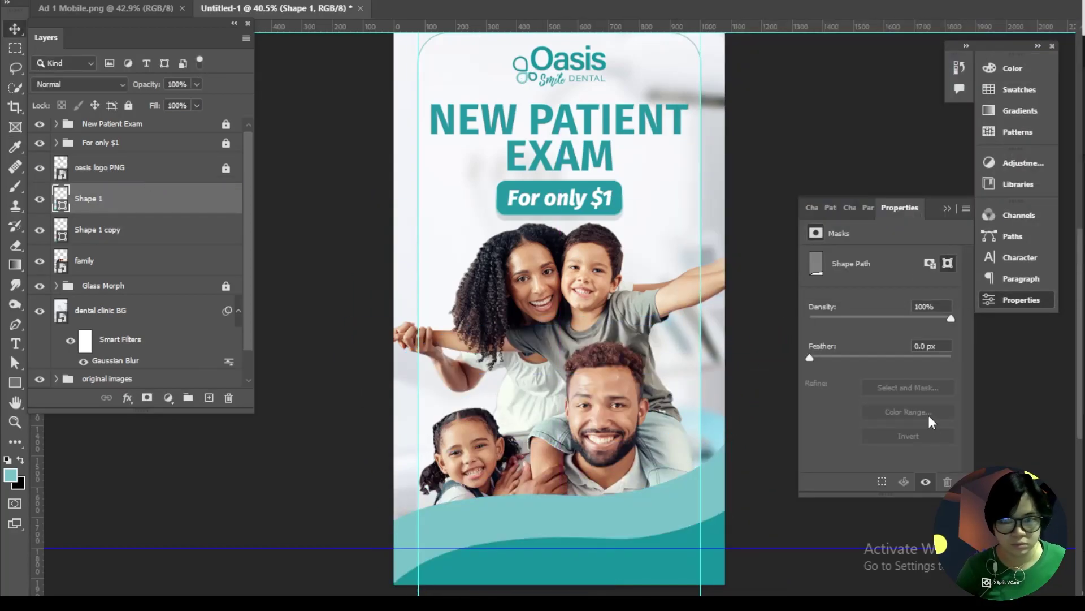
Step: Rotate and reposition the light teal wave so only a narrow band shows above the darker wave
{"action": "left_click", "coordinate": [110, 230]}
{"action": "key", "text": "ctrl+t"}
{"action": "left_click_drag", "start_coordinate": [789, 371], "coordinate": [741, 310]}
{"action": "left_click_drag", "start_coordinate": [662, 514], "coordinate": [657, 530]}
{"action": "left_click_drag", "start_coordinate": [742, 319], "coordinate": [788, 381]}
{"action": "left_click_drag", "start_coordinate": [558, 529], "coordinate": [562, 536]}
{"action": "mouse_move", "coordinate": [333, 436]}
{"action": "left_mouse_down"}
{"action": "mouse_move", "coordinate": [329, 446]}
{"action": "mouse_move", "coordinate": [332, 434]}
{"action": "left_mouse_up"}
{"action": "left_click_drag", "start_coordinate": [571, 532], "coordinate": [597, 532]}
{"action": "left_click_drag", "start_coordinate": [756, 361], "coordinate": [761, 366]}
{"action": "key", "text": "Return"}
Step: Rotate the front dark teal wave clockwise by about 3.2°
{"action": "left_click", "coordinate": [116, 206]}
{"action": "key", "text": "ctrl+t"}
{"action": "left_click_drag", "start_coordinate": [317, 374], "coordinate": [328, 359]}
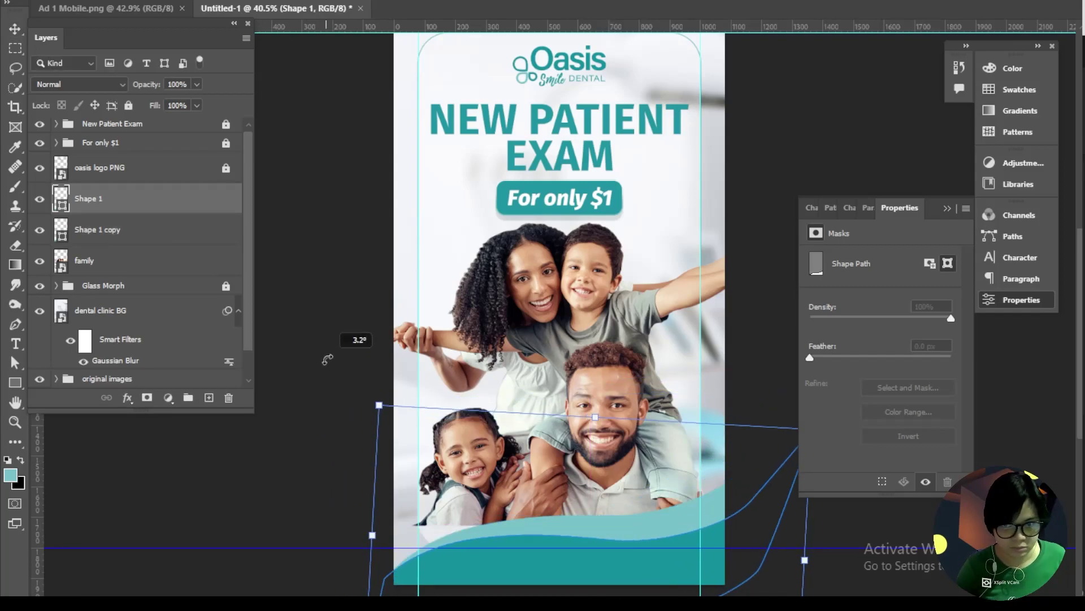
{"action": "key", "text": "Return"}
Step: Hide the front wave and fill the copied wave with a linear teal-to-light-teal gradient at 90°
{"action": "left_click", "coordinate": [39, 199]}
{"action": "double_click", "coordinate": [64, 237]}
{"action": "key", "text": "Escape"}
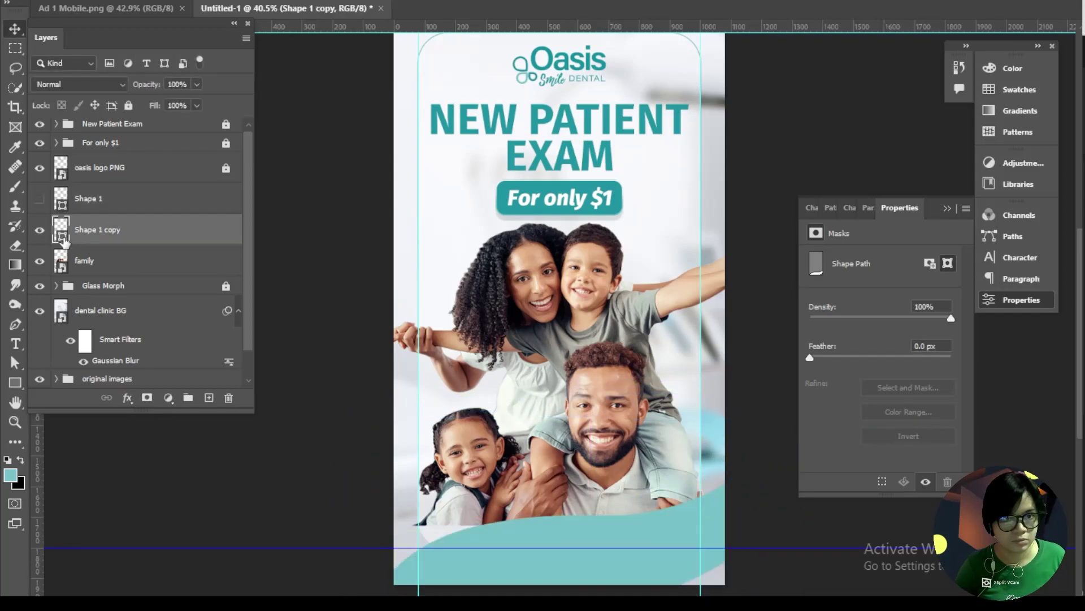
{"action": "left_click", "coordinate": [15, 382]}
{"action": "left_click", "coordinate": [170, 1]}
{"action": "left_click", "coordinate": [133, 13]}
{"action": "left_click", "coordinate": [73, 65]}
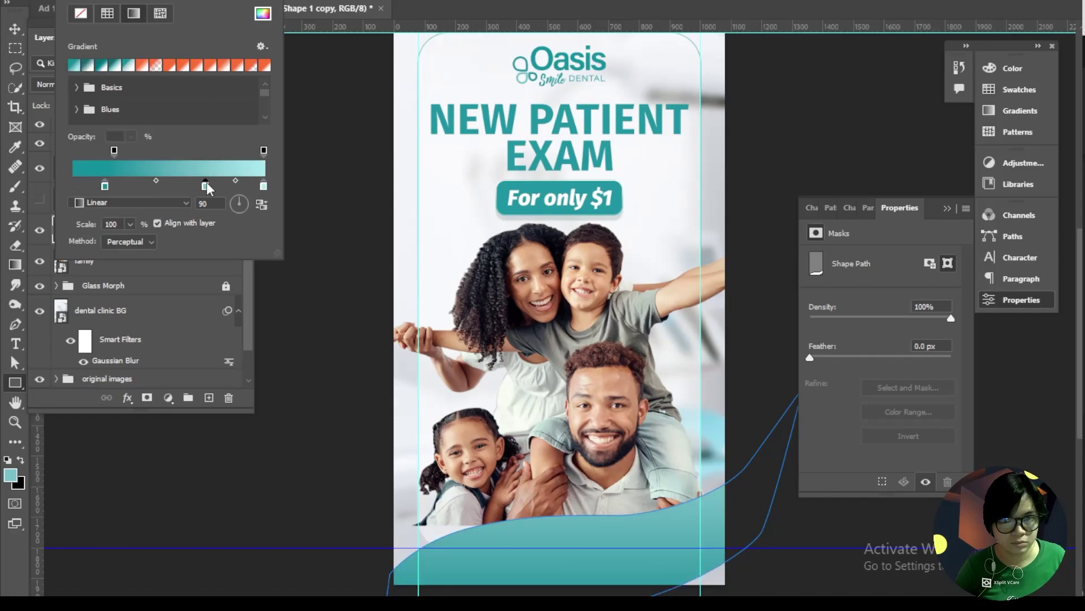
{"action": "key", "text": "Return"}
{"action": "left_click", "coordinate": [948, 208]}
{"action": "scroll", "coordinate": [900, 297], "scroll_direction": "down", "scroll_amount": 1}
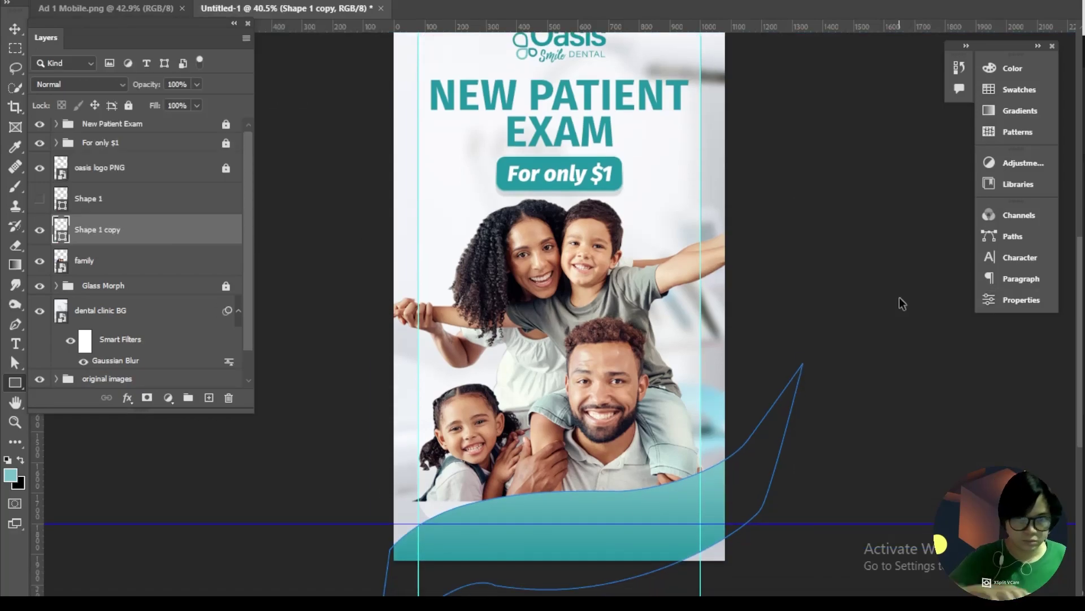
Step: Enlarge and reposition the gradient wave so it fills the full width of the canvas bottom, including the lower right corner
{"action": "key", "text": "ctrl+t"}
{"action": "left_click_drag", "start_coordinate": [590, 364], "coordinate": [589, 337]}
{"action": "mouse_move", "coordinate": [642, 479]}
{"action": "left_mouse_down"}
{"action": "mouse_move", "coordinate": [641, 491]}
{"action": "mouse_move", "coordinate": [642, 479]}
{"action": "left_mouse_up"}
{"action": "scroll", "coordinate": [541, 514], "scroll_direction": "down", "scroll_amount": 2}
{"action": "key", "text": "Return"}
{"action": "left_click", "coordinate": [814, 575], "text": "ctrl"}
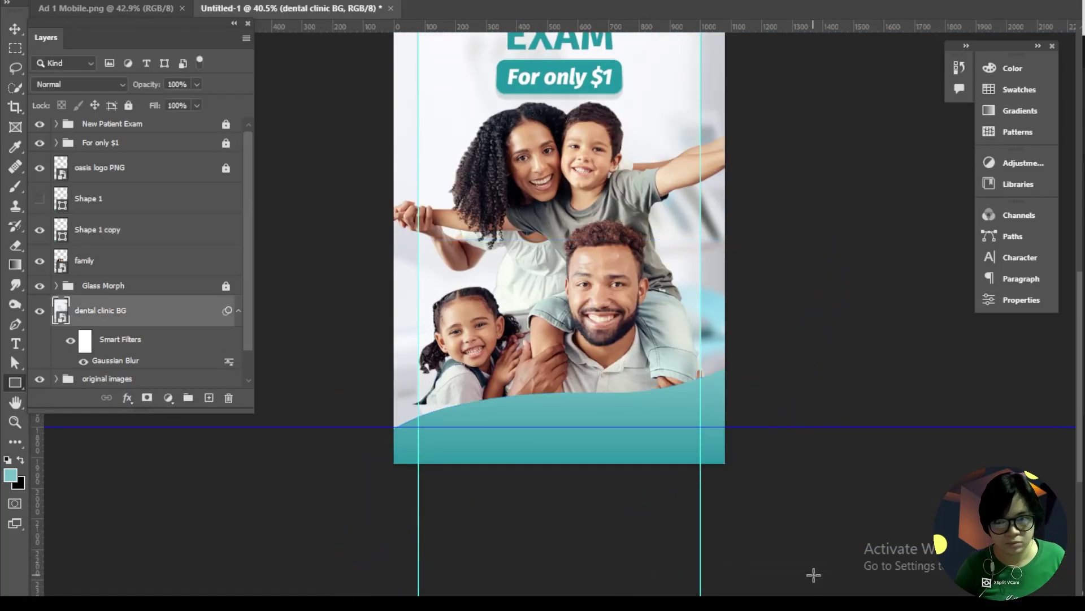
{"action": "scroll", "coordinate": [814, 574], "scroll_direction": "up", "scroll_amount": 1}
{"action": "left_click", "coordinate": [257, 1]}
{"action": "mouse_move", "coordinate": [302, 358]}
{"action": "left_click", "coordinate": [446, 463]}
{"action": "left_click", "coordinate": [650, 78]}
{"action": "scroll", "coordinate": [340, 141], "scroll_direction": "up", "scroll_amount": 3}
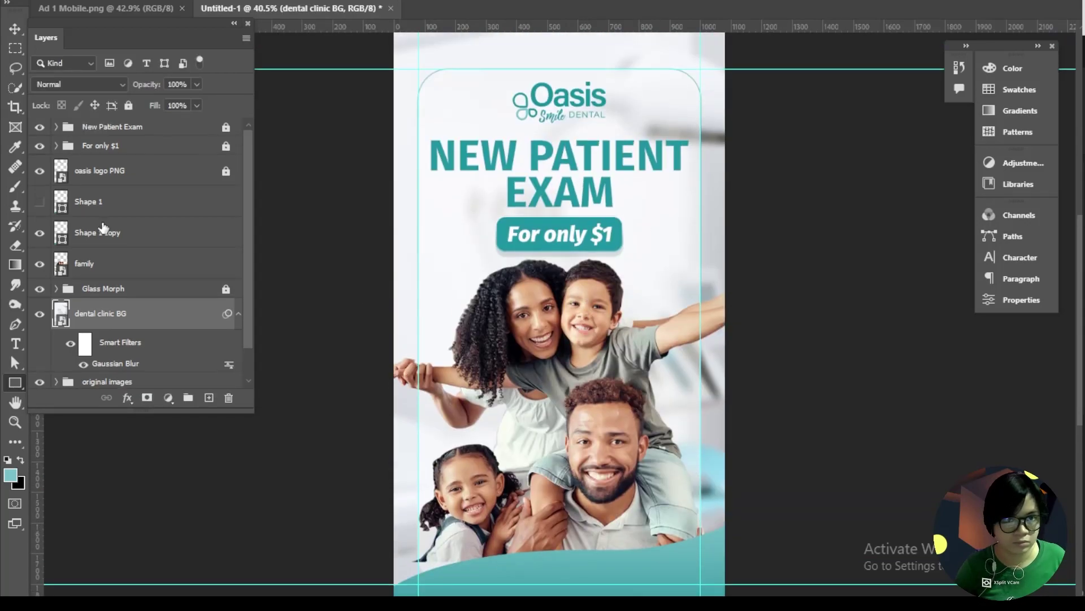
Step: Unlock the New Patient Exam and For only $1 groups, scale them down slightly together and move them closer to the logo
{"action": "left_click", "coordinate": [120, 269]}
{"action": "left_click", "coordinate": [222, 130]}
{"action": "left_click", "coordinate": [216, 151]}
{"action": "left_click", "coordinate": [216, 129], "text": "shift"}
{"action": "key", "text": "ctrl+t"}
{"action": "left_click_drag", "start_coordinate": [689, 140], "coordinate": [679, 146]}
{"action": "left_click_drag", "start_coordinate": [597, 193], "coordinate": [597, 183]}
{"action": "key", "text": "Return"}
Step: Nudge the New Patient Exam and For only $1 groups down together by 20 pixels
{"action": "left_click", "coordinate": [195, 211]}
{"action": "left_click", "coordinate": [150, 131]}
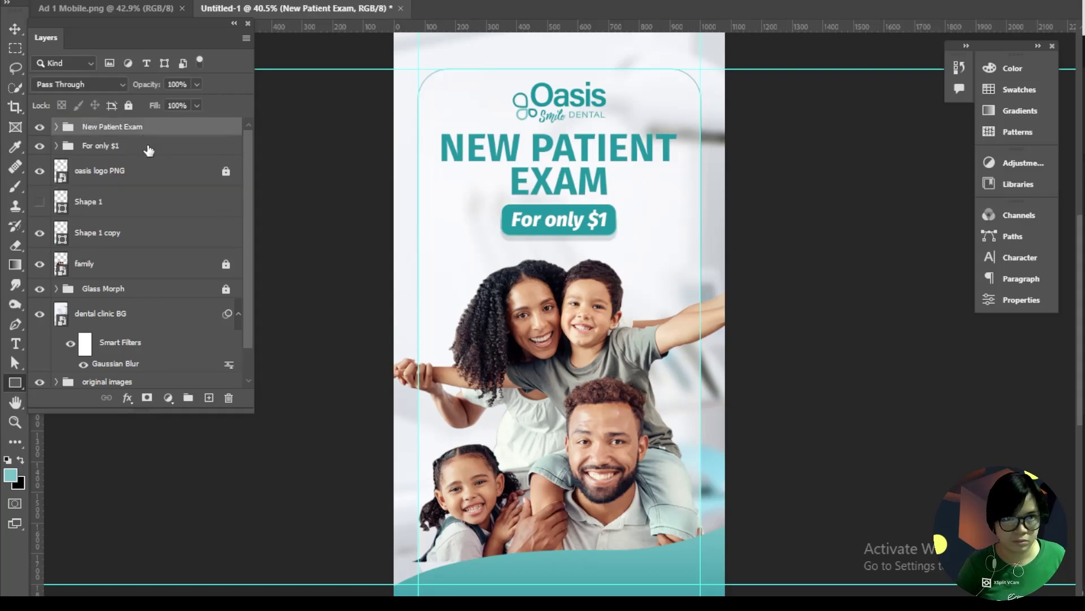
{"action": "left_click", "coordinate": [164, 147], "text": "shift"}
{"action": "key", "text": "ctrl+t"}
{"action": "key", "text": "shift+Down"}
{"action": "key", "text": "shift+Down"}
{"action": "left_click", "coordinate": [171, 146]}
Step: Enlarge the family cut-out slightly from its centre and position it so its lower edge sits behind the wave
{"action": "left_click", "coordinate": [198, 264]}
{"action": "scroll", "coordinate": [597, 386], "scroll_direction": "down", "scroll_amount": 2}
{"action": "key", "text": "ctrl+t"}
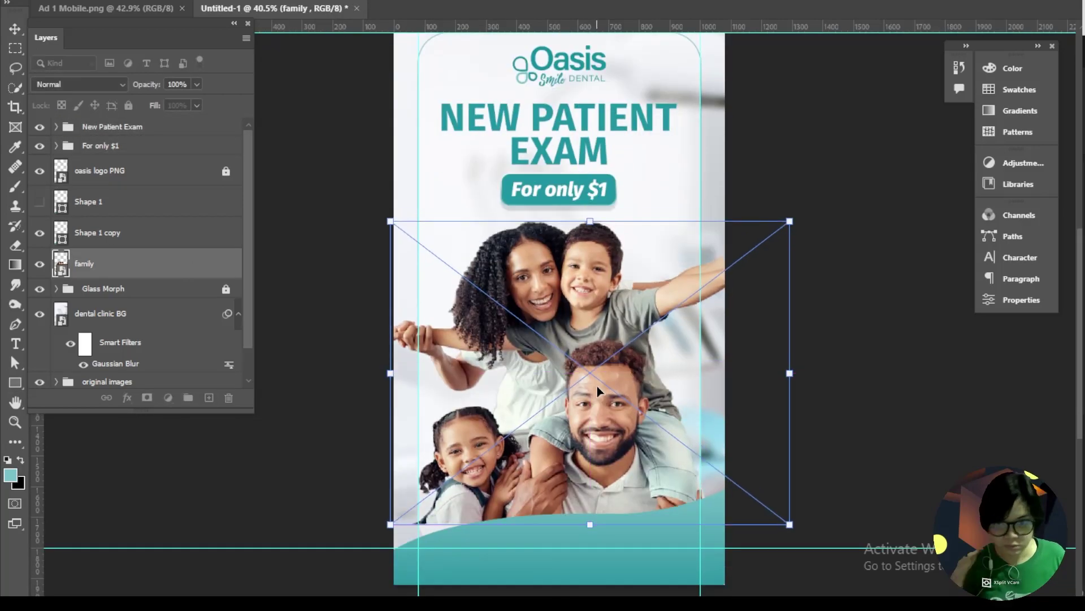
{"action": "left_click_drag", "start_coordinate": [391, 527], "coordinate": [371, 541]}
{"action": "mouse_move", "coordinate": [578, 474]}
{"action": "left_mouse_down"}
{"action": "mouse_move", "coordinate": [577, 498]}
{"action": "mouse_move", "coordinate": [577, 482]}
{"action": "left_mouse_up"}
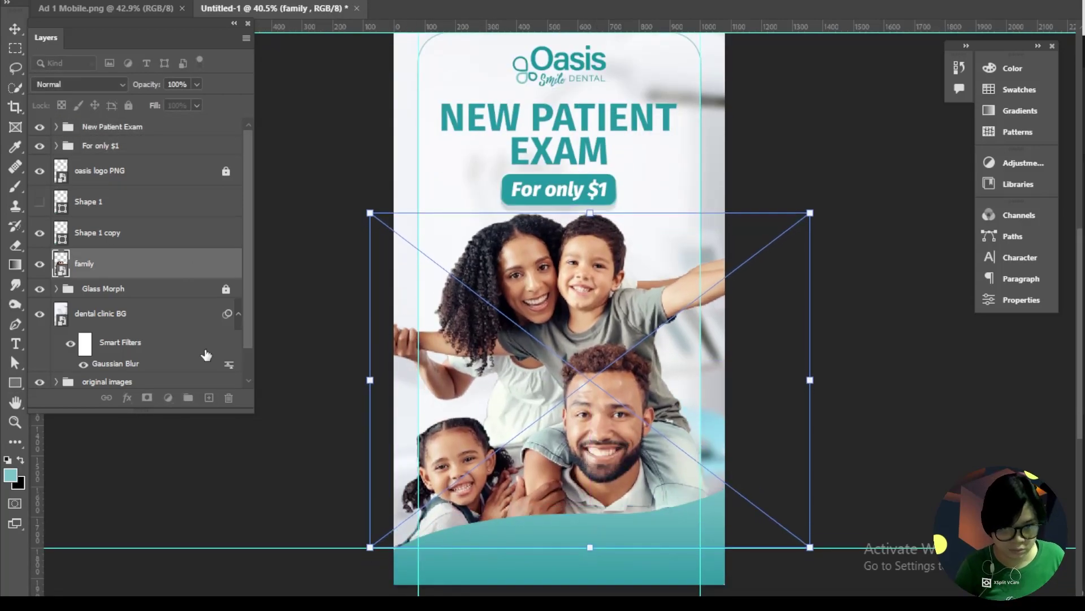
{"action": "left_click", "coordinate": [198, 318]}
Step: Rotate the gradient wave slightly clockwise so it covers the lower edge of the family cut-out
{"action": "left_click", "coordinate": [119, 234]}
{"action": "key", "text": "ctrl+t"}
{"action": "left_click_drag", "start_coordinate": [309, 333], "coordinate": [311, 327]}
{"action": "key", "text": "Return"}
{"action": "left_click", "coordinate": [195, 316]}
{"action": "scroll", "coordinate": [278, 371], "scroll_direction": "down", "scroll_amount": 3}
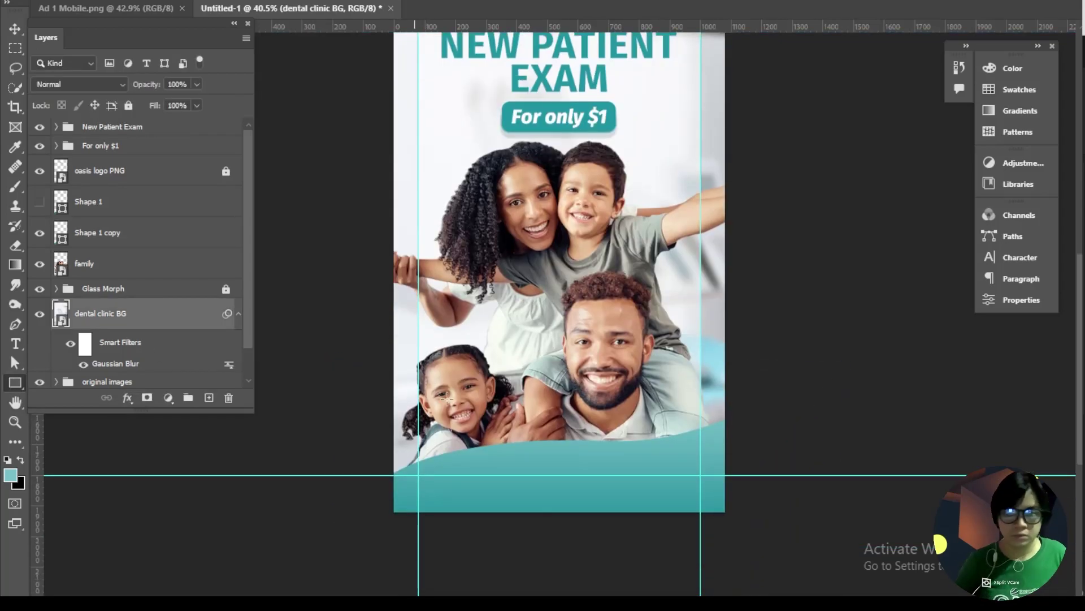
{"action": "scroll", "coordinate": [279, 371], "scroll_direction": "up", "scroll_amount": 4}
Step: Duplicate the For only $1 group, place the copy directly above the Shape 1 copy layer and move it onto the wave
{"action": "left_click", "coordinate": [83, 151]}
{"action": "key", "text": "ctrl+j"}
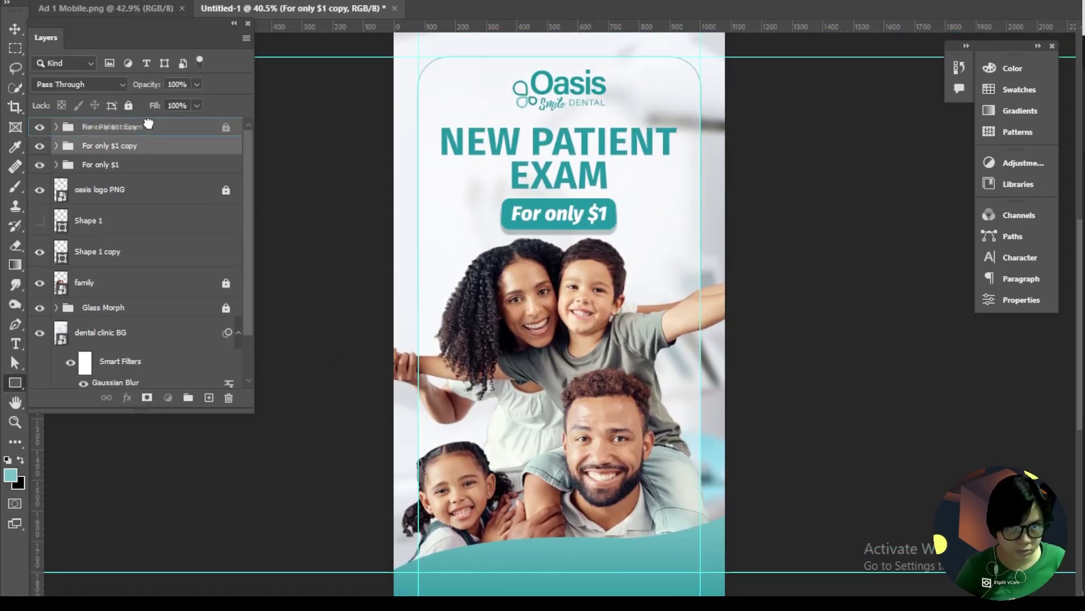
{"action": "left_click_drag", "start_coordinate": [139, 146], "coordinate": [158, 236]}
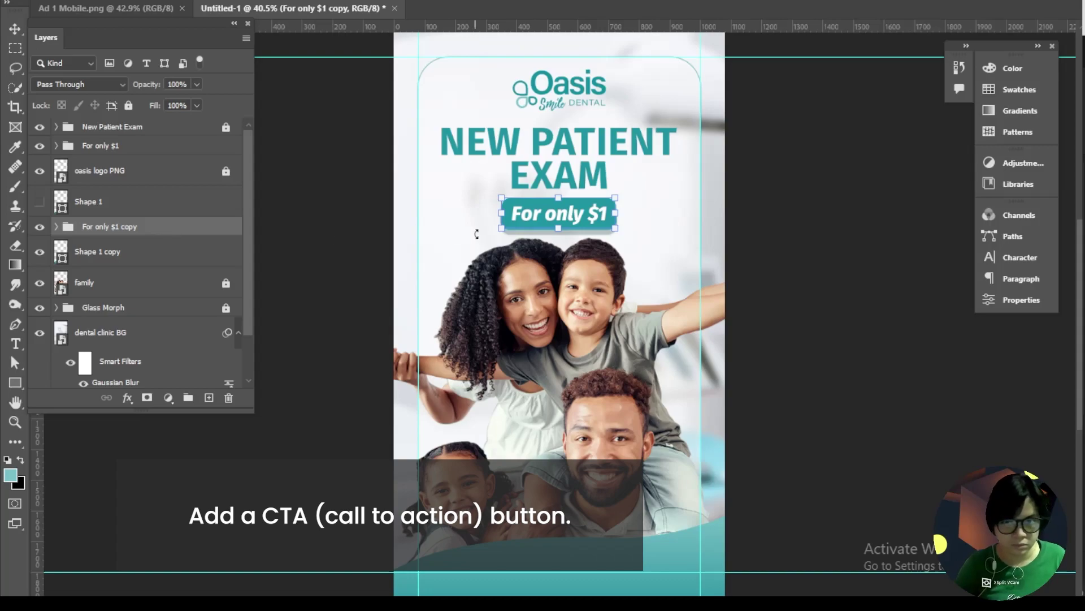
{"action": "left_click_drag", "start_coordinate": [570, 216], "coordinate": [620, 561]}
{"action": "key", "text": "u"}
{"action": "left_click", "coordinate": [621, 560]}
{"action": "key", "text": "Escape"}
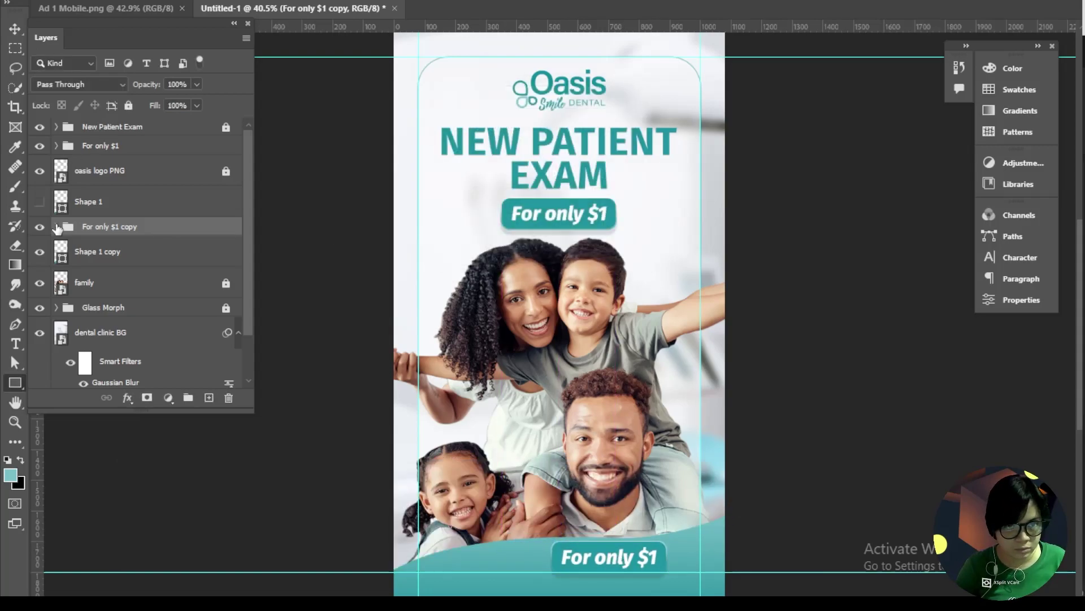
Step: Rename the duplicated group CTA and change its text to BOOK NOW in Fira Sans Bold
{"action": "left_click", "coordinate": [56, 226]}
{"action": "left_click", "coordinate": [123, 256]}
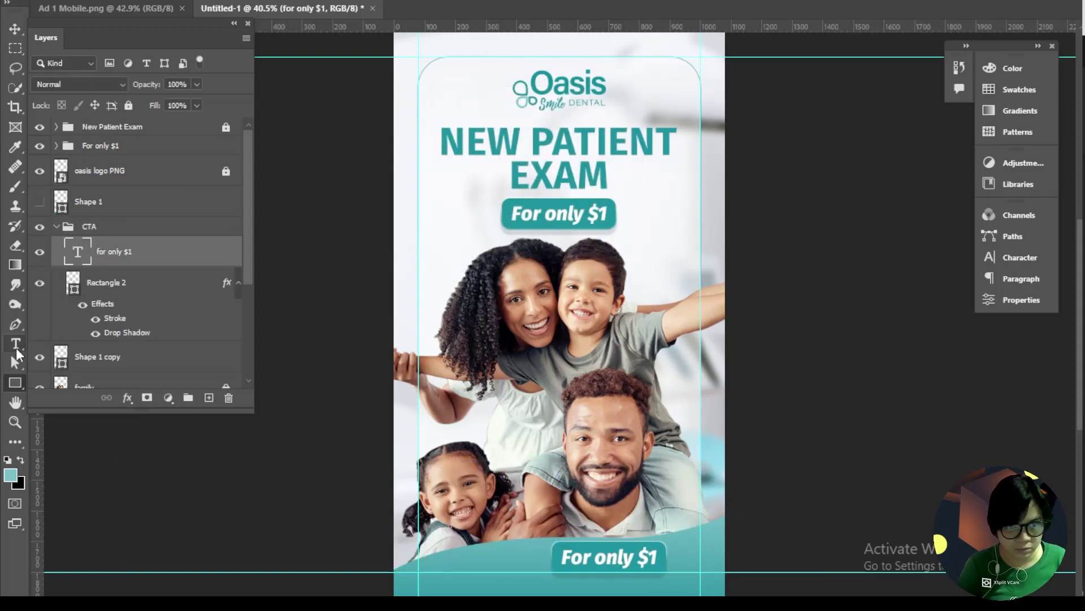
{"action": "type", "text": "NOW"}
{"action": "scroll", "coordinate": [632, 559], "scroll_direction": "down", "scroll_amount": 1}
{"action": "left_click", "coordinate": [1004, 258]}
{"action": "left_click", "coordinate": [964, 236]}
{"action": "left_click", "coordinate": [978, 519]}
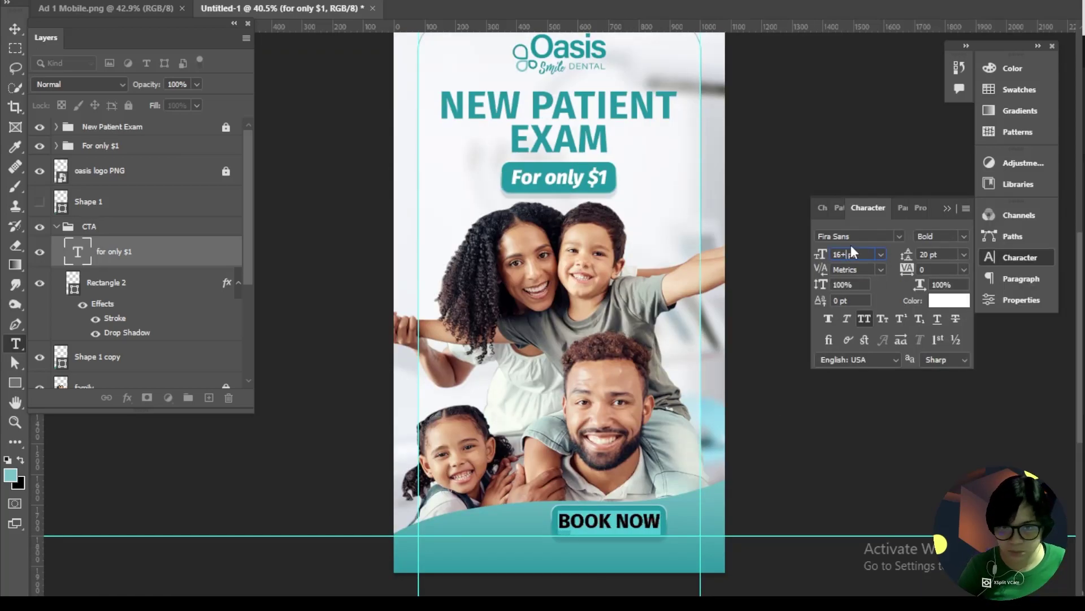
Step: Set the BOOK NOW text size to 14 pt
{"action": "key", "text": "Return"}
{"action": "key", "text": "Return"}
{"action": "triple_click", "coordinate": [607, 525]}
{"action": "left_click", "coordinate": [822, 254]}
{"action": "type", "text": "14"}
{"action": "key", "text": "Return"}
Step: Hide the button rectangle's drop shadow, then scale the BOOK NOW text and rectangle down together, centred on the wave
{"action": "left_click", "coordinate": [107, 283]}
{"action": "key", "text": "ctrl+plus"}
{"action": "key", "text": "ctrl+plus"}
{"action": "left_click_drag", "start_coordinate": [567, 468], "coordinate": [545, 297]}
{"action": "left_click", "coordinate": [95, 333]}
{"action": "left_click", "coordinate": [116, 251], "text": "shift"}
{"action": "key", "text": "v"}
{"action": "mouse_move", "coordinate": [661, 370]}
{"action": "left_mouse_down"}
{"action": "mouse_move", "coordinate": [718, 374]}
{"action": "mouse_move", "coordinate": [668, 388]}
{"action": "left_mouse_up"}
{"action": "key", "text": "ctrl+minus"}
{"action": "key", "text": "ctrl+minus"}
{"action": "key", "text": "ctrl+plus"}
{"action": "key", "text": "ctrl+plus"}
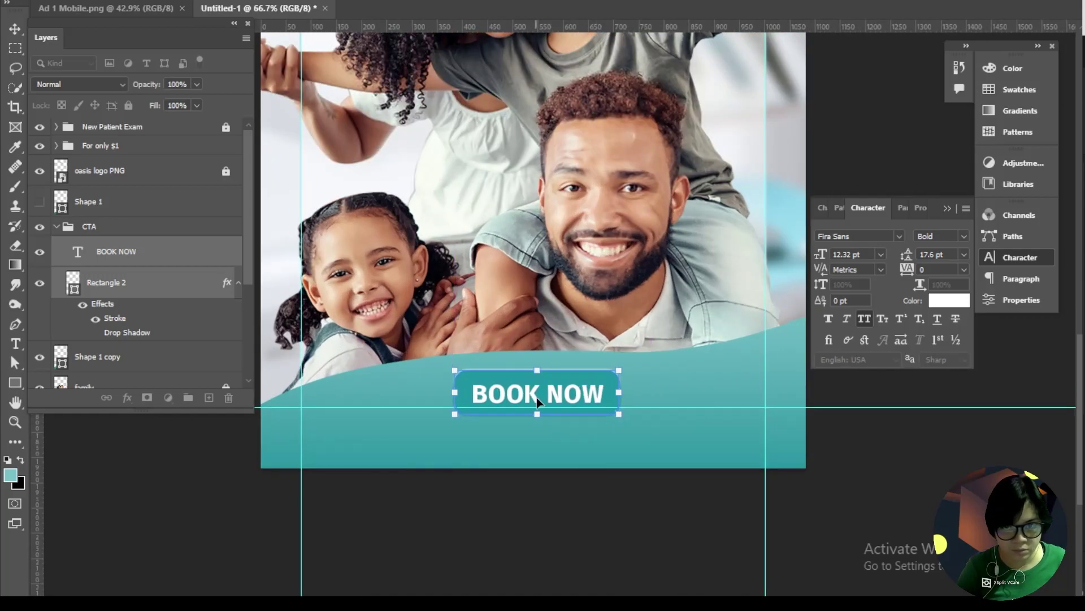
Step: Change the blend mode of the button rectangle's stroke to Soft Light
{"action": "left_click", "coordinate": [113, 282]}
{"action": "double_click", "coordinate": [110, 319]}
{"action": "left_click", "coordinate": [719, 324]}
{"action": "left_click", "coordinate": [687, 378]}
{"action": "left_click_drag", "start_coordinate": [695, 233], "coordinate": [882, 205]}
{"action": "left_click", "coordinate": [887, 298]}
{"action": "left_click", "coordinate": [867, 424]}
Step: Set the button stroke's size to 5 px and apply the layer style
{"action": "left_click", "coordinate": [918, 263]}
{"action": "key", "text": "Up"}
{"action": "key", "text": "Up"}
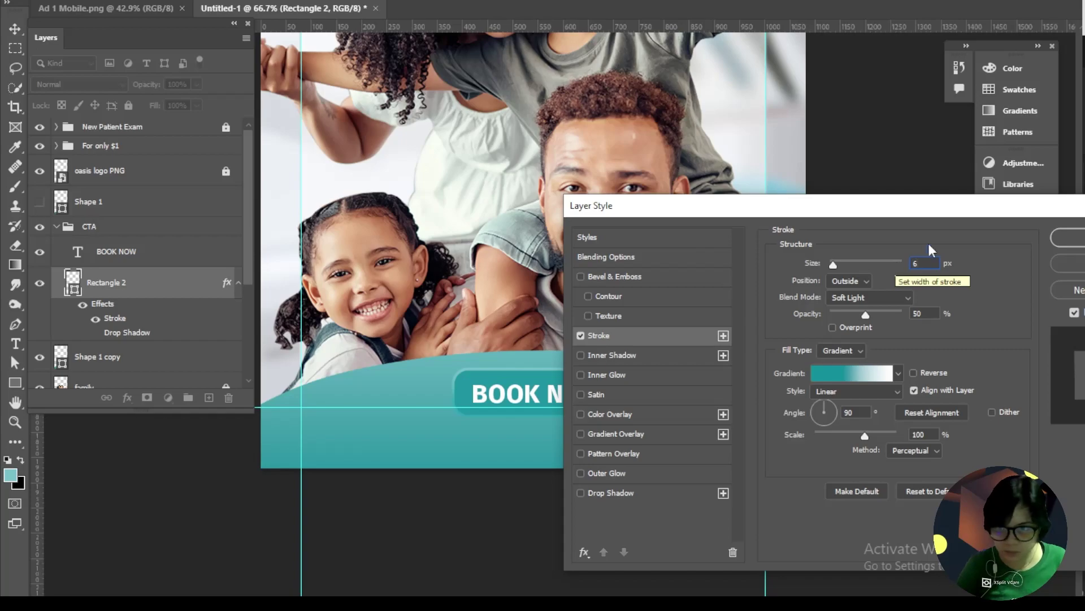
{"action": "left_click_drag", "start_coordinate": [846, 208], "coordinate": [752, 206]}
{"action": "left_click", "coordinate": [822, 310]}
{"action": "key", "text": "shift+Up"}
{"action": "mouse_move", "coordinate": [889, 206]}
{"action": "left_mouse_down"}
{"action": "mouse_move", "coordinate": [1081, 218]}
{"action": "mouse_move", "coordinate": [1033, 217]}
{"action": "left_mouse_up"}
{"action": "left_click", "coordinate": [973, 272]}
{"action": "left_click_drag", "start_coordinate": [989, 217], "coordinate": [876, 215]}
{"action": "left_click", "coordinate": [1036, 242]}
Step: Raise the button stroke's opacity and try an inner glow, leaving the inner glow switched off
{"action": "double_click", "coordinate": [98, 307]}
{"action": "left_click_drag", "start_coordinate": [698, 211], "coordinate": [807, 194]}
{"action": "left_click", "coordinate": [618, 325]}
{"action": "left_click", "coordinate": [831, 303]}
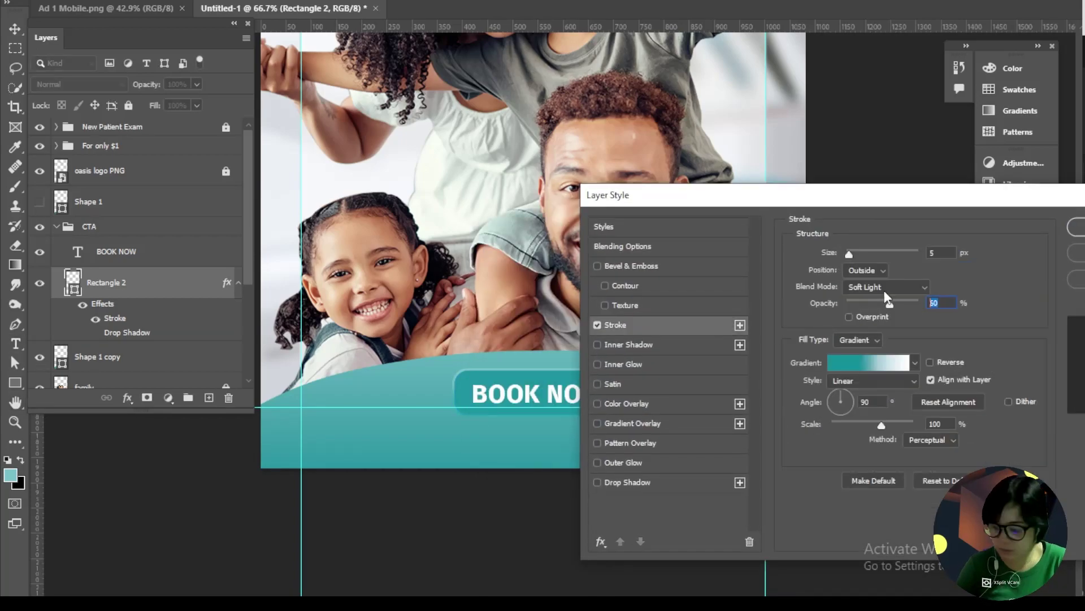
{"action": "type", "text": "7"}
{"action": "left_click", "coordinate": [623, 364]}
{"action": "left_click", "coordinate": [597, 364]}
Step: Add a Linear Dodge (Add) outer glow to the button rectangle with 25% opacity, 20% spread and 10 px size
{"action": "left_click", "coordinate": [624, 462]}
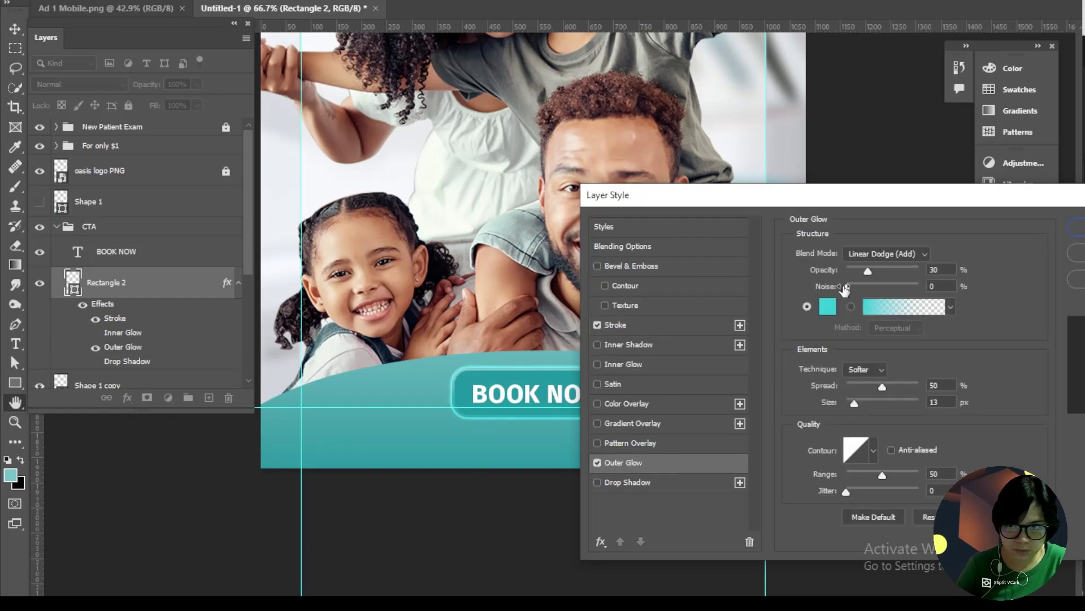
{"action": "left_click_drag", "start_coordinate": [929, 402], "coordinate": [1067, 404]}
{"action": "type", "text": "10"}
{"action": "left_click_drag", "start_coordinate": [929, 385], "coordinate": [987, 380]}
{"action": "type", "text": "20"}
{"action": "left_click_drag", "start_coordinate": [893, 198], "coordinate": [756, 190]}
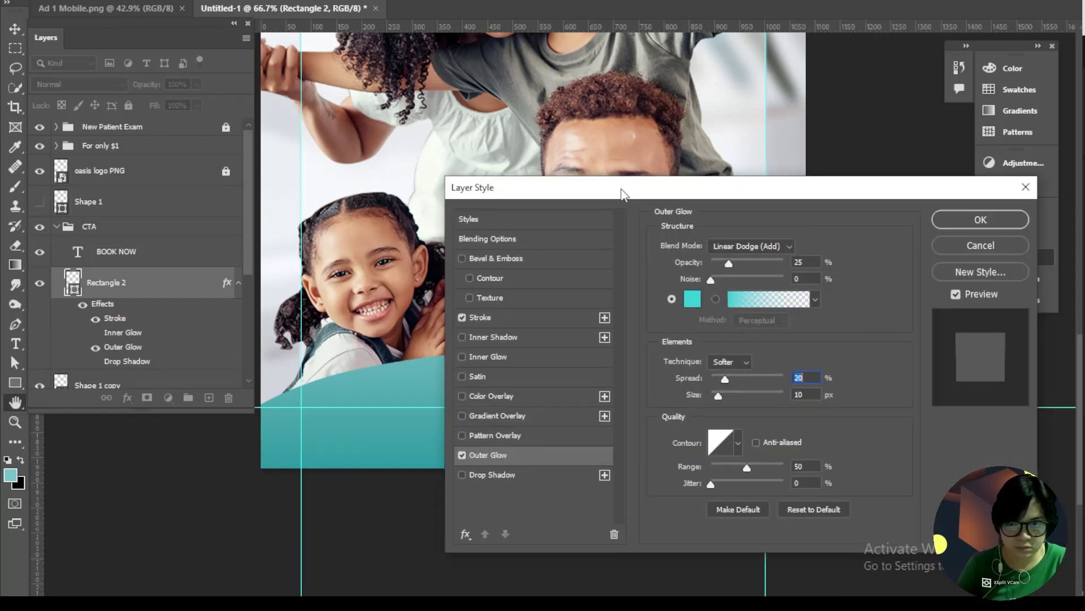
{"action": "key", "text": "Return"}
Step: Recolour the button rectangle light teal #60b0ba by sampling the lighter colour of the Oasis logo
{"action": "double_click", "coordinate": [74, 290]}
{"action": "scroll", "coordinate": [589, 253], "scroll_direction": "up", "scroll_amount": 8}
{"action": "left_click", "coordinate": [512, 148]}
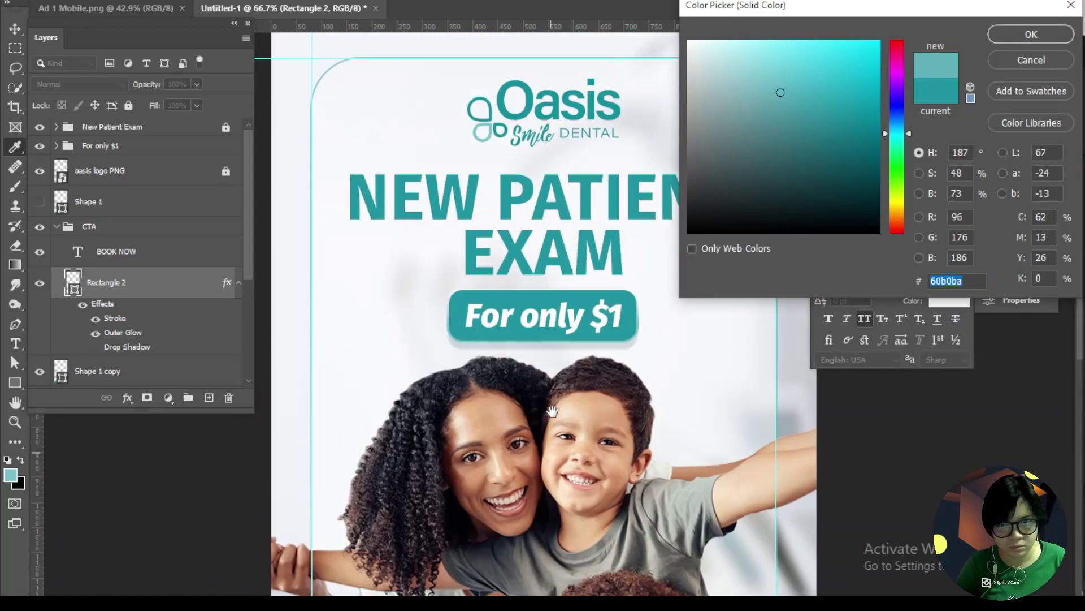
{"action": "scroll", "coordinate": [512, 148], "scroll_direction": "up", "scroll_amount": 3}
{"action": "left_click_drag", "start_coordinate": [552, 395], "coordinate": [620, 593]}
{"action": "scroll", "coordinate": [620, 592], "scroll_direction": "down", "scroll_amount": 1}
{"action": "left_click", "coordinate": [1031, 35]}
{"action": "scroll", "coordinate": [537, 340], "scroll_direction": "down", "scroll_amount": 2}
{"action": "left_click_drag", "start_coordinate": [560, 543], "coordinate": [532, 68]}
{"action": "left_click_drag", "start_coordinate": [537, 339], "coordinate": [489, 247]}
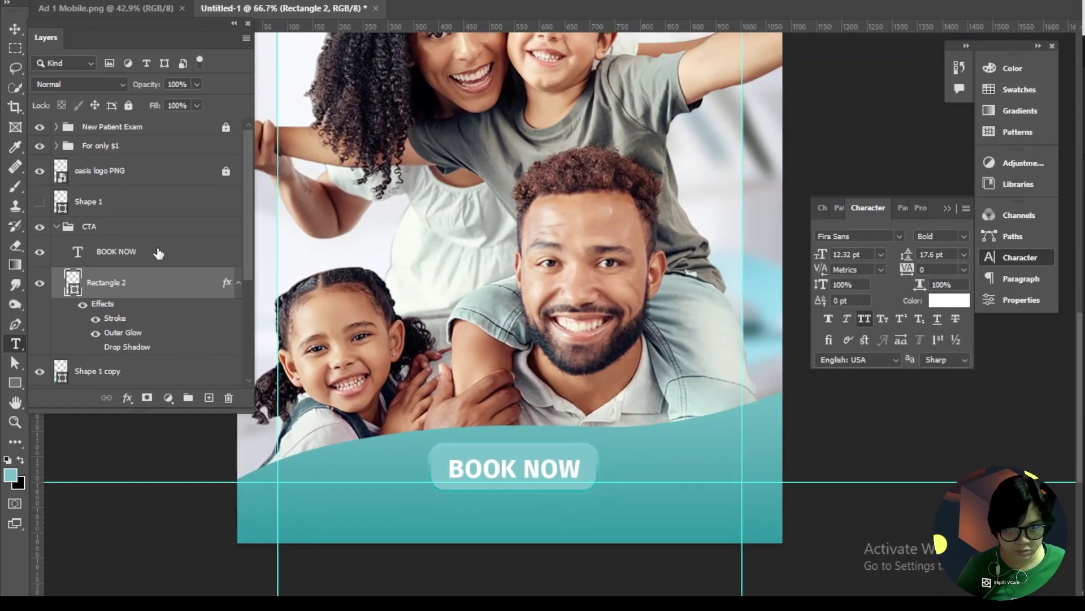
Step: Turn the button rectangle's drop shadow back on and collapse the CTA group
{"action": "left_click", "coordinate": [158, 252]}
{"action": "left_click", "coordinate": [96, 347]}
{"action": "double_click", "coordinate": [110, 333]}
{"action": "mouse_move", "coordinate": [752, 190]}
{"action": "left_mouse_down"}
{"action": "mouse_move", "coordinate": [845, 191]}
{"action": "mouse_move", "coordinate": [735, 189]}
{"action": "left_mouse_up"}
{"action": "left_click", "coordinate": [964, 217]}
{"action": "key", "text": "ctrl+minus"}
{"action": "key", "text": "ctrl+minus"}
{"action": "scroll", "coordinate": [427, 537], "scroll_direction": "up", "scroll_amount": 2}
{"action": "left_click", "coordinate": [56, 227]}
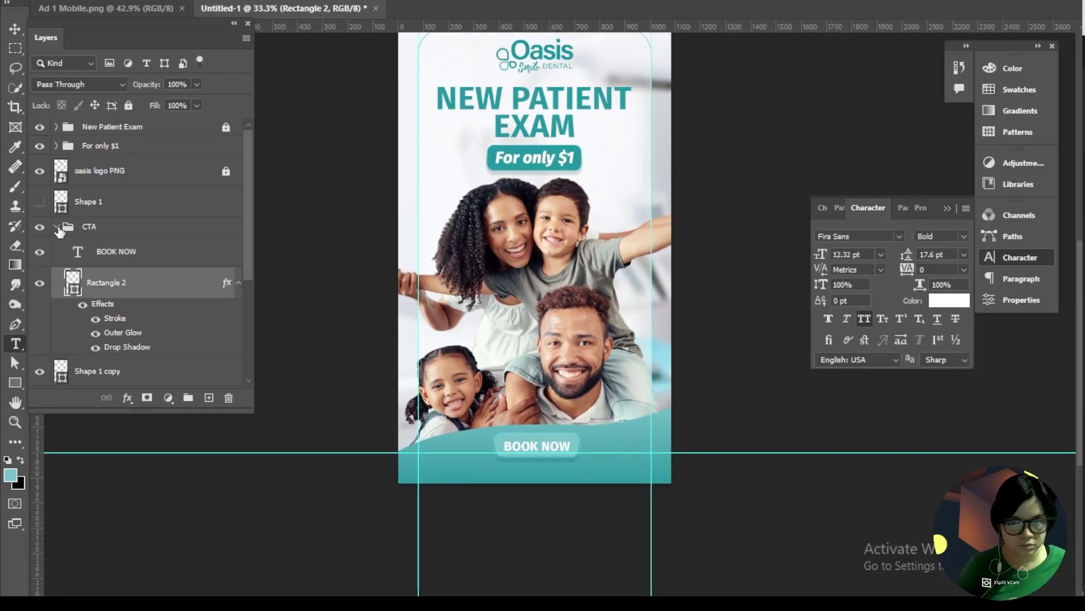
Step: Hide the guides to preview the whole ad
{"action": "scroll", "coordinate": [535, 290], "scroll_direction": "up", "scroll_amount": 2}
{"action": "left_click", "coordinate": [254, 1]}
{"action": "mouse_move", "coordinate": [272, 359]}
{"action": "left_click", "coordinate": [430, 388]}
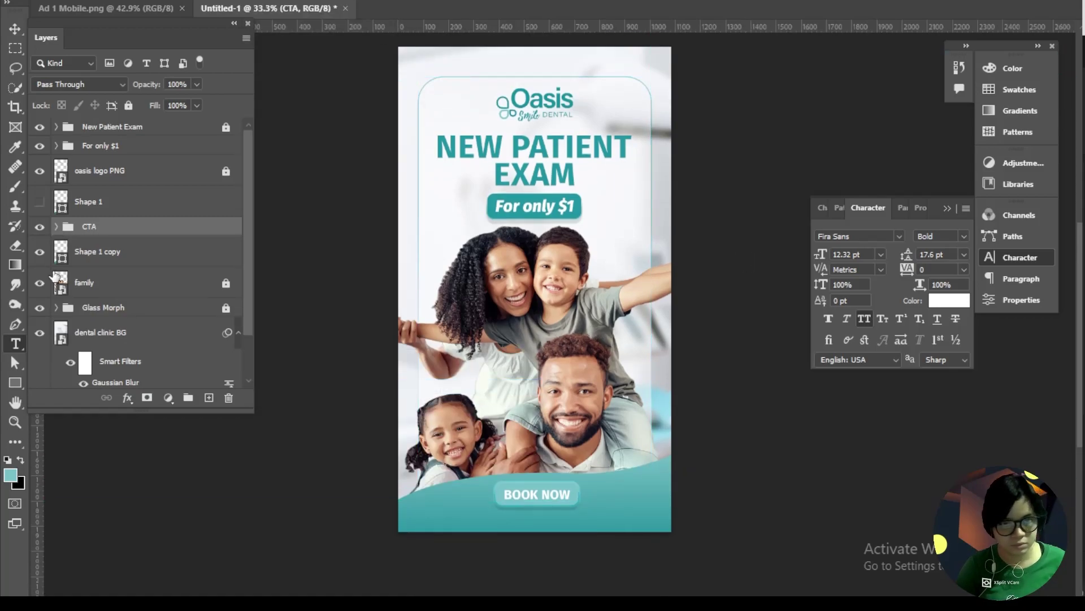
Step: Rotate the gradient wave slightly clockwise again behind the BOOK NOW button
{"action": "left_click", "coordinate": [85, 252]}
{"action": "key", "text": "ctrl+t"}
{"action": "left_click_drag", "start_coordinate": [336, 331], "coordinate": [343, 324]}
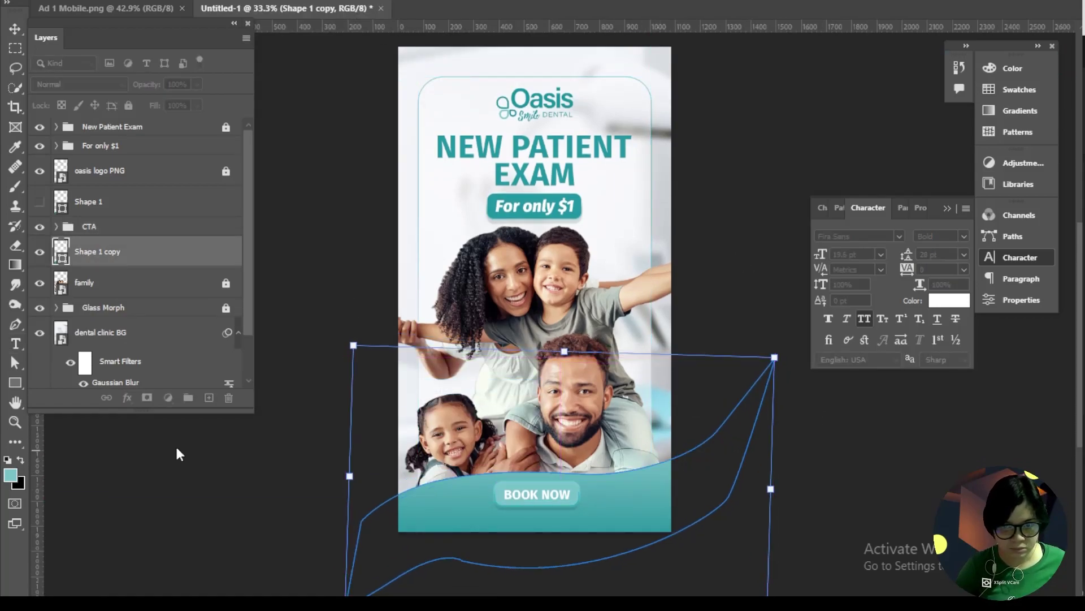
{"action": "key", "text": "Return"}
Step: Change the blend mode of the button rectangle's outer glow to Screen
{"action": "left_click", "coordinate": [159, 228]}
{"action": "key", "text": "ctrl+plus"}
{"action": "key", "text": "ctrl+plus"}
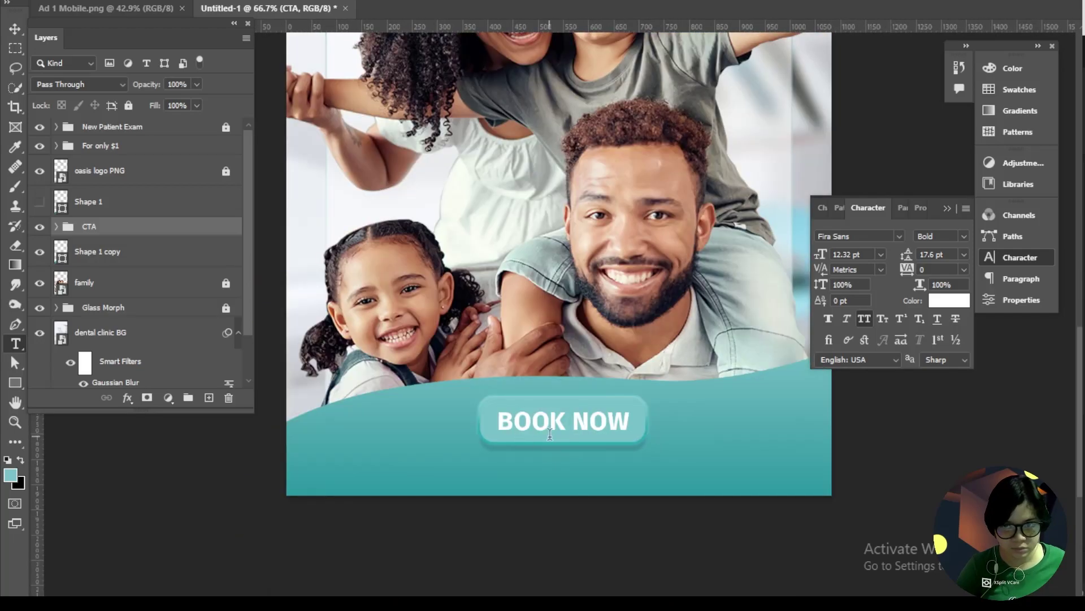
{"action": "left_click", "coordinate": [56, 226]}
{"action": "left_click", "coordinate": [107, 282]}
{"action": "double_click", "coordinate": [119, 338]}
{"action": "left_click", "coordinate": [905, 242]}
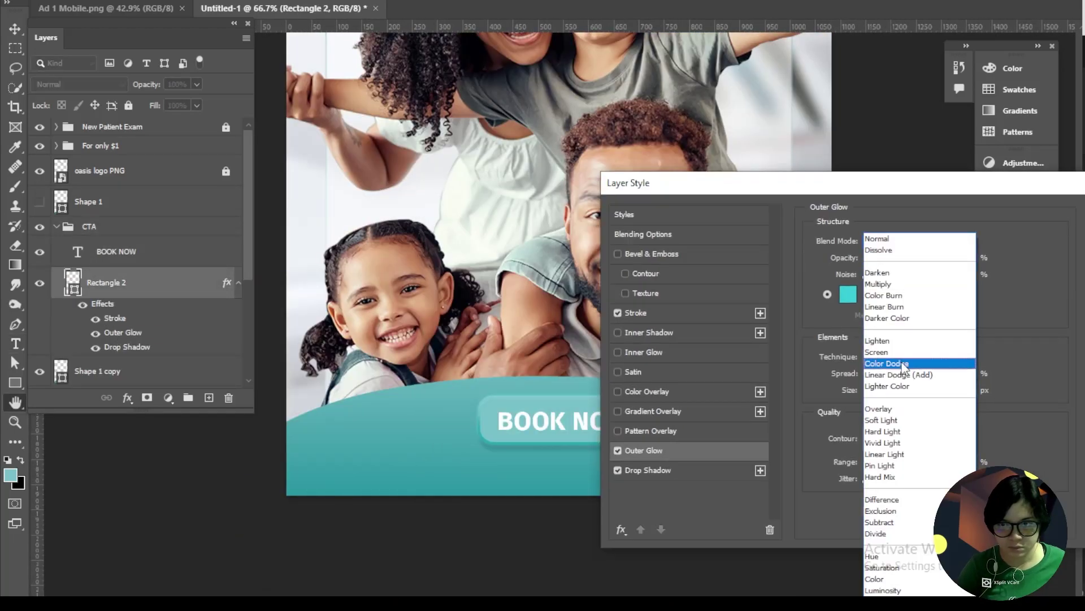
{"action": "left_click", "coordinate": [904, 237]}
{"action": "left_click", "coordinate": [908, 245]}
{"action": "left_click", "coordinate": [902, 352]}
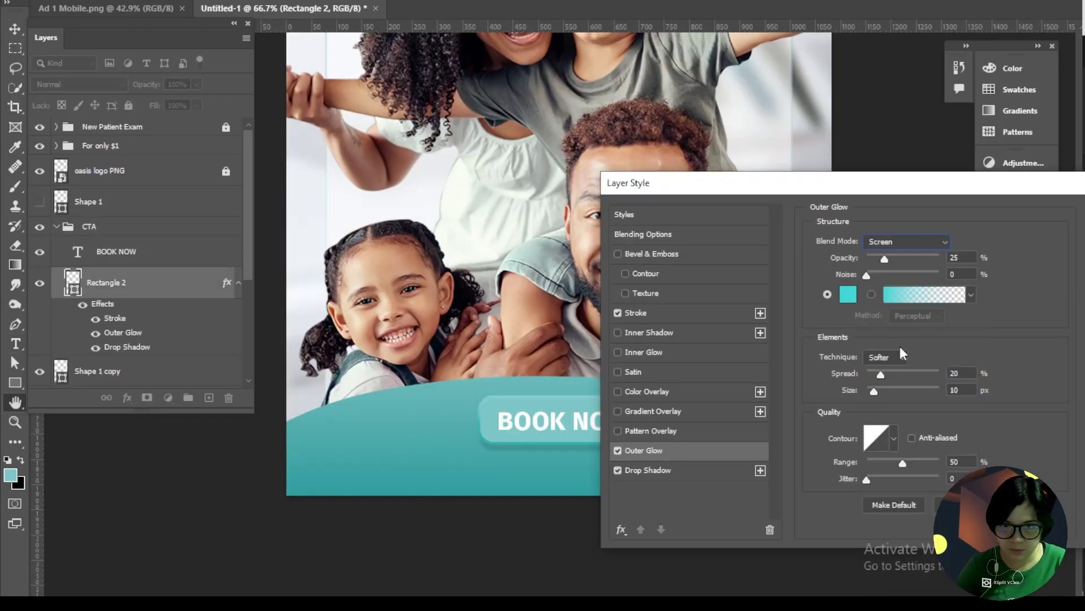
{"action": "left_click_drag", "start_coordinate": [903, 183], "coordinate": [925, 187]}
{"action": "left_click", "coordinate": [932, 248]}
{"action": "left_click", "coordinate": [928, 353]}
{"action": "left_click_drag", "start_coordinate": [791, 188], "coordinate": [768, 205]}
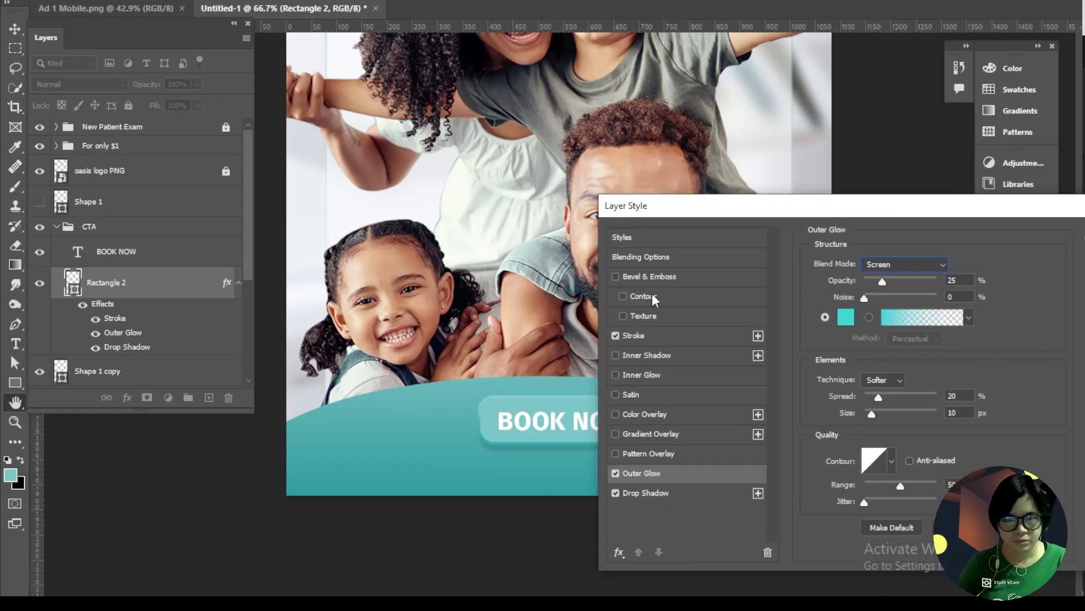
Step: Set the outer glow's opacity to 30% and switch its fill from solid colour to the teal-to-transparent gradient
{"action": "left_click", "coordinate": [908, 281]}
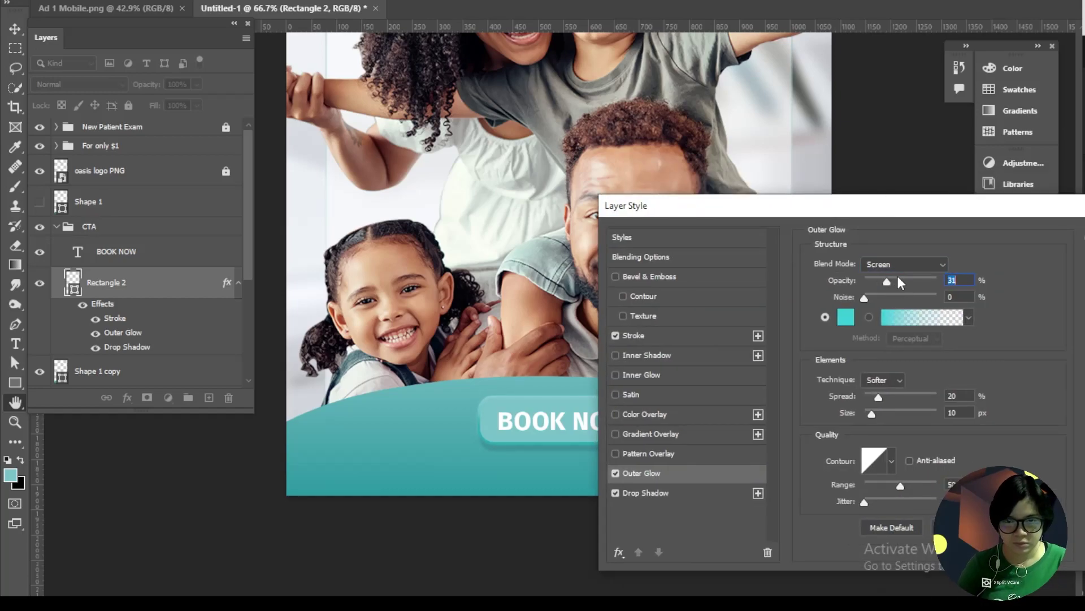
{"action": "left_click", "coordinate": [900, 314]}
{"action": "left_click_drag", "start_coordinate": [684, 449], "coordinate": [715, 448]}
{"action": "left_click", "coordinate": [969, 242]}
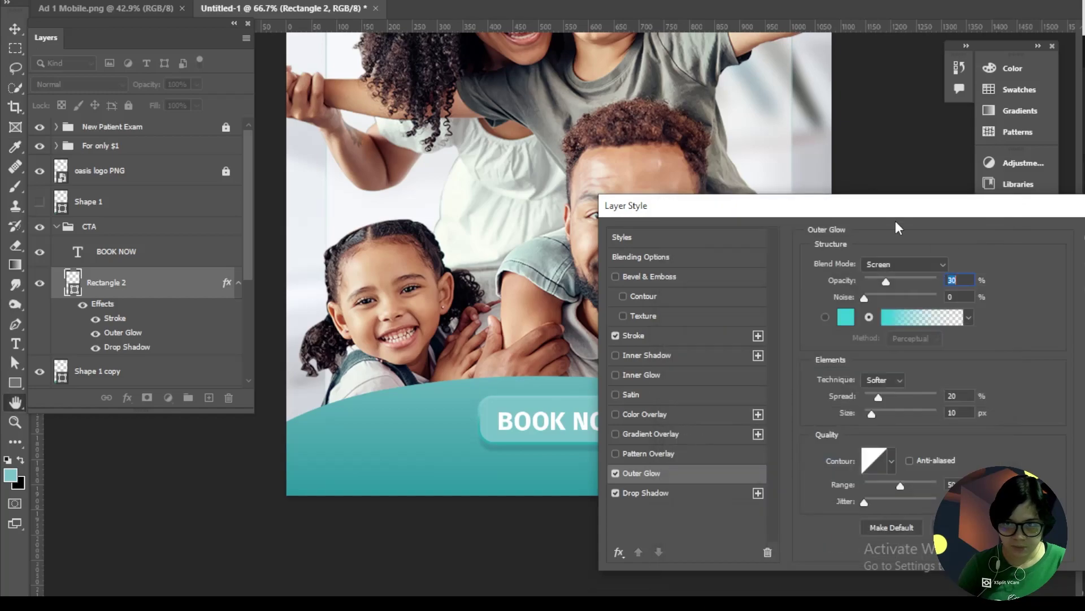
Step: Enable an inner glow on the button rectangle and set its opacity to 25%
{"action": "left_click", "coordinate": [640, 376]}
{"action": "key", "text": "Down"}
{"action": "key", "text": "Down"}
{"action": "key", "text": "Down"}
{"action": "key", "text": "Down"}
{"action": "key", "text": "Down"}
{"action": "key", "text": "Down"}
{"action": "key", "text": "Down"}
{"action": "key", "text": "Down"}
{"action": "key", "text": "Down"}
{"action": "key", "text": "Down"}
{"action": "key", "text": "Down"}
{"action": "key", "text": "Down"}
{"action": "key", "text": "Down"}
{"action": "key", "text": "Down"}
{"action": "key", "text": "Down"}
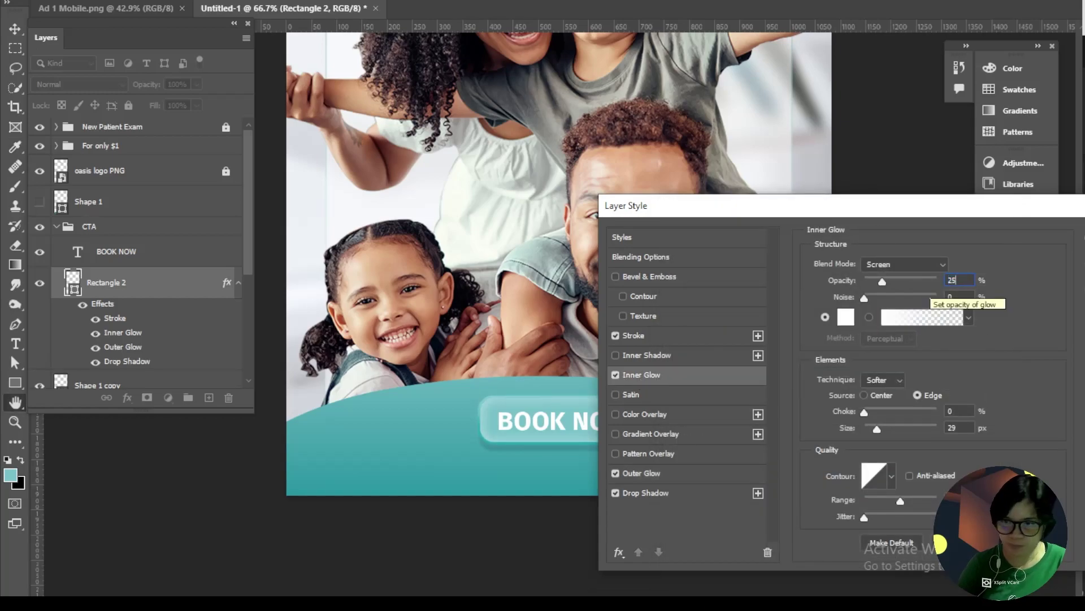
Step: Change the blend mode of the button's outer glow, set its drop shadow opacity to 15%, and apply the layer styles
{"action": "mouse_move", "coordinate": [813, 212]}
{"action": "left_mouse_down"}
{"action": "mouse_move", "coordinate": [896, 189]}
{"action": "mouse_move", "coordinate": [825, 133]}
{"action": "left_mouse_up"}
{"action": "left_click", "coordinate": [655, 397]}
{"action": "left_click", "coordinate": [917, 188]}
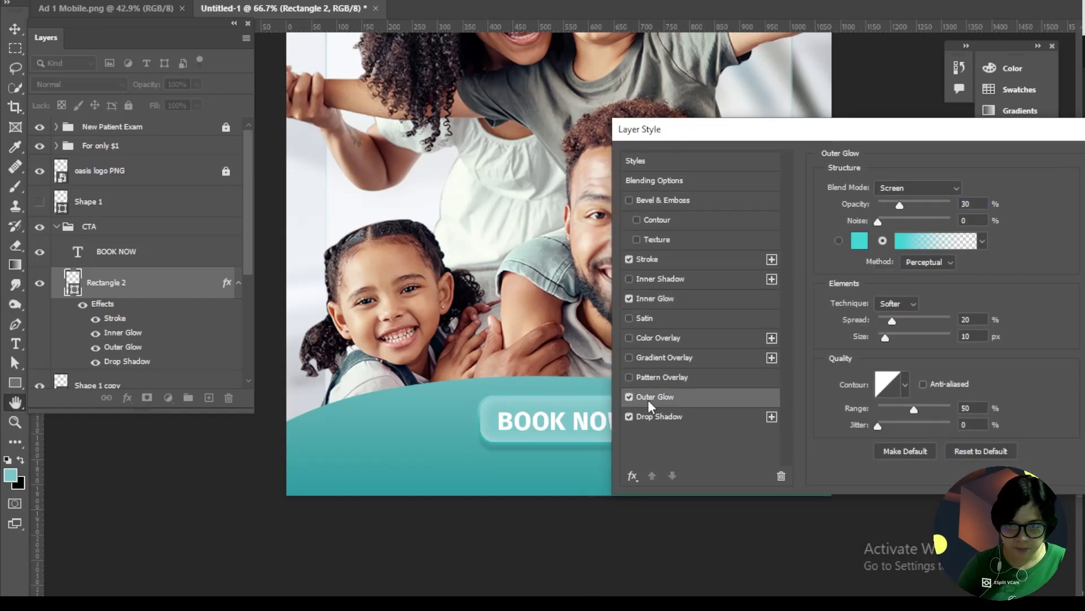
{"action": "left_click", "coordinate": [908, 337]}
{"action": "left_click", "coordinate": [659, 416]}
{"action": "type", "text": "15"}
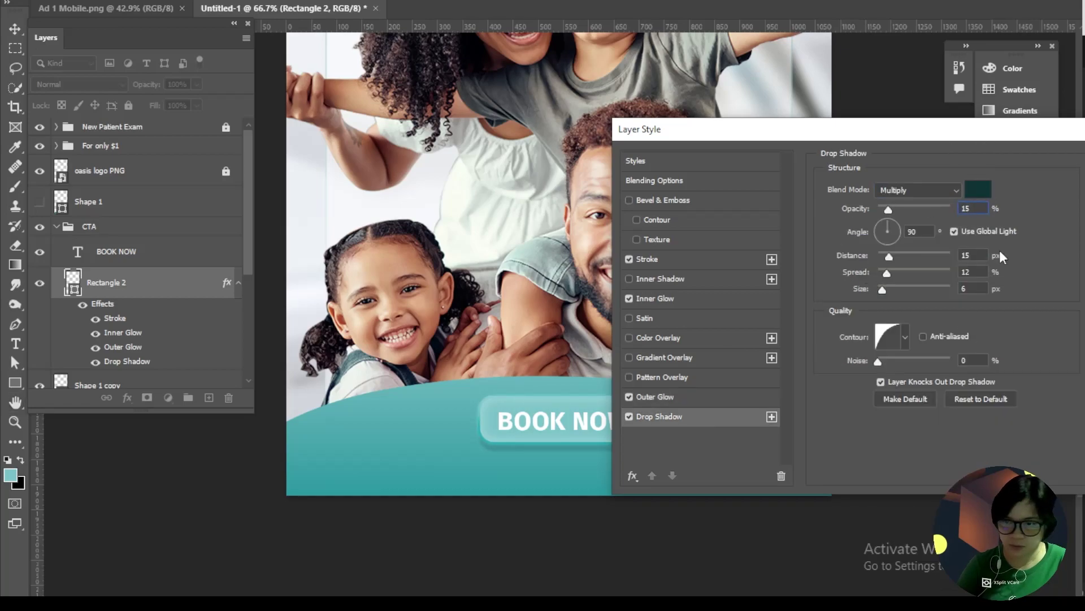
{"action": "left_click_drag", "start_coordinate": [882, 130], "coordinate": [775, 129]}
{"action": "left_click", "coordinate": [1032, 160]}
{"action": "left_click", "coordinate": [1018, 257]}
Step: Shift the BOOK NOW button slightly left to centre it horizontally on the canvas, and collapse the CTA group
{"action": "key", "text": "ctrl+minus"}
{"action": "key", "text": "ctrl+minus"}
{"action": "key", "text": "ctrl+minus"}
{"action": "key", "text": "ctrl+plus"}
{"action": "key", "text": "ctrl+0"}
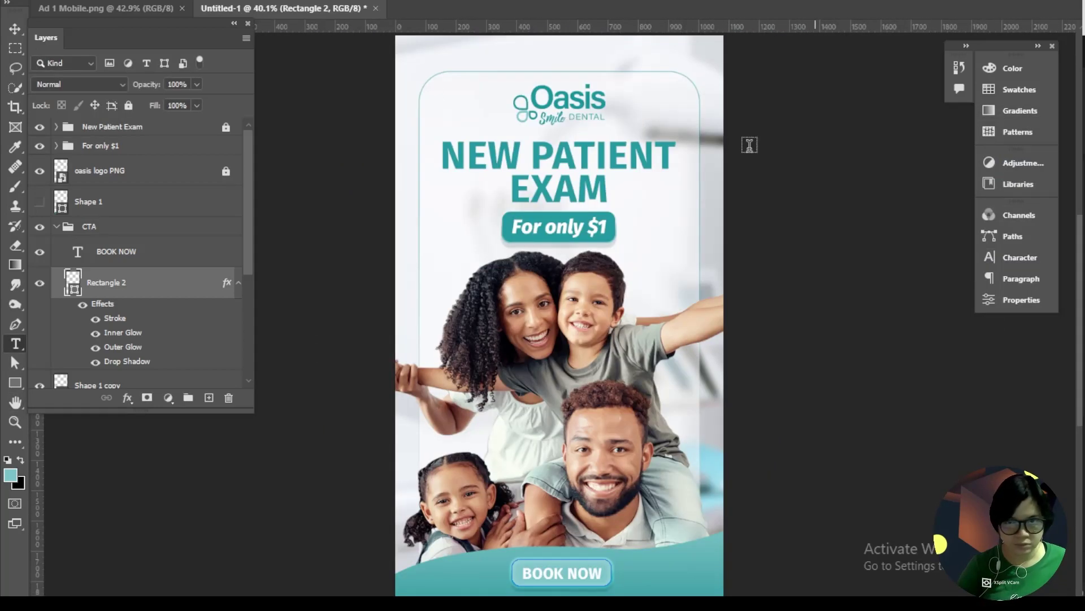
{"action": "left_click", "coordinate": [145, 145]}
{"action": "left_click", "coordinate": [56, 226]}
{"action": "left_click", "coordinate": [126, 235]}
{"action": "key", "text": "v"}
{"action": "left_click", "coordinate": [348, 2]}
{"action": "scroll", "coordinate": [555, 524], "scroll_direction": "down", "scroll_amount": 1}
{"action": "left_click_drag", "start_coordinate": [555, 523], "coordinate": [554, 523]}
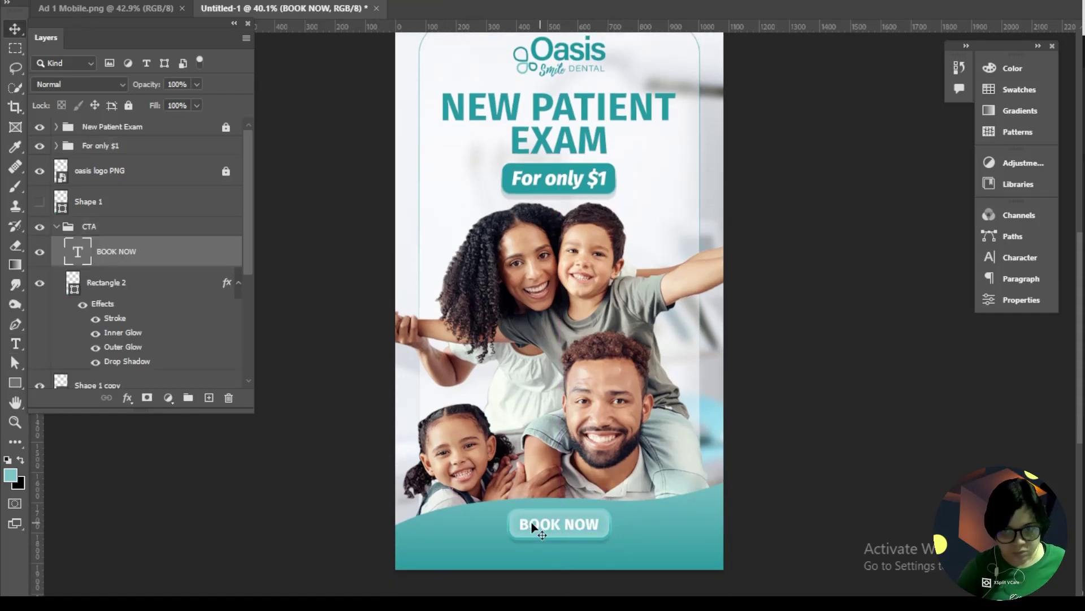
{"action": "left_click", "coordinate": [540, 530], "text": "shift"}
{"action": "left_click", "coordinate": [89, 226]}
{"action": "left_click", "coordinate": [56, 226]}
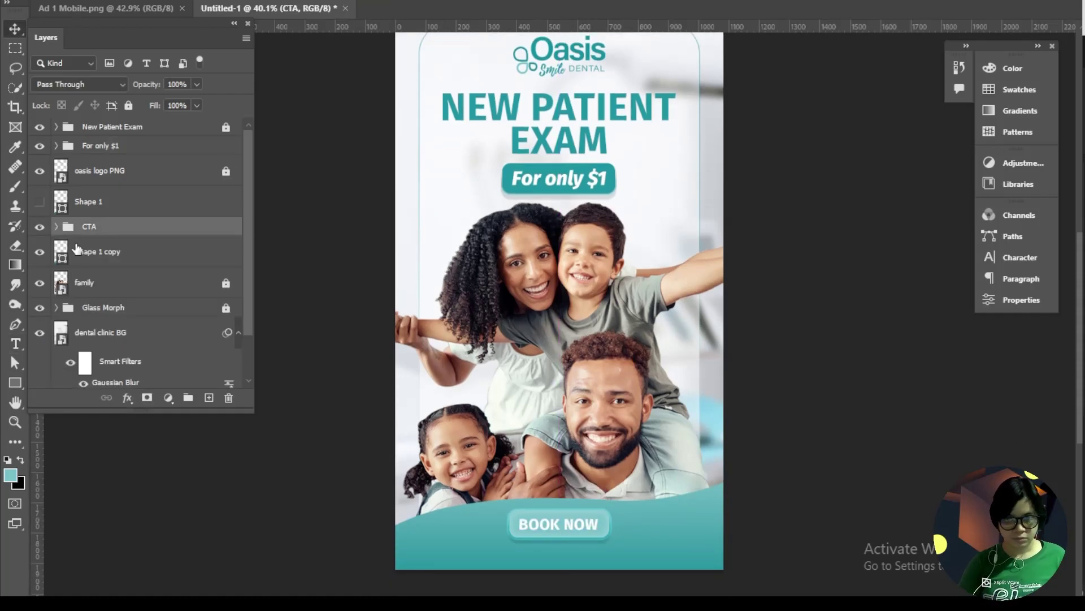
Step: Adjust the button rectangle's fill colour and refine its inner glow using a colour sampled from the ad
{"action": "left_click", "coordinate": [56, 226]}
{"action": "double_click", "coordinate": [73, 282]}
{"action": "left_click", "coordinate": [537, 173]}
{"action": "left_click", "coordinate": [1030, 60]}
{"action": "double_click", "coordinate": [113, 333]}
{"action": "left_click", "coordinate": [814, 216]}
{"action": "left_click", "coordinate": [517, 513]}
{"action": "left_click", "coordinate": [1031, 34]}
{"action": "left_click_drag", "start_coordinate": [897, 122], "coordinate": [844, 122]}
{"action": "left_click", "coordinate": [852, 233]}
{"action": "left_click", "coordinate": [650, 75]}
{"action": "left_click", "coordinate": [822, 392]}
{"action": "left_click", "coordinate": [731, 452]}
{"action": "left_click", "coordinate": [1062, 153]}
Step: Collapse the CTA group and lock it
{"action": "scroll", "coordinate": [310, 175], "scroll_direction": "up", "scroll_amount": 1}
{"action": "left_click", "coordinate": [55, 227]}
{"action": "left_click", "coordinate": [128, 105]}
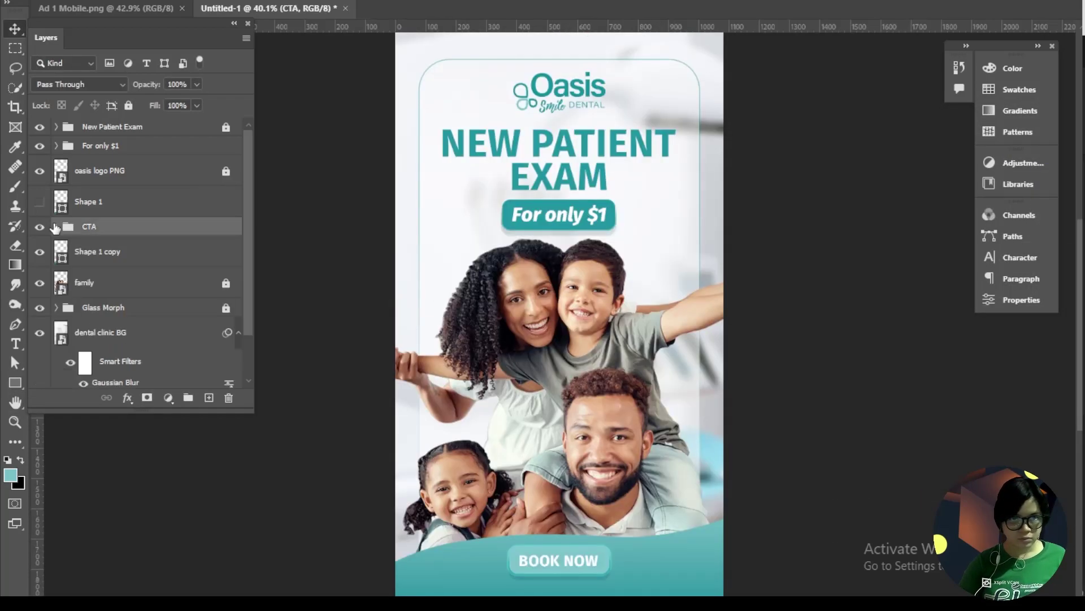
Step: Place margin guides on the canvas with a new guide layout to check the ad's alignment
{"action": "left_click", "coordinate": [180, 259]}
{"action": "scroll", "coordinate": [179, 259], "scroll_direction": "down", "scroll_amount": 1}
{"action": "scroll", "coordinate": [95, 257], "scroll_direction": "down", "scroll_amount": 1}
{"action": "scroll", "coordinate": [732, 439], "scroll_direction": "down", "scroll_amount": 1}
{"action": "left_click", "coordinate": [258, 1]}
{"action": "mouse_move", "coordinate": [316, 358]}
{"action": "left_click", "coordinate": [480, 433]}
{"action": "left_click", "coordinate": [660, 78]}
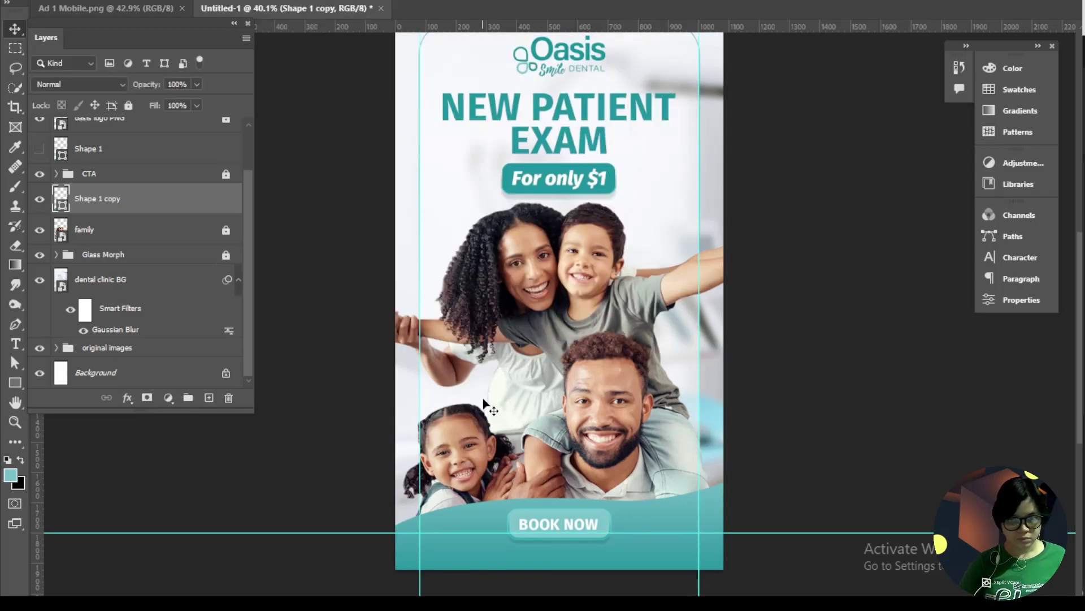
Step: Reapply the margin guide layout with the dental clinic BG layer selected, and clear all guides
{"action": "left_click", "coordinate": [176, 290]}
{"action": "left_click", "coordinate": [258, 1]}
{"action": "left_click", "coordinate": [480, 433]}
{"action": "left_click", "coordinate": [647, 80]}
{"action": "left_click", "coordinate": [258, 0]}
{"action": "left_click", "coordinate": [469, 373]}
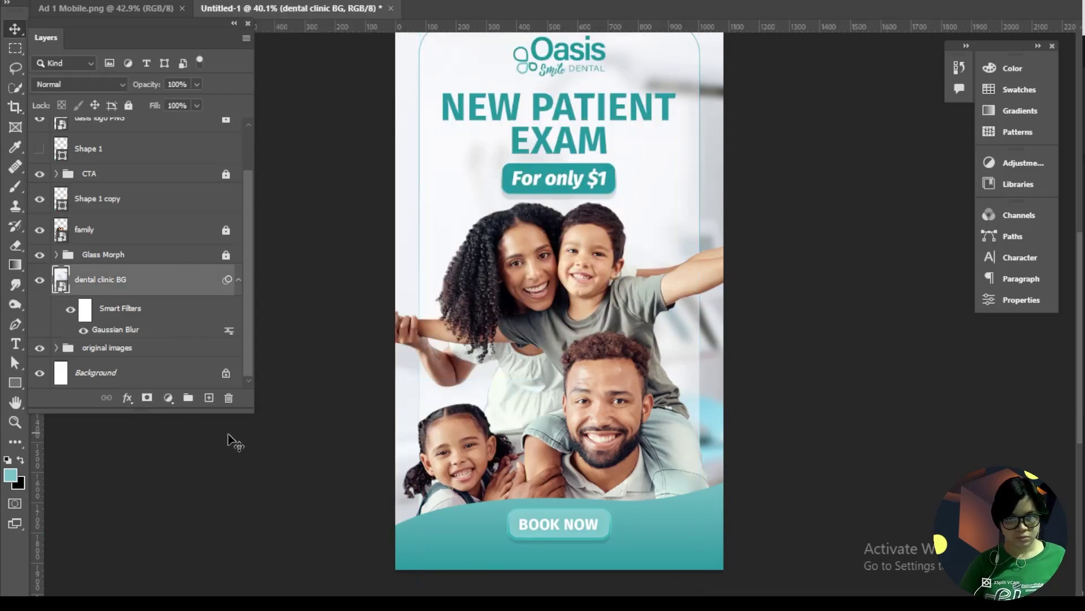
Step: Fit the whole ad in view and arrange it side by side with Ad 1 Mobile.png in a 2-up vertical layout
{"action": "key", "text": "ctrl+0"}
{"action": "left_click", "coordinate": [234, 24]}
{"action": "left_click", "coordinate": [330, 1]}
{"action": "mouse_move", "coordinate": [396, 0]}
{"action": "left_click", "coordinate": [593, 5]}
Step: Preview the ad in the full-screen modes and compare it side by side with the previous design
{"action": "key", "text": "f"}
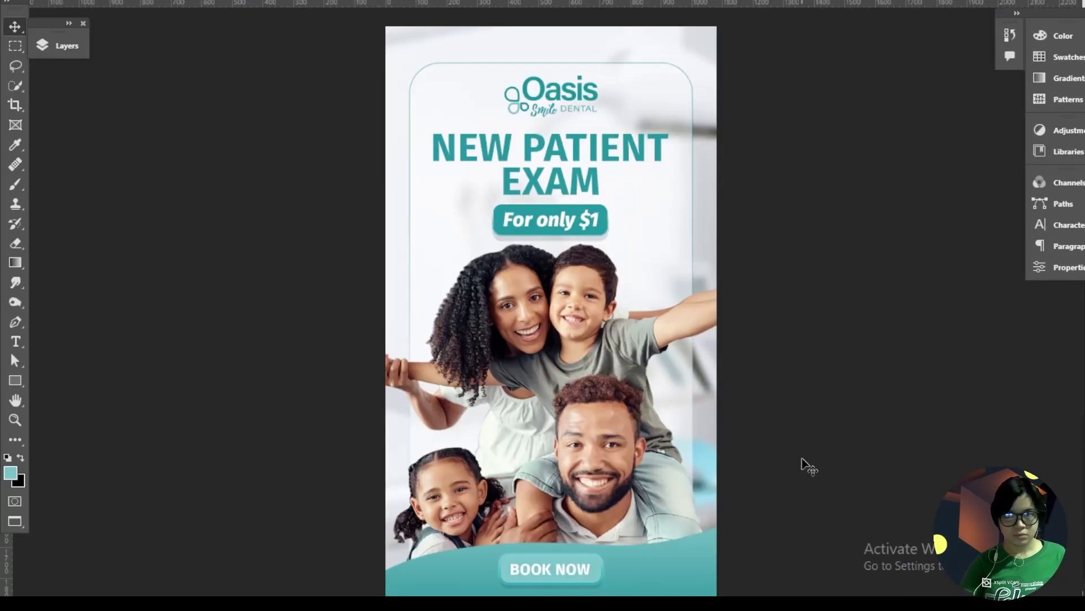
{"action": "key", "text": "f"}
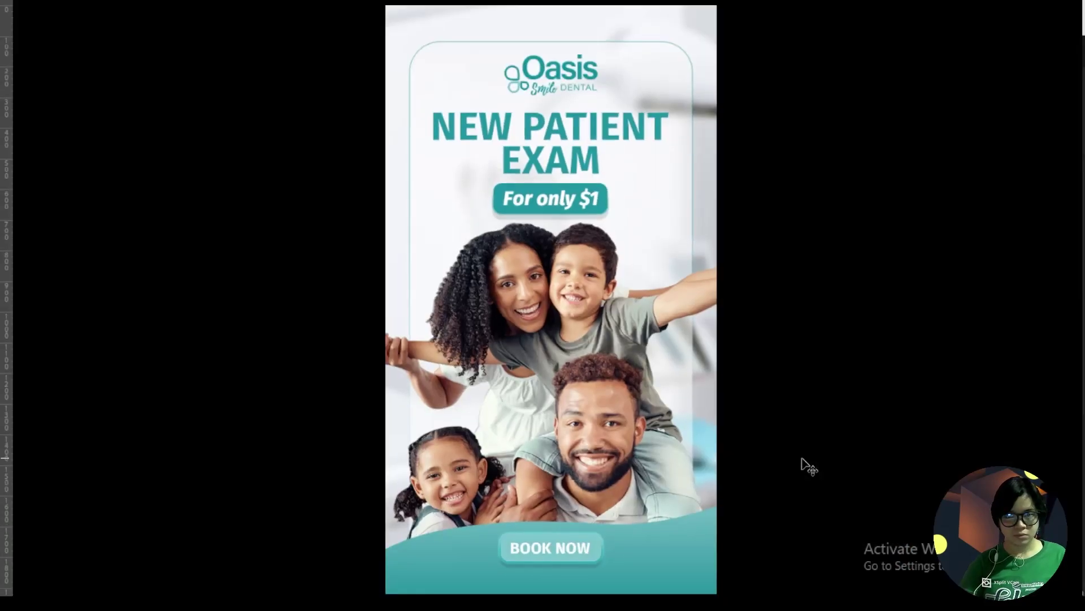
{"action": "key", "text": "f"}
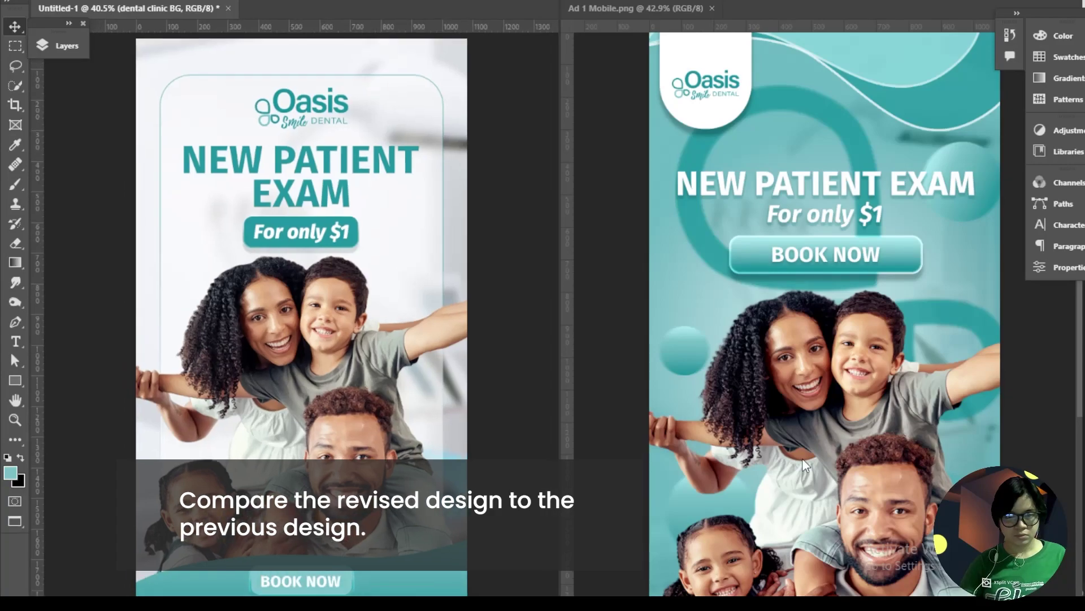
{"action": "key", "text": "f"}
{"action": "scroll", "coordinate": [809, 467], "scroll_direction": "down", "scroll_amount": 2}
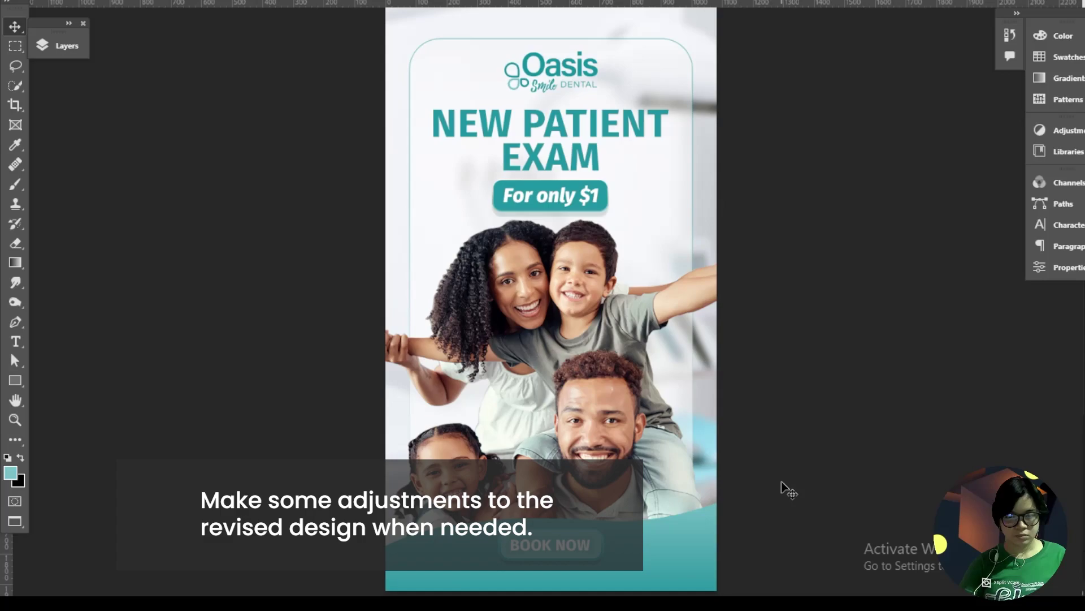
{"action": "key", "text": "f"}
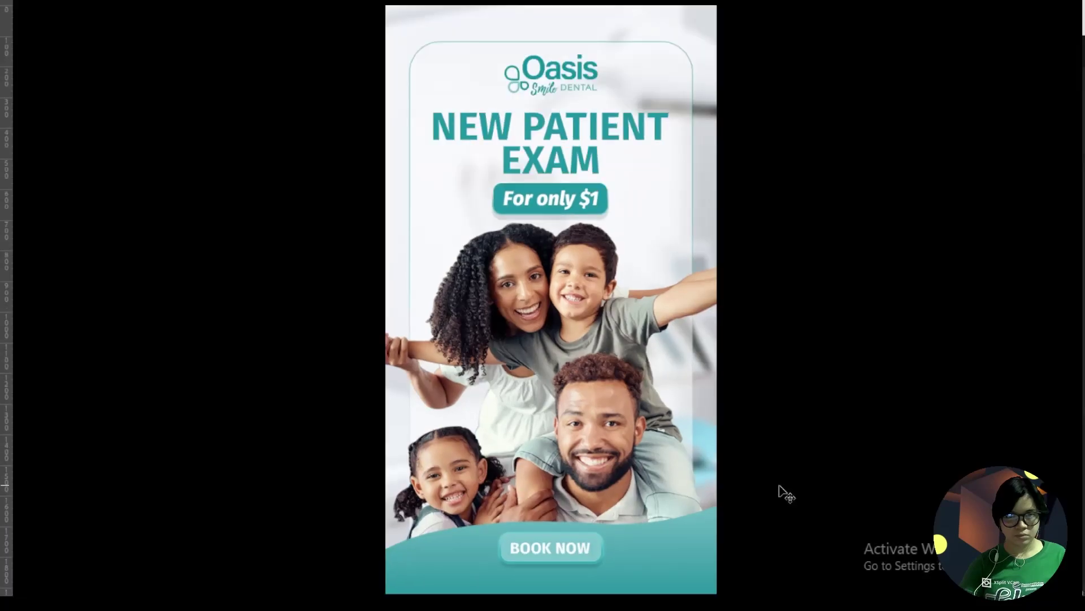
{"action": "key", "text": "f"}
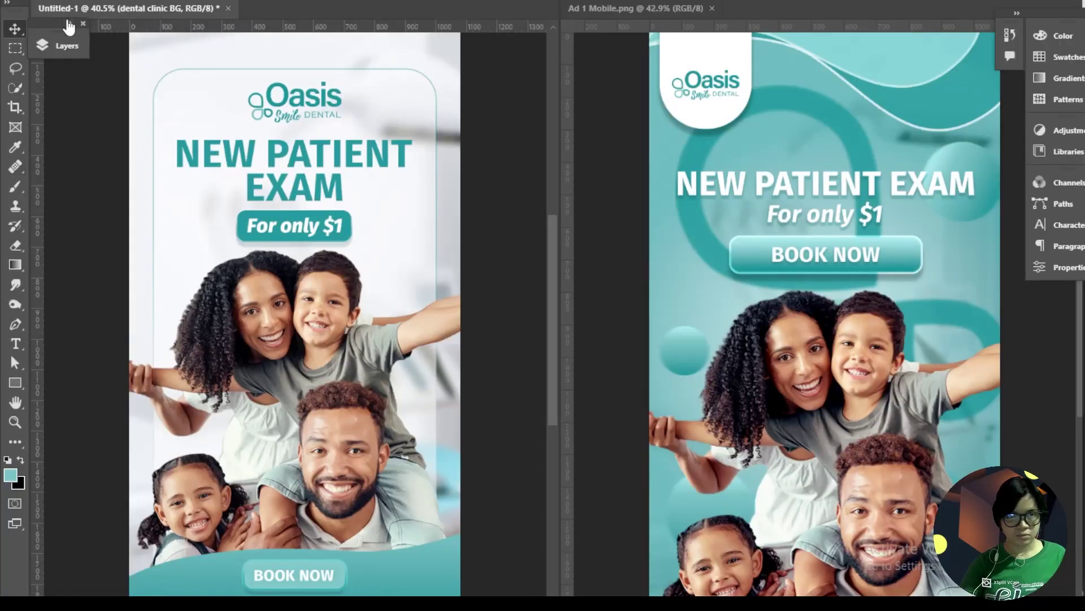
Step: Add a guide layout with margins of 120 px at the top and bottom and 80 px at the left and right
{"action": "left_click", "coordinate": [68, 25]}
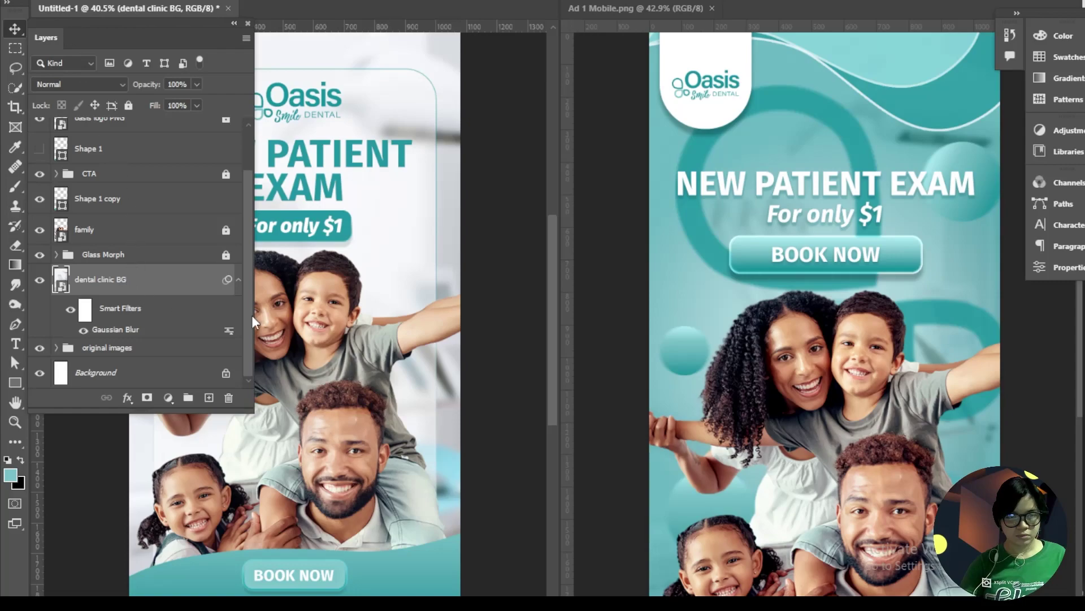
{"action": "left_click_drag", "start_coordinate": [455, 225], "coordinate": [516, 179]}
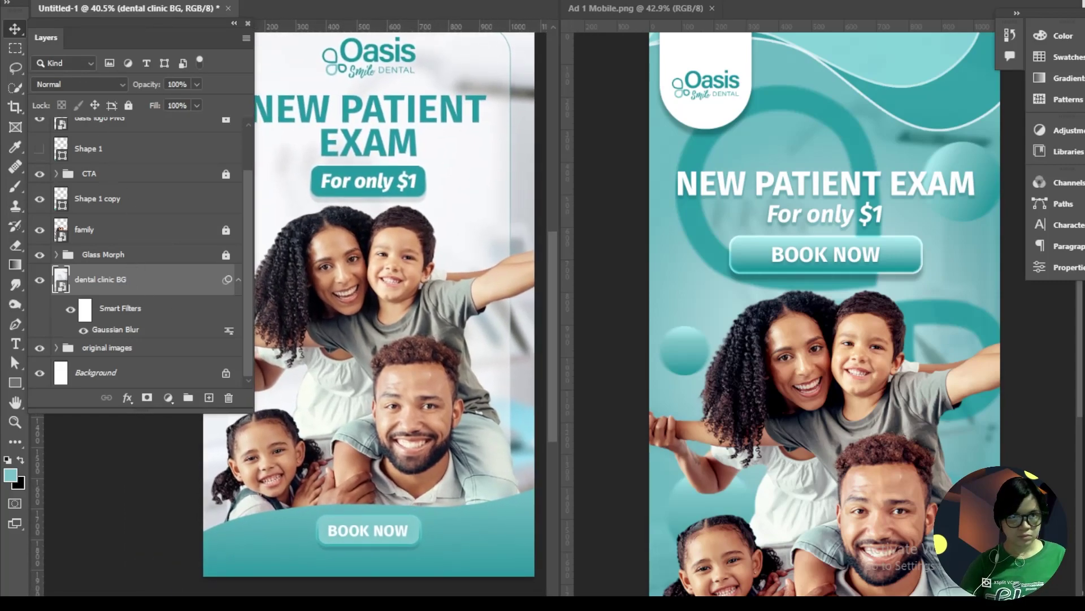
{"action": "left_click", "coordinate": [254, 0]}
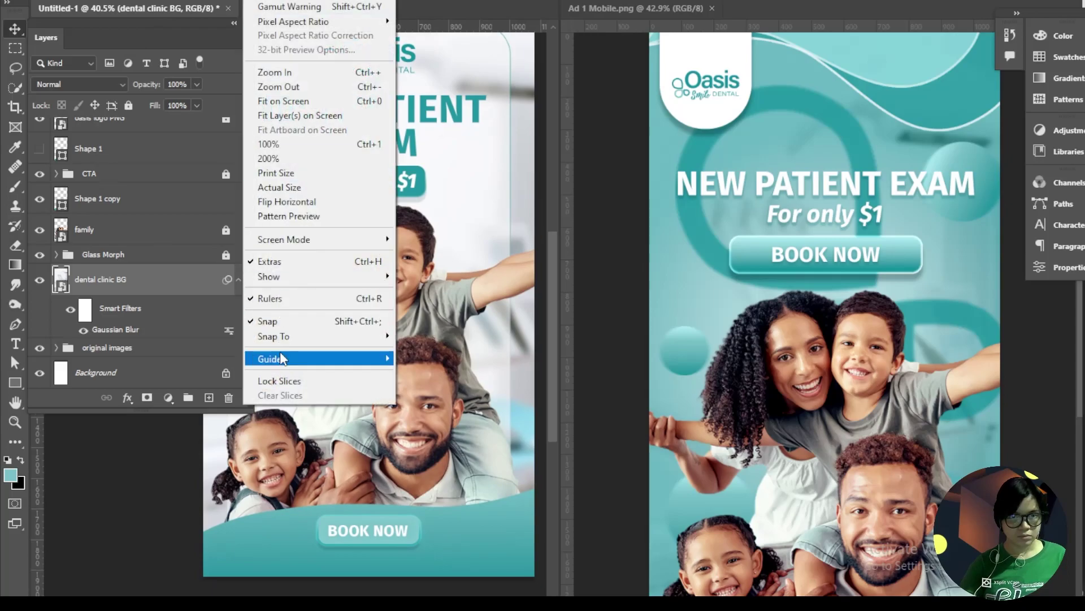
{"action": "mouse_move", "coordinate": [280, 356]}
{"action": "left_click", "coordinate": [472, 458]}
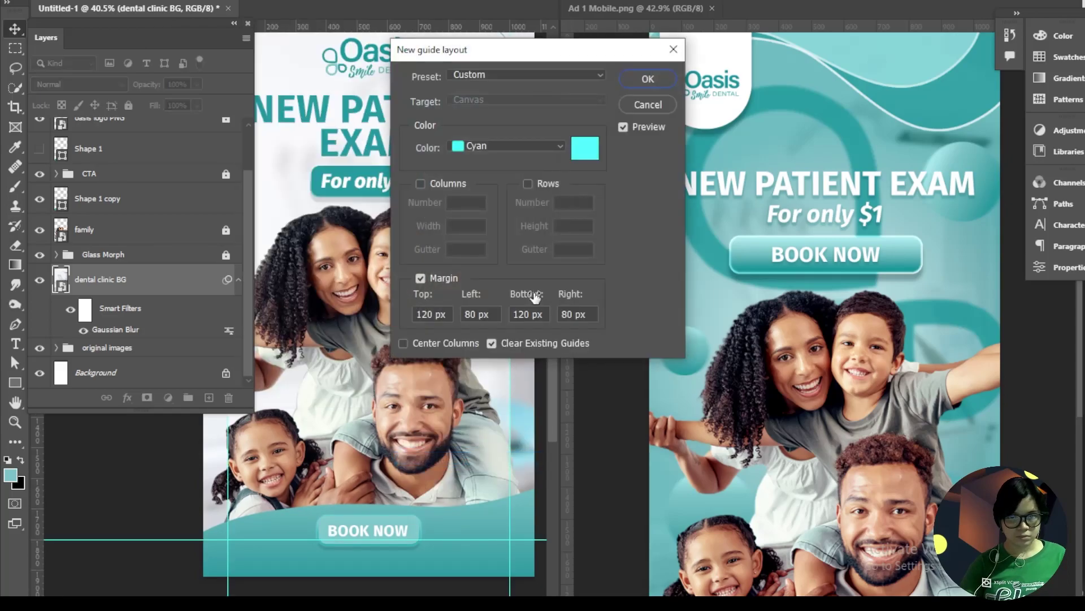
{"action": "left_click", "coordinate": [632, 80]}
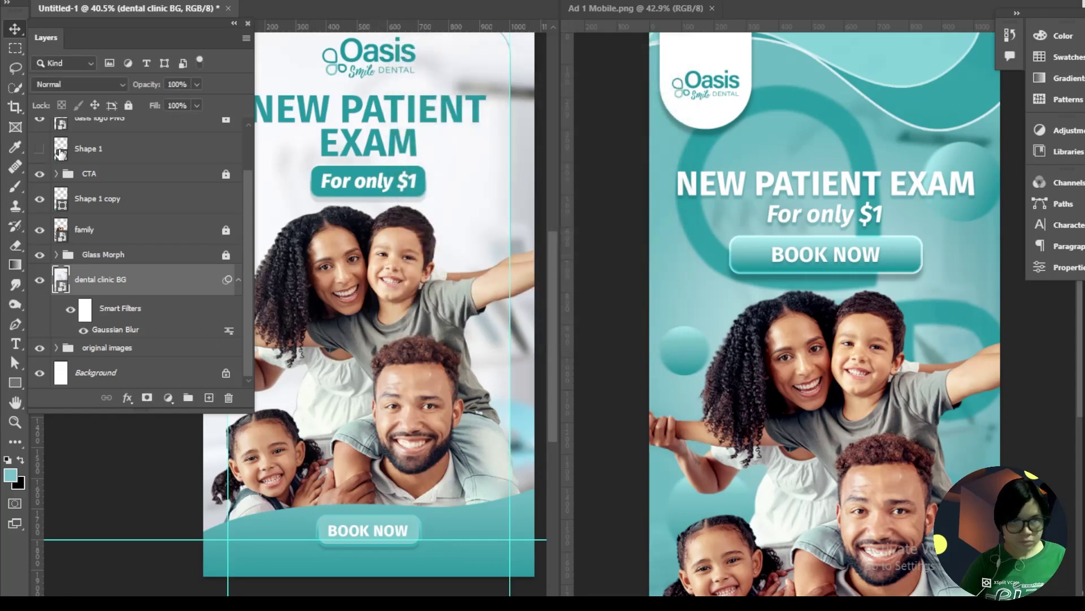
Step: Unlock the CTA group and shift the BOOK NOW button very slightly to the right
{"action": "left_click", "coordinate": [221, 178]}
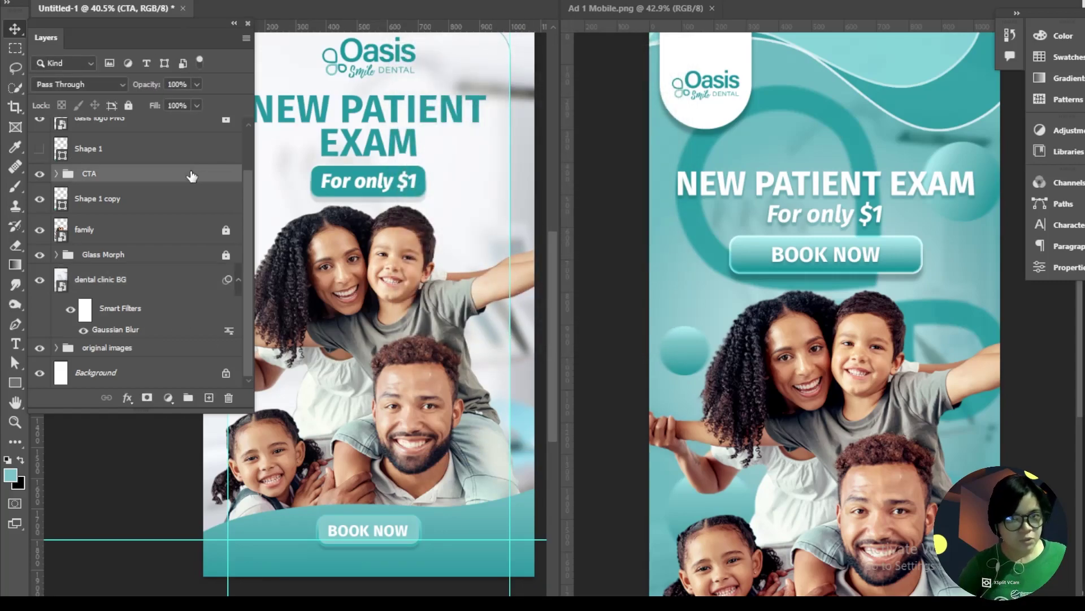
{"action": "key", "text": "ctrl+t"}
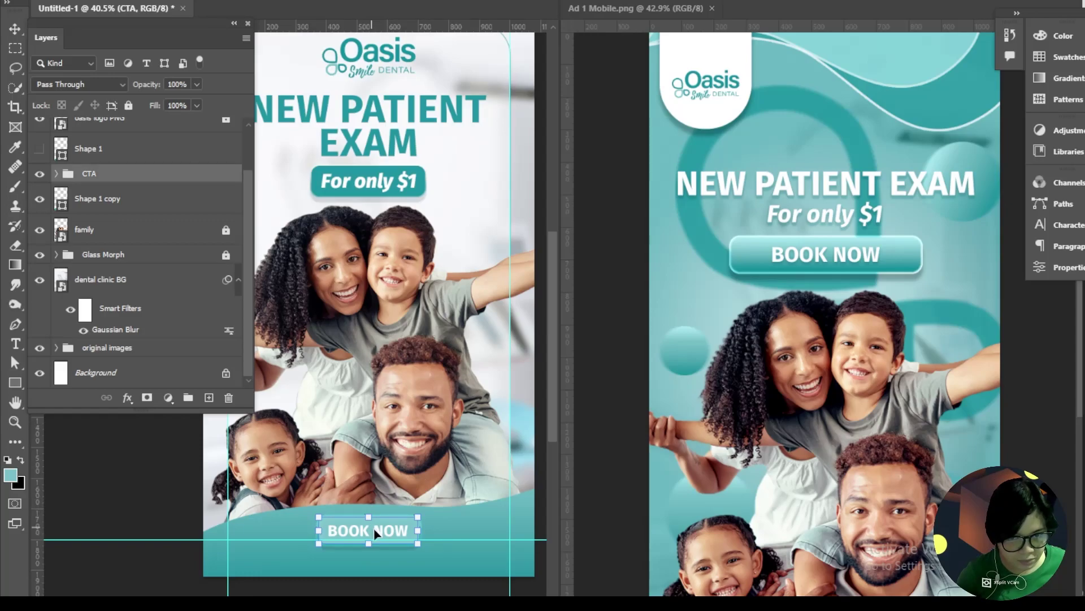
{"action": "left_click_drag", "start_coordinate": [374, 532], "coordinate": [374, 531]}
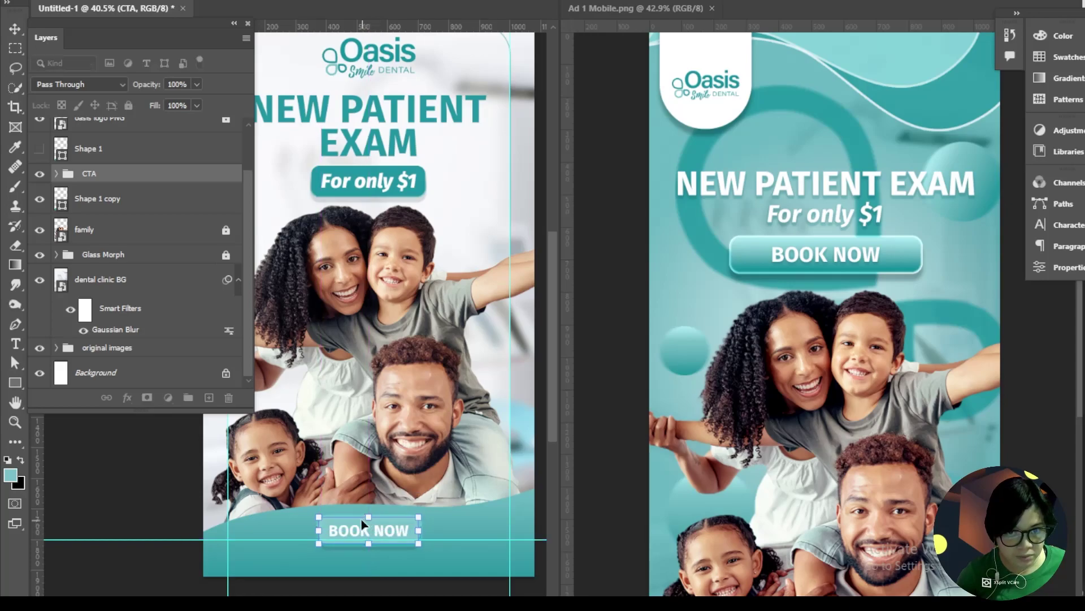
{"action": "left_click", "coordinate": [160, 281]}
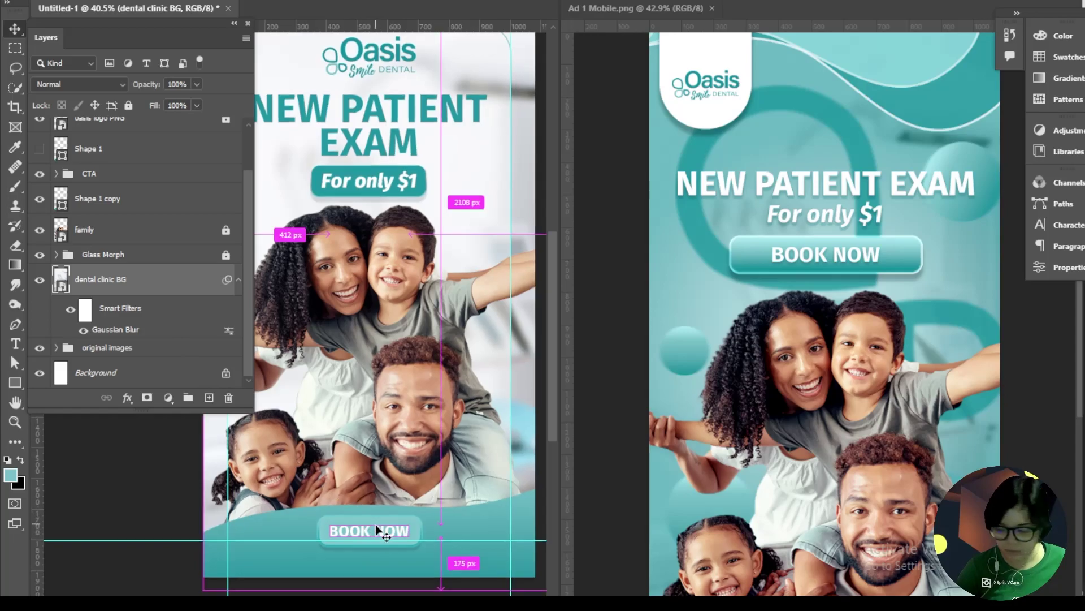
Step: Move the CTA group about 3 px left to centre the BOOK NOW button
{"action": "key", "text": "ctrl+plus"}
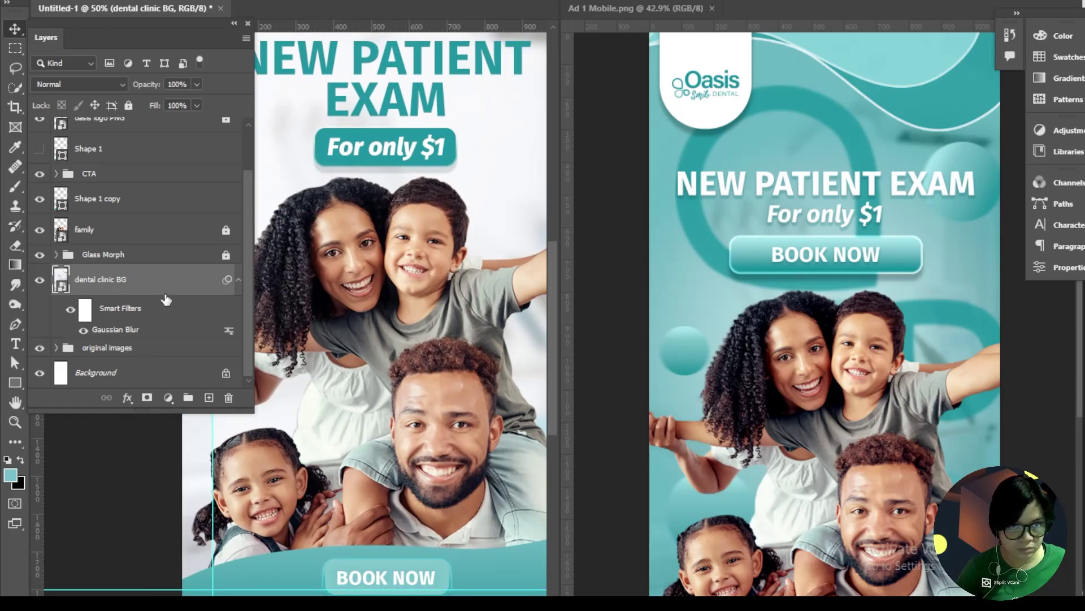
{"action": "left_click_drag", "start_coordinate": [434, 511], "coordinate": [428, 415]}
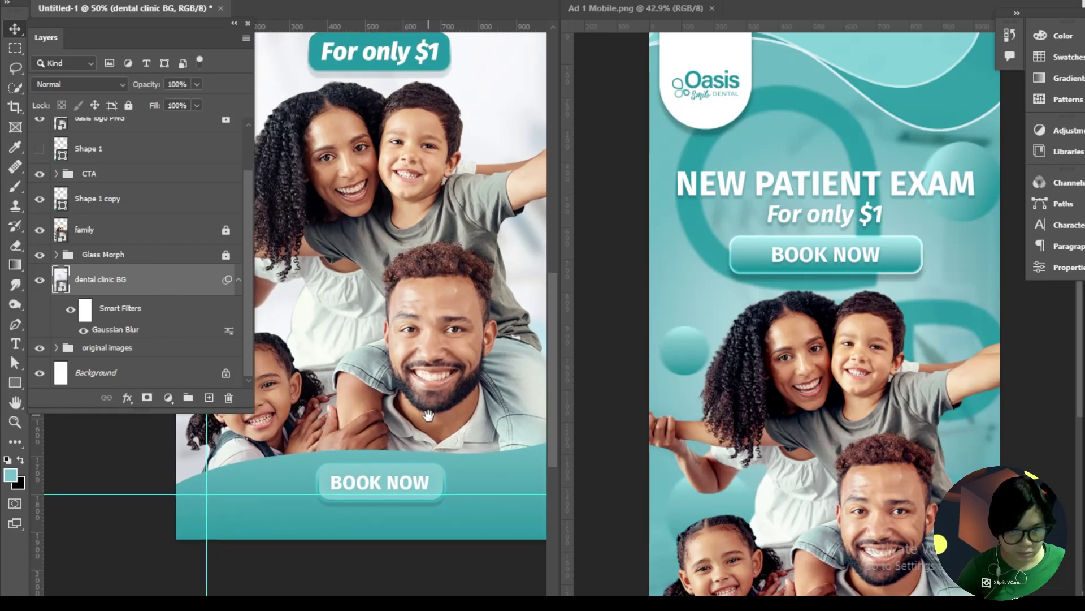
{"action": "left_click", "coordinate": [79, 173]}
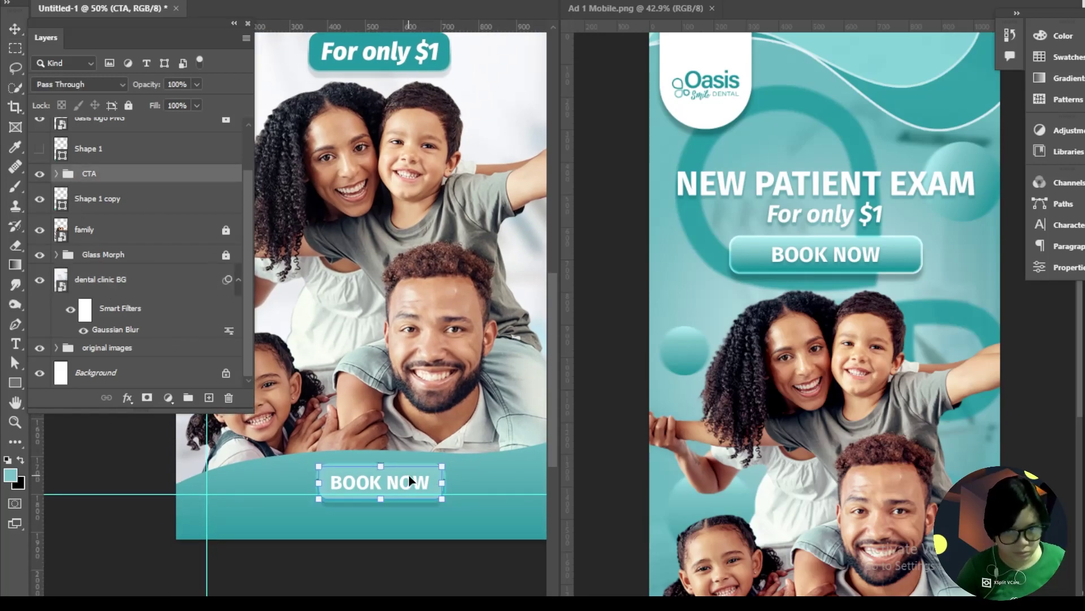
{"action": "left_click_drag", "start_coordinate": [410, 481], "coordinate": [410, 481]}
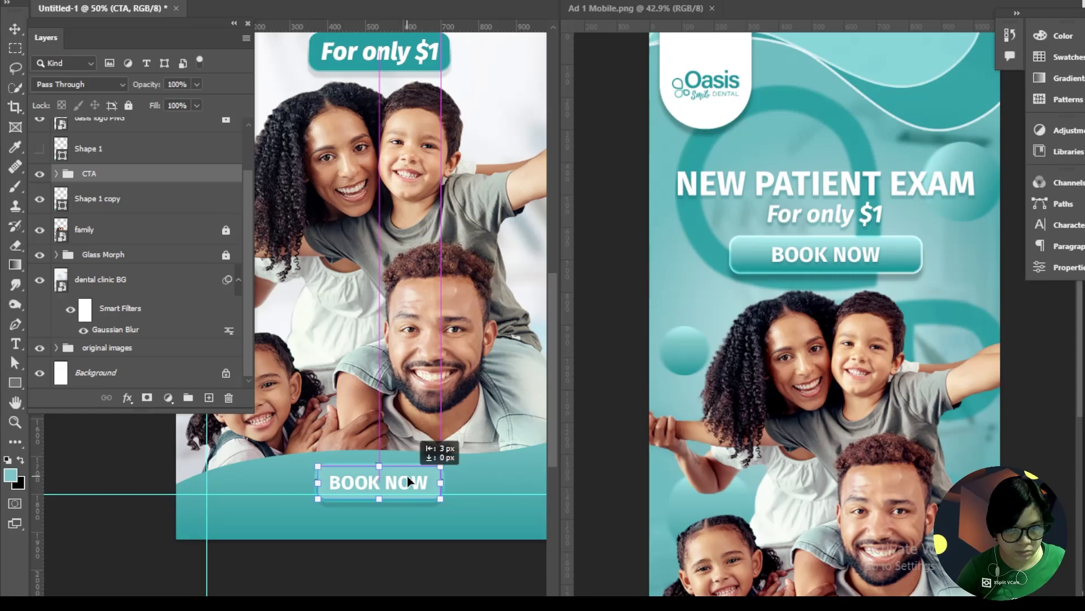
{"action": "left_click_drag", "start_coordinate": [408, 479], "coordinate": [408, 478]}
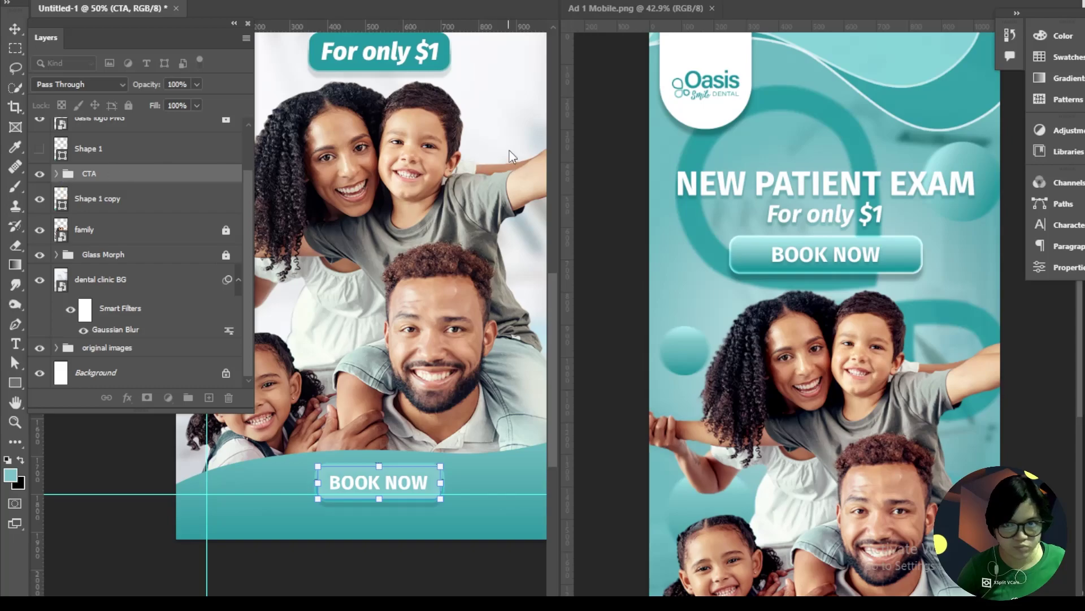
{"action": "left_click", "coordinate": [153, 286]}
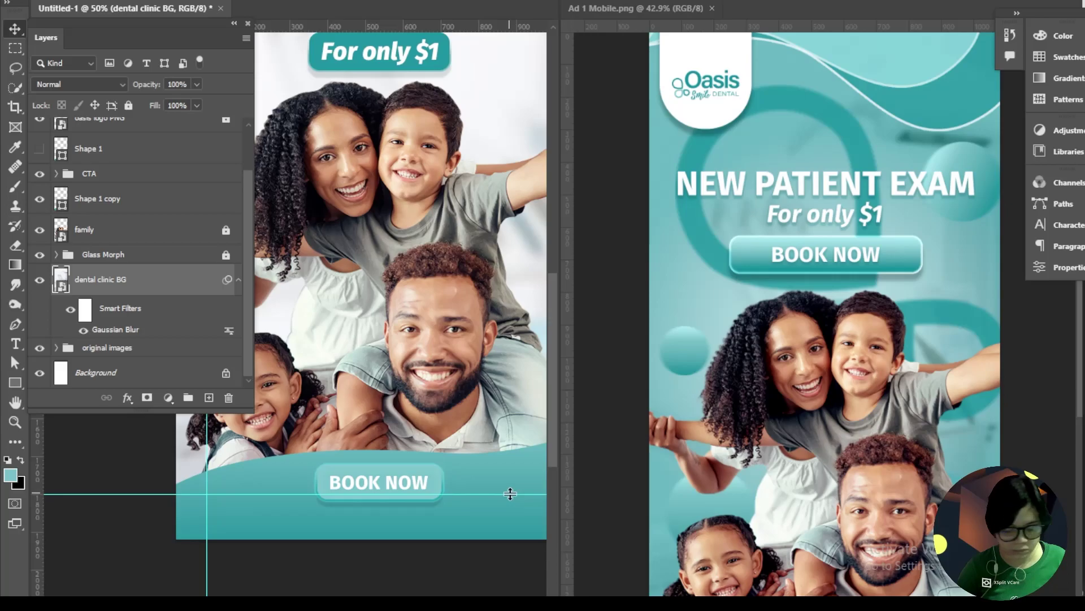
Step: Fit the whole ad in view without the layer list covering it, and clear all guides
{"action": "scroll", "coordinate": [510, 494], "scroll_direction": "down", "scroll_amount": 2}
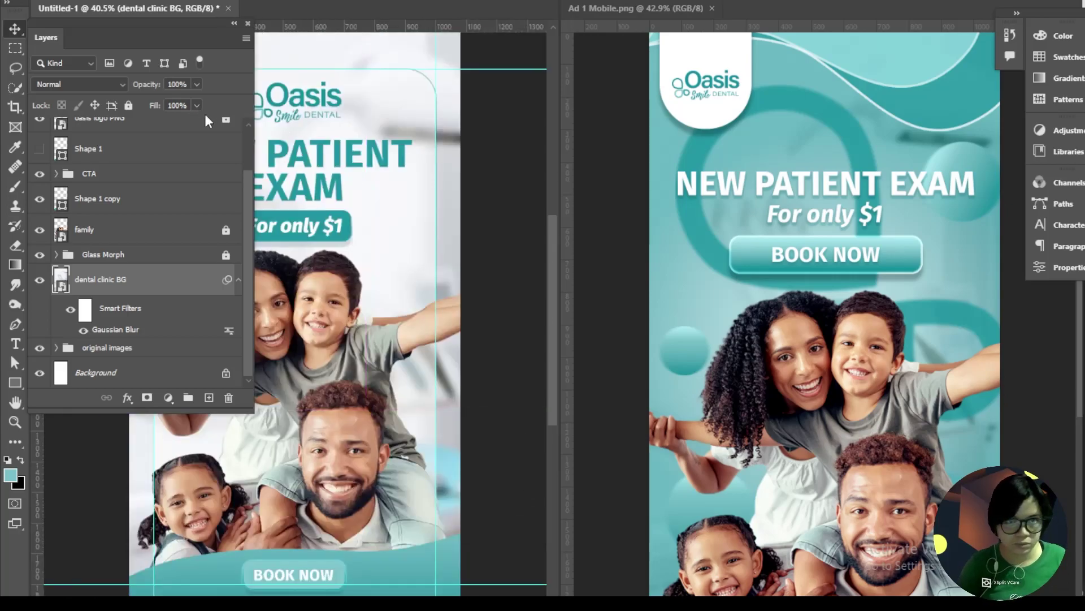
{"action": "left_click", "coordinate": [234, 23]}
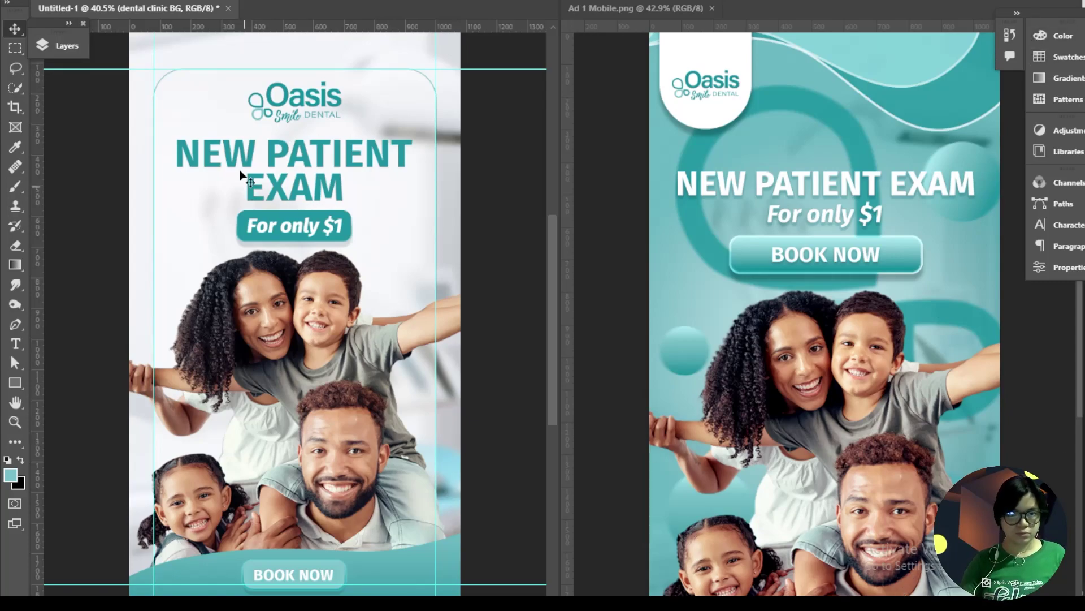
{"action": "left_click", "coordinate": [260, 1]}
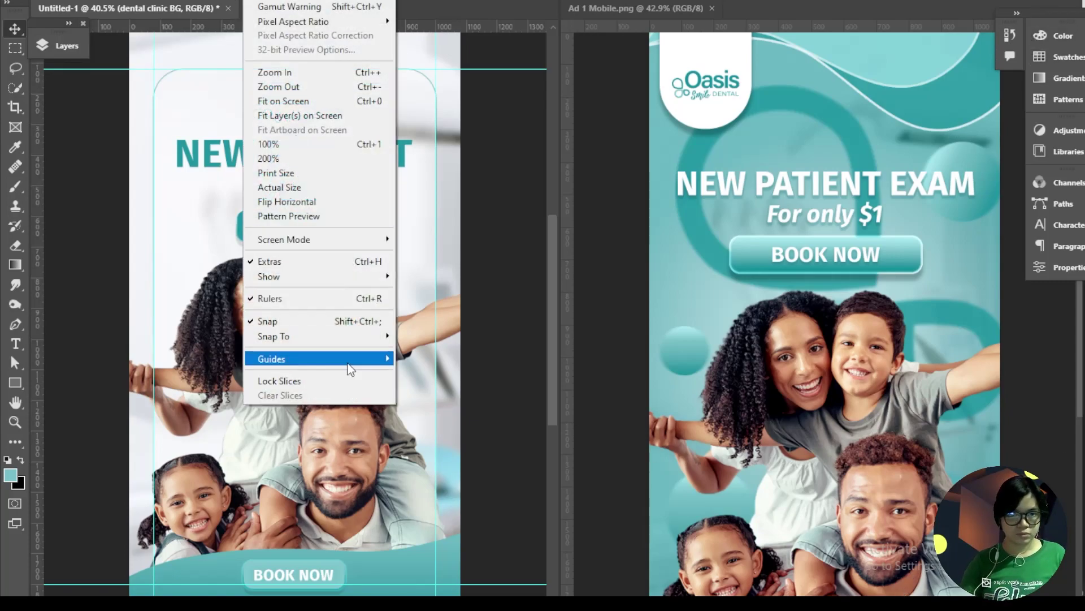
{"action": "mouse_move", "coordinate": [350, 369]}
{"action": "left_click", "coordinate": [447, 386]}
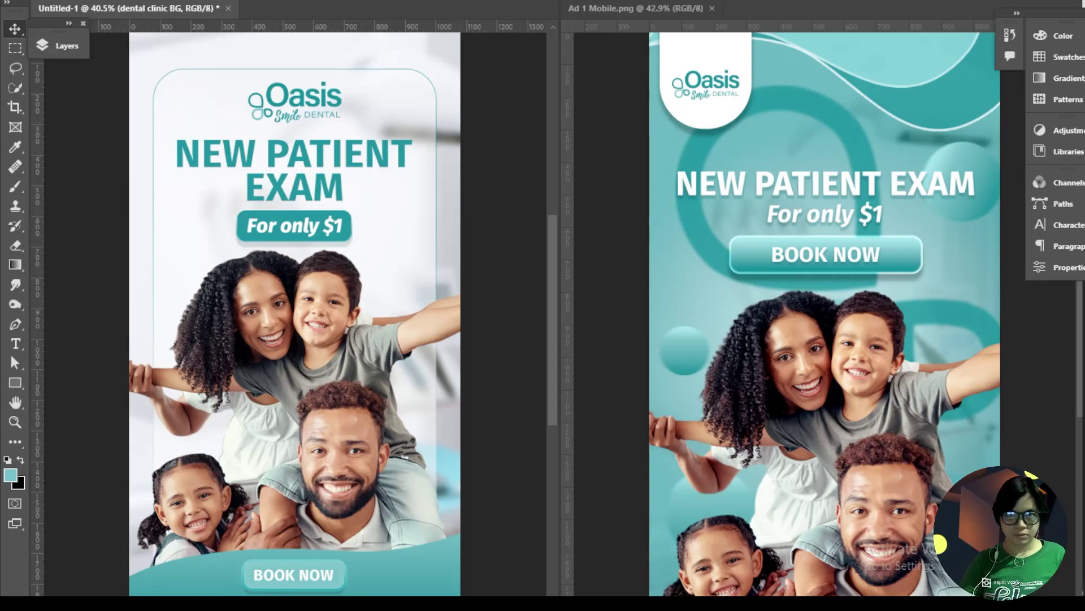
Step: Consolidate the two side-by-side documents back into tabs, with the revised Untitled-1 ad in front
{"action": "left_click", "coordinate": [367, 1]}
{"action": "mouse_move", "coordinate": [390, 1]}
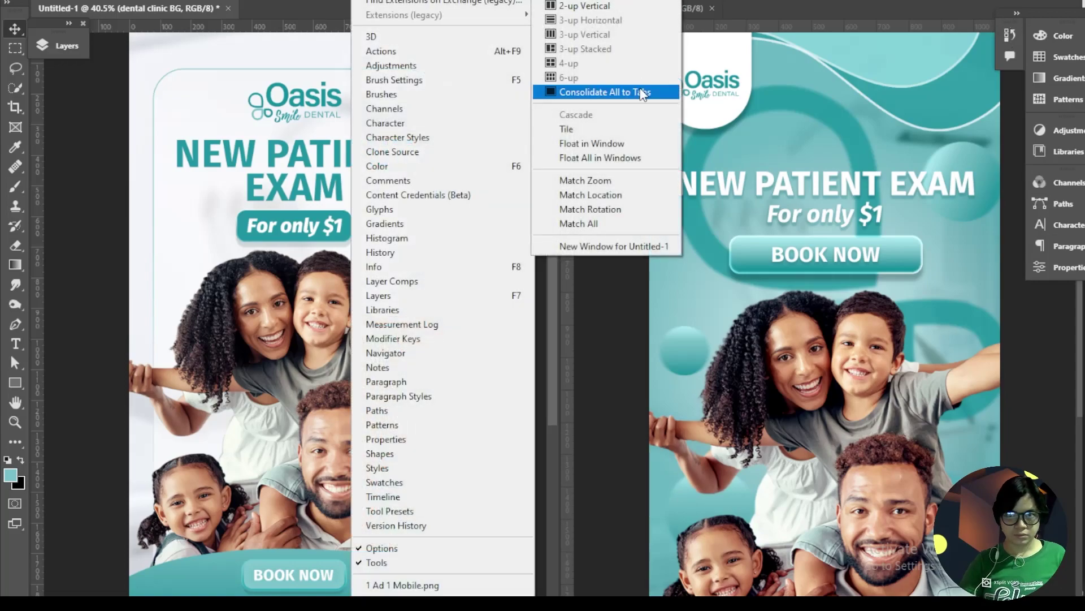
{"action": "left_click", "coordinate": [642, 93]}
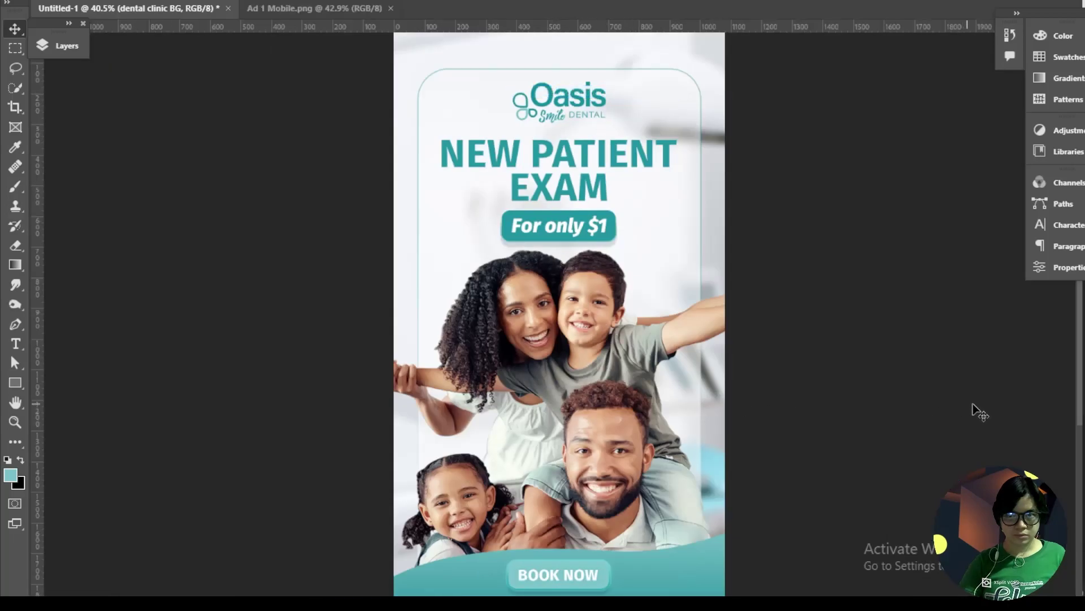
{"action": "scroll", "coordinate": [958, 466], "scroll_direction": "down", "scroll_amount": 2}
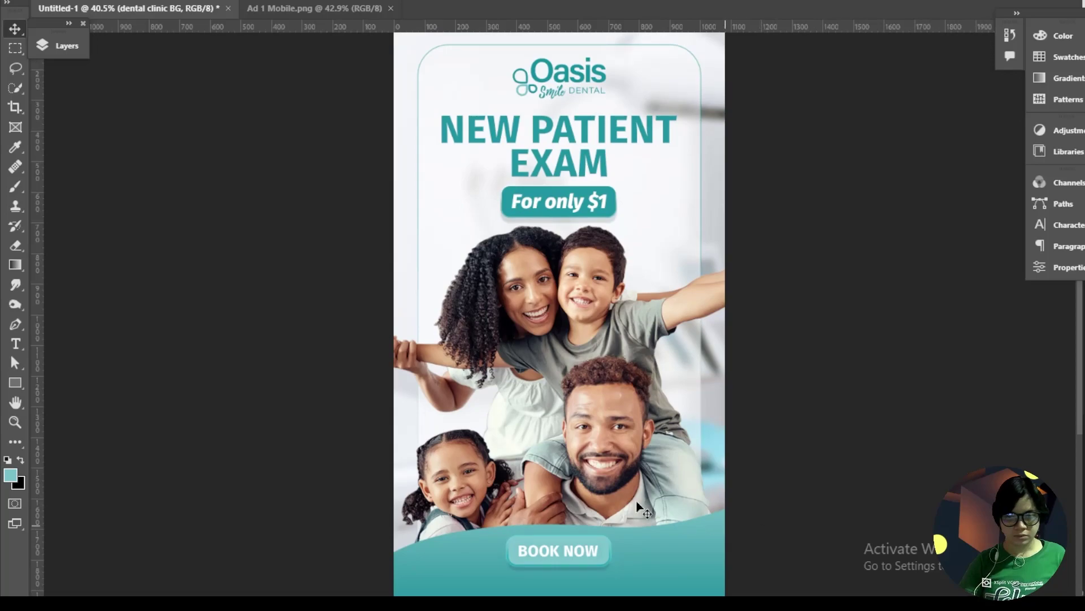
{"action": "scroll", "coordinate": [461, 422], "scroll_direction": "up", "scroll_amount": 1}
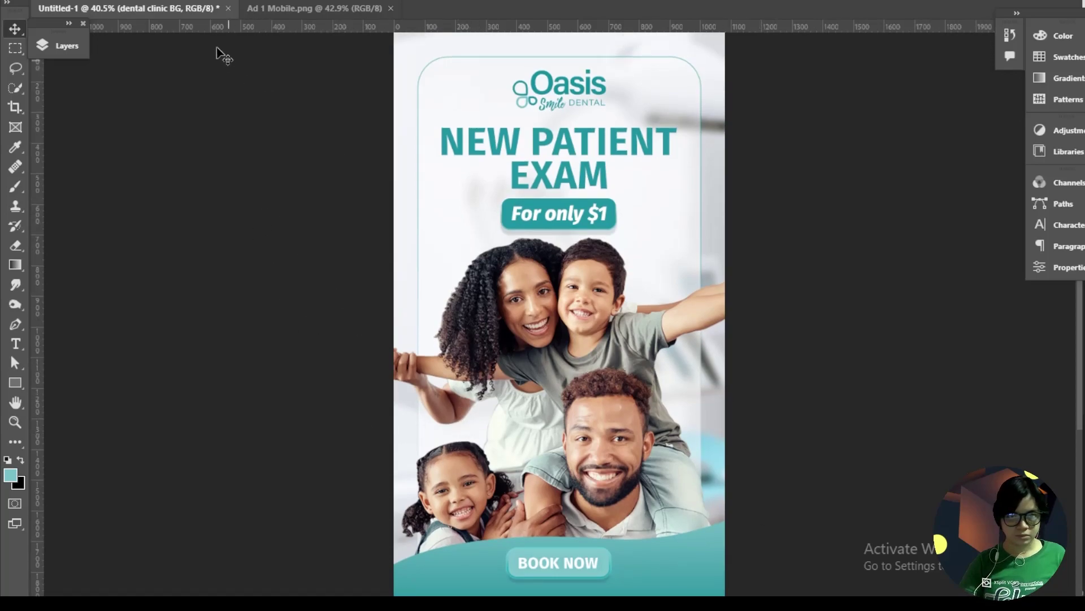
Step: Move the CTA group with the BOOK NOW button slightly lower on the teal wave, keeping it centred
{"action": "left_click", "coordinate": [75, 35]}
{"action": "left_click", "coordinate": [128, 181]}
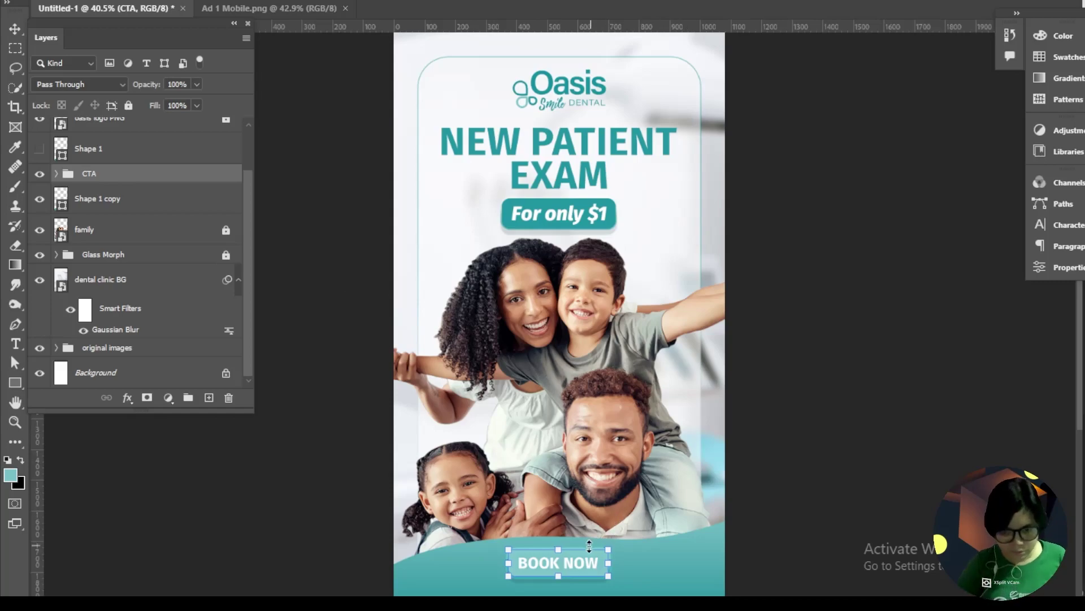
{"action": "left_click_drag", "start_coordinate": [594, 555], "coordinate": [581, 563]}
{"action": "left_click", "coordinate": [170, 281]}
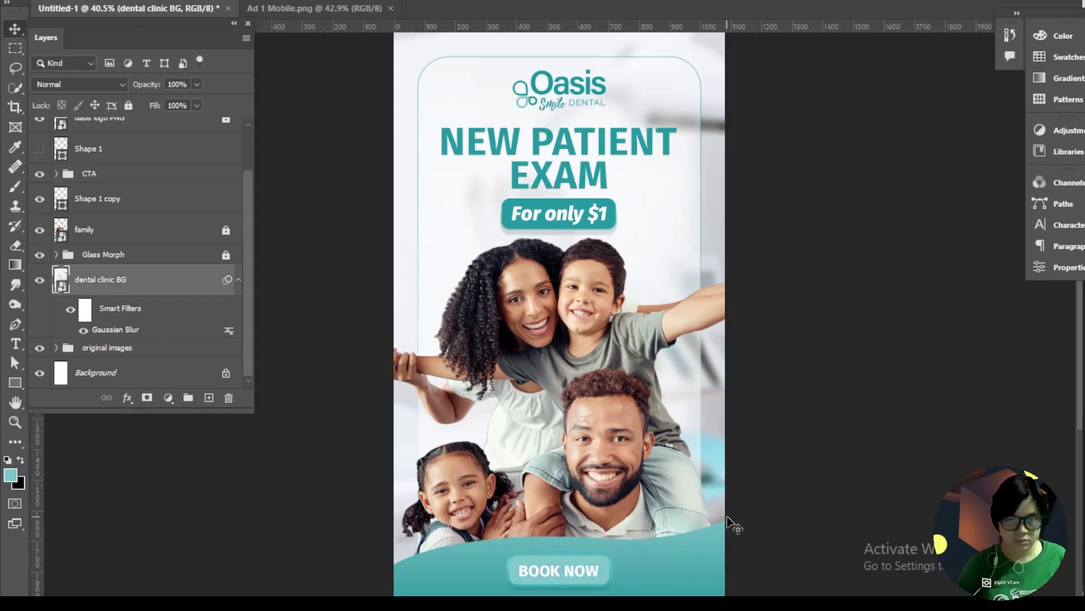
Step: Add a guide layout with margins of 120 px at the top and bottom and 80 px at the left and right
{"action": "scroll", "coordinate": [733, 526], "scroll_direction": "down", "scroll_amount": 2}
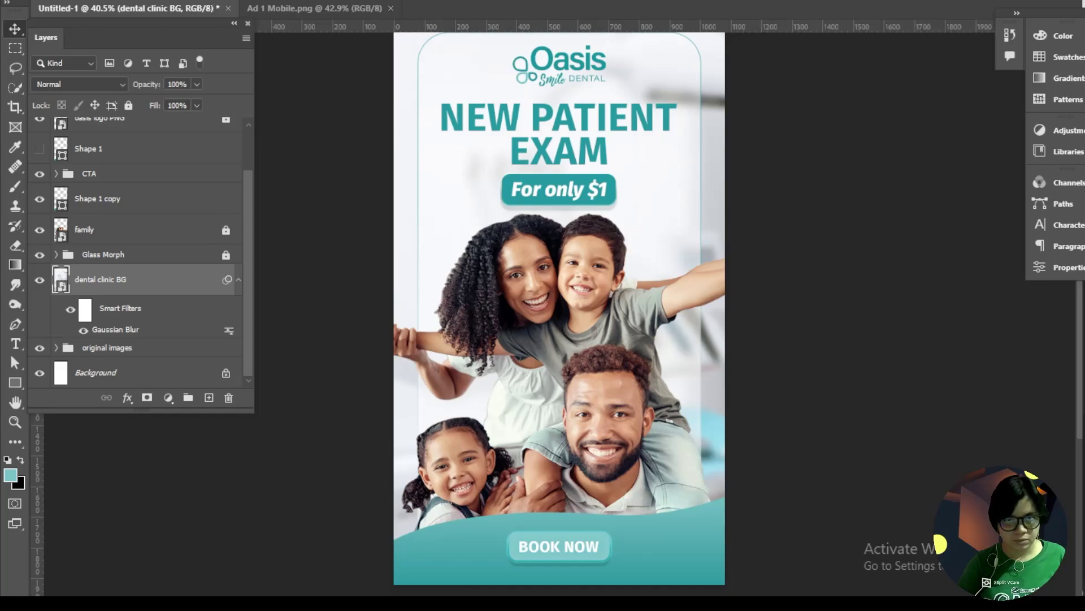
{"action": "left_click", "coordinate": [255, 1]}
{"action": "mouse_move", "coordinate": [338, 358]}
{"action": "left_click", "coordinate": [461, 456]}
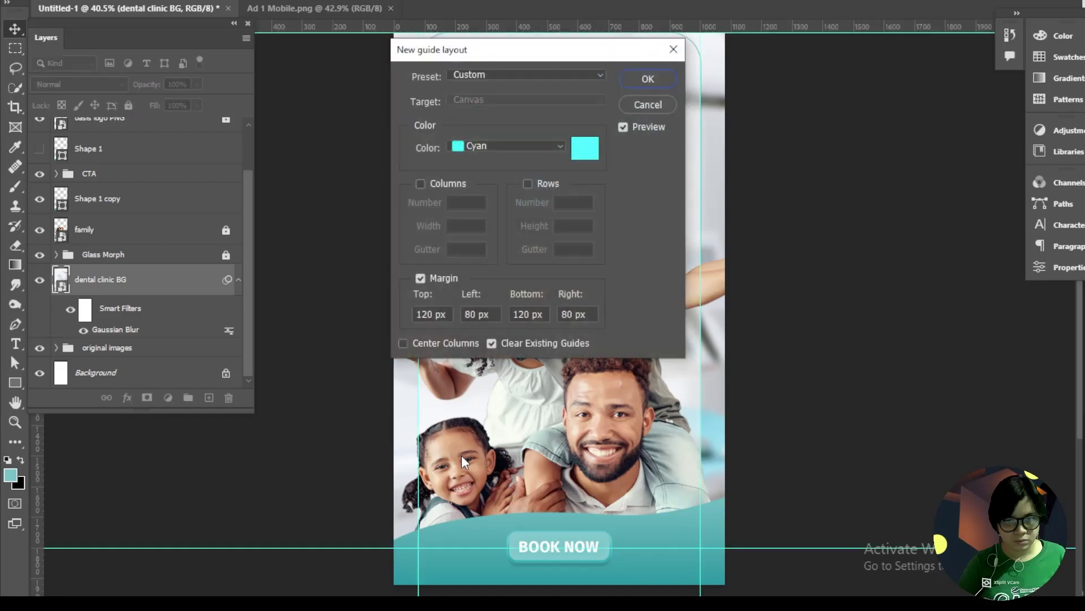
{"action": "left_click", "coordinate": [654, 78]}
Step: Raise the CTA group until the base of the BOOK NOW text sits on the lower margin guide, keeping it centred
{"action": "key", "text": "ctrl+plus"}
{"action": "key", "text": "ctrl+plus"}
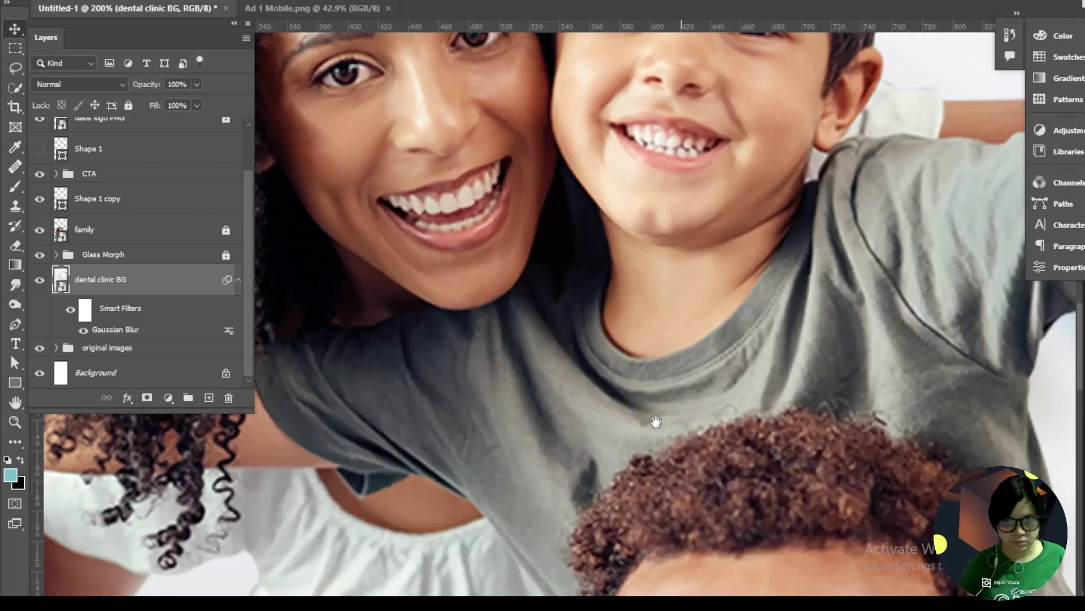
{"action": "left_click_drag", "start_coordinate": [656, 421], "coordinate": [627, 130]}
{"action": "left_click_drag", "start_coordinate": [611, 509], "coordinate": [612, 129]}
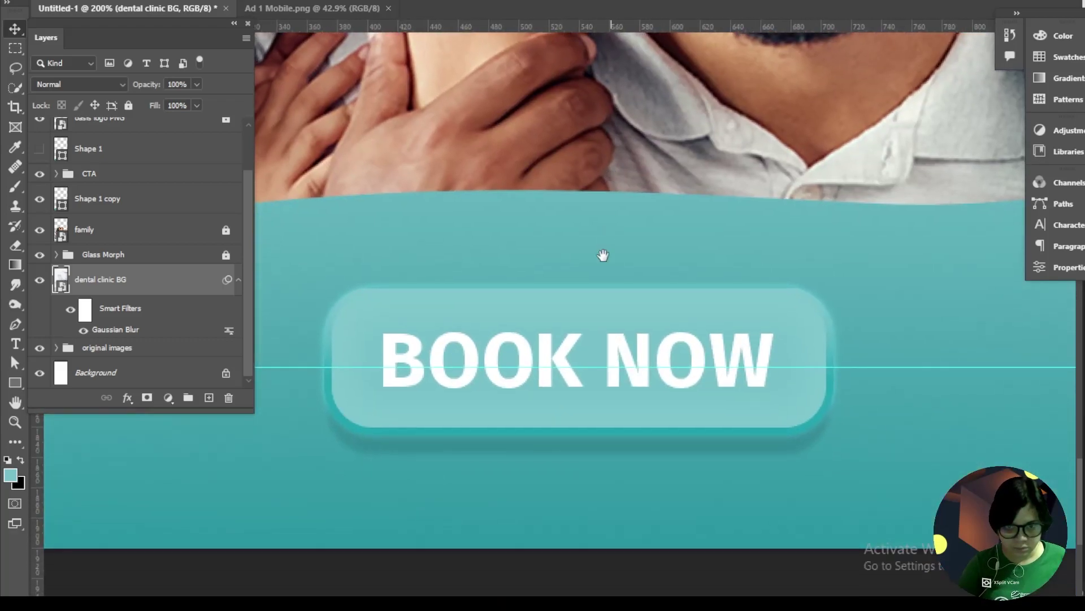
{"action": "left_click", "coordinate": [168, 180]}
{"action": "left_click_drag", "start_coordinate": [619, 314], "coordinate": [618, 291]}
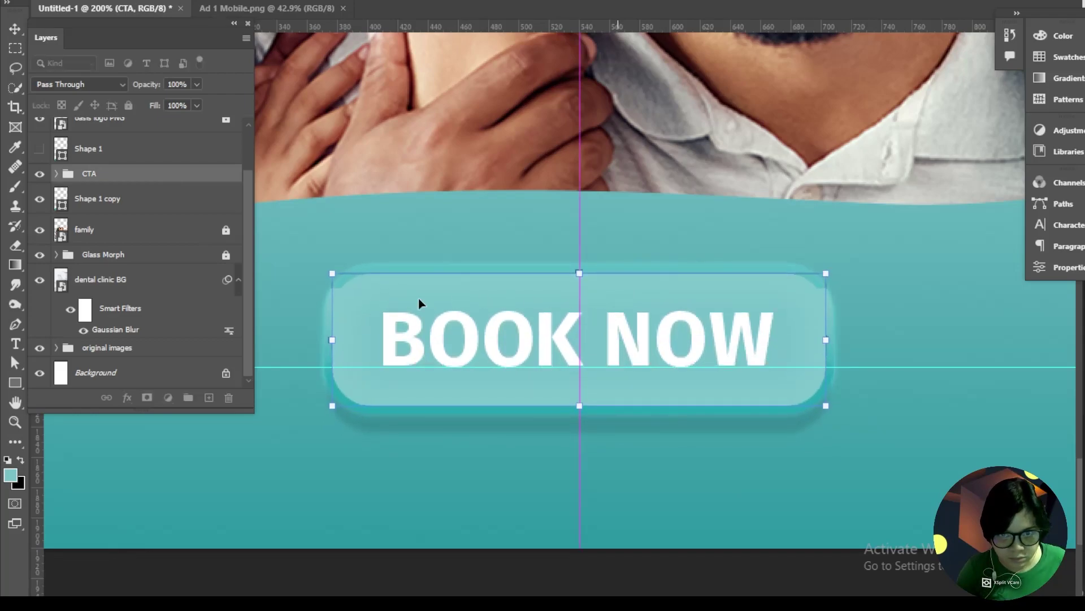
{"action": "left_click", "coordinate": [176, 278]}
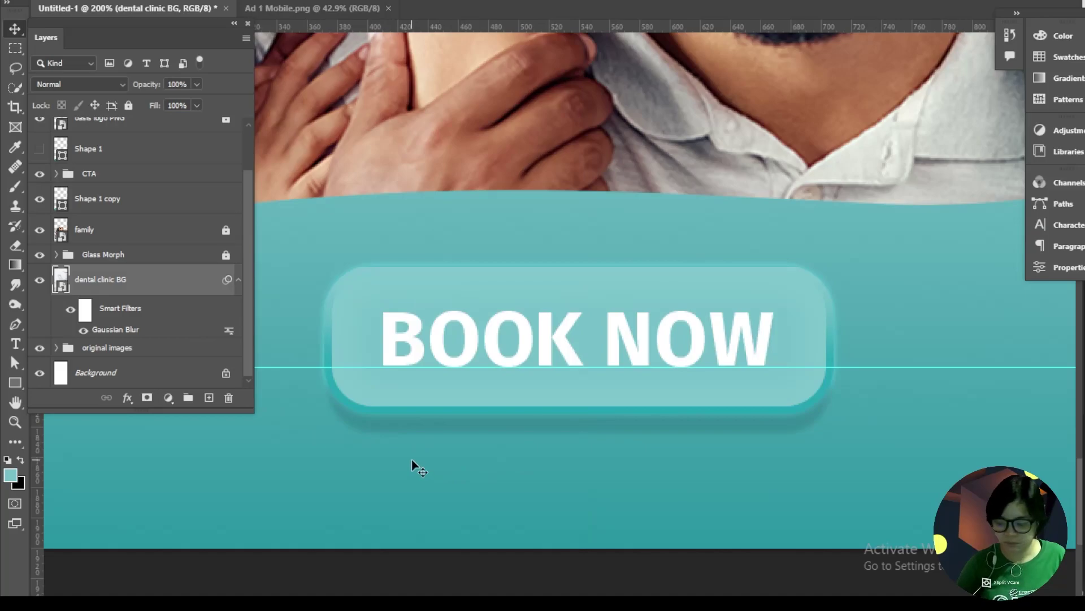
Step: Fit the whole ad in view and clear all guides
{"action": "key", "text": "ctrl+0"}
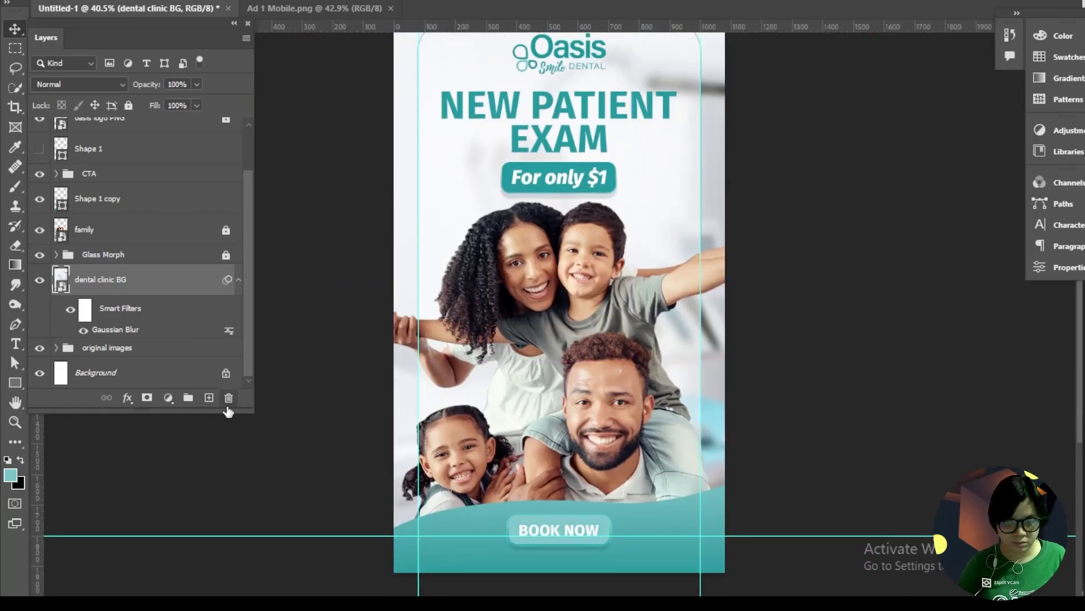
{"action": "left_click", "coordinate": [254, 0]}
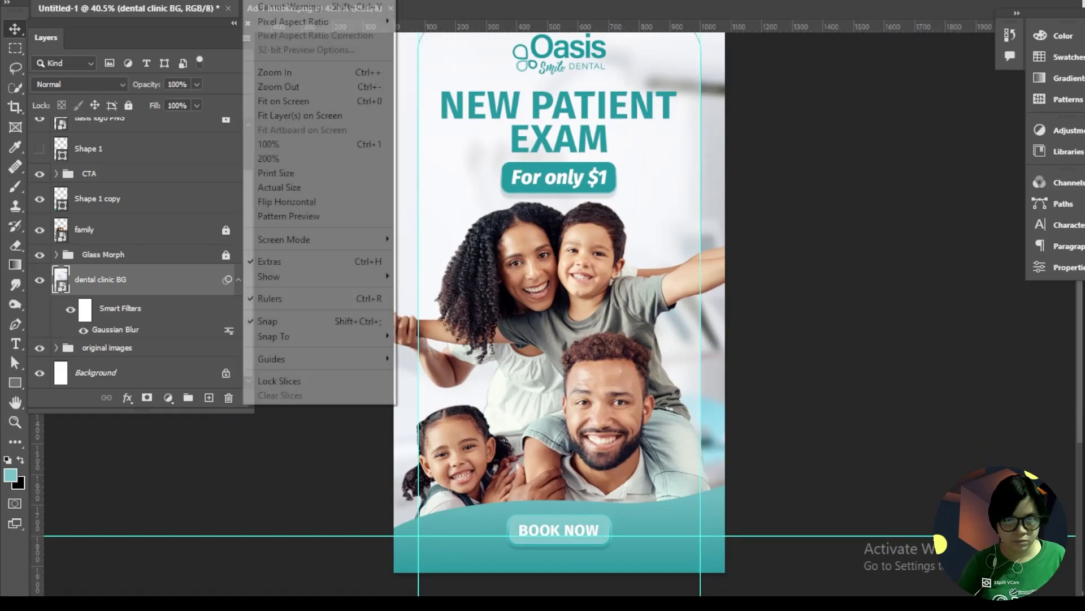
{"action": "mouse_move", "coordinate": [290, 362]}
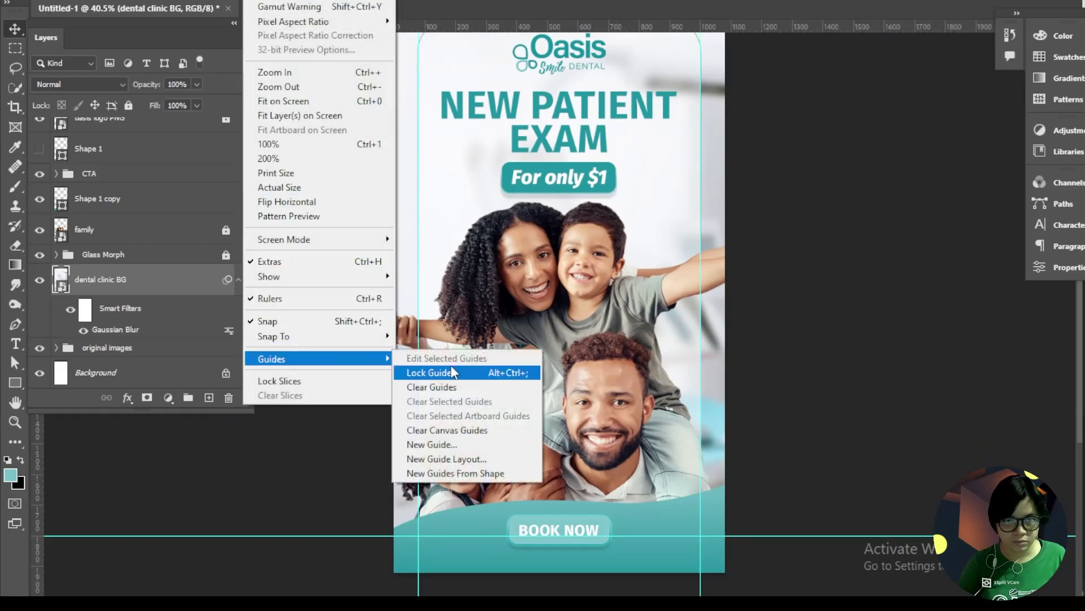
{"action": "left_click", "coordinate": [438, 387]}
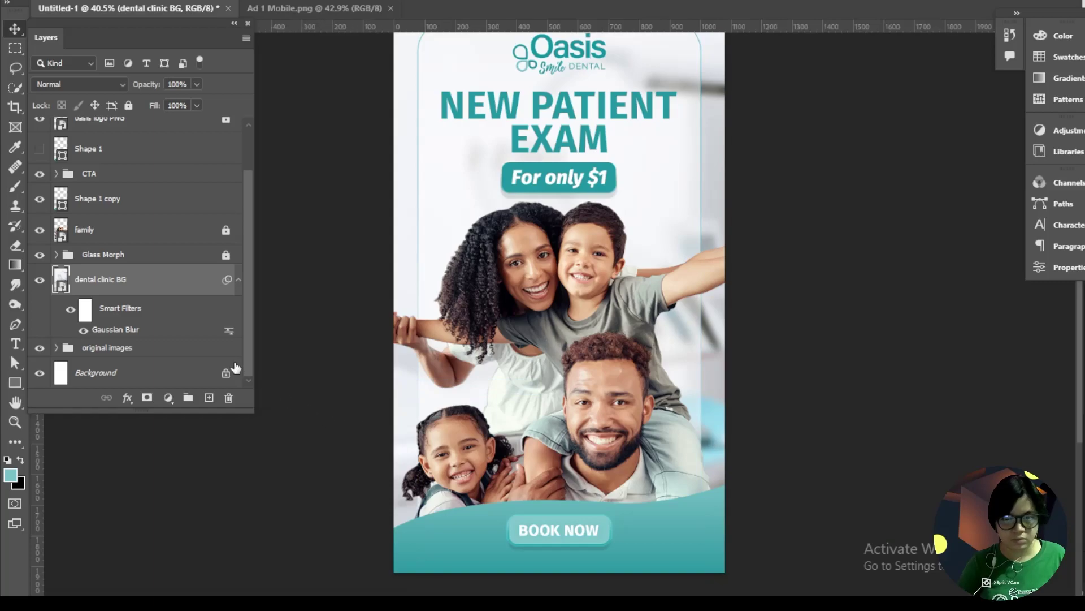
{"action": "scroll", "coordinate": [272, 383], "scroll_direction": "up", "scroll_amount": 1}
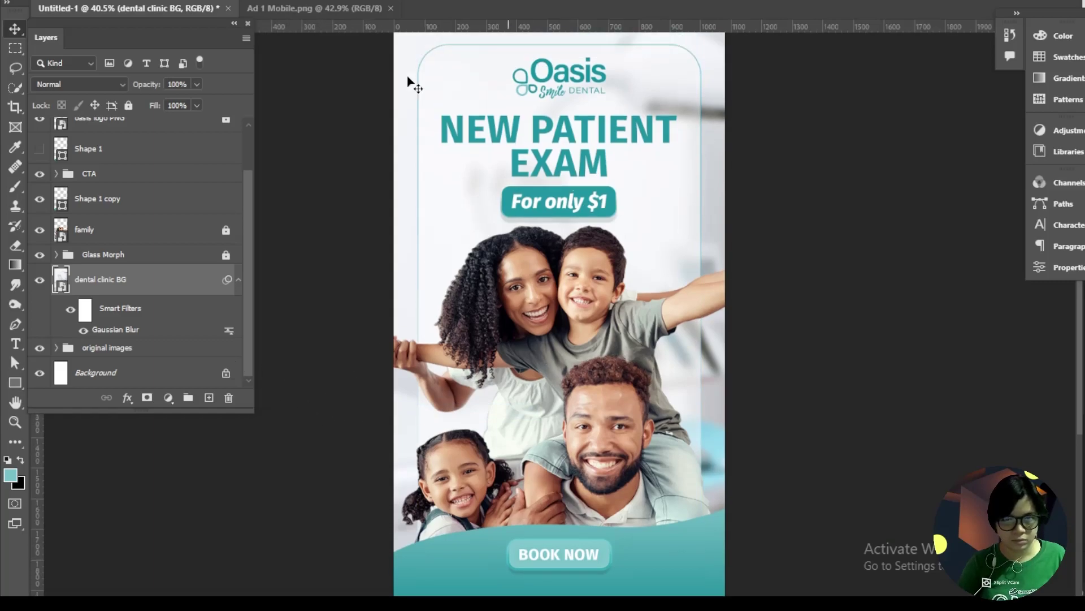
Step: Arrange the revised ad and Ad 1 Mobile.png in a 2-up vertical view without the layer list covering them
{"action": "left_click", "coordinate": [369, 1]}
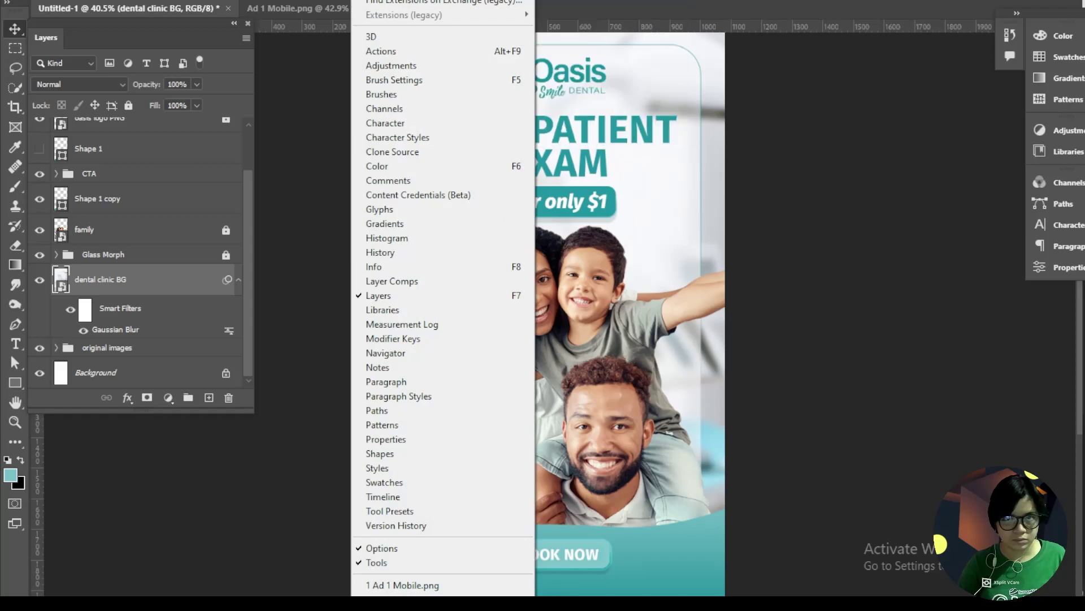
{"action": "mouse_move", "coordinate": [385, 1]}
{"action": "left_click", "coordinate": [588, 5]}
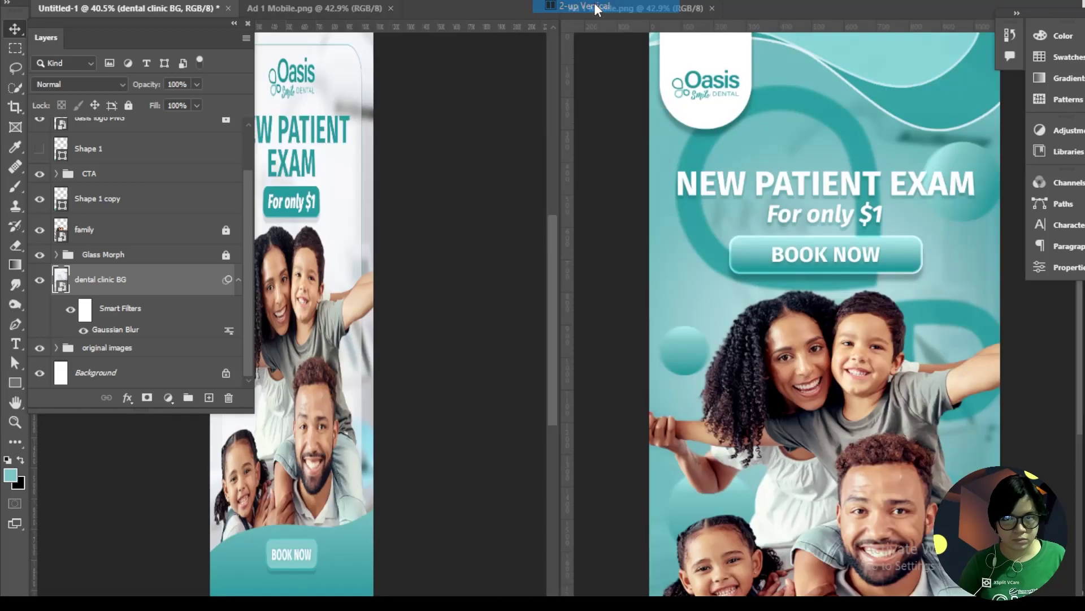
{"action": "left_click", "coordinate": [234, 23]}
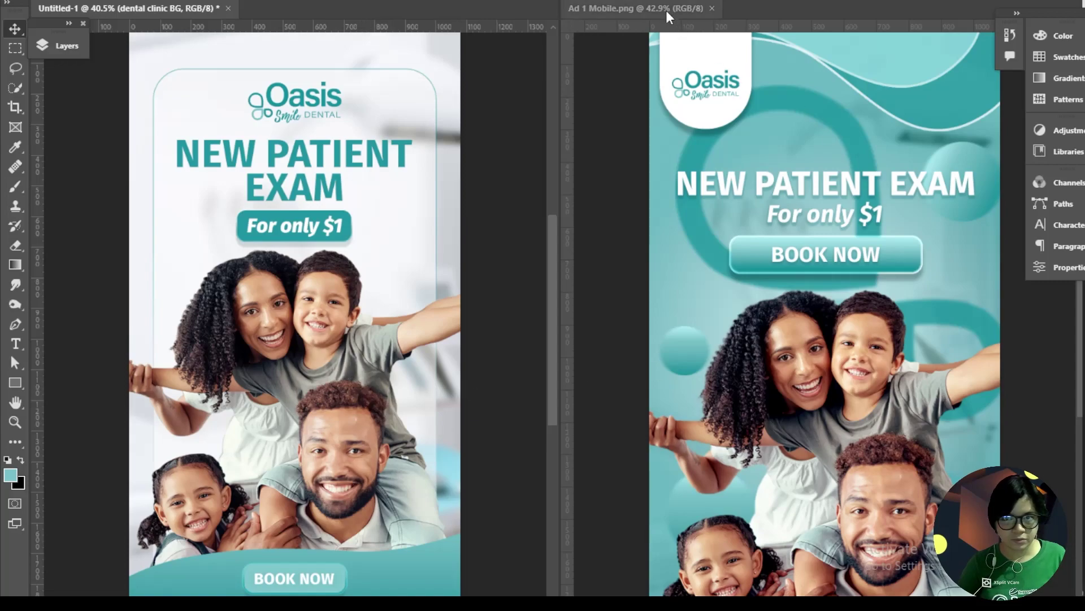
Step: Reorder the documents so Ad 1 Mobile.png comes first, tile them 2-up vertically again, and activate the revised ad
{"action": "left_click_drag", "start_coordinate": [666, 10], "coordinate": [170, 8]}
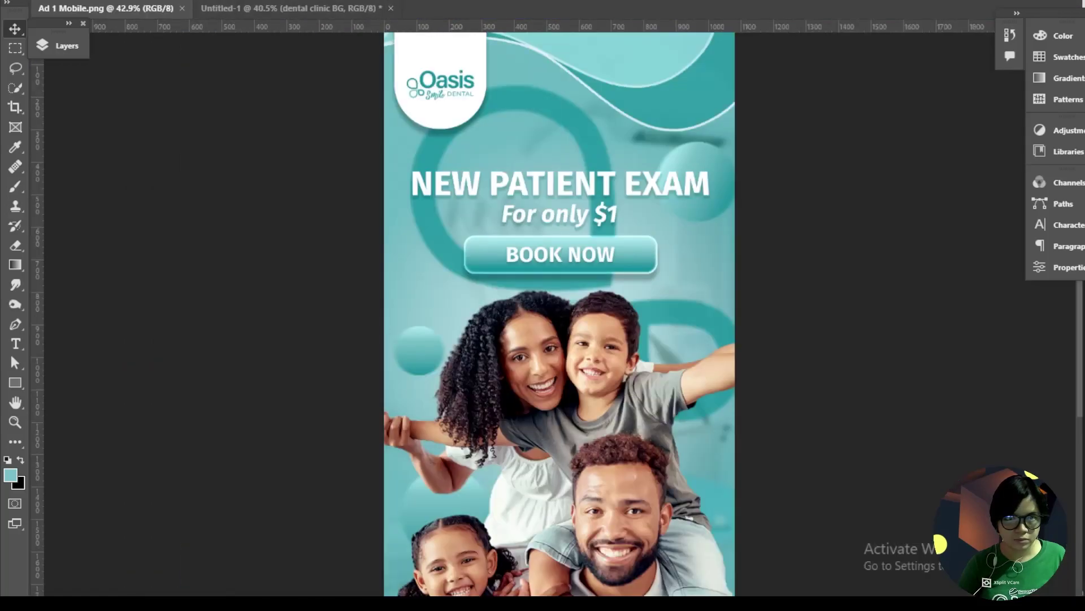
{"action": "left_click", "coordinate": [368, 0]}
{"action": "mouse_move", "coordinate": [390, 0]}
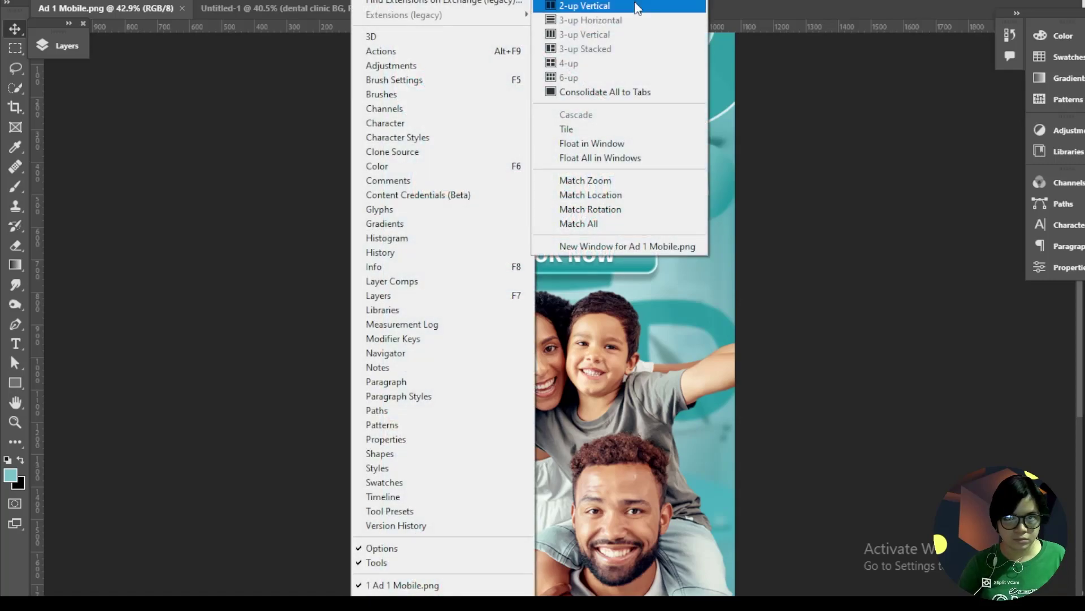
{"action": "left_click", "coordinate": [638, 6]}
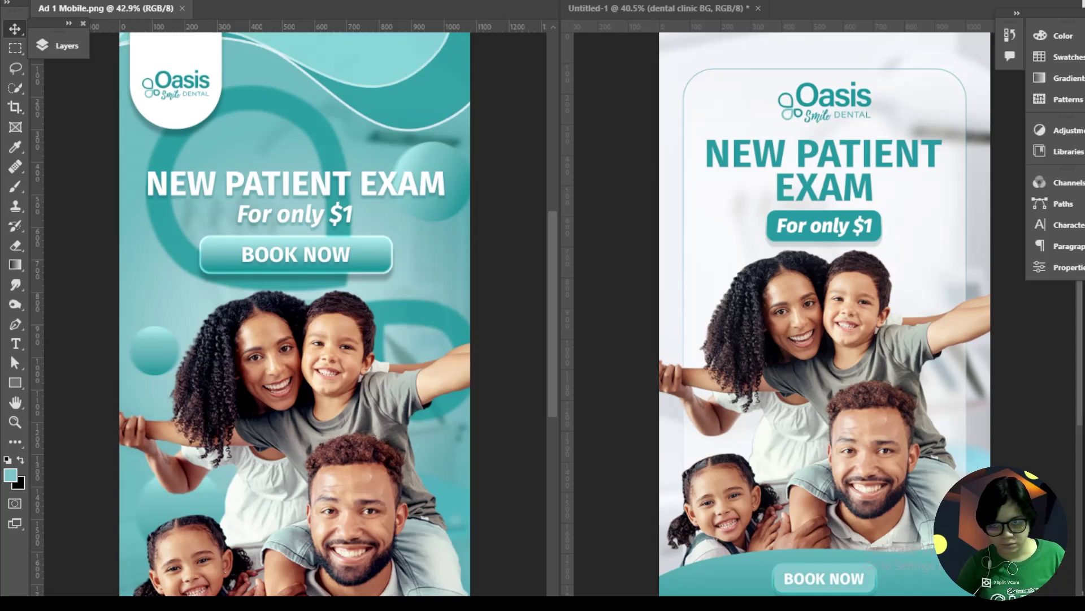
{"action": "left_click", "coordinate": [717, 6]}
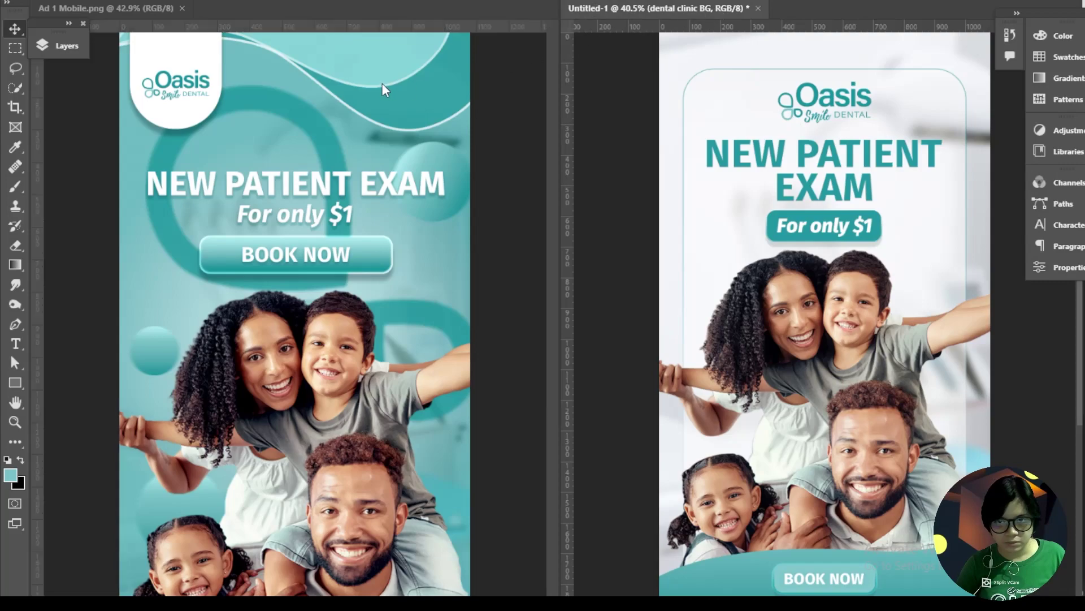
Step: Unlock the New Patient Exam, For only $1 and oasis logo PNG layers, and nudge them together with the CTA group slightly right
{"action": "left_click", "coordinate": [59, 45]}
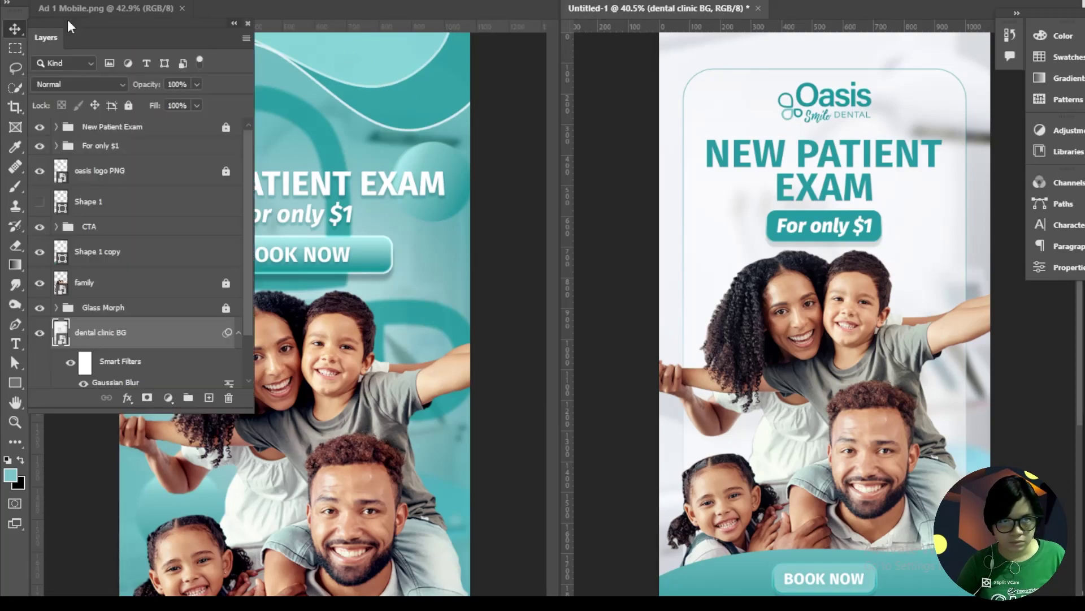
{"action": "left_click", "coordinate": [108, 200]}
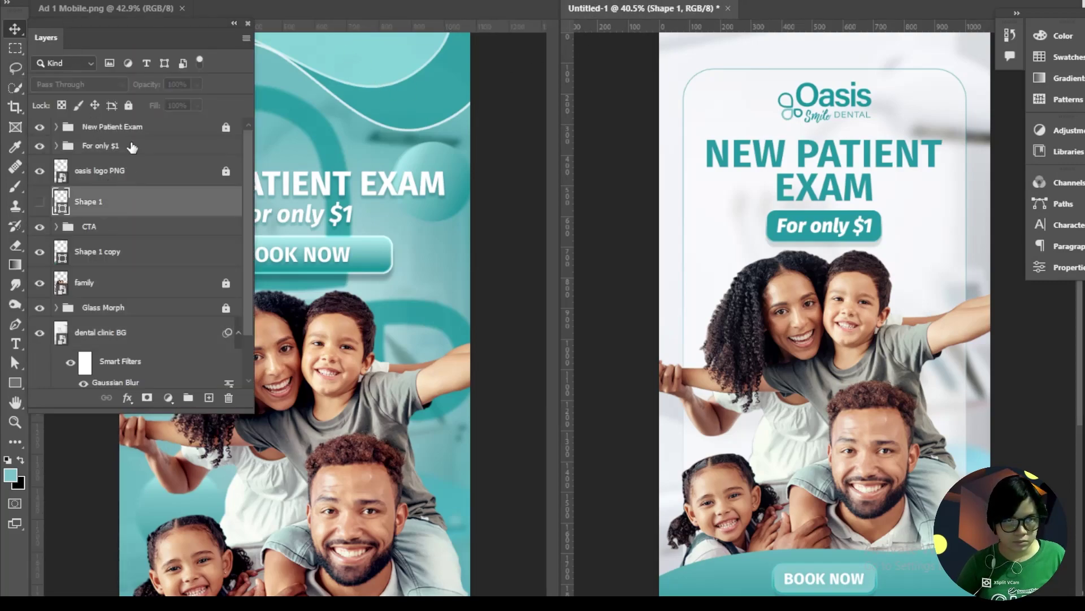
{"action": "left_click", "coordinate": [131, 147]}
{"action": "left_click", "coordinate": [113, 213]}
{"action": "left_click", "coordinate": [113, 226]}
{"action": "left_click", "coordinate": [131, 148], "text": "ctrl"}
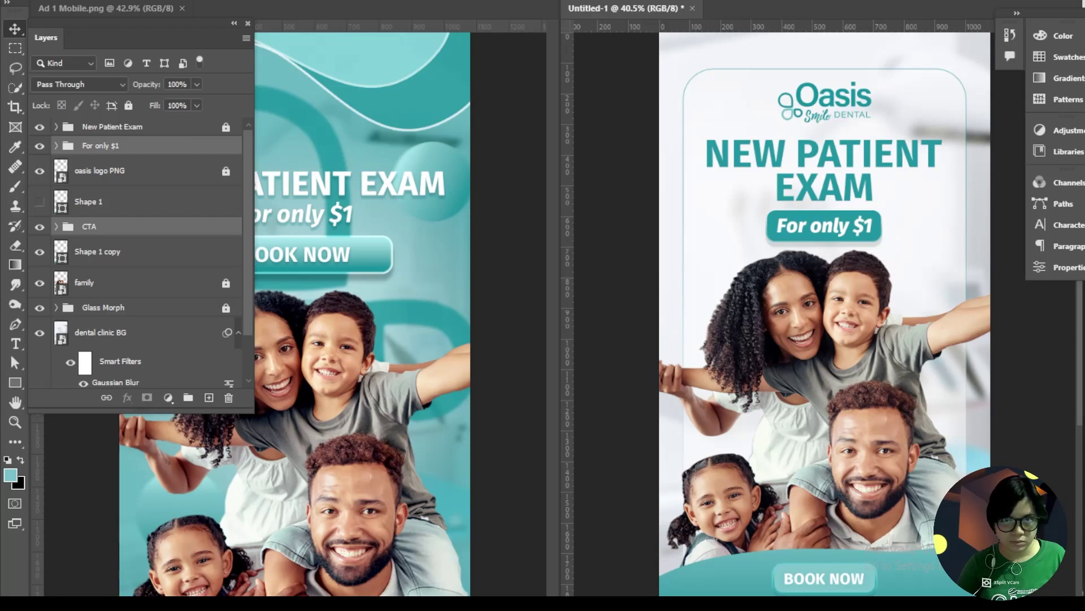
{"action": "left_click", "coordinate": [201, 178], "text": "ctrl"}
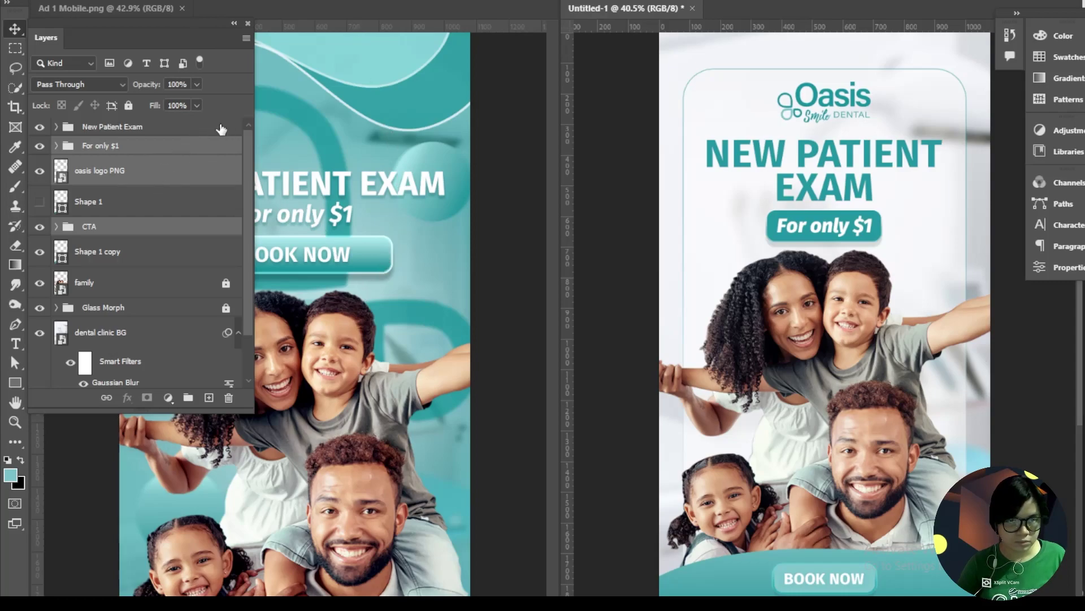
{"action": "left_click", "coordinate": [139, 132], "text": "ctrl"}
{"action": "key", "text": "Right"}
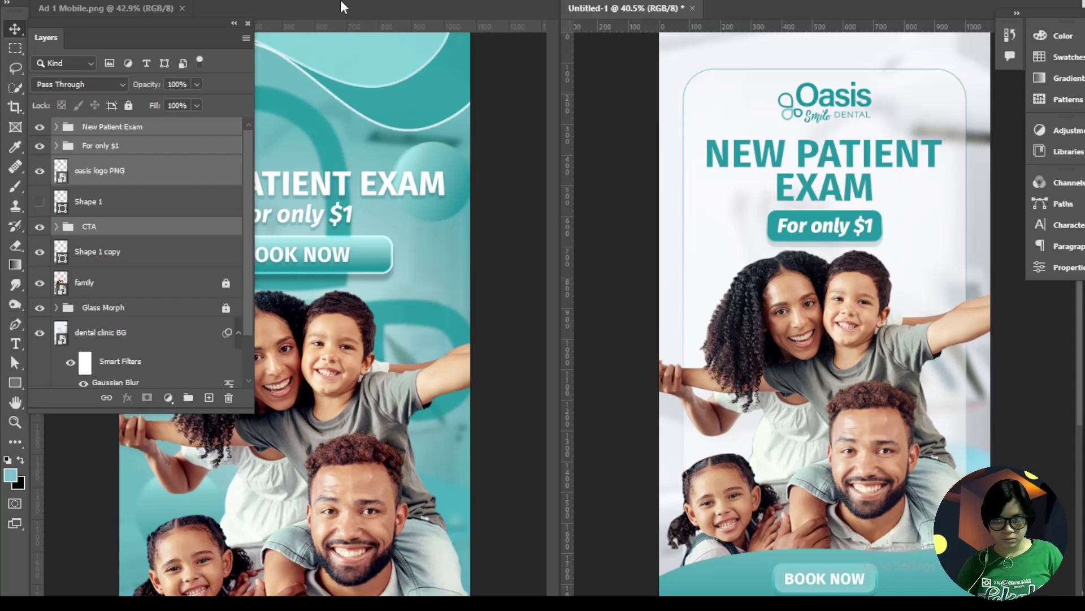
{"action": "left_click", "coordinate": [814, 101], "text": "ctrl"}
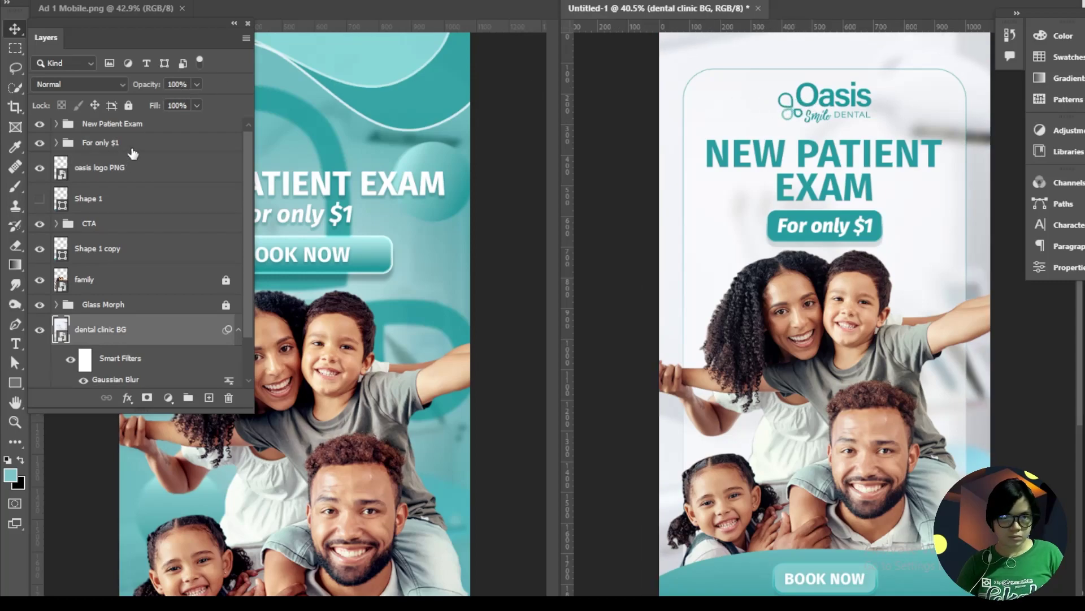
Step: Adjust the Oasis logo's horizontal position so it sits centred above the headline
{"action": "left_click", "coordinate": [131, 170]}
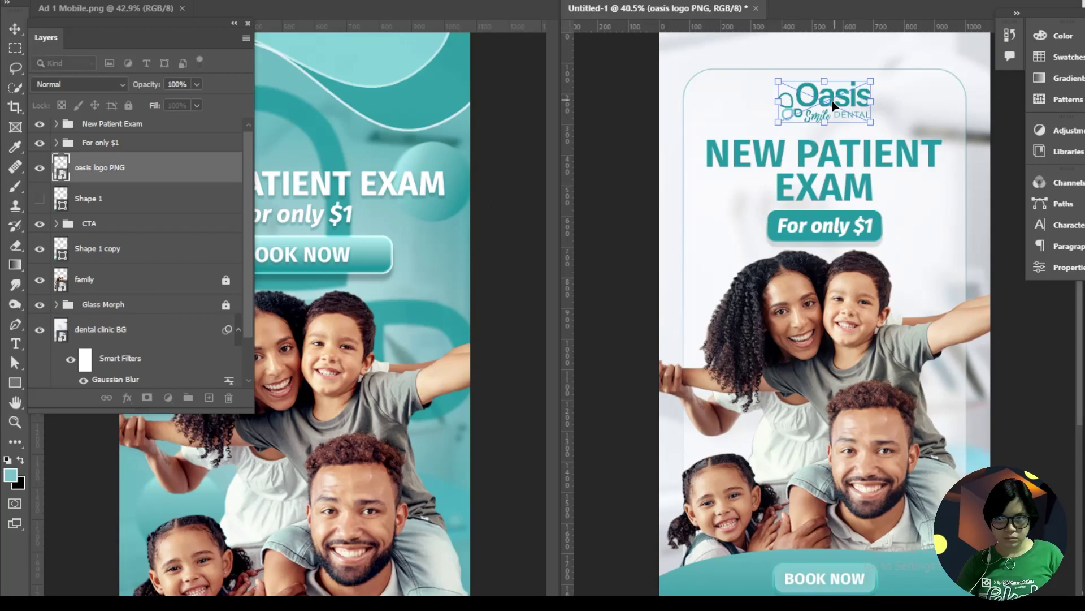
{"action": "left_click_drag", "start_coordinate": [833, 105], "coordinate": [831, 106]}
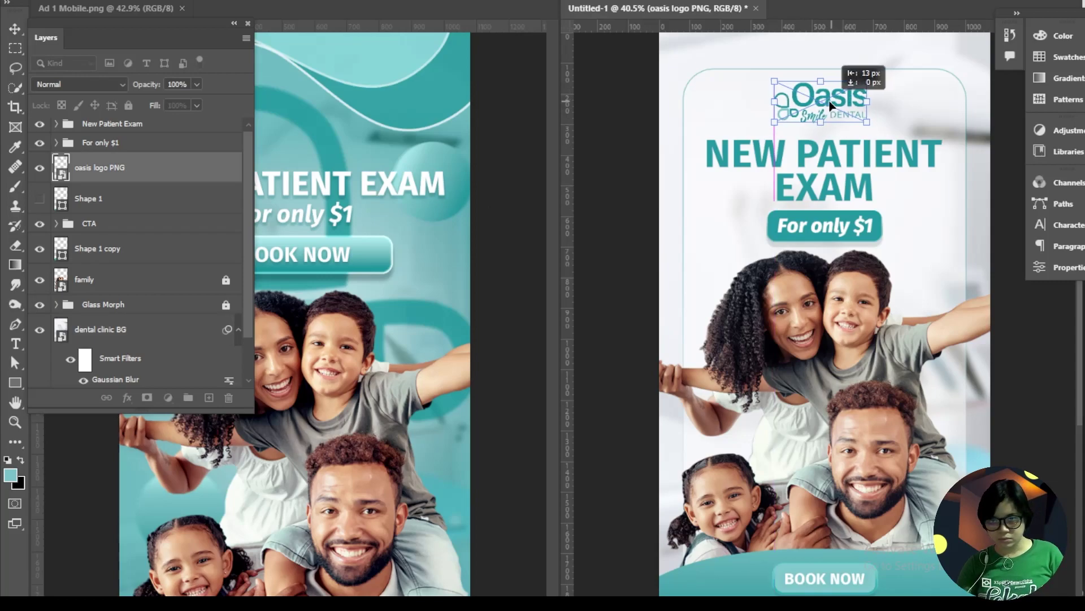
{"action": "left_click_drag", "start_coordinate": [831, 105], "coordinate": [837, 104]}
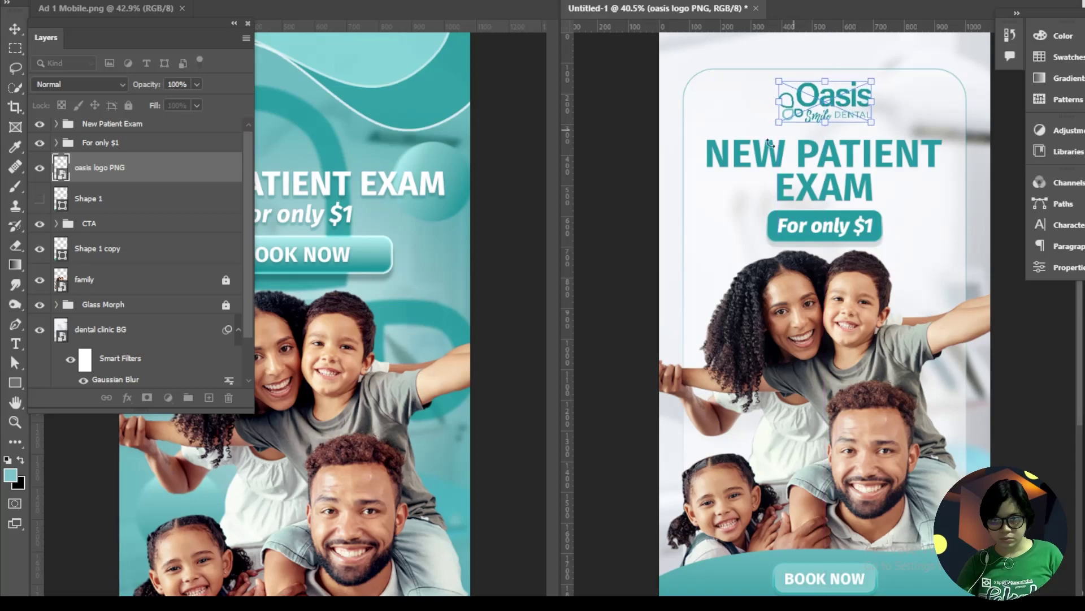
Step: Move the New Patient Exam headline up about 5 px, keeping it centred beneath the logo, and collapse the layer list to compare both ads
{"action": "left_click", "coordinate": [195, 127]}
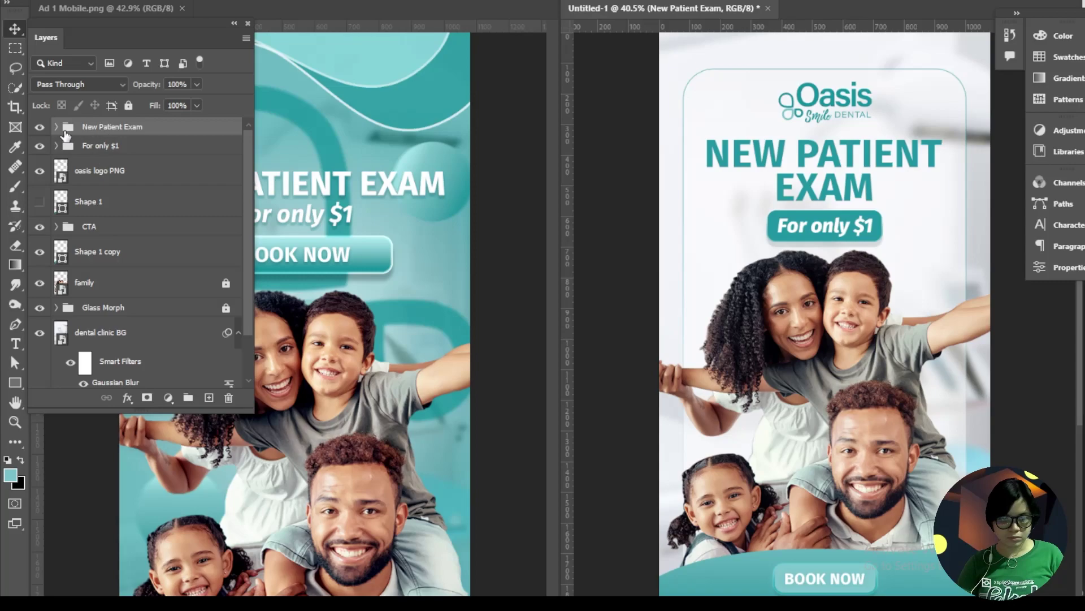
{"action": "left_click", "coordinate": [837, 186]}
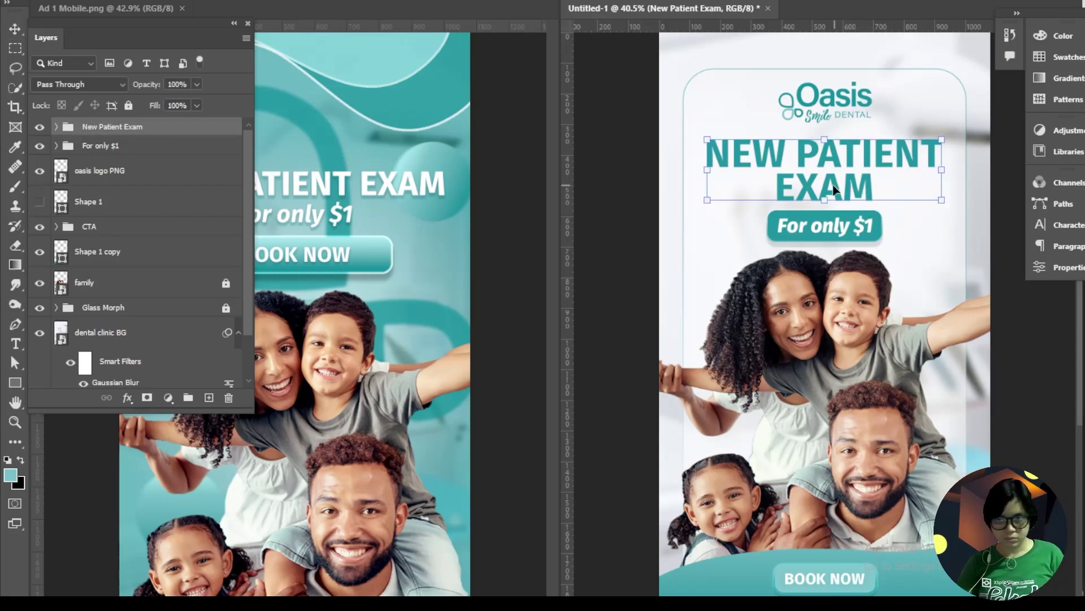
{"action": "left_click_drag", "start_coordinate": [838, 192], "coordinate": [840, 193]}
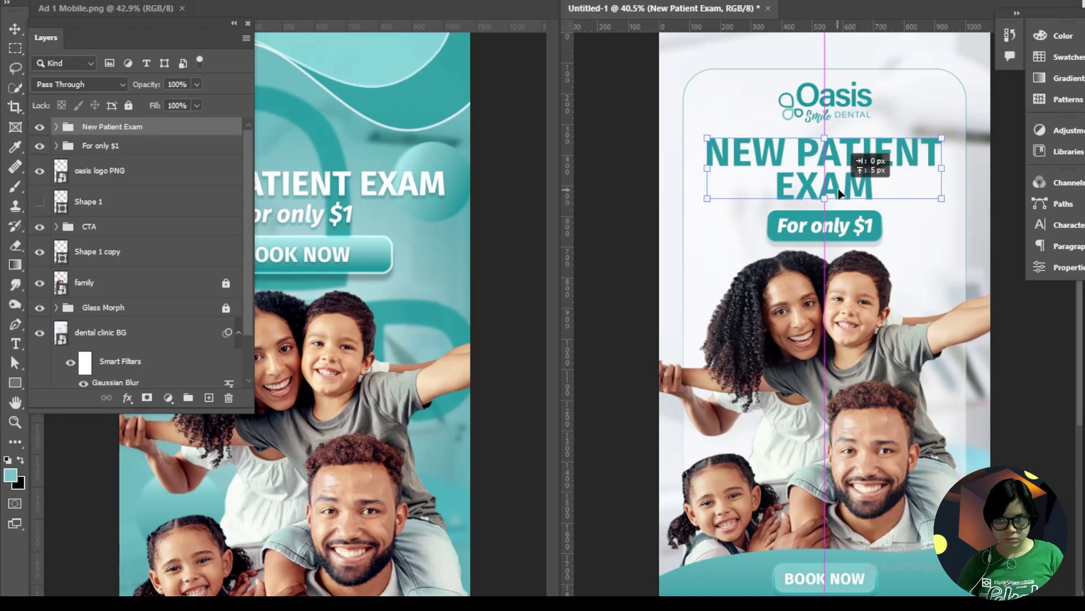
{"action": "left_click_drag", "start_coordinate": [839, 192], "coordinate": [839, 193]}
{"action": "left_click", "coordinate": [178, 169]}
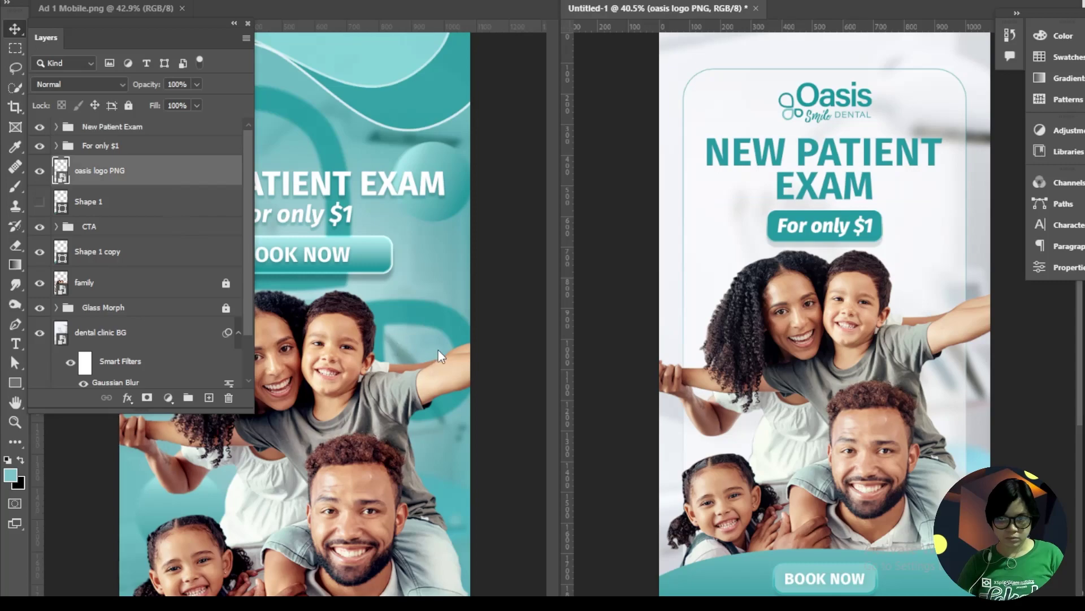
{"action": "left_click", "coordinate": [234, 23]}
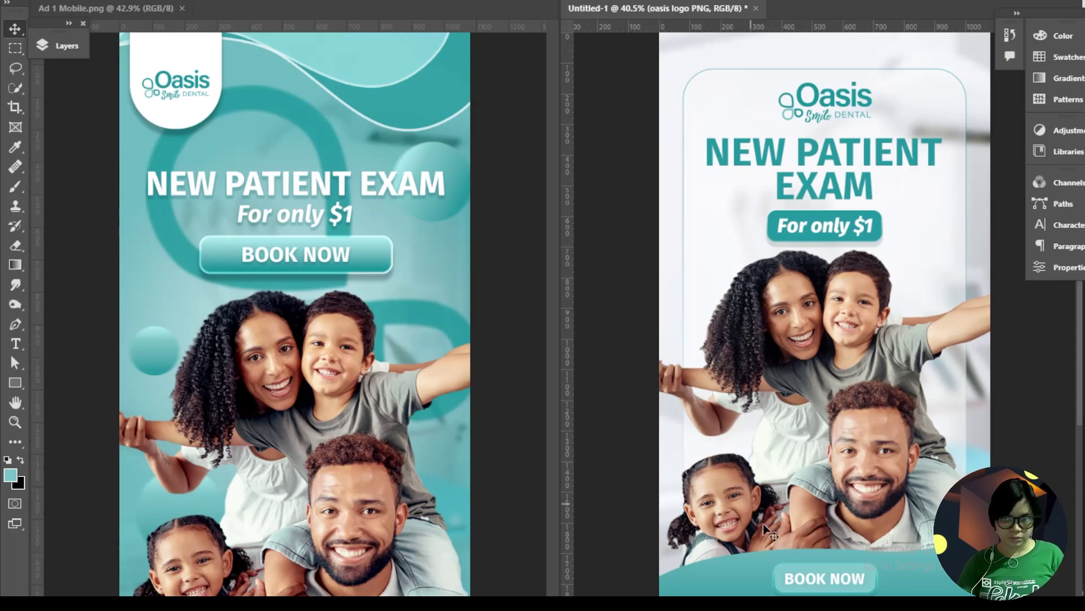
{"action": "mouse_move", "coordinate": [820, 604]}
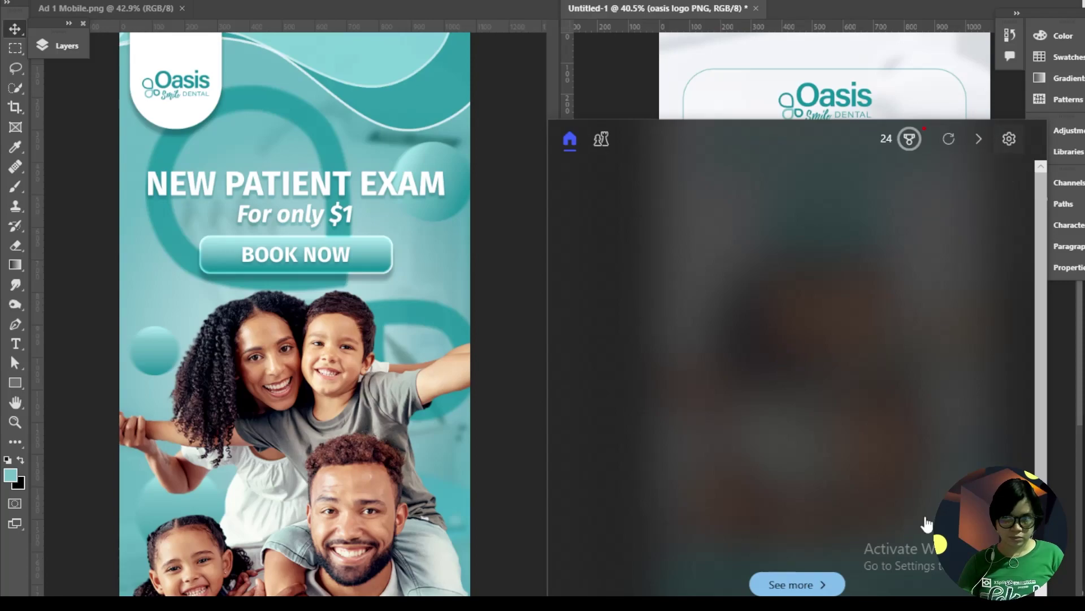
{"action": "key", "text": "alt+Tab"}
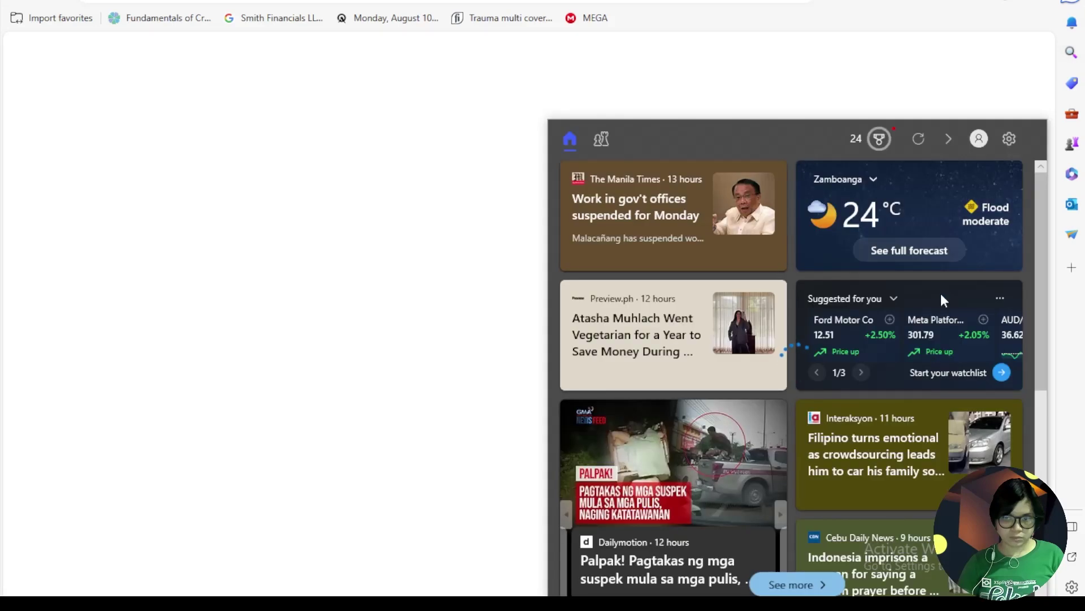
{"action": "key", "text": "alt+Tab"}
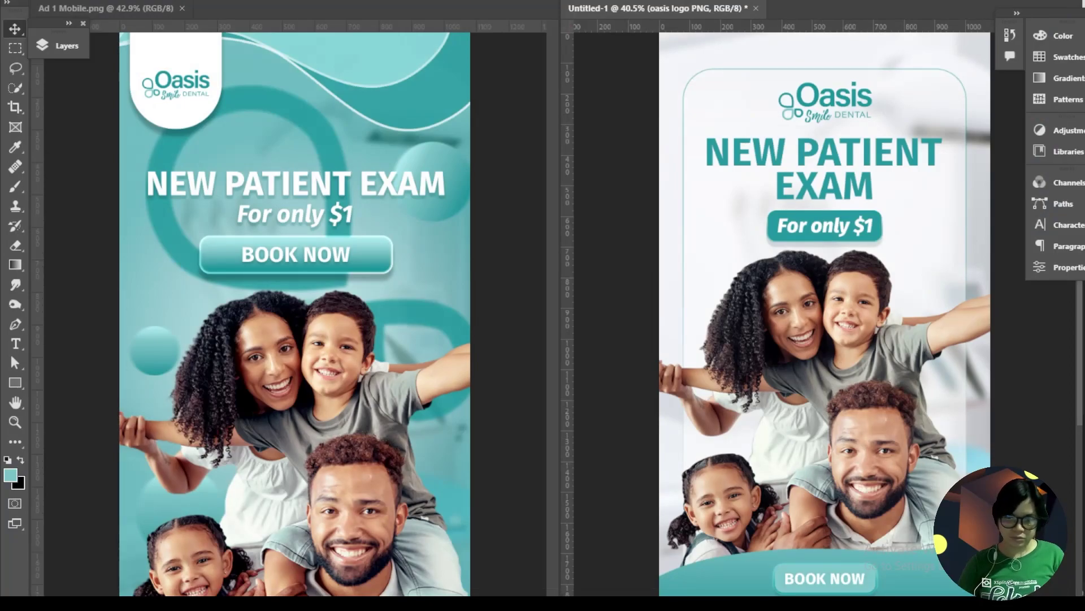
{"action": "key", "text": "alt+Tab"}
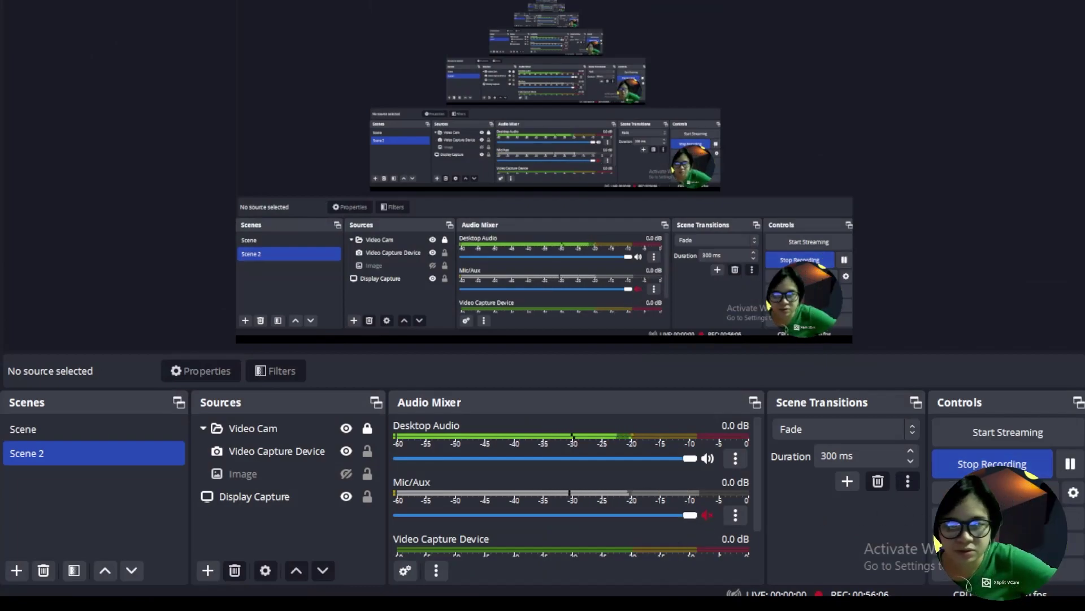
{"action": "key", "text": "alt+Tab"}
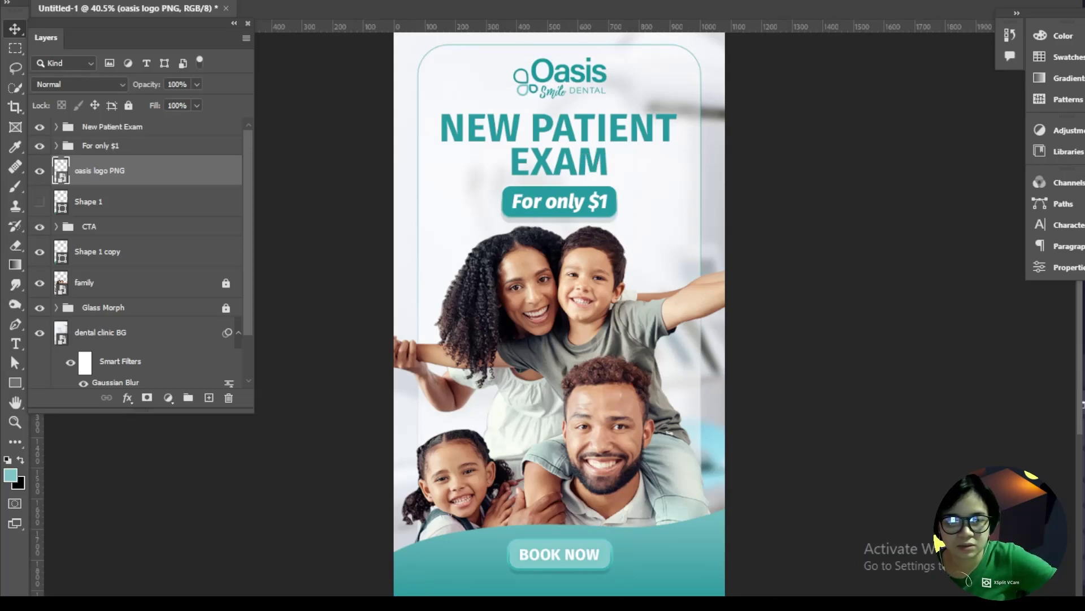
{"action": "key", "text": "alt+Tab"}
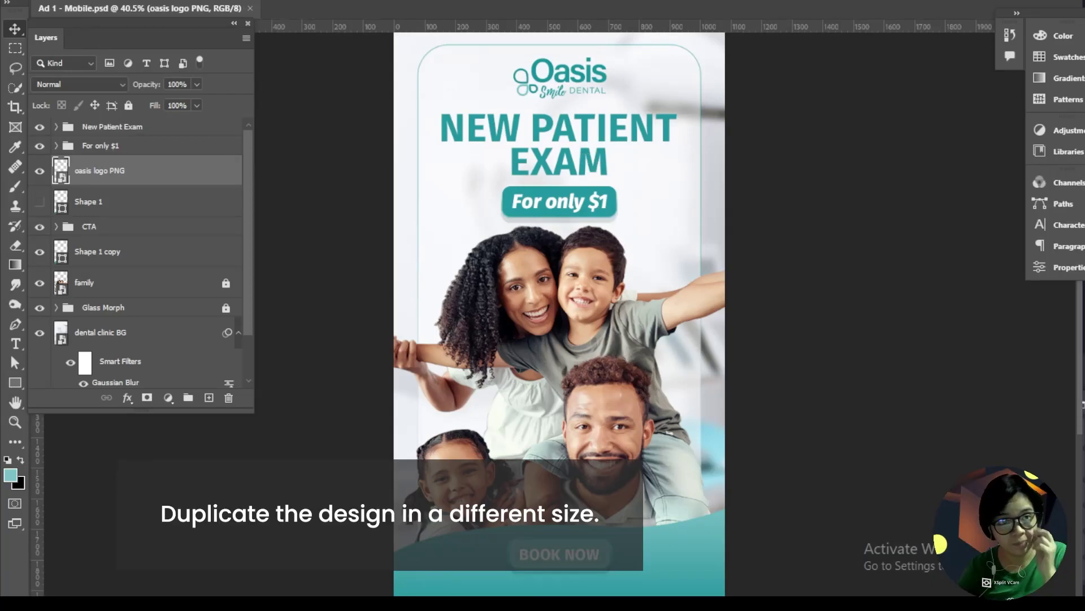
Step: Duplicate the mobile ad document as Ad 1 - Portrait, keeping its layers unmerged
{"action": "key", "text": "alt+f"}
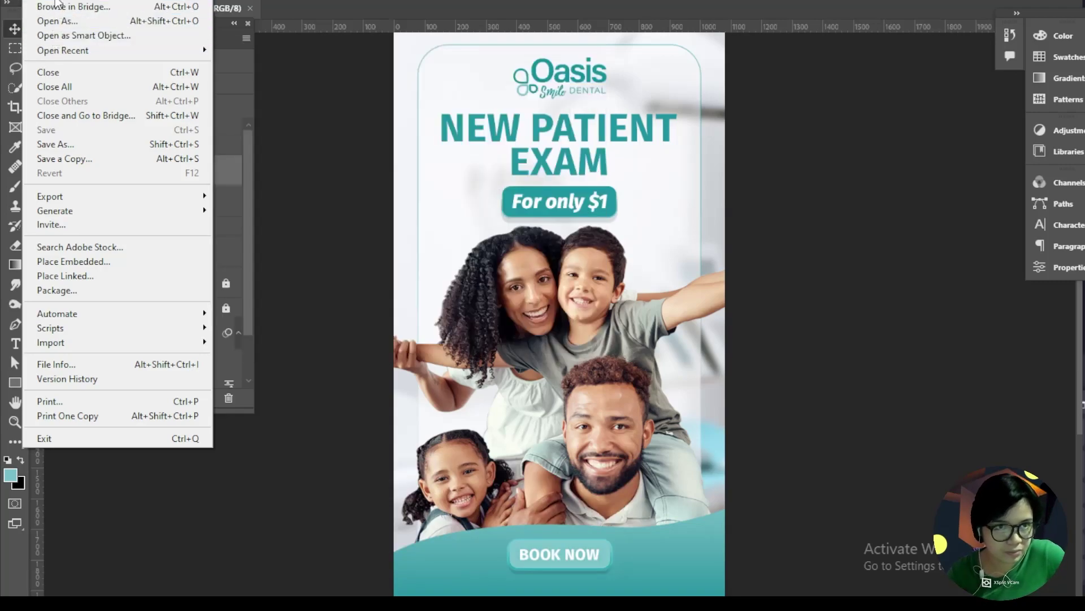
{"action": "mouse_move", "coordinate": [58, 0]}
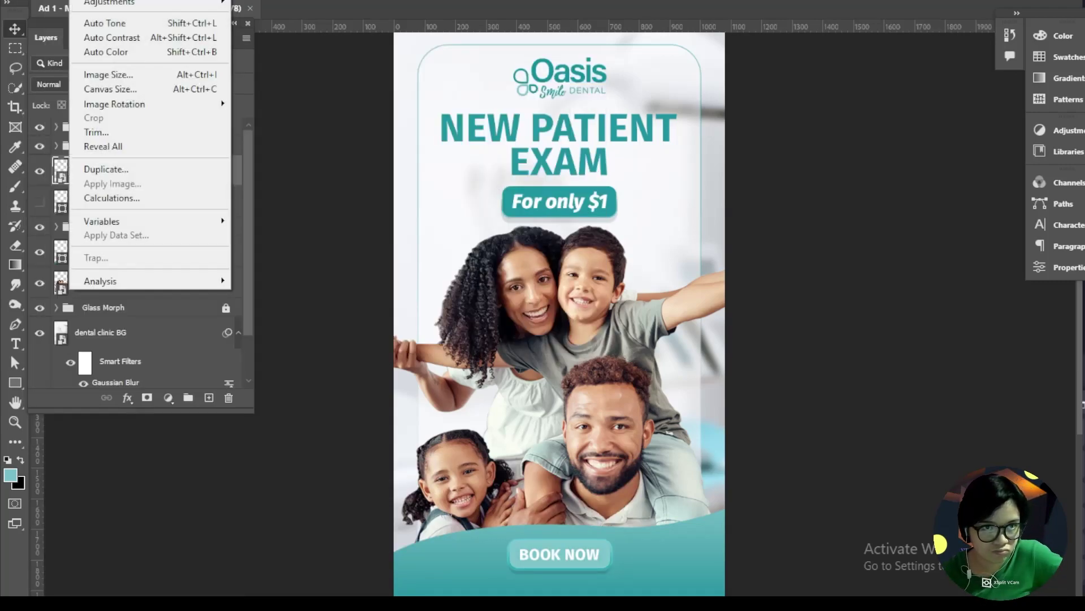
{"action": "left_click", "coordinate": [129, 172]}
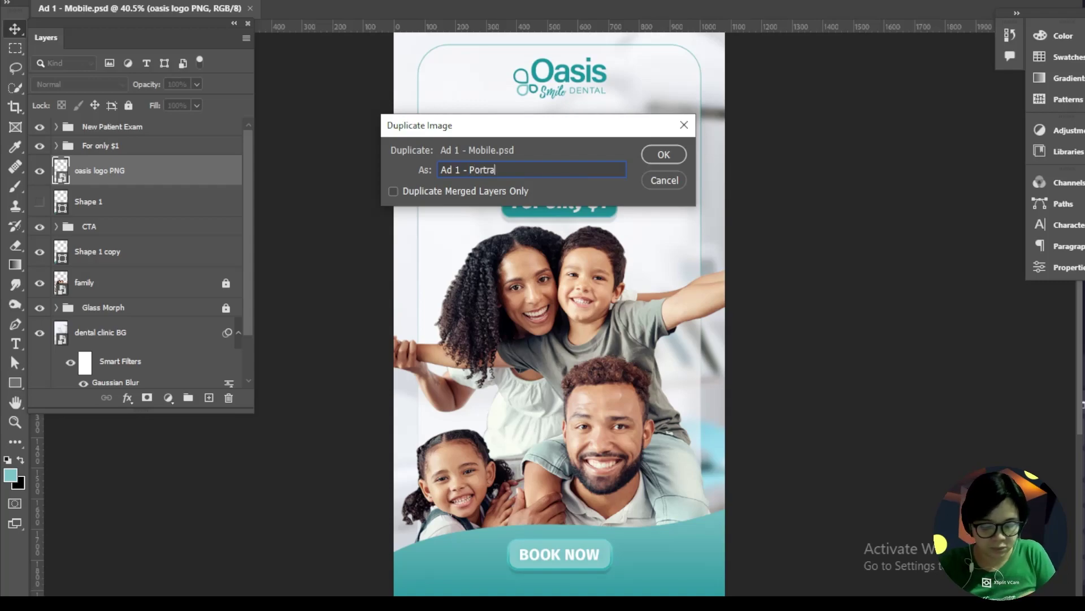
{"action": "key", "text": "Return"}
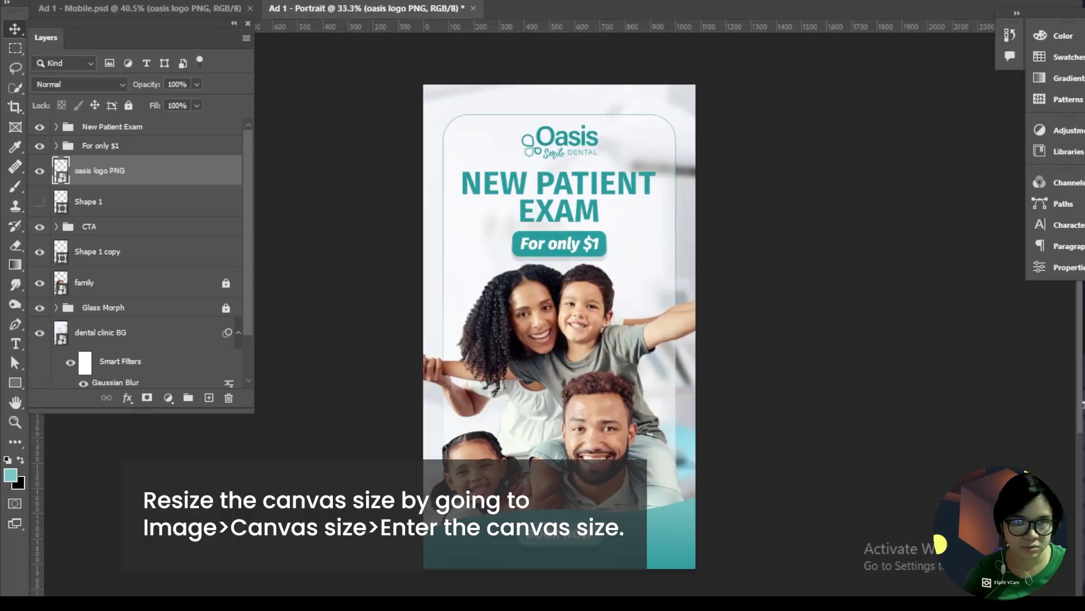
Step: Resize the Ad 1 - Portrait canvas to 960 x 1200 pixels from its centre, accepting the clipping
{"action": "left_click", "coordinate": [82, 0]}
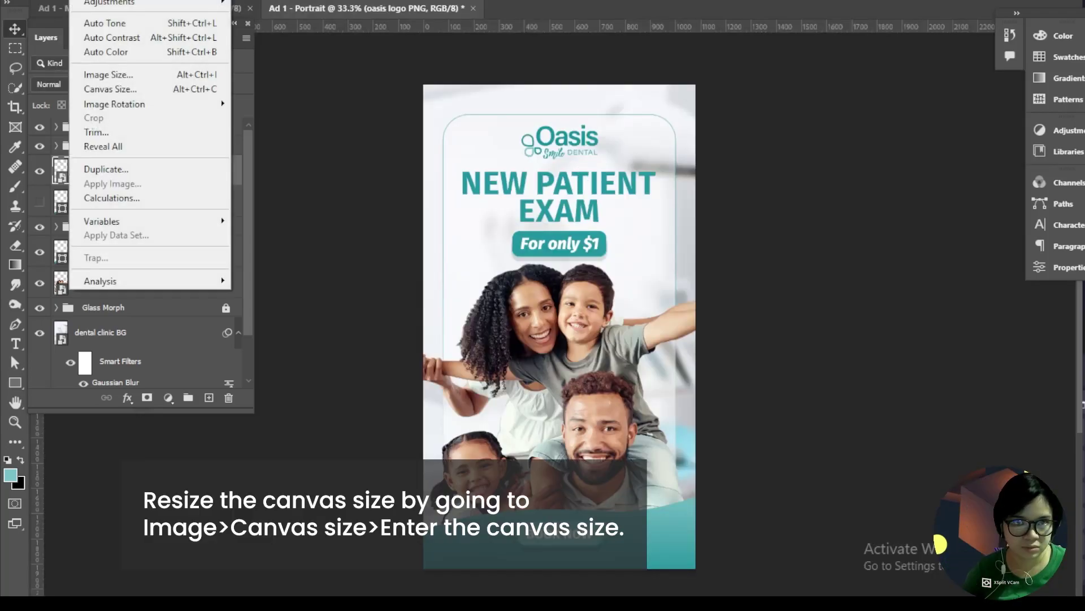
{"action": "left_click", "coordinate": [148, 93]}
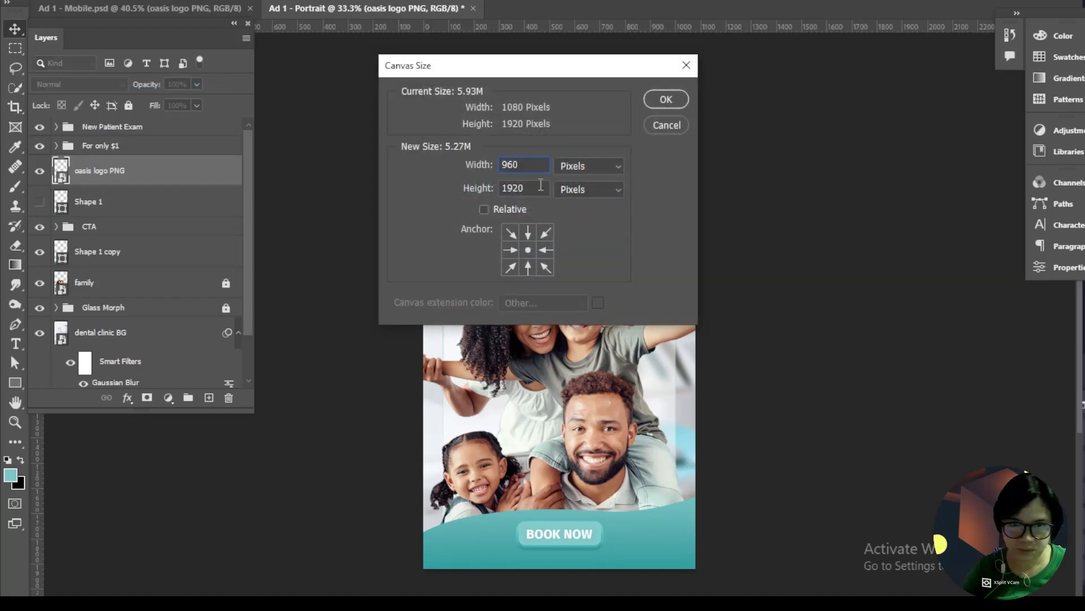
{"action": "type", "text": "1200"}
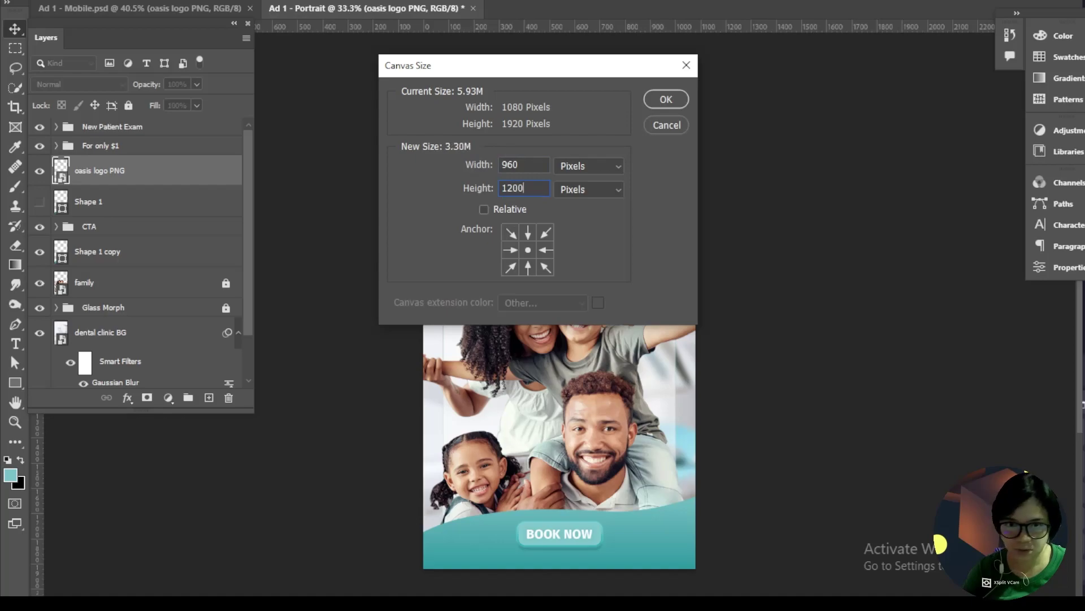
{"action": "key", "text": "Return"}
{"action": "left_click", "coordinate": [481, 206]}
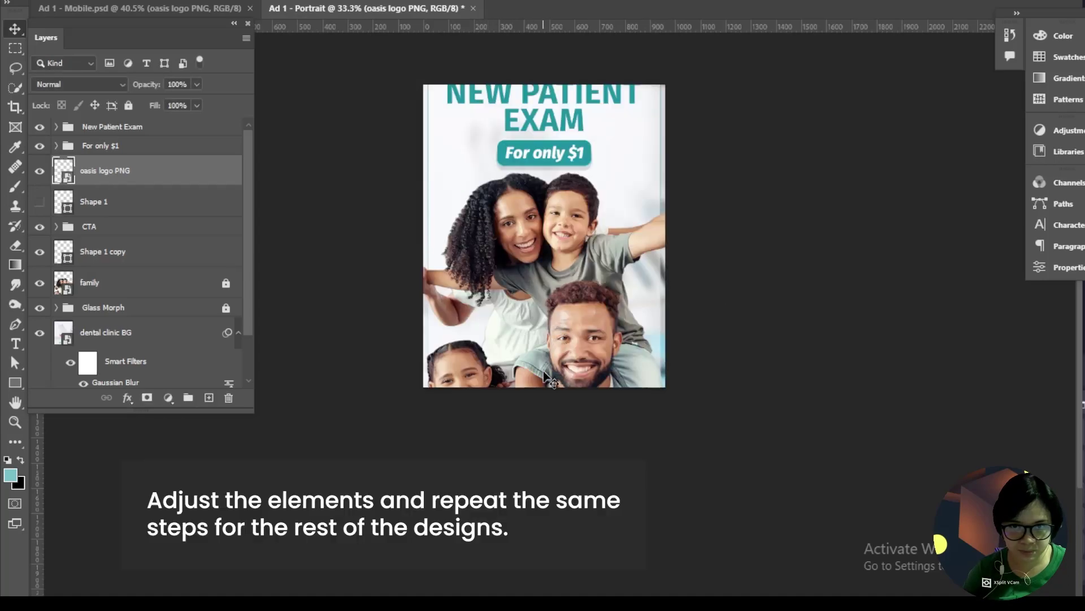
Step: Add a guide layout with 50 px margins around the portrait canvas
{"action": "scroll", "coordinate": [517, 374], "scroll_direction": "up", "scroll_amount": 1}
{"action": "scroll", "coordinate": [517, 376], "scroll_direction": "up", "scroll_amount": 1}
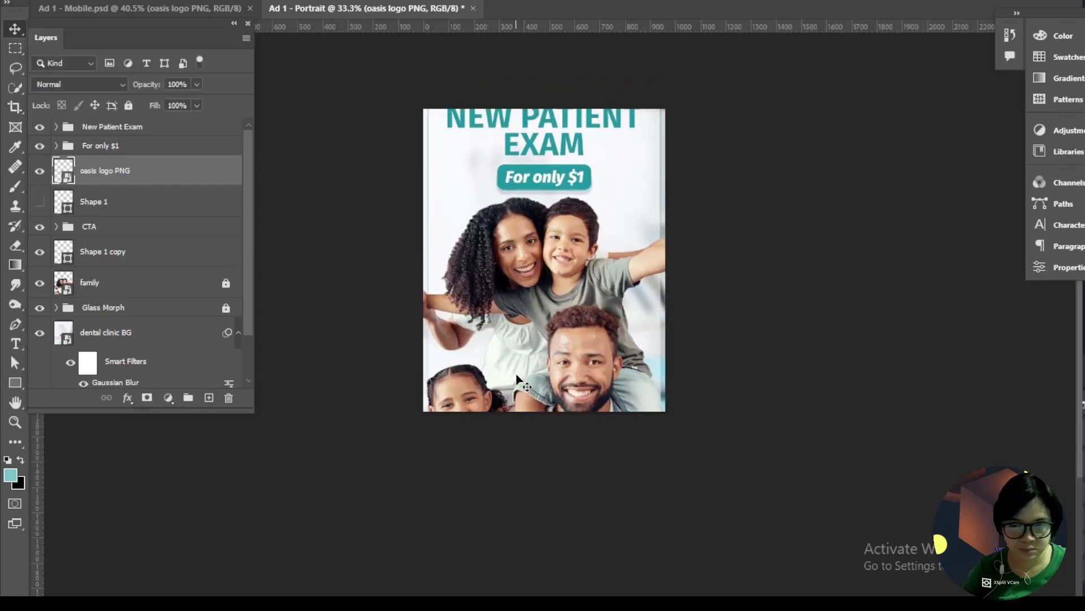
{"action": "left_click", "coordinate": [253, 1]}
{"action": "left_click", "coordinate": [447, 458]}
{"action": "double_click", "coordinate": [523, 312]}
{"action": "type", "text": "50"}
{"action": "double_click", "coordinate": [571, 312]}
{"action": "type", "text": "50"}
{"action": "key", "text": "Return"}
Step: Lock and hide the text, logo, CTA, wave and family layers above Glass Morph, and unlock the Glass Morph group
{"action": "scroll", "coordinate": [514, 127], "scroll_direction": "up", "scroll_amount": 1}
{"action": "left_click", "coordinate": [198, 251]}
{"action": "left_click", "coordinate": [128, 106]}
{"action": "left_click_drag", "start_coordinate": [39, 283], "coordinate": [40, 127]}
{"action": "left_click", "coordinate": [225, 308]}
Step: Try moving the Glass Morph group and dental clinic BG layer together to centre them on the portrait canvas
{"action": "left_click", "coordinate": [179, 308]}
{"action": "left_click", "coordinate": [165, 333], "text": "shift"}
{"action": "key", "text": "ctrl+t"}
{"action": "left_click_drag", "start_coordinate": [585, 324], "coordinate": [541, 328]}
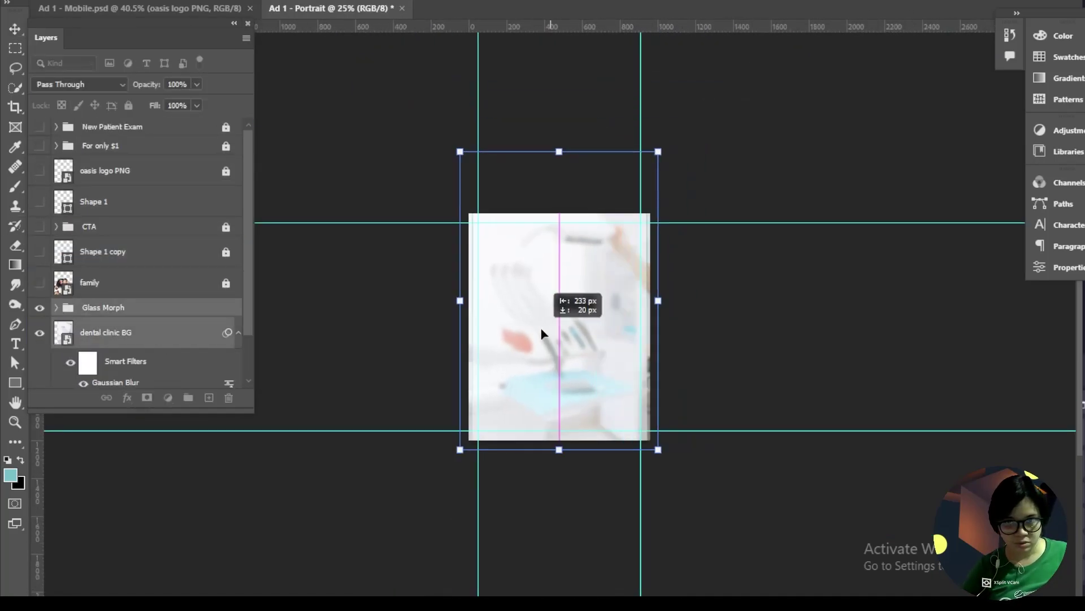
{"action": "scroll", "coordinate": [541, 328], "scroll_direction": "up", "scroll_amount": 2}
{"action": "key", "text": "Return"}
Step: Try free-transforming the Glass Morph group to reposition it over the portrait canvas
{"action": "left_click", "coordinate": [136, 331]}
{"action": "left_click", "coordinate": [56, 308]}
{"action": "left_click", "coordinate": [56, 306]}
{"action": "left_click", "coordinate": [104, 305]}
{"action": "key", "text": "ctrl+t"}
{"action": "left_click_drag", "start_coordinate": [624, 295], "coordinate": [584, 341]}
{"action": "left_click_drag", "start_coordinate": [558, 192], "coordinate": [557, 196]}
{"action": "key", "text": "Return"}
Step: Inspect the layers inside Glass Morph and try reshaping the group by its top and side edges to fit the margin guides
{"action": "left_click", "coordinate": [56, 306]}
{"action": "left_click", "coordinate": [56, 306]}
{"action": "scroll", "coordinate": [66, 325], "scroll_direction": "down", "scroll_amount": 2}
{"action": "left_click", "coordinate": [56, 268]}
{"action": "scroll", "coordinate": [60, 271], "scroll_direction": "down", "scroll_amount": 1}
{"action": "left_click", "coordinate": [127, 297]}
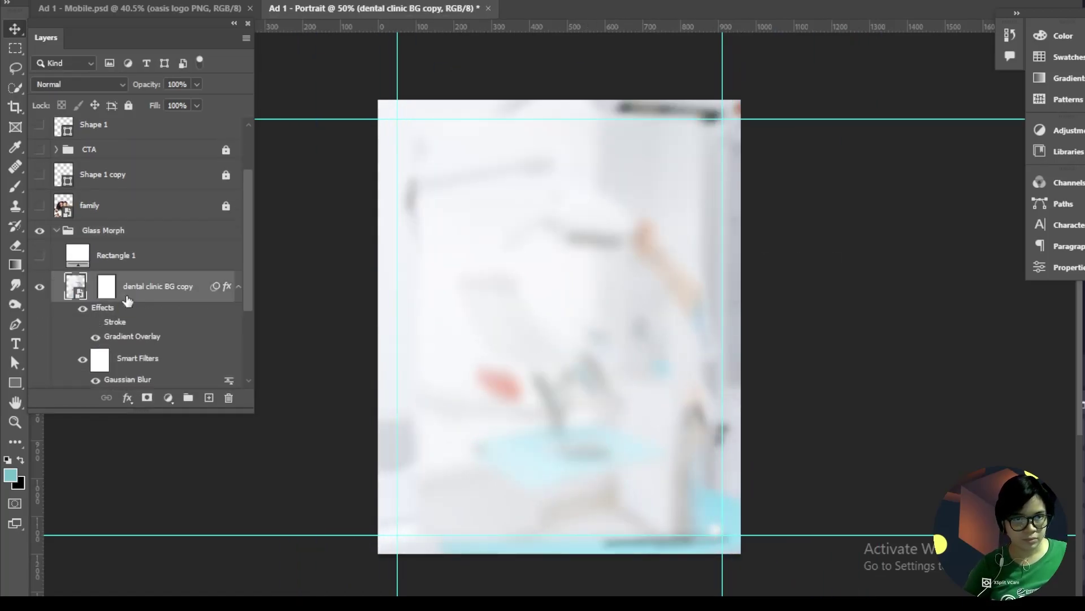
{"action": "left_click", "coordinate": [56, 231]}
{"action": "left_click", "coordinate": [116, 255]}
{"action": "key", "text": "ctrl+t"}
{"action": "left_click", "coordinate": [557, 216]}
{"action": "left_click_drag", "start_coordinate": [559, 101], "coordinate": [560, 119]}
{"action": "left_click_drag", "start_coordinate": [403, 336], "coordinate": [397, 337]}
{"action": "left_click_drag", "start_coordinate": [717, 337], "coordinate": [740, 336]}
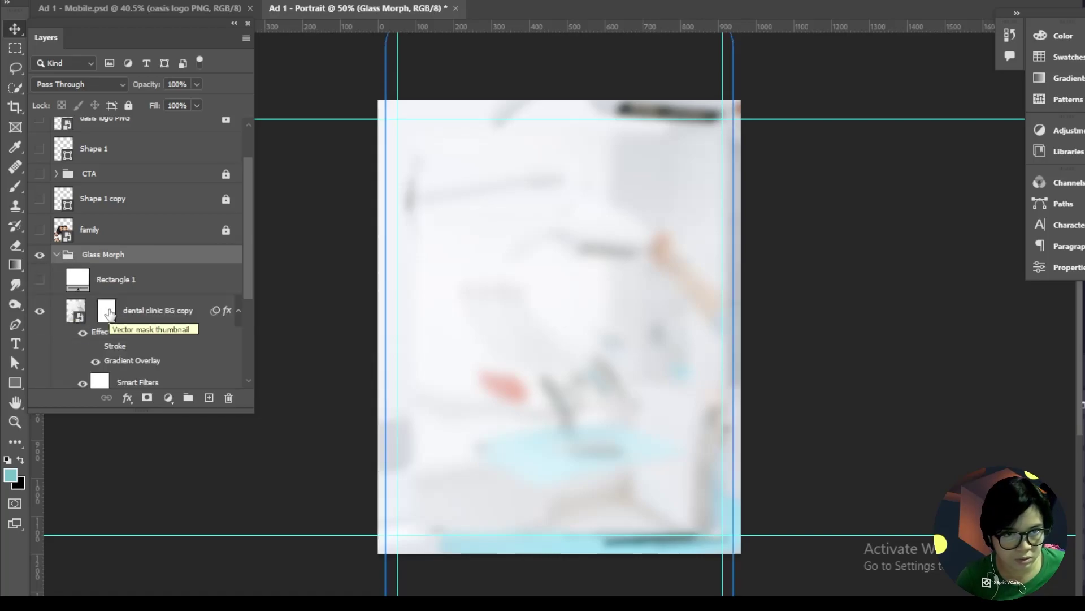
Step: Fit the dental clinic BG copy layer's rounded frame inside Glass Morph to the 50 px margin guides
{"action": "left_click", "coordinate": [78, 310]}
{"action": "key", "text": "ctrl+t"}
{"action": "key", "text": "Return"}
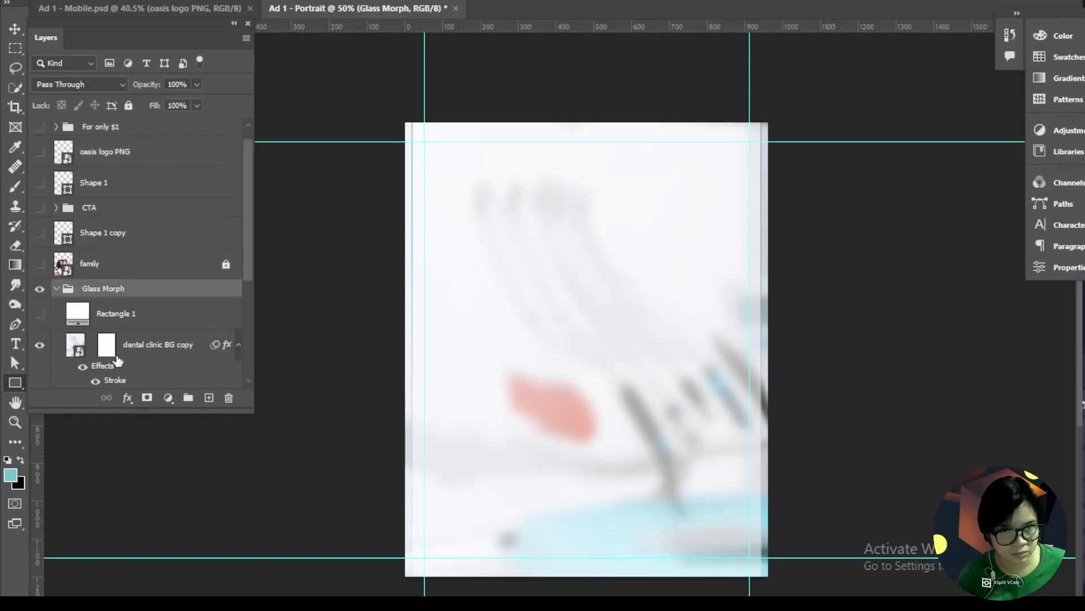
{"action": "left_click", "coordinate": [72, 300]}
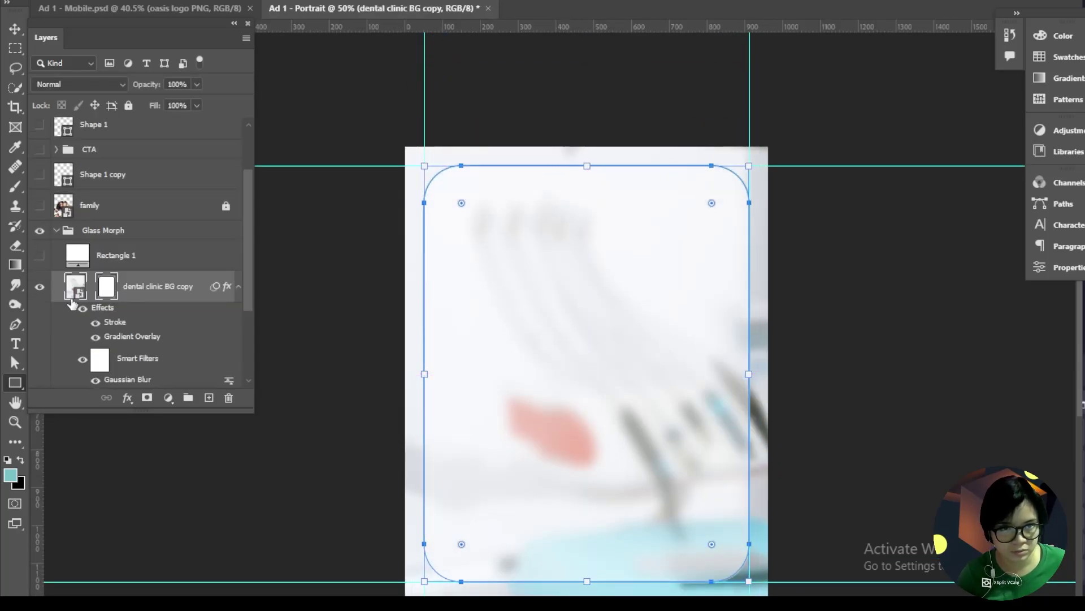
{"action": "key", "text": "ctrl+t"}
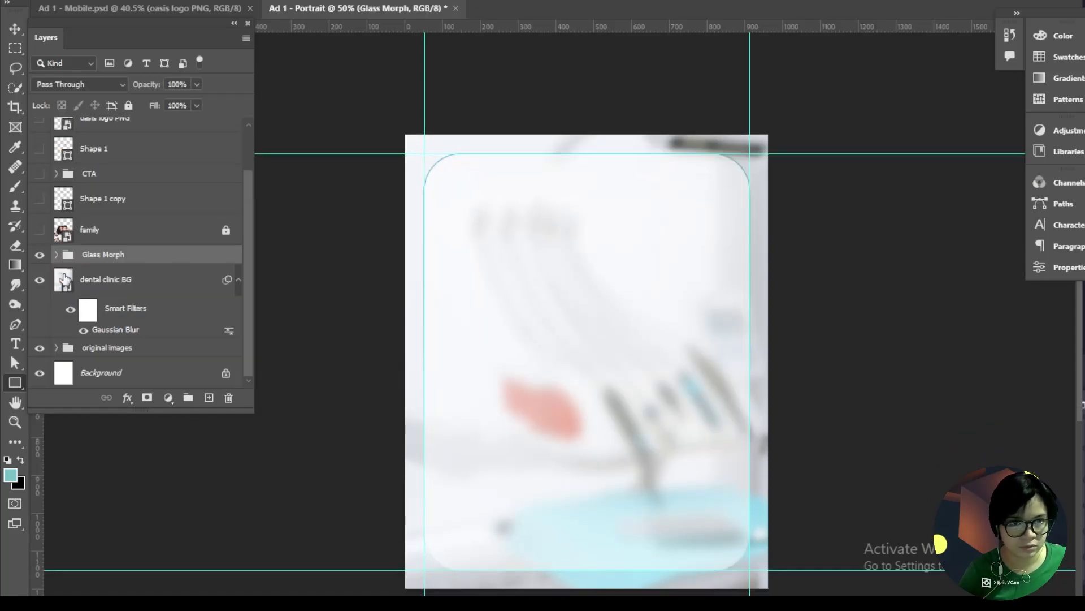
Step: Show the family photo, New Patient Exam and For only $1, and scale the two text groups down beneath the logo
{"action": "left_click", "coordinate": [89, 229]}
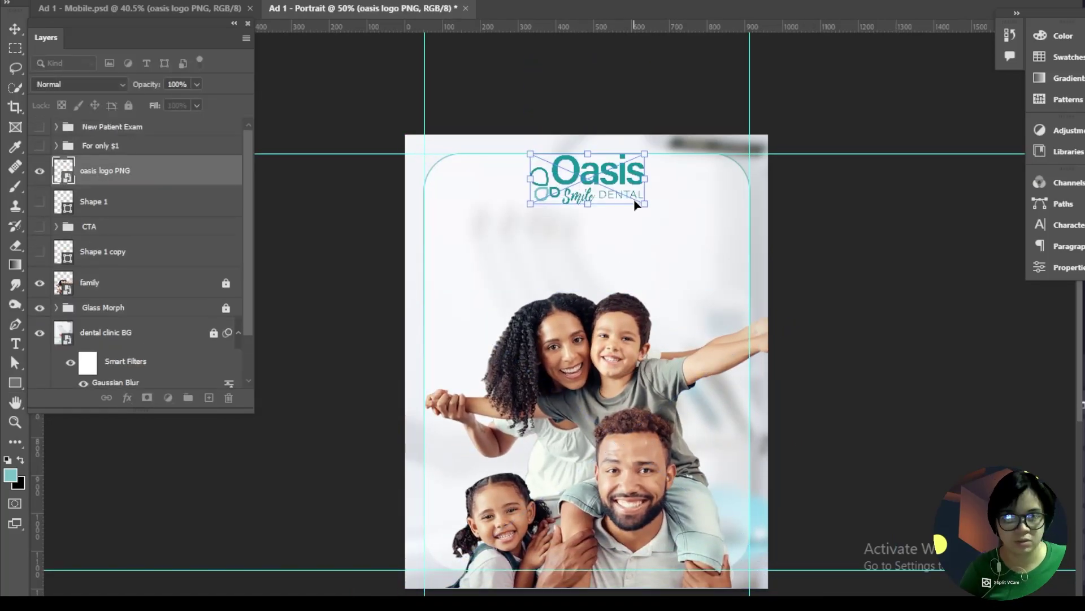
{"action": "left_click", "coordinate": [39, 127]}
{"action": "left_click", "coordinate": [40, 145]}
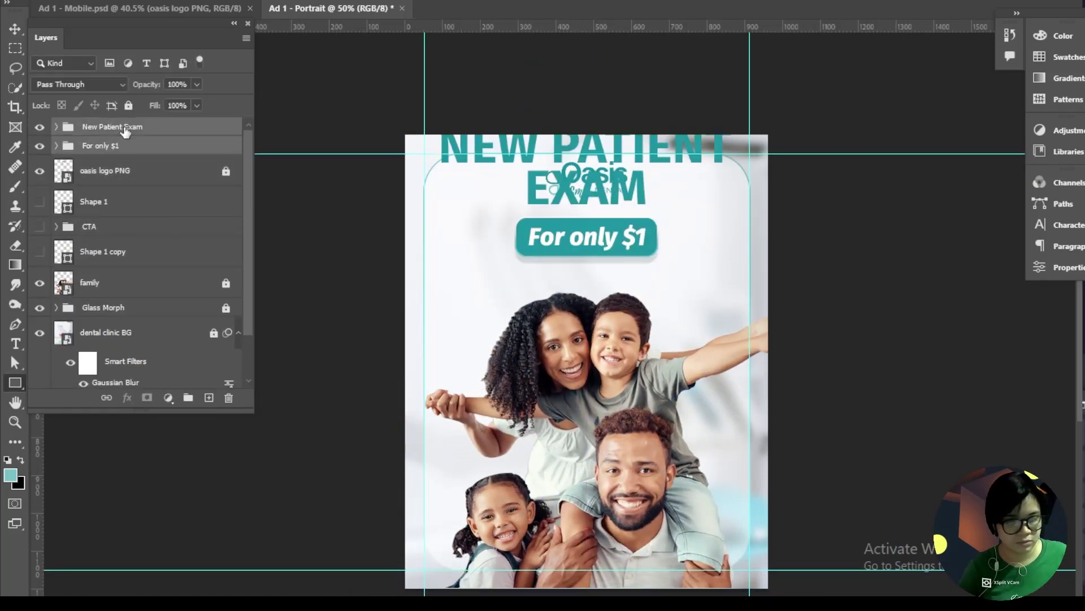
{"action": "left_click", "coordinate": [89, 148]}
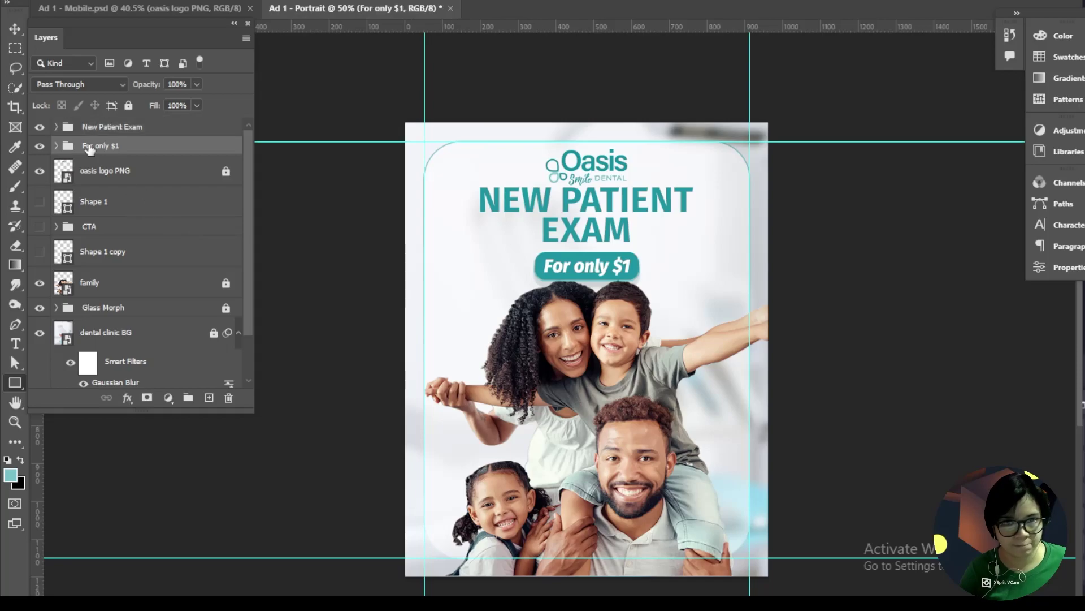
Step: Rewrite the headline on a single line as NEW PATIENT EXAM, with the separate EXAM text layer hidden
{"action": "left_click", "coordinate": [56, 127]}
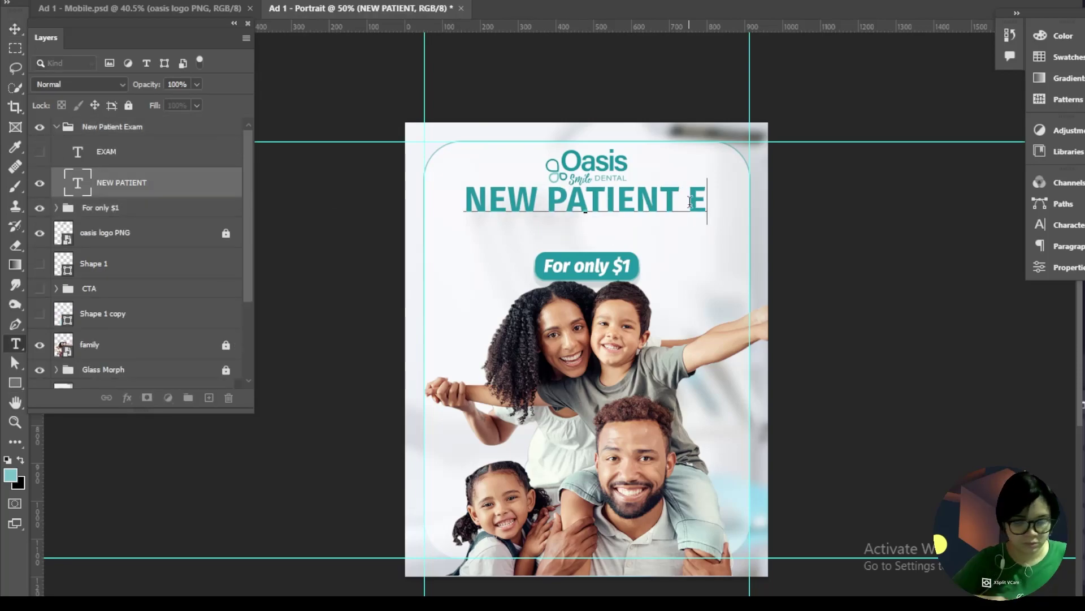
{"action": "key", "text": "Return"}
{"action": "left_click", "coordinate": [199, 230]}
{"action": "left_click", "coordinate": [56, 126]}
Step: Scale the New Patient Exam headline group to about 802 px wide, centred beneath the logo
{"action": "left_click", "coordinate": [112, 127]}
{"action": "key", "text": "ctrl+t"}
{"action": "left_click_drag", "start_coordinate": [730, 197], "coordinate": [735, 190]}
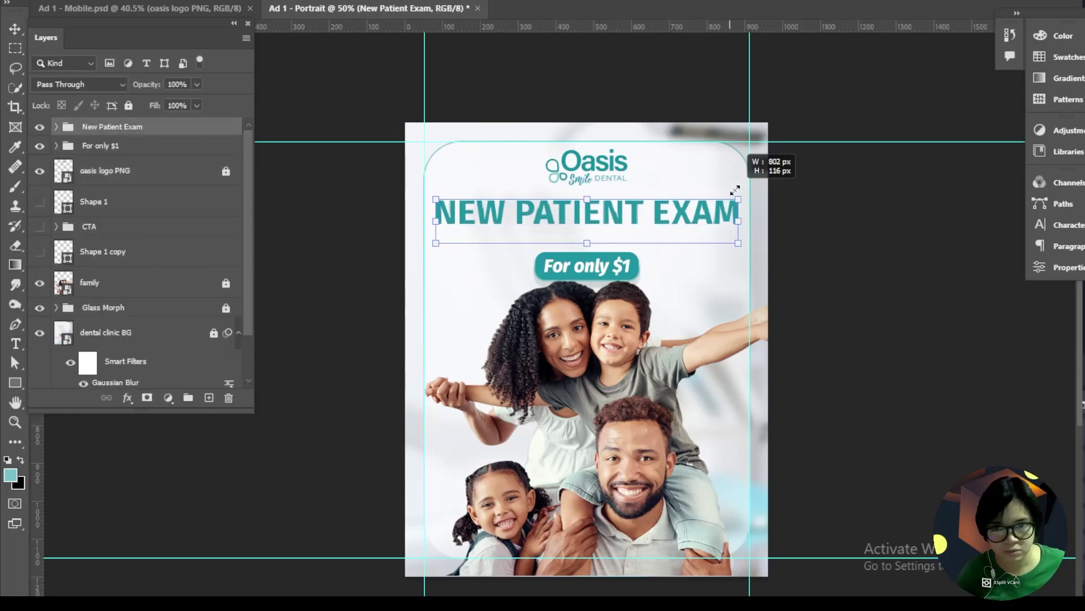
{"action": "left_click", "coordinate": [145, 196]}
Step: Enlarge the For only $1 badge slightly, move it up under the headline, and lock both text groups
{"action": "left_click", "coordinate": [122, 146]}
{"action": "key", "text": "ctrl+t"}
{"action": "left_click_drag", "start_coordinate": [640, 252], "coordinate": [587, 251]}
{"action": "left_click", "coordinate": [137, 259]}
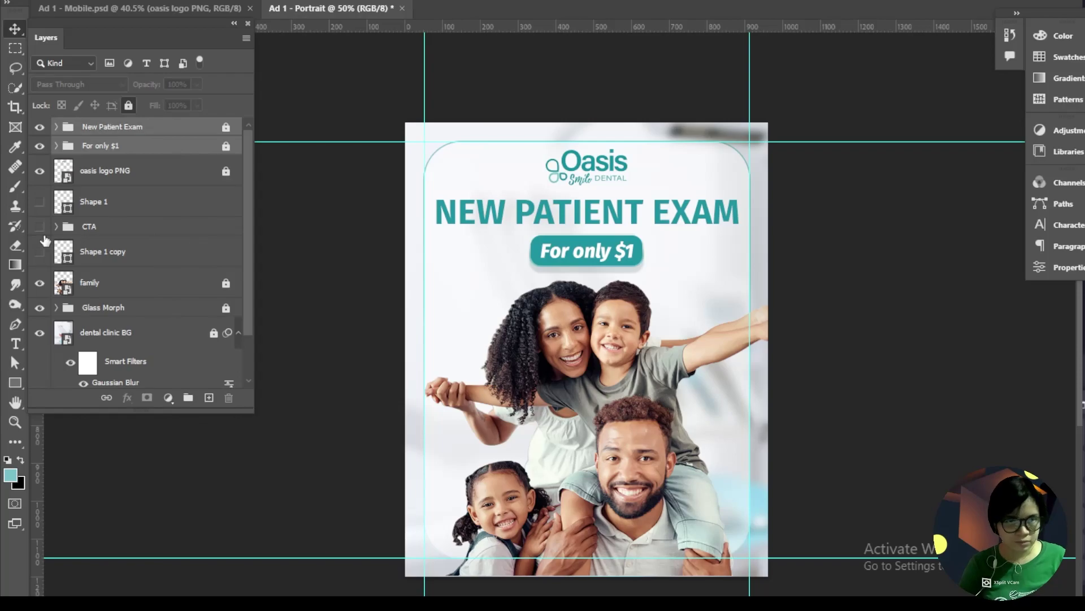
Step: Show the CTA group and the Shape 1 copy wave, and move the wave up onto the canvas's lower edge
{"action": "left_click", "coordinate": [170, 285]}
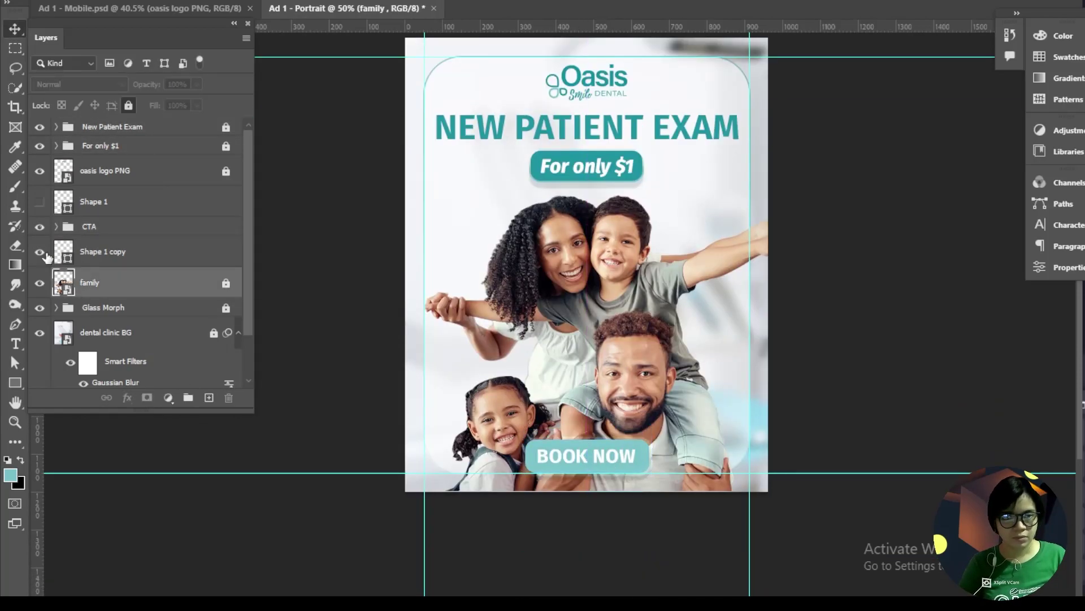
{"action": "key", "text": "ctrl+minus"}
{"action": "key", "text": "ctrl+minus"}
{"action": "left_click", "coordinate": [103, 252]}
{"action": "left_click_drag", "start_coordinate": [569, 401], "coordinate": [570, 353]}
{"action": "left_click", "coordinate": [154, 285]}
Step: Unlock the For only $1 badge and nudge it slightly closer to the headline
{"action": "key", "text": "ctrl+plus"}
{"action": "key", "text": "ctrl+plus"}
{"action": "key", "text": "ctrl+plus"}
{"action": "left_click", "coordinate": [182, 148]}
{"action": "left_click", "coordinate": [226, 146]}
{"action": "key", "text": "ctrl+t"}
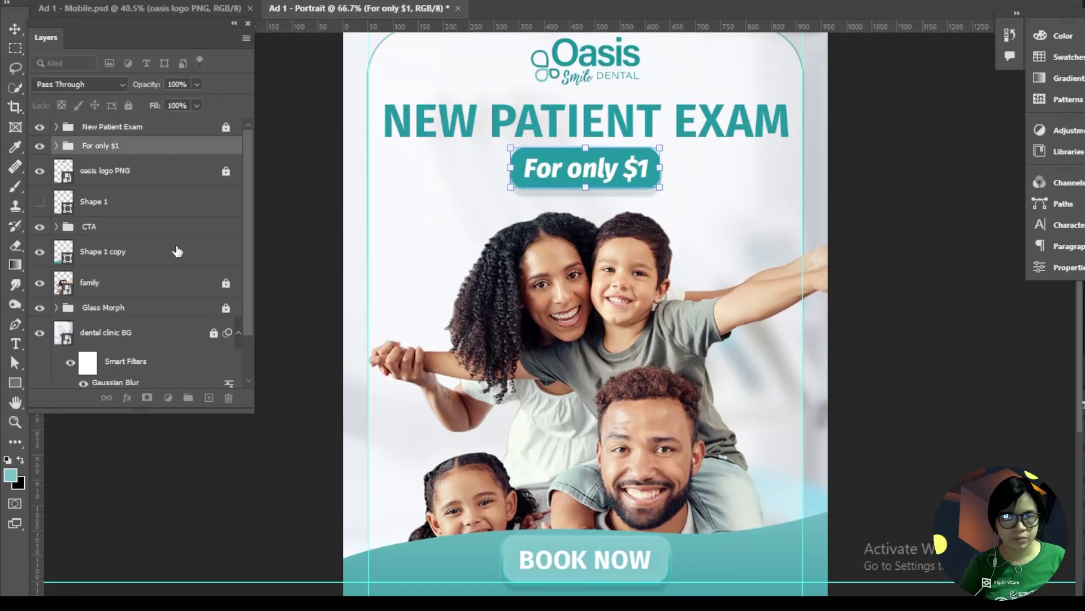
Step: Unlock the family photo, move it up slightly, and lock it and the For only $1 badge again
{"action": "left_click", "coordinate": [226, 284]}
{"action": "left_click_drag", "start_coordinate": [626, 334], "coordinate": [626, 319]}
{"action": "scroll", "coordinate": [626, 318], "scroll_direction": "down", "scroll_amount": 2}
{"action": "left_click", "coordinate": [129, 106]}
{"action": "left_click", "coordinate": [153, 146]}
{"action": "left_click", "coordinate": [129, 106]}
Step: Scale the BOOK NOW button down and hide the Shape 1 copy wave
{"action": "left_click", "coordinate": [153, 252]}
{"action": "left_click_drag", "start_coordinate": [727, 508], "coordinate": [650, 517]}
{"action": "left_click", "coordinate": [153, 227]}
{"action": "left_click", "coordinate": [112, 311]}
{"action": "left_click", "coordinate": [39, 252]}
Step: Unlock the family photo, enlarge it slightly and reposition it below the For only $1 badge
{"action": "left_click", "coordinate": [170, 283]}
{"action": "left_click", "coordinate": [226, 284]}
{"action": "left_click_drag", "start_coordinate": [890, 533], "coordinate": [910, 549]}
{"action": "left_click_drag", "start_coordinate": [631, 386], "coordinate": [627, 400]}
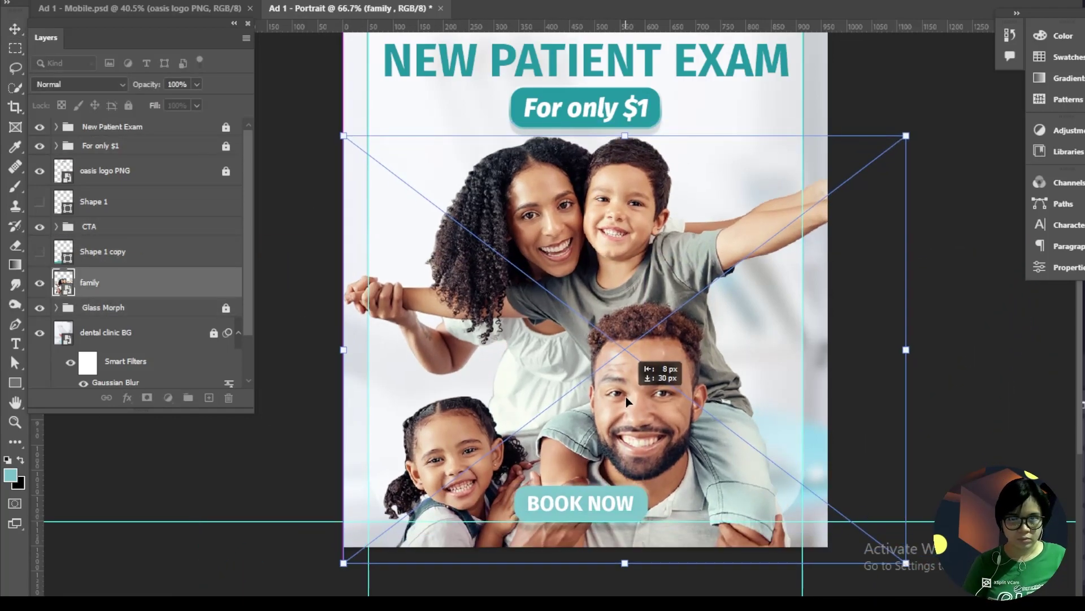
Step: Show the Shape 1 copy wave again and make the BOOK NOW button smaller, centred on the wave
{"action": "left_click", "coordinate": [105, 252]}
{"action": "scroll", "coordinate": [479, 412], "scroll_direction": "up", "scroll_amount": 3}
{"action": "left_click", "coordinate": [39, 251]}
{"action": "scroll", "coordinate": [473, 548], "scroll_direction": "down", "scroll_amount": 2}
{"action": "left_click", "coordinate": [106, 226]}
{"action": "left_click_drag", "start_coordinate": [609, 513], "coordinate": [625, 516]}
{"action": "left_click", "coordinate": [105, 332]}
{"action": "left_click", "coordinate": [105, 259]}
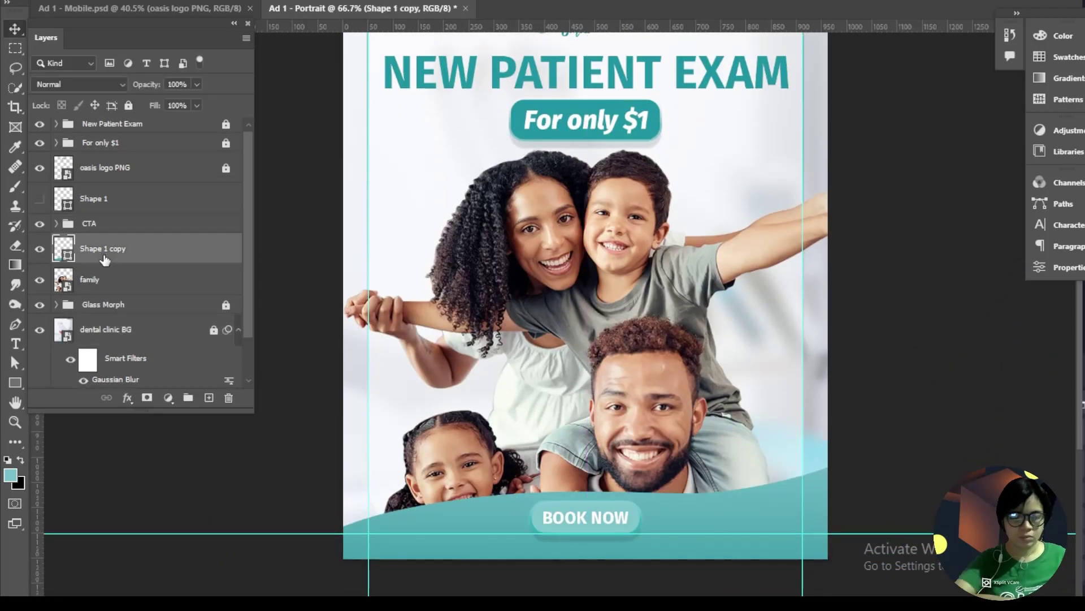
Step: Scale the family photo down slightly and reposition it between the side guides
{"action": "left_click_drag", "start_coordinate": [933, 152], "coordinate": [931, 150]}
{"action": "left_click", "coordinate": [105, 280]}
{"action": "left_click_drag", "start_coordinate": [905, 149], "coordinate": [884, 165]}
{"action": "left_click_drag", "start_coordinate": [682, 300], "coordinate": [686, 297]}
Step: Shift the Shape 1 copy wave to the right and move the BOOK NOW button to the canvas's lower right
{"action": "left_click_drag", "start_coordinate": [737, 488], "coordinate": [758, 493]}
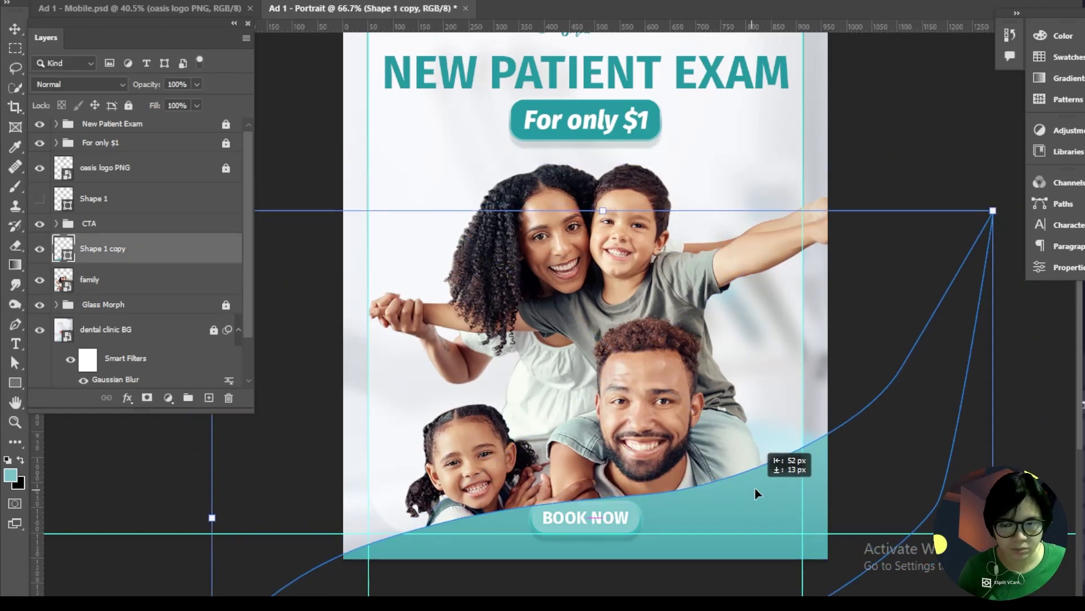
{"action": "left_click_drag", "start_coordinate": [588, 513], "coordinate": [738, 513]}
{"action": "left_click", "coordinate": [667, 517]}
Step: Transform and reposition the Shape 1 copy wave so it sweeps up toward the right behind the BOOK NOW button
{"action": "left_click", "coordinate": [26, 2]}
{"action": "left_click", "coordinate": [317, 526]}
{"action": "left_click_drag", "start_coordinate": [956, 190], "coordinate": [816, 87]}
{"action": "left_click_drag", "start_coordinate": [735, 498], "coordinate": [738, 513]}
{"action": "mouse_move", "coordinate": [1042, 412]}
{"action": "left_mouse_down"}
{"action": "mouse_move", "coordinate": [1036, 396]}
{"action": "mouse_move", "coordinate": [1042, 414]}
{"action": "left_mouse_up"}
{"action": "key", "text": "Return"}
Step: Shift the first two colour stops of the wave's gradient fill toward its light end
{"action": "double_click", "coordinate": [63, 248]}
{"action": "left_click", "coordinate": [821, 73]}
{"action": "left_click_drag", "start_coordinate": [783, 486], "coordinate": [797, 486]}
{"action": "left_click_drag", "start_coordinate": [914, 487], "coordinate": [933, 487]}
{"action": "left_click_drag", "start_coordinate": [820, 208], "coordinate": [249, 146]}
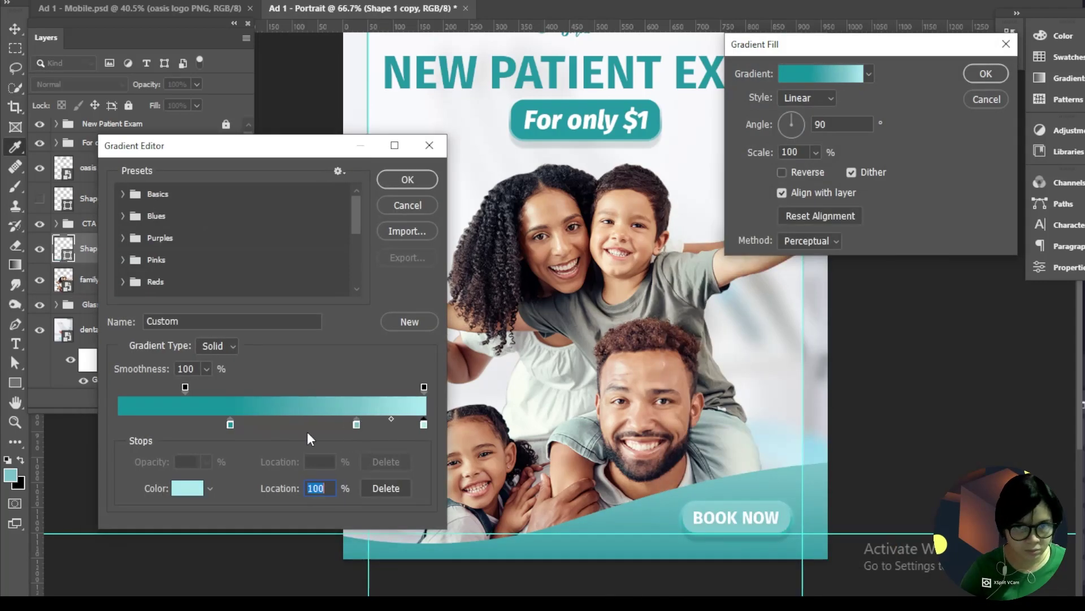
{"action": "left_click", "coordinate": [408, 180]}
{"action": "left_click", "coordinate": [985, 74]}
Step: Nudge the BOOK NOW button slightly to the right
{"action": "left_click_drag", "start_coordinate": [746, 523], "coordinate": [758, 523]}
{"action": "left_click", "coordinate": [764, 492]}
{"action": "scroll", "coordinate": [678, 395], "scroll_direction": "up", "scroll_amount": 2}
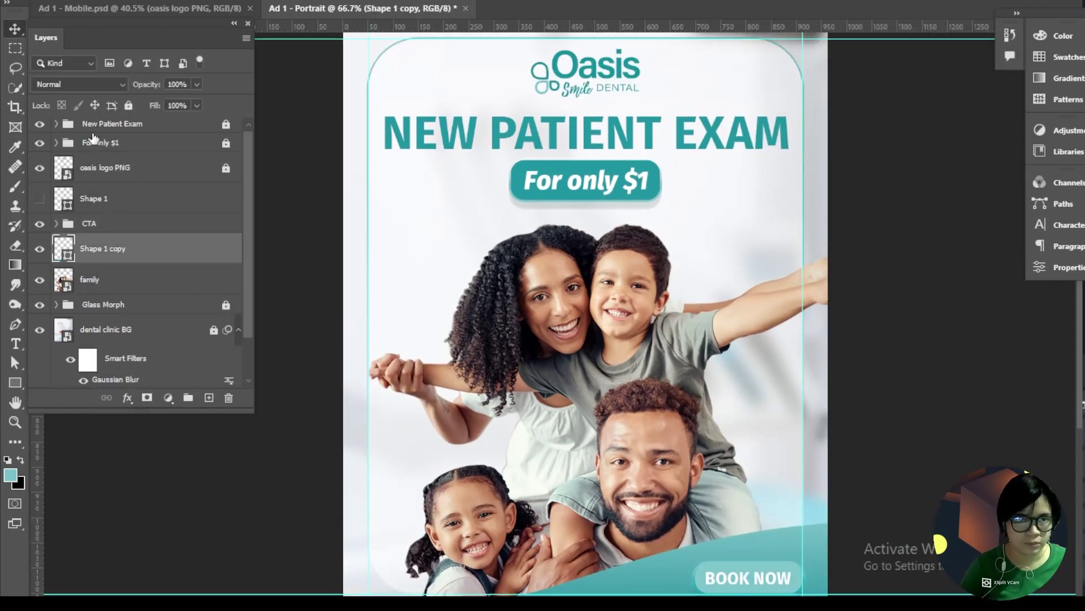
Step: Toggle the lock on the headline, badge and logo layers, and nudge the BOOK NOW button slightly up
{"action": "left_click", "coordinate": [101, 124]}
{"action": "left_click", "coordinate": [104, 169], "text": "shift"}
{"action": "left_click", "coordinate": [128, 105]}
{"action": "scroll", "coordinate": [585, 340], "scroll_direction": "down", "scroll_amount": 2}
{"action": "left_click", "coordinate": [194, 129]}
{"action": "left_click", "coordinate": [186, 171]}
{"action": "key", "text": "ctrl+minus"}
{"action": "left_click_drag", "start_coordinate": [713, 478], "coordinate": [714, 472]}
{"action": "left_click", "coordinate": [187, 253]}
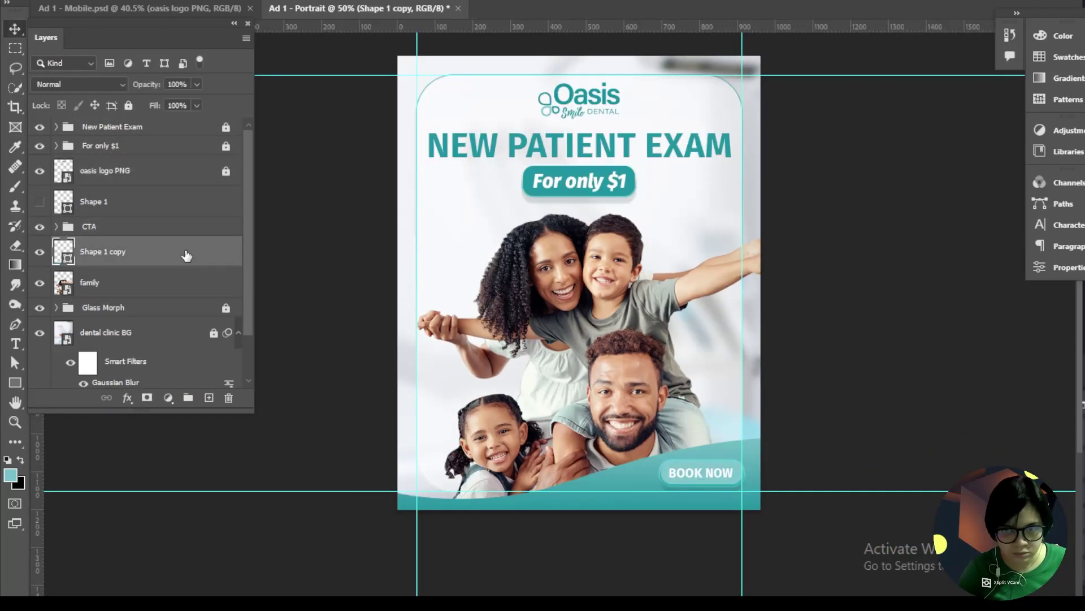
Step: Add a Multiply drop shadow to the BOOK NOW text with 10% opacity, 10 px distance, 10% spread and 6 px size
{"action": "key", "text": "ctrl+plus"}
{"action": "left_click", "coordinate": [784, 532]}
{"action": "key", "text": "ctrl+0"}
{"action": "left_click", "coordinate": [56, 226]}
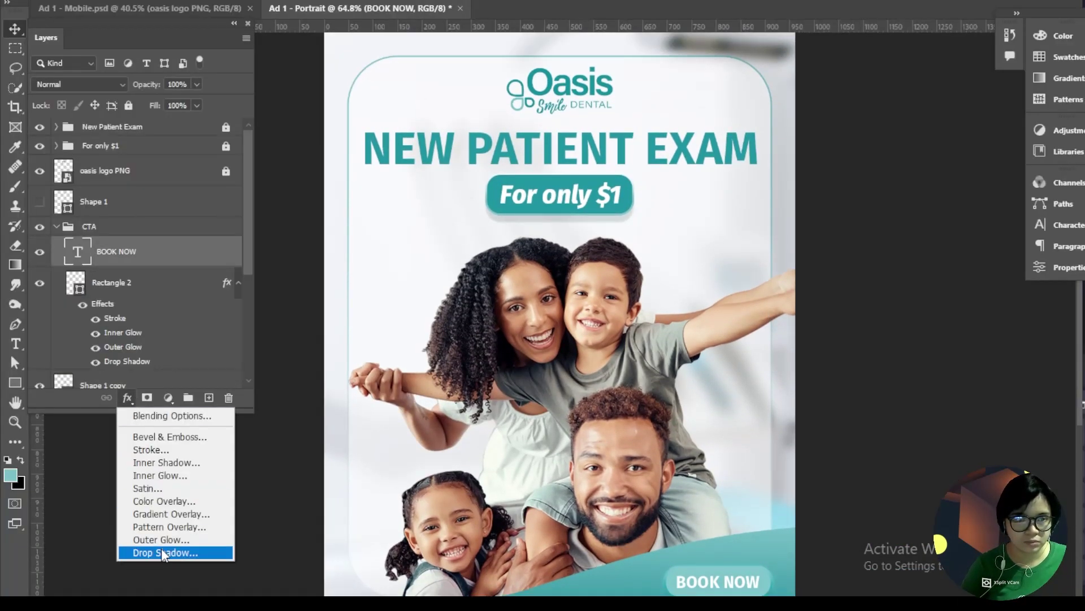
{"action": "left_click", "coordinate": [169, 553]}
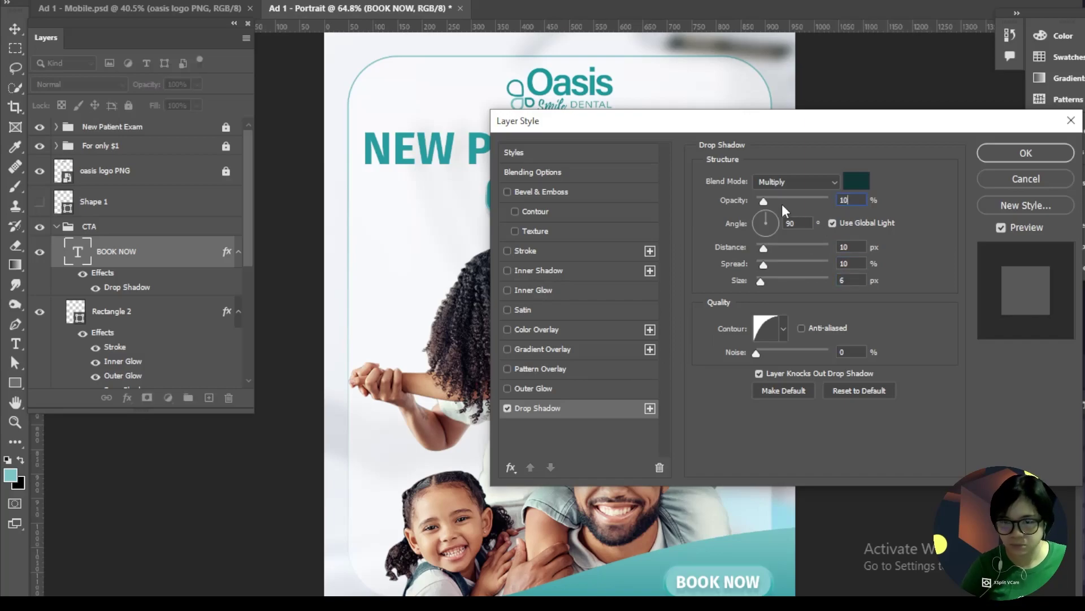
{"action": "key", "text": "Return"}
{"action": "left_click", "coordinate": [55, 226]}
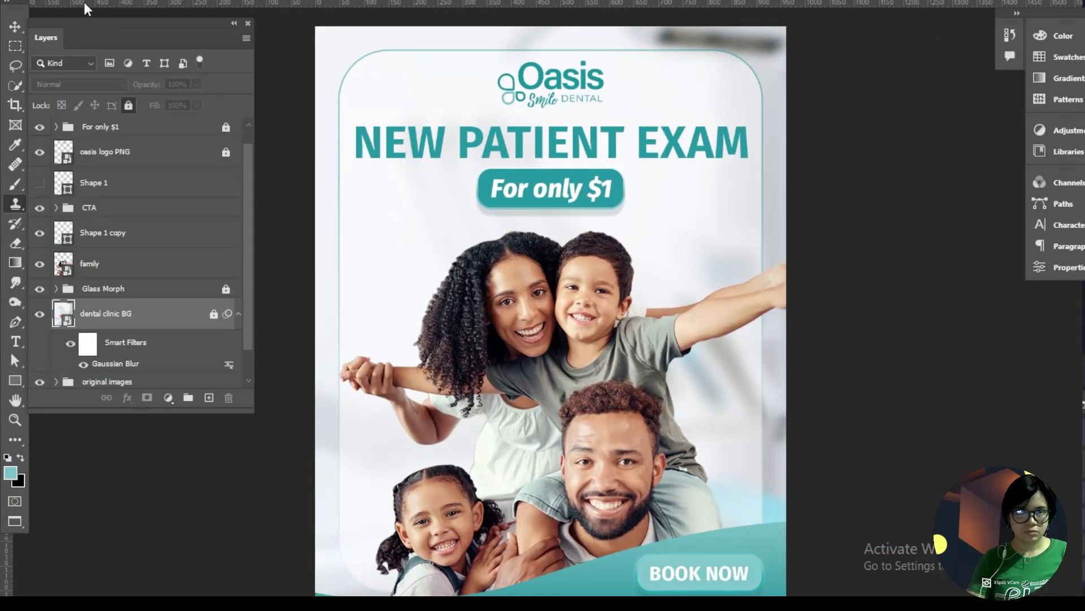
Step: In Ad 1 - Mobile, replace the guides with margins of 120 px top and bottom and 80 px left and right
{"action": "right_click", "coordinate": [17, 380]}
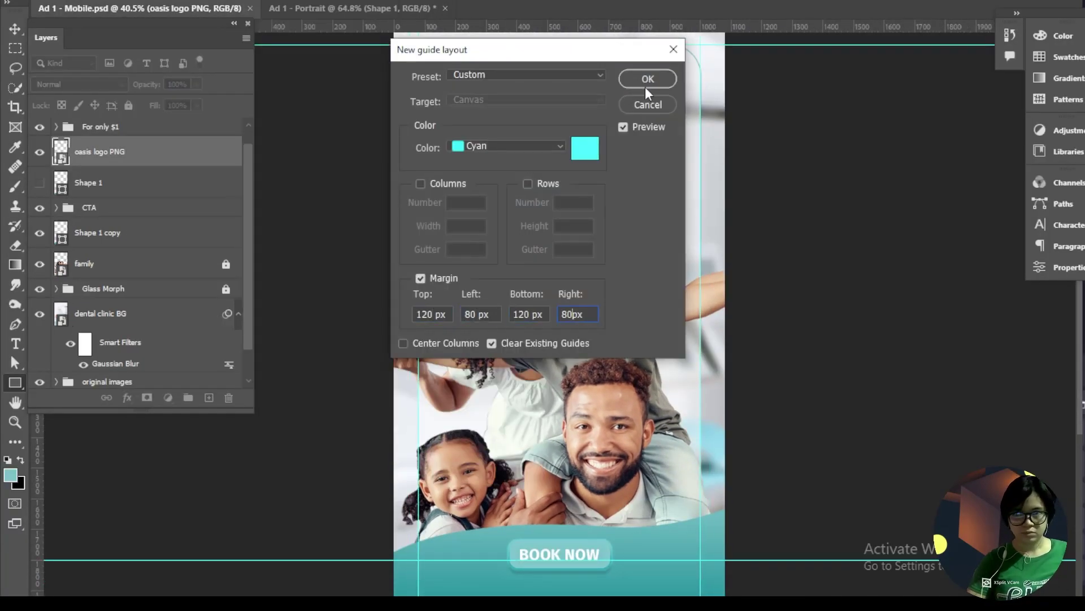
{"action": "left_click", "coordinate": [648, 85]}
{"action": "scroll", "coordinate": [350, 361], "scroll_direction": "up", "scroll_amount": 1}
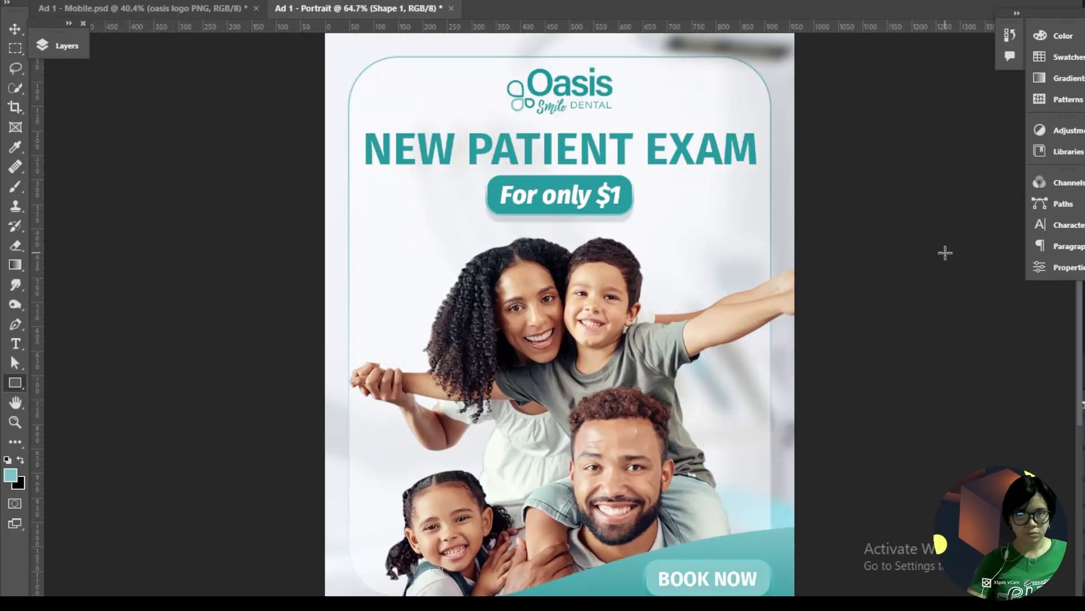
Step: Reposition the family photo for the square Ad 1 - FB version and enlarge the dental clinic background to cover the canvas
{"action": "left_click", "coordinate": [56, 46]}
{"action": "left_click", "coordinate": [90, 263]}
{"action": "left_click_drag", "start_coordinate": [603, 364], "coordinate": [642, 299]}
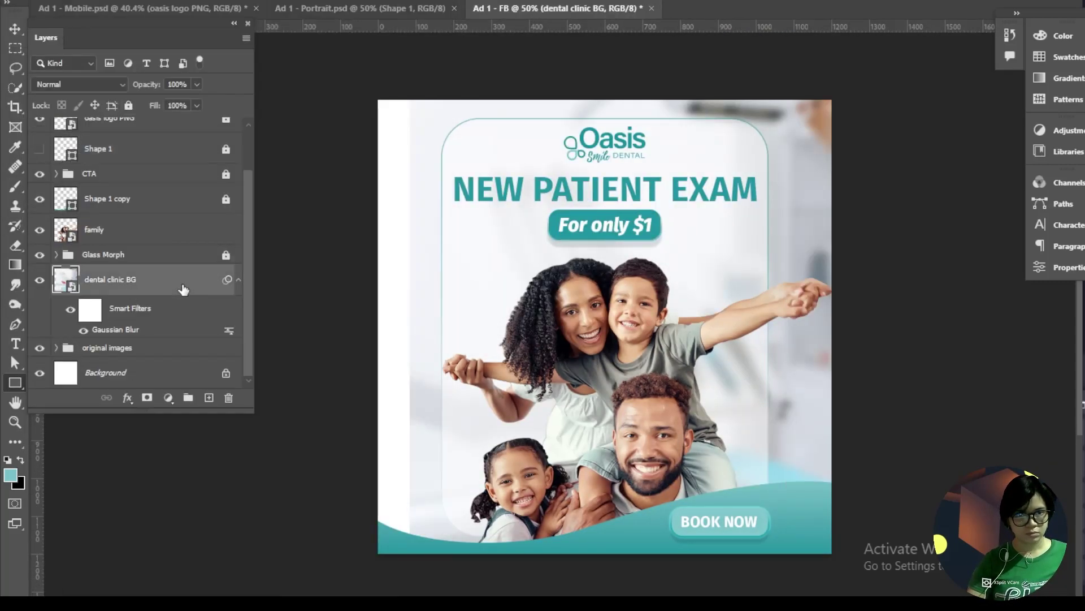
{"action": "key", "text": "ctrl+t"}
{"action": "left_click_drag", "start_coordinate": [832, 269], "coordinate": [897, 269]}
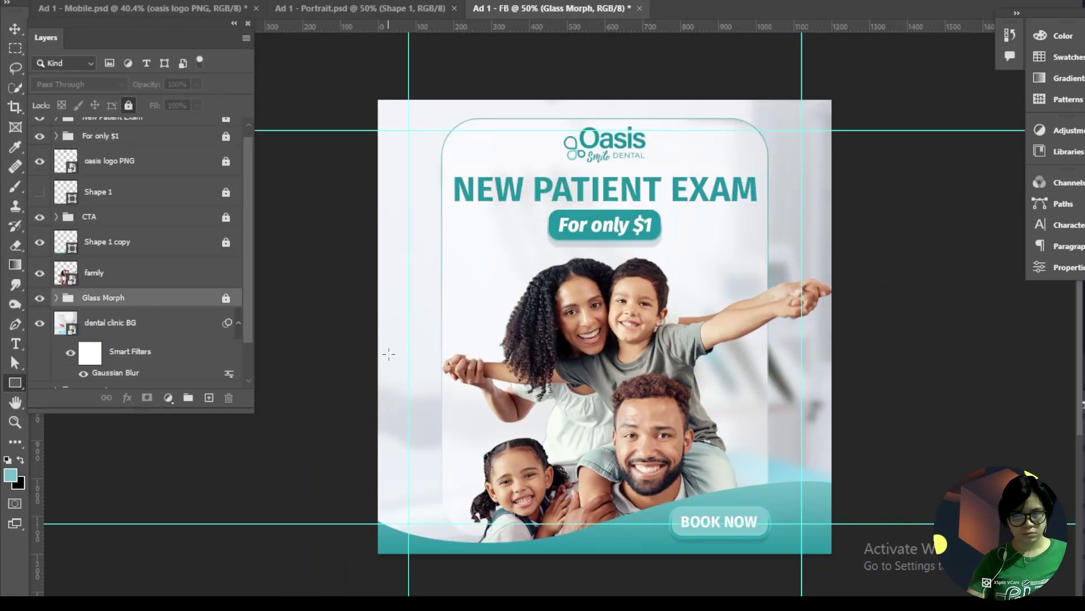
Step: Hide the family, Shape 1 copy and CTA layers, and move the Oasis logo down about 10 px and lock it
{"action": "left_click_drag", "start_coordinate": [40, 273], "coordinate": [38, 241]}
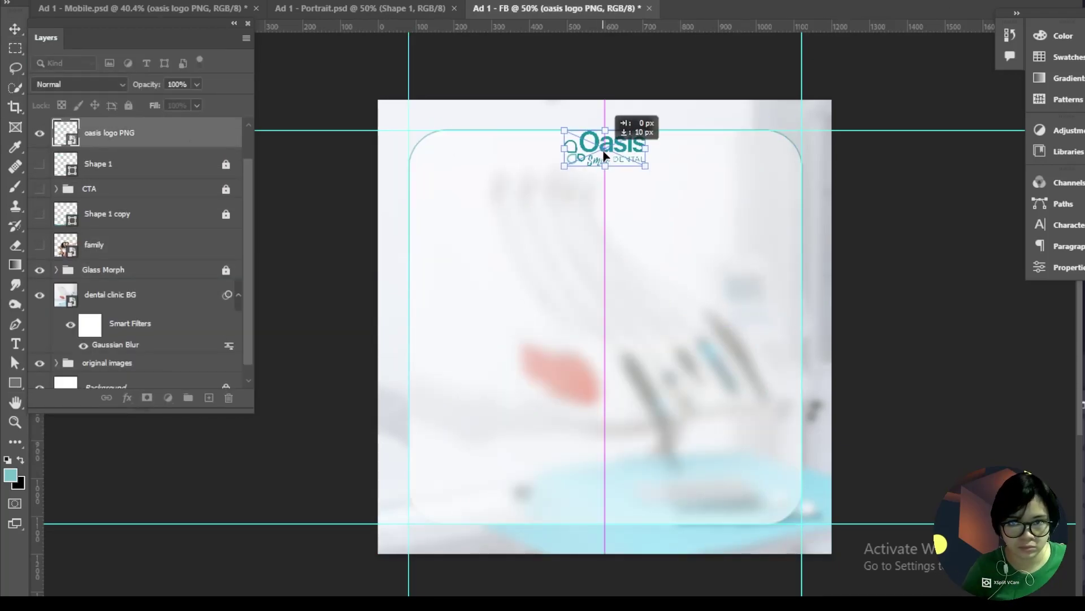
{"action": "left_click_drag", "start_coordinate": [604, 150], "coordinate": [604, 156]}
{"action": "key", "text": "Return"}
{"action": "scroll", "coordinate": [133, 204], "scroll_direction": "up", "scroll_amount": 3}
{"action": "left_click", "coordinate": [129, 106]}
Step: Enlarge the New Patient Exam headline and For only $1 badge together slightly, and lock both groups
{"action": "left_click", "coordinate": [172, 148]}
{"action": "left_click", "coordinate": [153, 128], "text": "shift"}
{"action": "key", "text": "v"}
{"action": "left_click", "coordinate": [112, 128]}
{"action": "left_click", "coordinate": [100, 147], "text": "shift"}
{"action": "key", "text": "ctrl+t"}
{"action": "left_click_drag", "start_coordinate": [758, 242], "coordinate": [766, 251]}
{"action": "left_click", "coordinate": [107, 202]}
{"action": "left_click", "coordinate": [113, 127]}
{"action": "left_click", "coordinate": [100, 146], "text": "shift"}
{"action": "left_click", "coordinate": [128, 106]}
Step: Show the family photo and the Shape 1 copy wave, and resize and reposition the photo below the badge
{"action": "left_click", "coordinate": [40, 283]}
{"action": "left_click", "coordinate": [107, 282]}
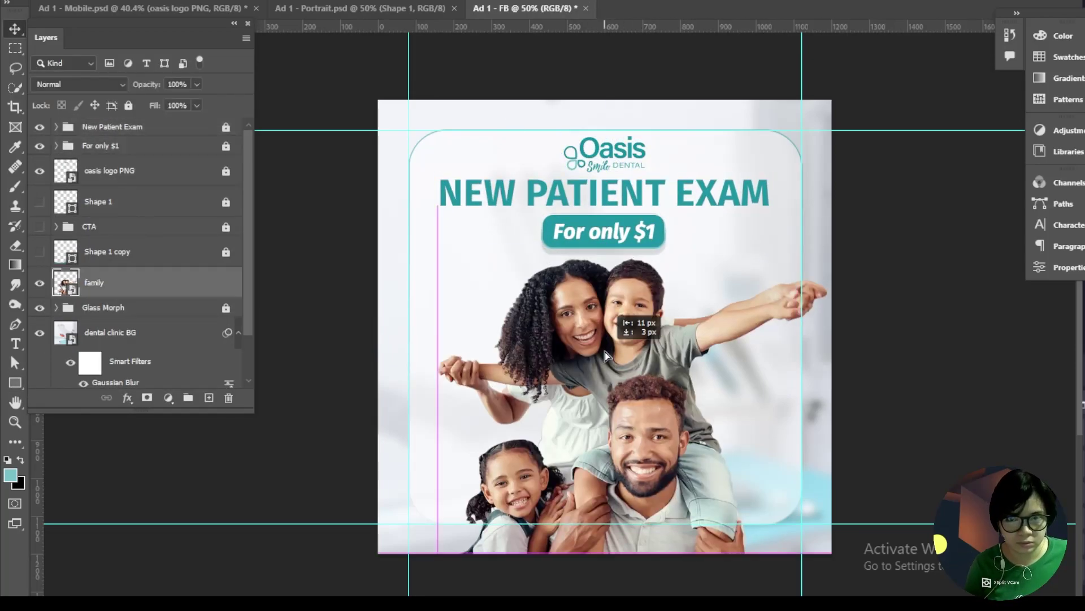
{"action": "left_click", "coordinate": [40, 252]}
{"action": "key", "text": "ctrl+t"}
{"action": "mouse_move", "coordinate": [808, 286]}
{"action": "left_mouse_down"}
{"action": "mouse_move", "coordinate": [839, 263]}
{"action": "mouse_move", "coordinate": [823, 274]}
{"action": "left_mouse_up"}
{"action": "key", "text": "Return"}
Step: Resize and reposition the Shape 1 copy wave along the square canvas's lower edge
{"action": "left_click", "coordinate": [117, 252]}
{"action": "key", "text": "ctrl+t"}
{"action": "left_click_drag", "start_coordinate": [1017, 402], "coordinate": [1012, 373]}
{"action": "left_click", "coordinate": [158, 228]}
{"action": "left_click", "coordinate": [161, 260]}
{"action": "key", "text": "ctrl+t"}
{"action": "left_click_drag", "start_coordinate": [799, 510], "coordinate": [762, 515]}
{"action": "key", "text": "Return"}
Step: Show and unlock the CTA group and place the BOOK NOW button against the right guide
{"action": "left_click", "coordinate": [40, 226]}
{"action": "left_click", "coordinate": [227, 227]}
{"action": "left_click", "coordinate": [170, 308]}
{"action": "left_click", "coordinate": [164, 227]}
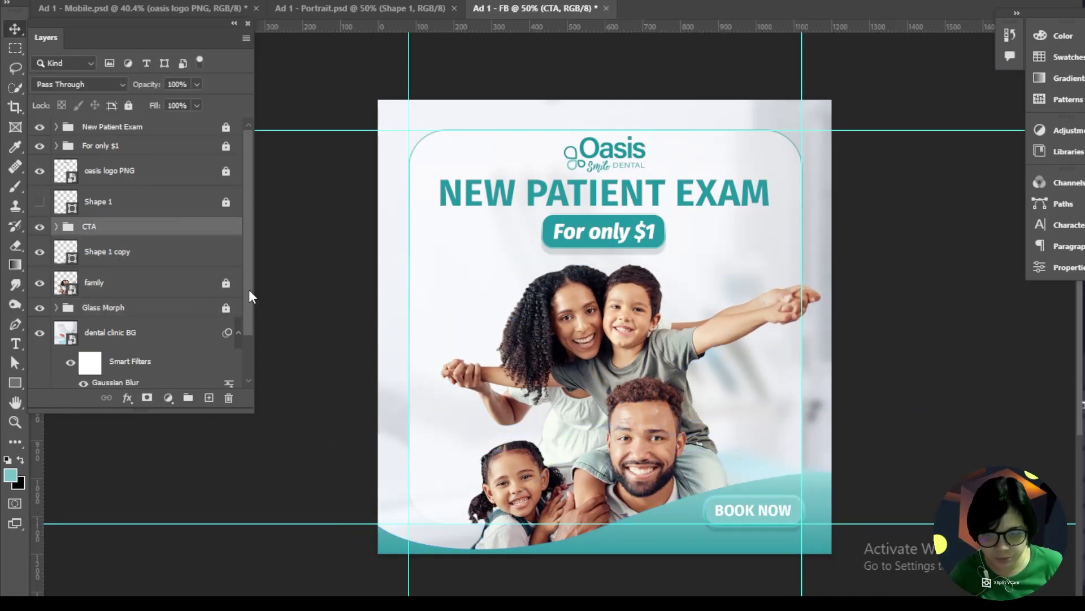
Step: Transform the Shape 1 copy wave so it rises slightly higher behind the BOOK NOW button
{"action": "left_click", "coordinate": [169, 253]}
{"action": "key", "text": "ctrl+t"}
{"action": "left_click_drag", "start_coordinate": [900, 486], "coordinate": [891, 480]}
{"action": "key", "text": "Return"}
Step: Adjust the lighter middle colour stop in the wave's gradient fill
{"action": "double_click", "coordinate": [65, 252]}
{"action": "left_click", "coordinate": [821, 74]}
{"action": "left_click", "coordinate": [368, 424]}
{"action": "key", "text": "Return"}
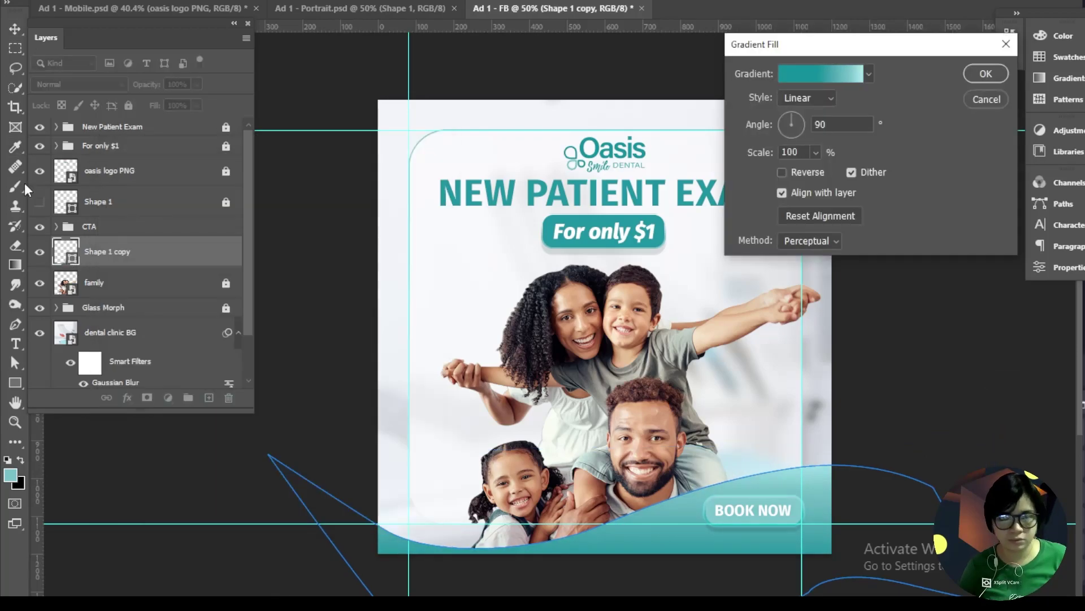
{"action": "key", "text": "Return"}
{"action": "left_click", "coordinate": [119, 228]}
{"action": "left_click", "coordinate": [56, 226]}
{"action": "left_click", "coordinate": [116, 252]}
{"action": "left_click", "coordinate": [127, 231]}
{"action": "left_click_drag", "start_coordinate": [767, 523], "coordinate": [767, 516]}
{"action": "left_click", "coordinate": [93, 283]}
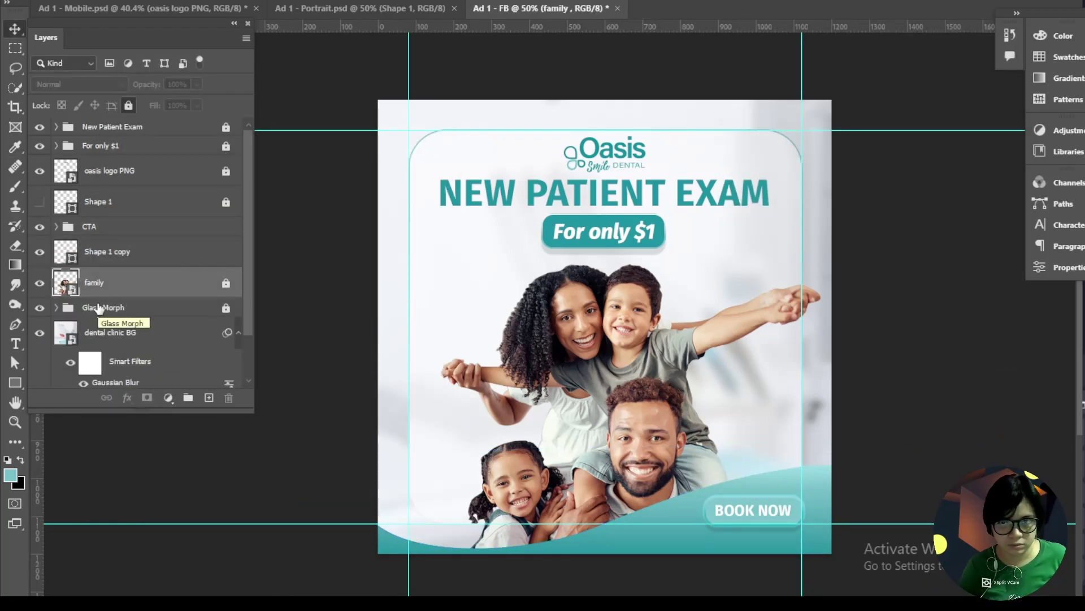
Step: Unlock the New Patient Exam headline and For only $1 badge and enlarge them together
{"action": "left_click", "coordinate": [227, 127]}
{"action": "left_click", "coordinate": [147, 127]}
{"action": "left_click", "coordinate": [141, 146], "text": "shift"}
{"action": "left_click", "coordinate": [56, 126]}
{"action": "left_click", "coordinate": [56, 126]}
{"action": "key", "text": "ctrl+t"}
{"action": "left_click_drag", "start_coordinate": [769, 251], "coordinate": [781, 254]}
{"action": "left_click", "coordinate": [164, 178]}
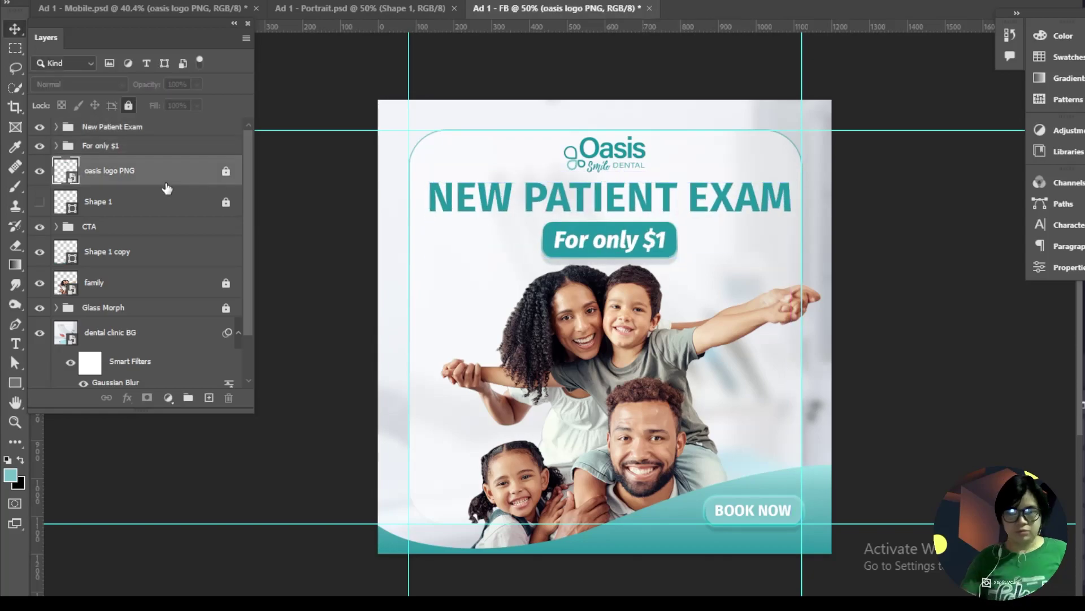
Step: Hide the guides and compare the square layout with the Ad 1 - Mobile version
{"action": "left_click", "coordinate": [254, 1]}
{"action": "left_click", "coordinate": [333, 356]}
{"action": "left_click", "coordinate": [144, 8]}
{"action": "scroll", "coordinate": [276, 295], "scroll_direction": "down", "scroll_amount": 1}
{"action": "left_click", "coordinate": [497, 10]}
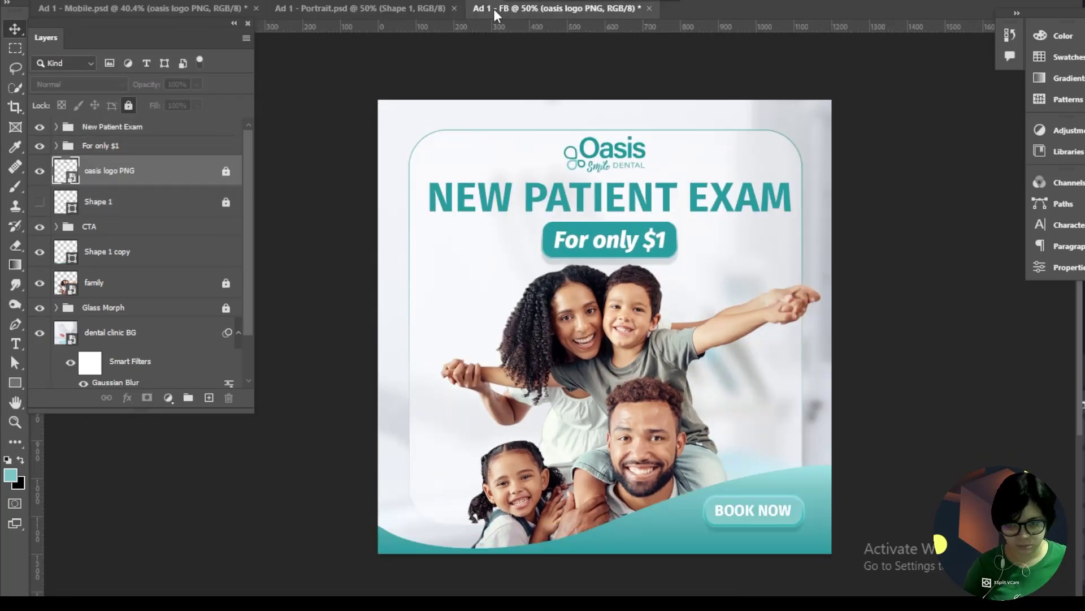
Step: Scale the For only $1 badge down slightly and position it just below the headline
{"action": "left_click", "coordinate": [130, 146]}
{"action": "key", "text": "ctrl+t"}
{"action": "left_click_drag", "start_coordinate": [677, 256], "coordinate": [670, 250]}
{"action": "key", "text": "ctrl+plus"}
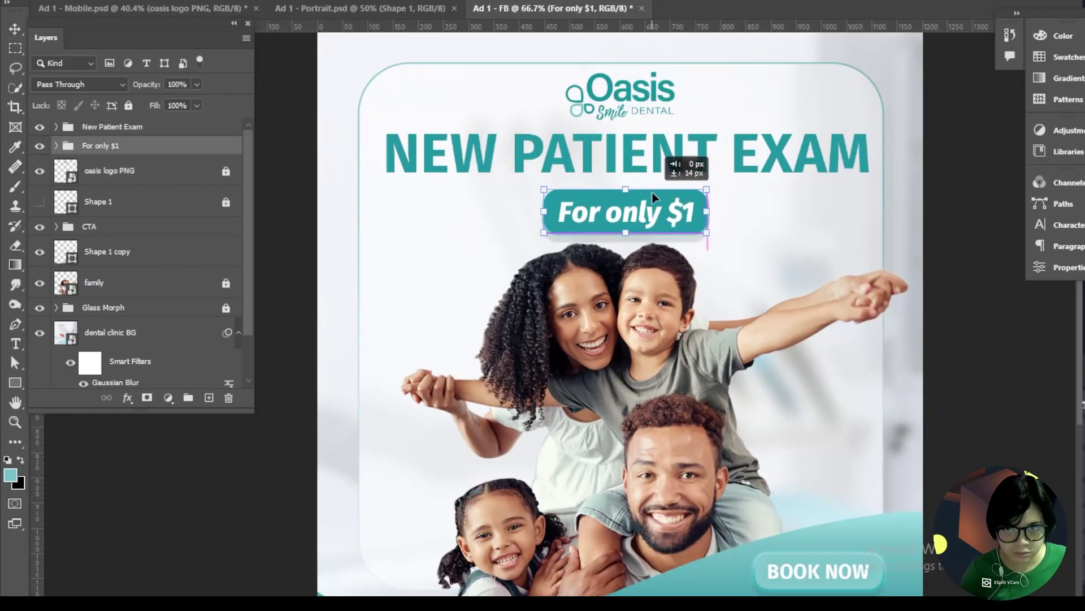
{"action": "key", "text": "ctrl+minus"}
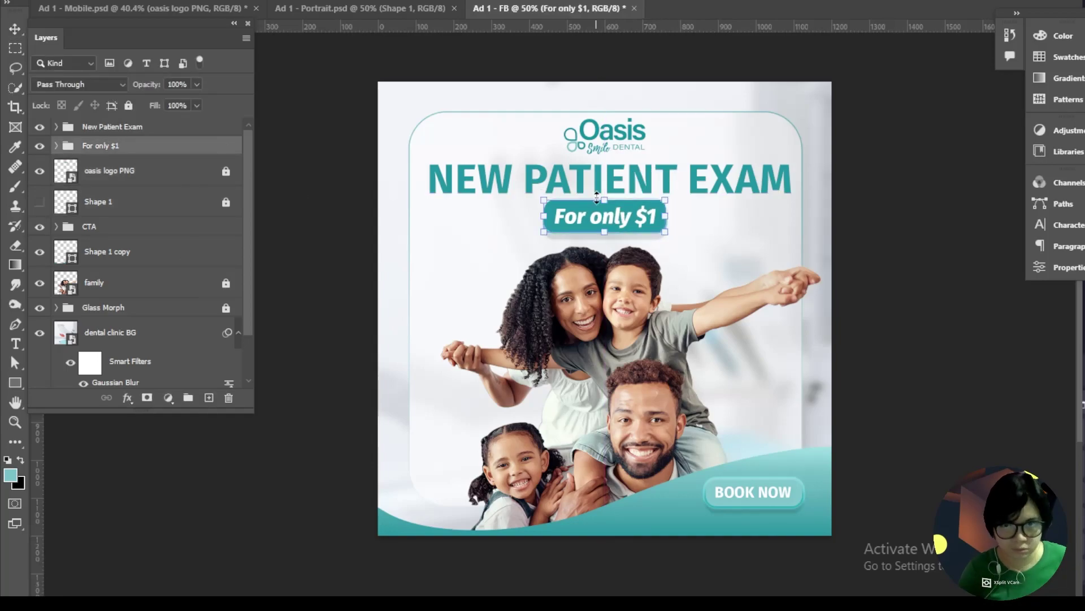
Step: Shrink the for only $1 text slightly within its badge rectangle
{"action": "left_click", "coordinate": [56, 146]}
{"action": "left_click", "coordinate": [130, 172]}
{"action": "key", "text": "ctrl+t"}
{"action": "left_click_drag", "start_coordinate": [657, 230], "coordinate": [653, 225]}
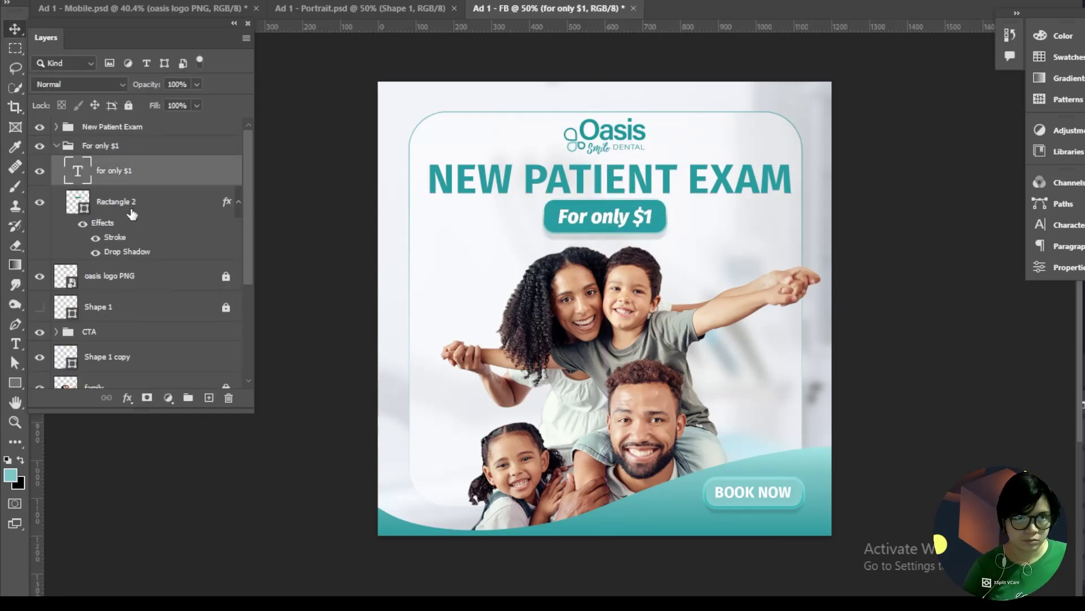
{"action": "left_click", "coordinate": [133, 199], "text": "shift"}
{"action": "left_click", "coordinate": [56, 146]}
Step: Unlock the Oasis logo and centre it and the For only $1 badge horizontally on the headline
{"action": "left_click", "coordinate": [134, 146]}
{"action": "left_click", "coordinate": [138, 130], "text": "shift"}
{"action": "left_click", "coordinate": [226, 170]}
{"action": "left_click", "coordinate": [152, 171]}
Step: Show the guides and centre the headline, logo and For only $1 badge on the canvas's vertical centre line
{"action": "key", "text": "ctrl+semicolon"}
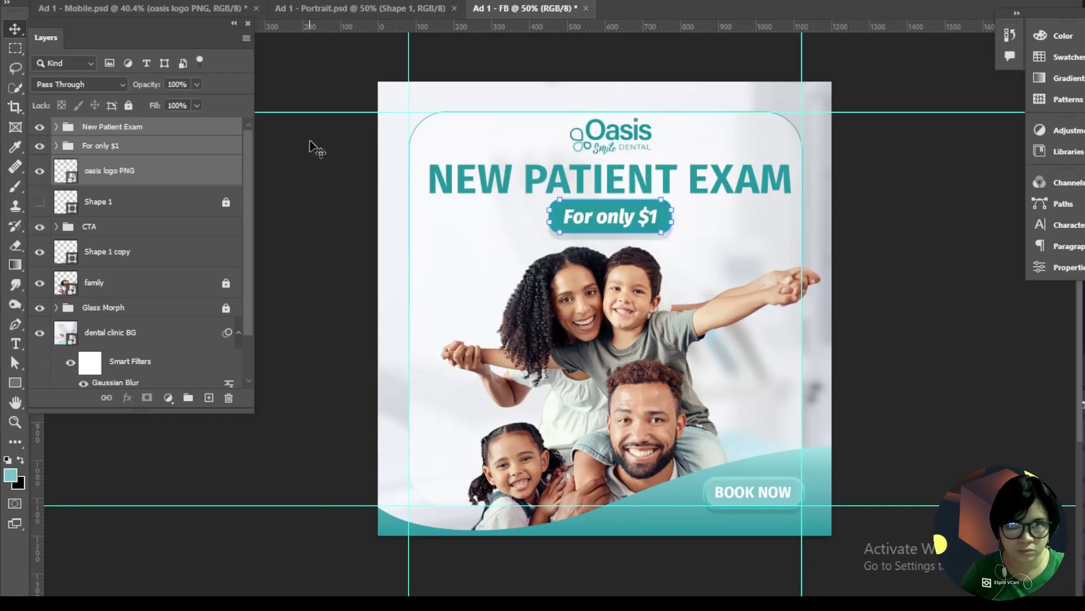
{"action": "left_click", "coordinate": [597, 190], "text": "ctrl"}
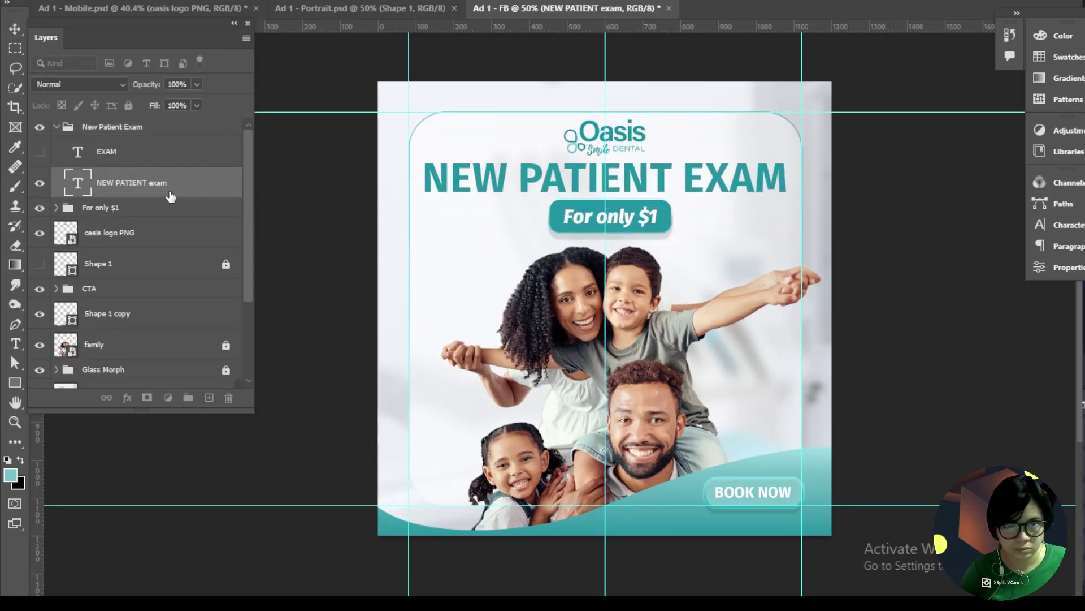
{"action": "left_click_drag", "start_coordinate": [626, 212], "coordinate": [622, 212]}
Step: Nudge the family photo slightly down and to the right
{"action": "left_click", "coordinate": [213, 288]}
{"action": "key", "text": "ctrl+t"}
{"action": "left_click_drag", "start_coordinate": [637, 362], "coordinate": [639, 366]}
{"action": "key", "text": "Return"}
Step: Hide the guides, fit the square ad in view and save it as Ad 1 - FB in Photoshop format
{"action": "left_click", "coordinate": [263, 1]}
{"action": "left_click", "coordinate": [431, 387]}
{"action": "key", "text": "ctrl+0"}
{"action": "key", "text": "ctrl+s"}
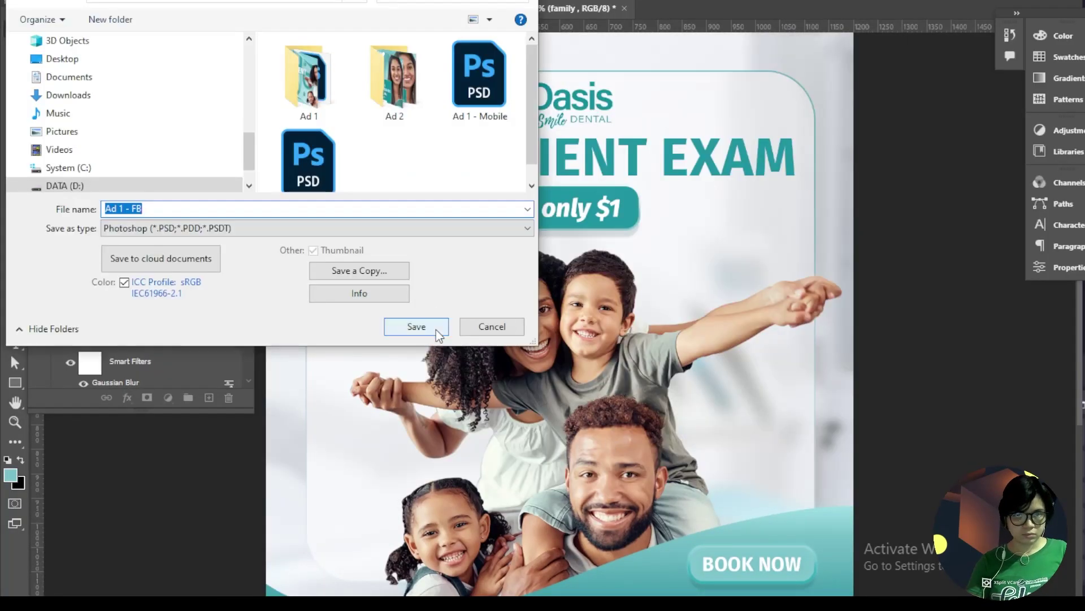
{"action": "left_click", "coordinate": [423, 325]}
Step: In the Portrait version, unlock the New Patient Exam headline group and nudge it slightly
{"action": "left_click", "coordinate": [360, 8]}
{"action": "left_click", "coordinate": [537, 185], "text": "ctrl"}
{"action": "left_click", "coordinate": [226, 127]}
{"action": "left_click", "coordinate": [85, 129]}
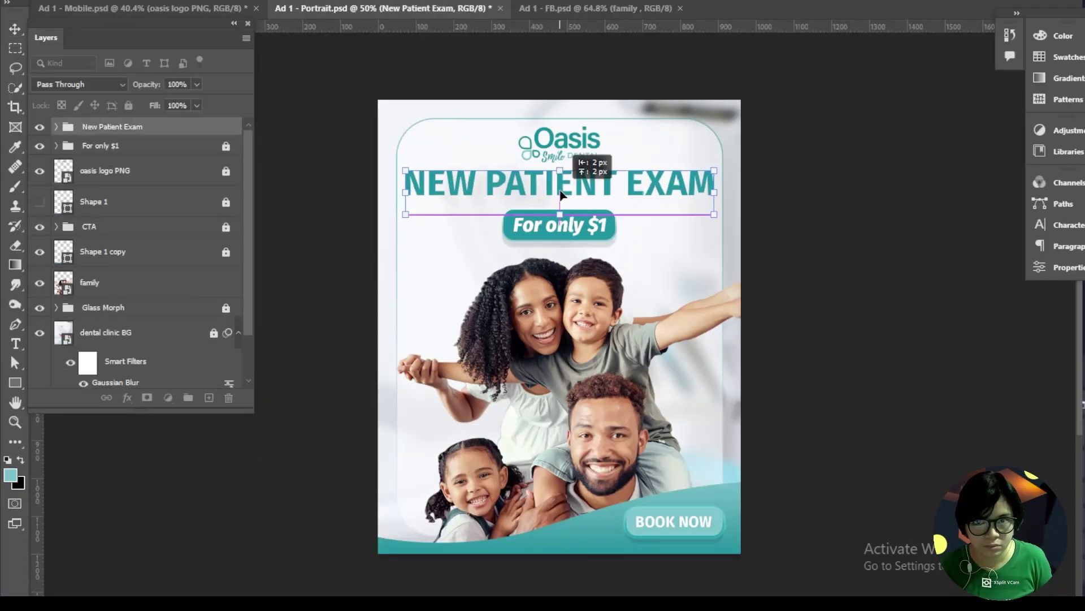
{"action": "key", "text": "Return"}
{"action": "left_click", "coordinate": [56, 127]}
{"action": "left_click", "coordinate": [218, 182]}
{"action": "left_click", "coordinate": [56, 126]}
Step: Show the guides in the Portrait version and nudge the family photo slightly upward
{"action": "left_click", "coordinate": [263, 2]}
{"action": "left_click", "coordinate": [649, 78]}
{"action": "left_click", "coordinate": [87, 179]}
{"action": "left_click", "coordinate": [161, 202]}
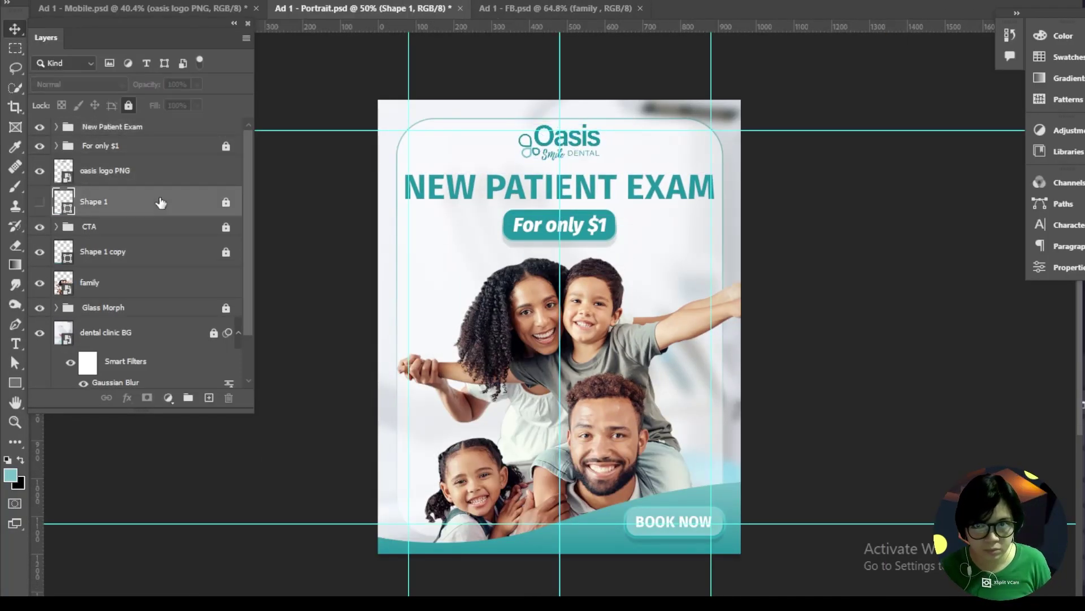
{"action": "left_click", "coordinate": [161, 171]}
{"action": "left_click", "coordinate": [184, 284]}
{"action": "key", "text": "ctrl+t"}
{"action": "left_click_drag", "start_coordinate": [586, 252], "coordinate": [586, 246]}
{"action": "key", "text": "Return"}
Step: Hide the guides and save the Portrait version
{"action": "left_click", "coordinate": [262, 1]}
{"action": "left_click", "coordinate": [454, 389]}
{"action": "key", "text": "ctrl+s"}
Step: Duplicate the FB version as a new document named Ad 1 - Insta
{"action": "left_click", "coordinate": [530, 9]}
{"action": "left_click", "coordinate": [593, 602]}
{"action": "left_click", "coordinate": [593, 603]}
{"action": "left_click", "coordinate": [263, 1]}
{"action": "left_click", "coordinate": [283, 298]}
{"action": "left_click", "coordinate": [81, 1]}
{"action": "left_click", "coordinate": [104, 169]}
{"action": "type", "text": "Ad 1 - Insta"}
{"action": "key", "text": "Return"}
Step: Resize the Insta canvas to a 1080 px square and hide every layer from the headline down to the family photo
{"action": "left_click", "coordinate": [81, 1]}
{"action": "left_click", "coordinate": [107, 89]}
{"action": "type", "text": "1080"}
{"action": "left_click_drag", "start_coordinate": [40, 127], "coordinate": [39, 283]}
Step: Set up margin guides for the Insta canvas, fit the glass panel's sides to them and lock the Glass Morph group
{"action": "left_click", "coordinate": [263, 1]}
{"action": "left_click", "coordinate": [449, 458]}
{"action": "left_click", "coordinate": [226, 308]}
{"action": "left_click", "coordinate": [56, 307]}
{"action": "left_click", "coordinate": [113, 286]}
{"action": "left_click_drag", "start_coordinate": [341, 304], "coordinate": [364, 304]}
{"action": "left_click_drag", "start_coordinate": [734, 304], "coordinate": [710, 304]}
{"action": "left_click", "coordinate": [104, 205]}
{"action": "left_click", "coordinate": [56, 230]}
{"action": "left_click", "coordinate": [107, 254]}
{"action": "left_click", "coordinate": [128, 106]}
Step: Place a vertical guide at the horizontal centre of the Insta canvas
{"action": "left_click", "coordinate": [144, 287]}
{"action": "scroll", "coordinate": [145, 291], "scroll_direction": "up", "scroll_amount": 3}
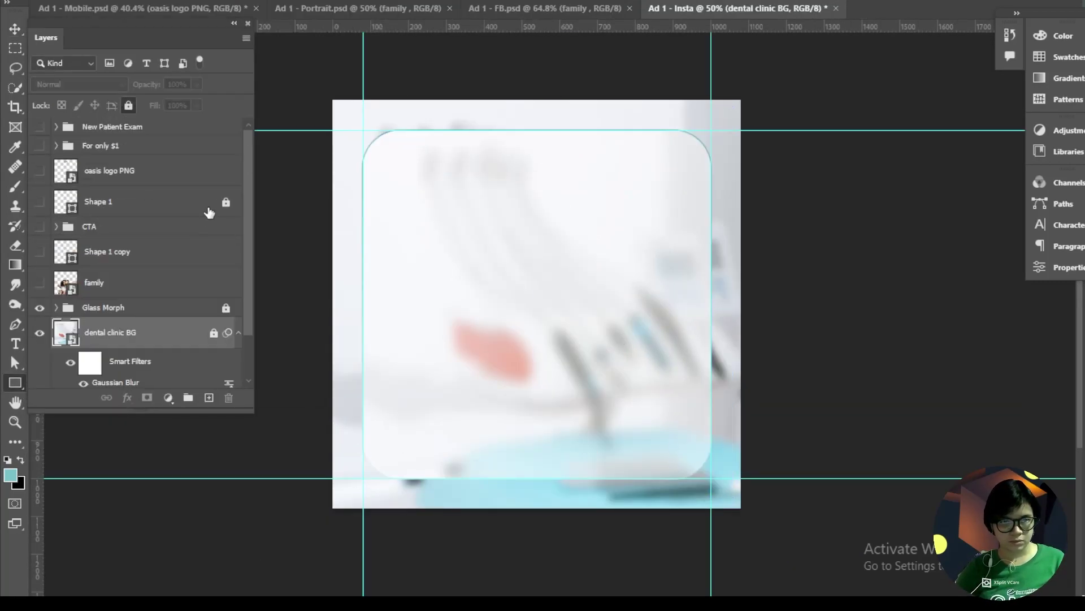
{"action": "left_click_drag", "start_coordinate": [536, 447], "coordinate": [537, 447]}
{"action": "left_click", "coordinate": [1058, 267]}
{"action": "left_click", "coordinate": [130, 224]}
{"action": "left_click", "coordinate": [647, 79]}
{"action": "left_click_drag", "start_coordinate": [37, 441], "coordinate": [536, 440]}
Step: Move the Oasis logo slightly down so it sits inside the upper edge of the glass panel
{"action": "left_click", "coordinate": [116, 169]}
{"action": "key", "text": "ctrl+t"}
{"action": "left_click_drag", "start_coordinate": [550, 133], "coordinate": [550, 155]}
{"action": "key", "text": "Return"}
Step: Show the headline and For only $1 badge, scale them together to fit the panel below the logo, and lock them with the logo
{"action": "left_click", "coordinate": [40, 142]}
{"action": "left_click", "coordinate": [39, 124]}
{"action": "left_click", "coordinate": [187, 142]}
{"action": "left_click", "coordinate": [198, 127], "text": "shift"}
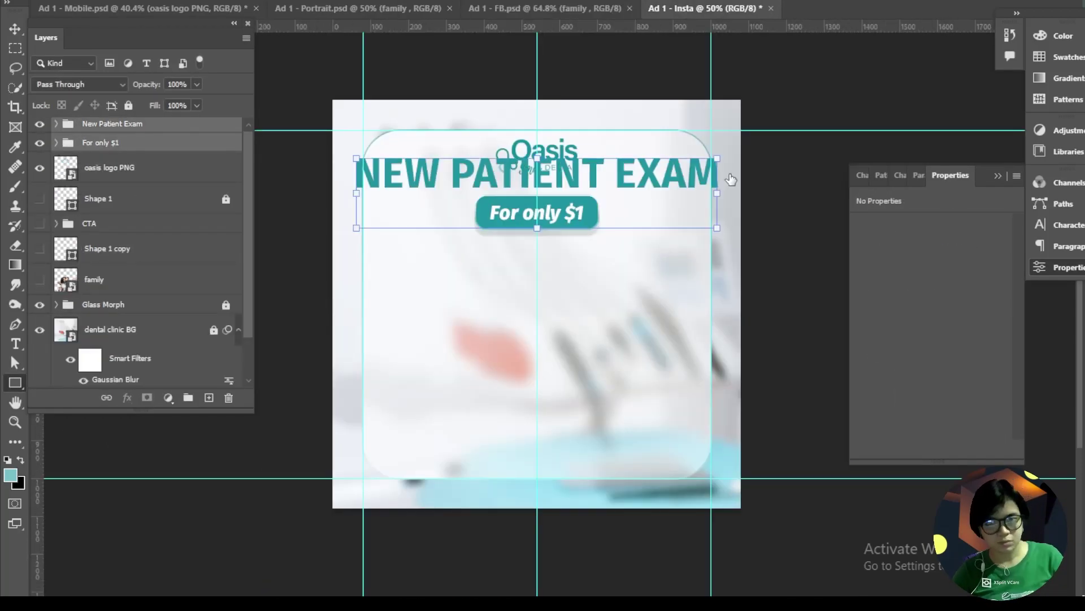
{"action": "key", "text": "ctrl+t"}
{"action": "left_click_drag", "start_coordinate": [576, 225], "coordinate": [575, 245]}
{"action": "left_click", "coordinate": [130, 223]}
{"action": "left_click", "coordinate": [130, 168]}
{"action": "left_click", "coordinate": [129, 106]}
Step: Show the family photo and fit it below the For only $1 badge
{"action": "left_click", "coordinate": [39, 280]}
{"action": "left_click", "coordinate": [130, 279]}
{"action": "key", "text": "ctrl+t"}
{"action": "left_click_drag", "start_coordinate": [567, 352], "coordinate": [562, 339]}
{"action": "key", "text": "Return"}
Step: Show the teal wave shape and move it up along the lower edge of the Insta canvas
{"action": "left_click", "coordinate": [75, 210]}
{"action": "left_click", "coordinate": [40, 249]}
{"action": "left_click", "coordinate": [130, 248]}
{"action": "key", "text": "v"}
{"action": "left_click_drag", "start_coordinate": [569, 494], "coordinate": [563, 469]}
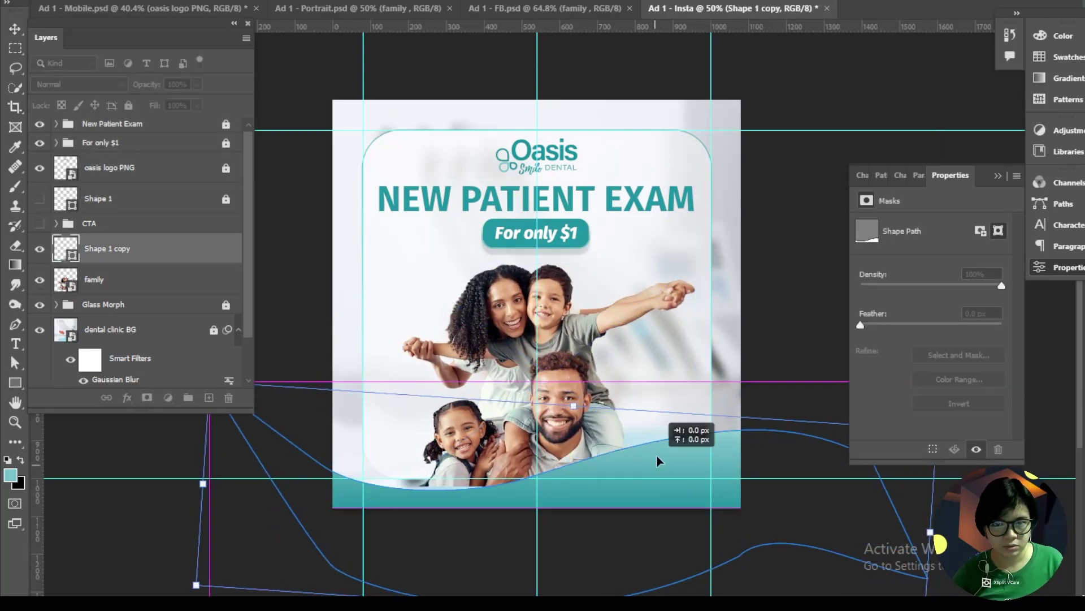
{"action": "key", "text": "Return"}
Step: Enlarge the family photo slightly from its upper-right corner
{"action": "left_click", "coordinate": [130, 279]}
{"action": "key", "text": "ctrl+t"}
{"action": "left_click_drag", "start_coordinate": [694, 265], "coordinate": [699, 261]}
{"action": "key", "text": "Return"}
Step: Transform the teal wave to fit the photo and lower edge, and lock its layer
{"action": "left_click", "coordinate": [130, 249]}
{"action": "key", "text": "ctrl+t"}
{"action": "left_click_drag", "start_coordinate": [653, 478], "coordinate": [728, 360]}
{"action": "key", "text": "Return"}
{"action": "left_click", "coordinate": [128, 106]}
Step: Show the Book Now button and position it on the wave in the canvas's lower-right area
{"action": "left_click", "coordinate": [40, 224]}
{"action": "left_click", "coordinate": [130, 223]}
{"action": "left_click_drag", "start_coordinate": [693, 494], "coordinate": [678, 471]}
{"action": "key", "text": "ctrl+t"}
{"action": "left_click", "coordinate": [130, 199]}
{"action": "key", "text": "ctrl+plus"}
{"action": "left_click", "coordinate": [130, 224]}
{"action": "key", "text": "ctrl+t"}
{"action": "left_click_drag", "start_coordinate": [772, 520], "coordinate": [730, 513]}
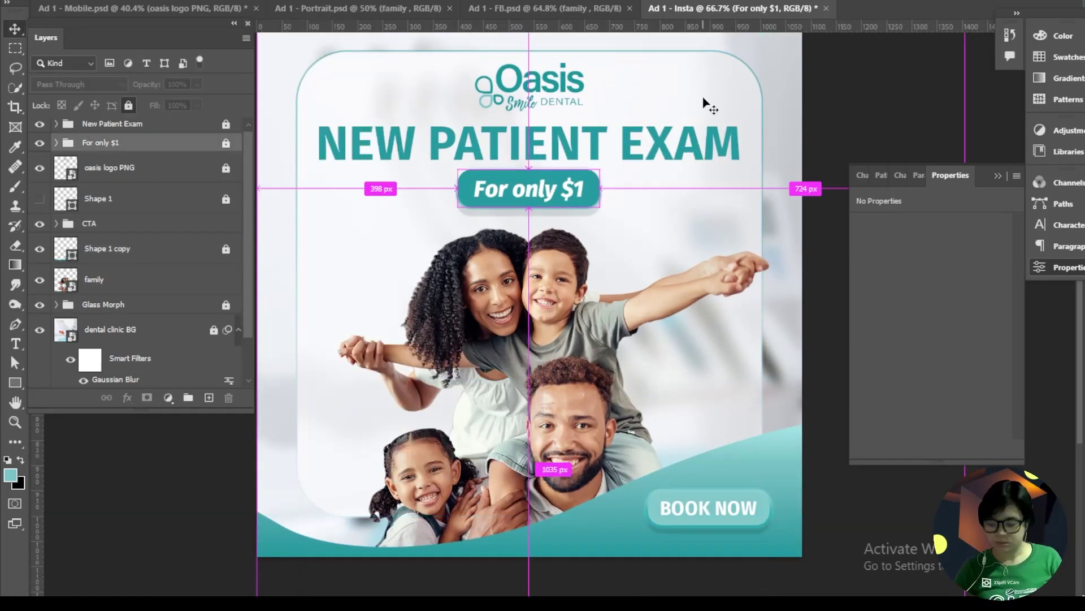
Step: Compare the Insta layout with the FB version, show the guides and align the Book Now button with the right margin guide
{"action": "left_click", "coordinate": [565, 8]}
{"action": "left_click", "coordinate": [690, 8]}
{"action": "key", "text": "ctrl+0"}
{"action": "left_click", "coordinate": [565, 9]}
{"action": "left_click", "coordinate": [712, 8]}
{"action": "key", "text": "ctrl+semicolon"}
{"action": "key", "text": "ctrl+t"}
{"action": "left_click_drag", "start_coordinate": [796, 570], "coordinate": [788, 560]}
{"action": "key", "text": "Return"}
Step: Unlock the teal wave and rotate it slightly to flatten its curve behind the Book Now button
{"action": "left_click", "coordinate": [131, 280]}
{"action": "scroll", "coordinate": [466, 375], "scroll_direction": "down", "scroll_amount": 2}
{"action": "left_click", "coordinate": [88, 245]}
{"action": "left_click", "coordinate": [226, 249]}
{"action": "key", "text": "ctrl+t"}
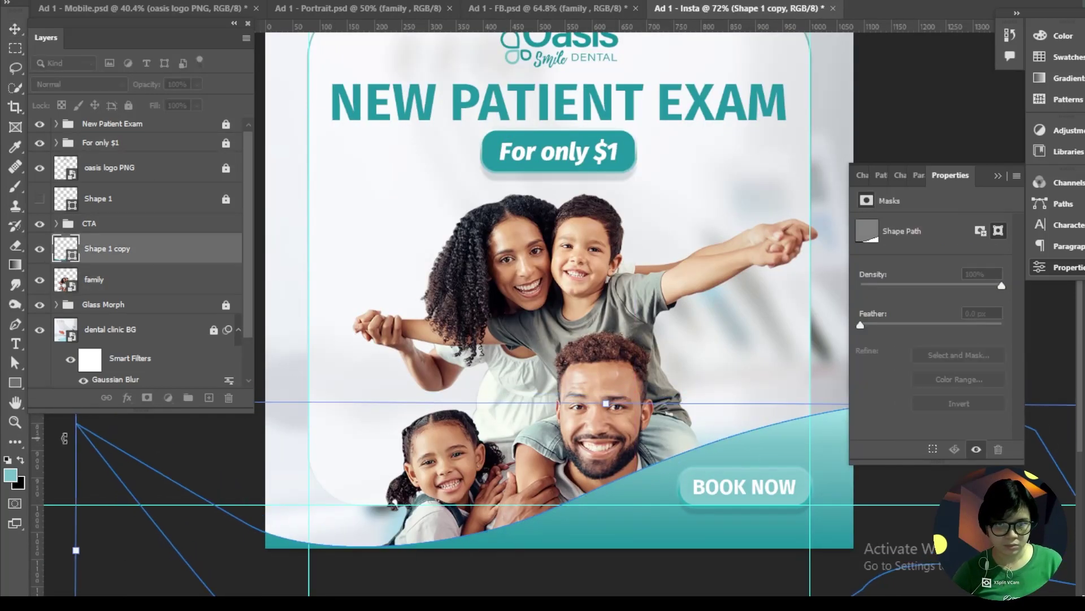
{"action": "left_click_drag", "start_coordinate": [69, 436], "coordinate": [69, 436]}
{"action": "key", "text": "Return"}
{"action": "left_click", "coordinate": [121, 226]}
{"action": "left_click", "coordinate": [126, 308]}
{"action": "scroll", "coordinate": [560, 288], "scroll_direction": "down", "scroll_amount": 1}
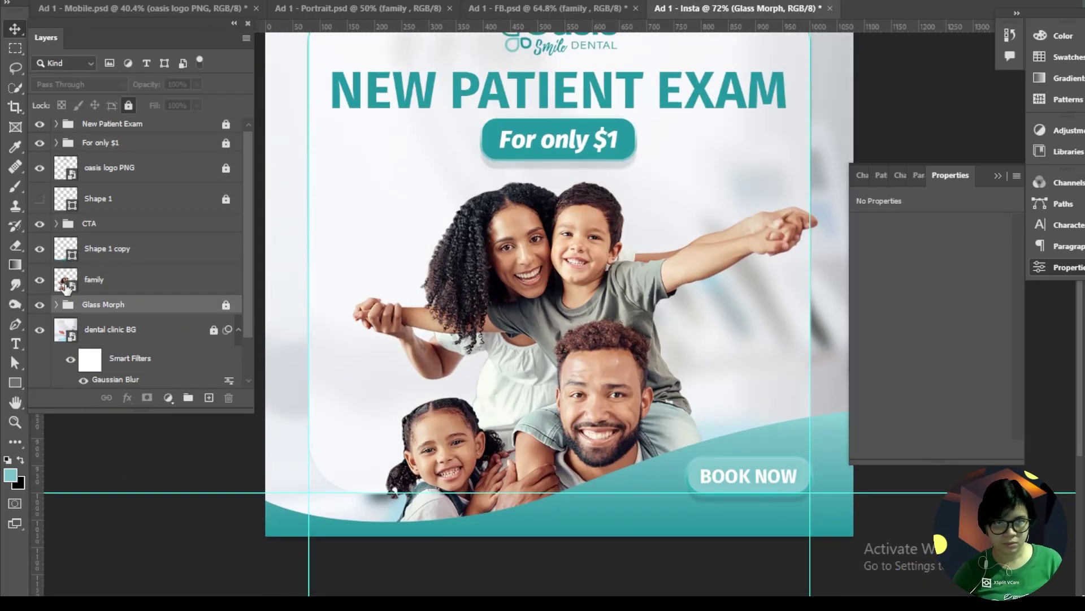
Step: Enlarge the family photo slightly from its upper-left corner in the Insta version
{"action": "left_click", "coordinate": [130, 281]}
{"action": "key", "text": "ctrl+t"}
{"action": "left_click_drag", "start_coordinate": [352, 181], "coordinate": [346, 179]}
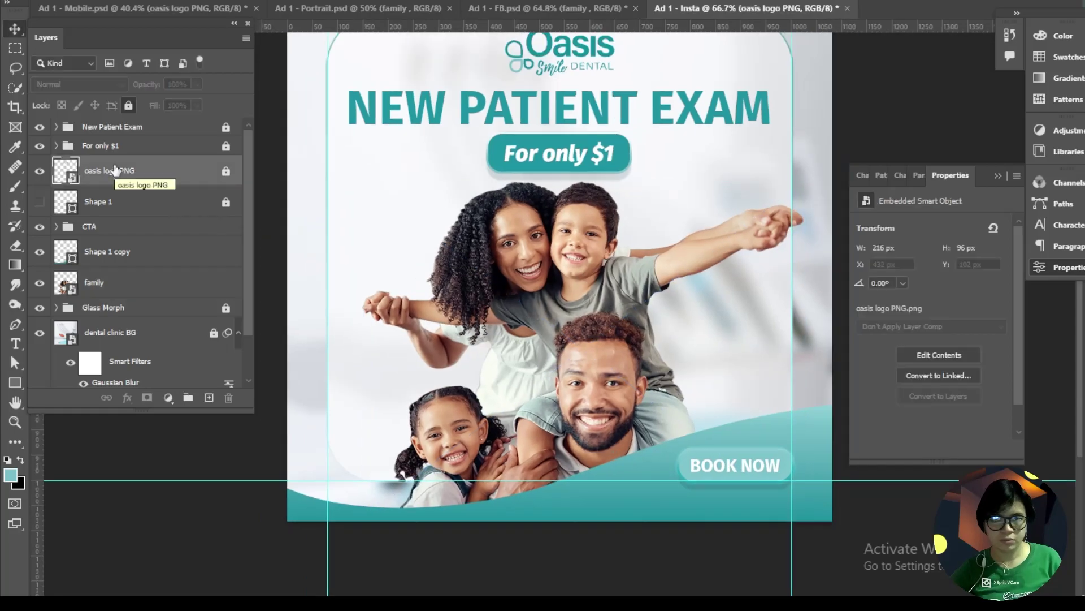
Step: In the Portrait version, extend the glass panel's lower edge past the canvas and lock the Glass Morph group again
{"action": "key", "text": "ctrl+shift+Tab"}
{"action": "key", "text": "ctrl+shift+Tab"}
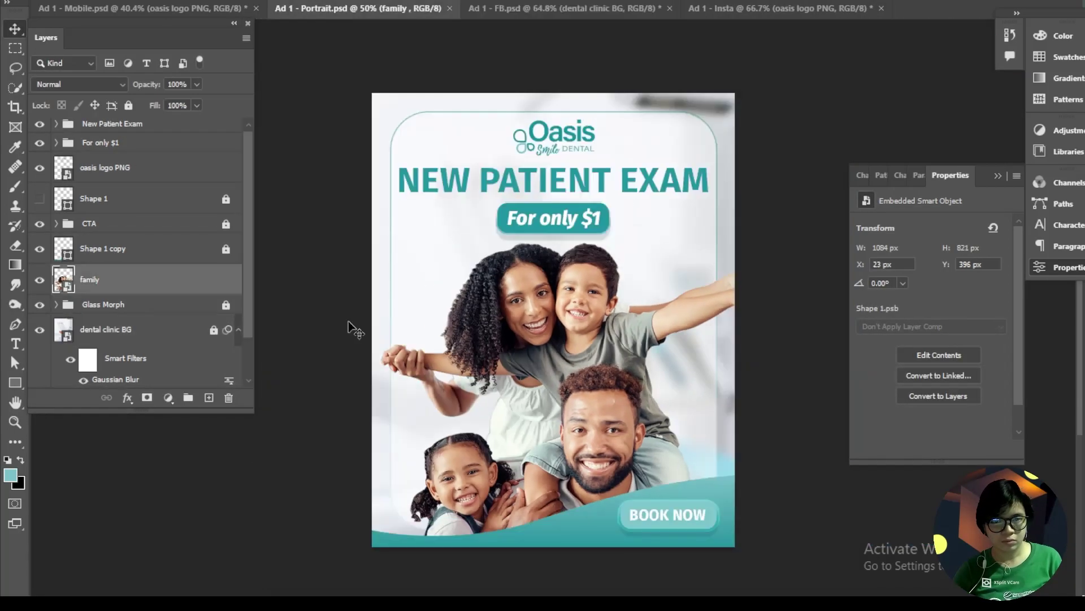
{"action": "left_click", "coordinate": [187, 304]}
{"action": "left_click", "coordinate": [226, 305]}
{"action": "left_click", "coordinate": [56, 305]}
{"action": "scroll", "coordinate": [58, 233], "scroll_direction": "down", "scroll_amount": 2}
{"action": "left_click", "coordinate": [158, 285]}
{"action": "left_click", "coordinate": [202, 285]}
{"action": "key", "text": "u"}
{"action": "left_click_drag", "start_coordinate": [553, 529], "coordinate": [561, 591]}
{"action": "left_click", "coordinate": [56, 229]}
{"action": "left_click", "coordinate": [129, 106]}
Step: In the FB version, unlock the Glass Morph group to adjust the glass panel's lower edge, and lock it again
{"action": "key", "text": "ctrl+Tab"}
{"action": "left_click", "coordinate": [226, 255]}
{"action": "left_click", "coordinate": [56, 255]}
{"action": "left_click", "coordinate": [201, 288]}
{"action": "left_click", "coordinate": [135, 256]}
{"action": "left_click", "coordinate": [56, 270]}
{"action": "left_click", "coordinate": [129, 105]}
Step: In the Insta version, extend the glass panel's lower edge below the canvas and lock the Glass Morph group
{"action": "key", "text": "ctrl+Tab"}
{"action": "left_click", "coordinate": [56, 269]}
{"action": "left_click", "coordinate": [170, 287]}
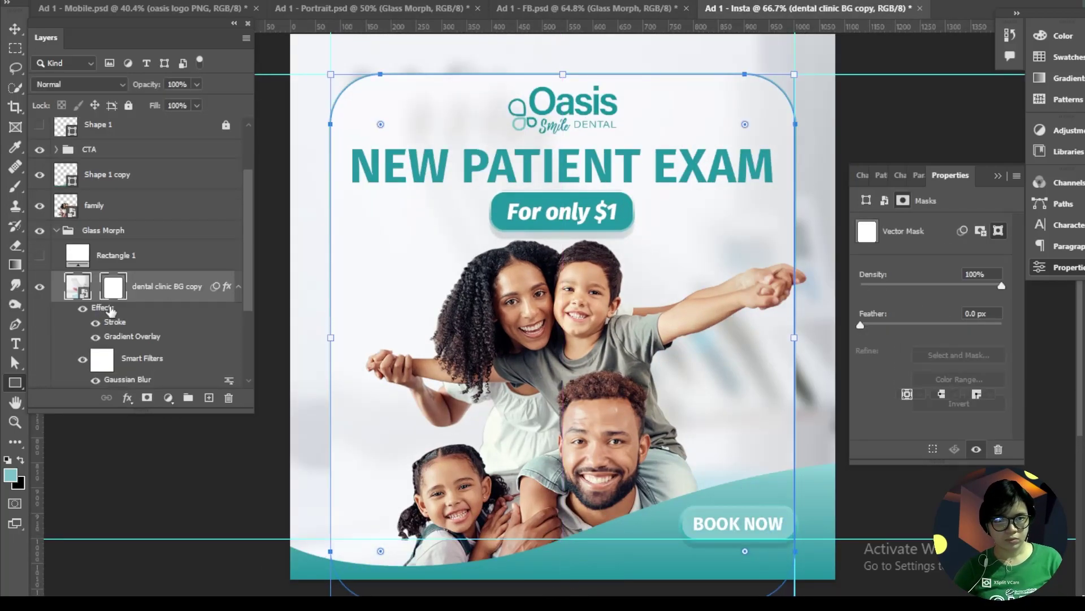
{"action": "left_click", "coordinate": [56, 230]}
{"action": "left_click", "coordinate": [129, 105]}
Step: Duplicate the FB version as Ad 1 - Banner and change its canvas to a wide banner format
{"action": "key", "text": "ctrl+shift+s"}
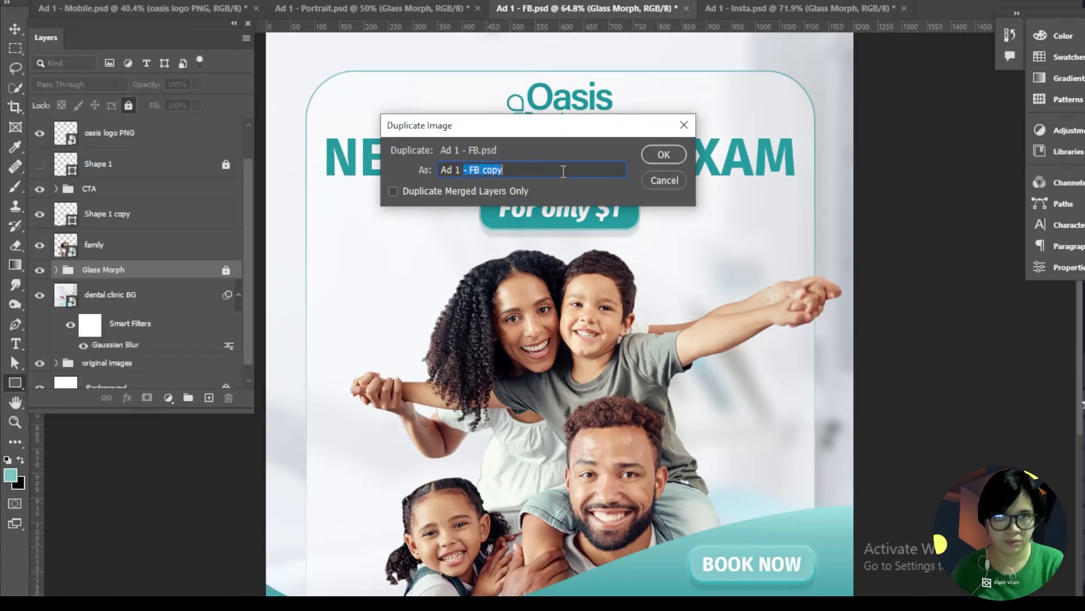
{"action": "type", "text": "Ad 1 - Banner"}
{"action": "key", "text": "Return"}
{"action": "key", "text": "alt+ctrl+c"}
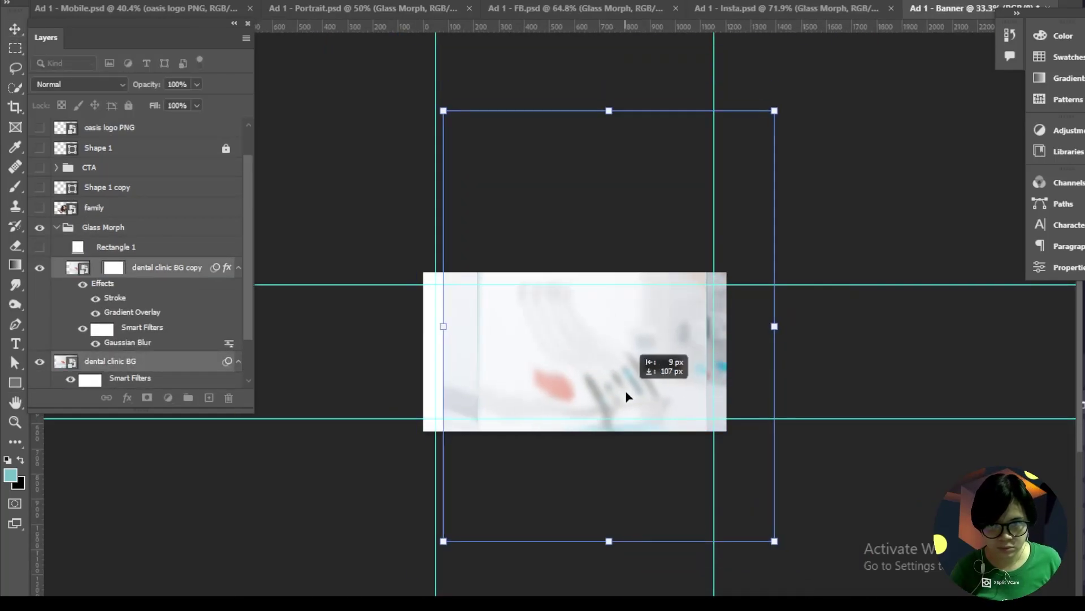
Step: Reposition and enlarge the dental clinic background together with its glass panel copy to cover the banner canvas
{"action": "left_click_drag", "start_coordinate": [625, 391], "coordinate": [600, 329]}
{"action": "left_click_drag", "start_coordinate": [748, 479], "coordinate": [803, 551]}
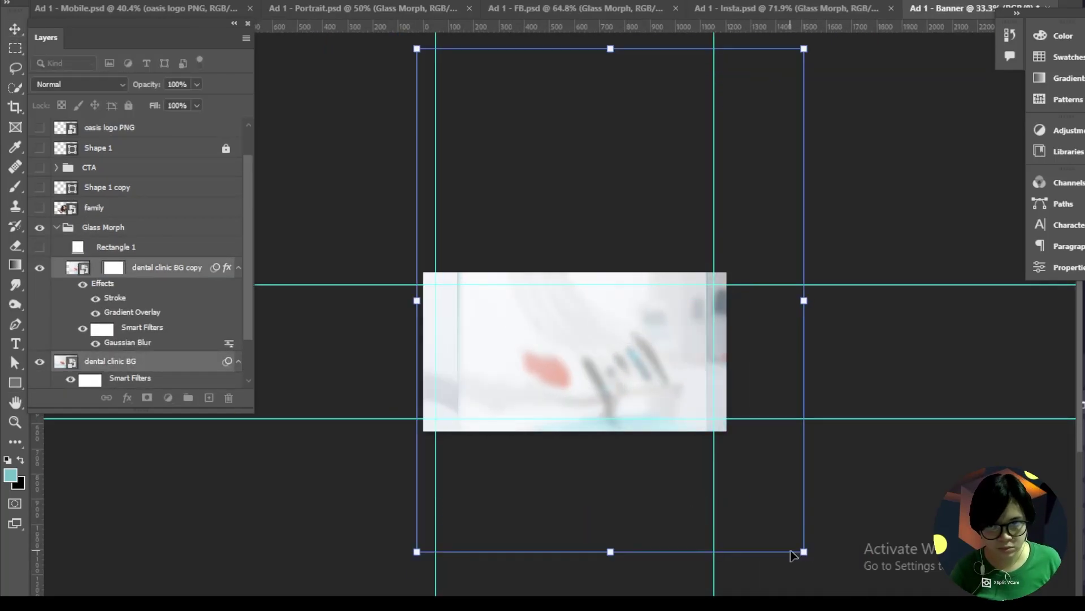
{"action": "left_click_drag", "start_coordinate": [413, 542], "coordinate": [525, 460]}
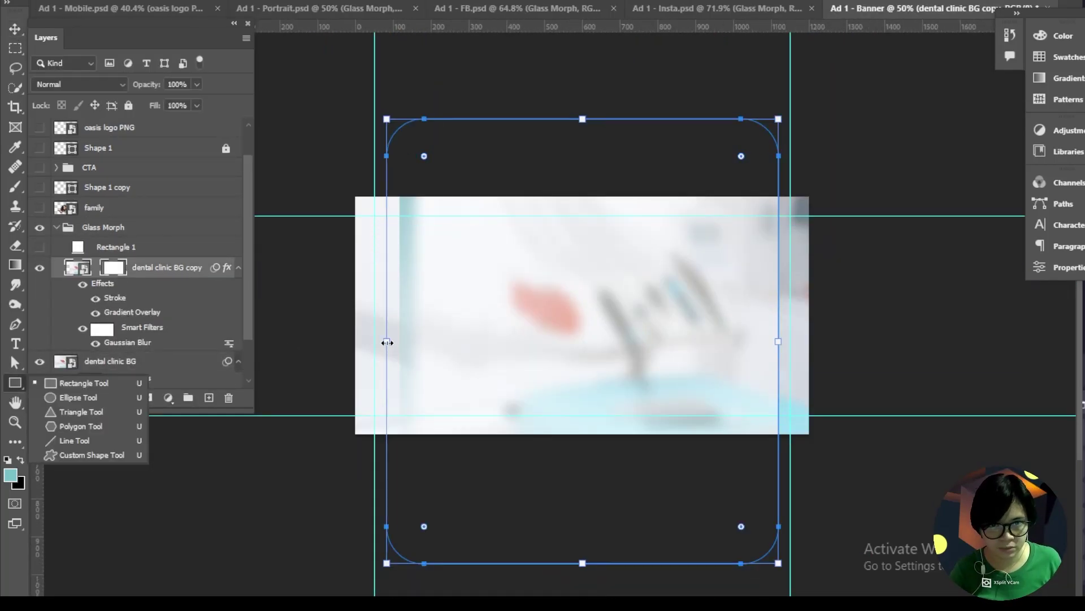
Step: Fit the glass panel's rounded mask to the banner's margin guides and shift its blurred image to fill the panel
{"action": "key", "text": "ctrl+plus"}
{"action": "left_click", "coordinate": [116, 247]}
{"action": "left_click", "coordinate": [113, 269]}
{"action": "key", "text": "ctrl+t"}
{"action": "key", "text": "Escape"}
{"action": "left_click", "coordinate": [113, 268]}
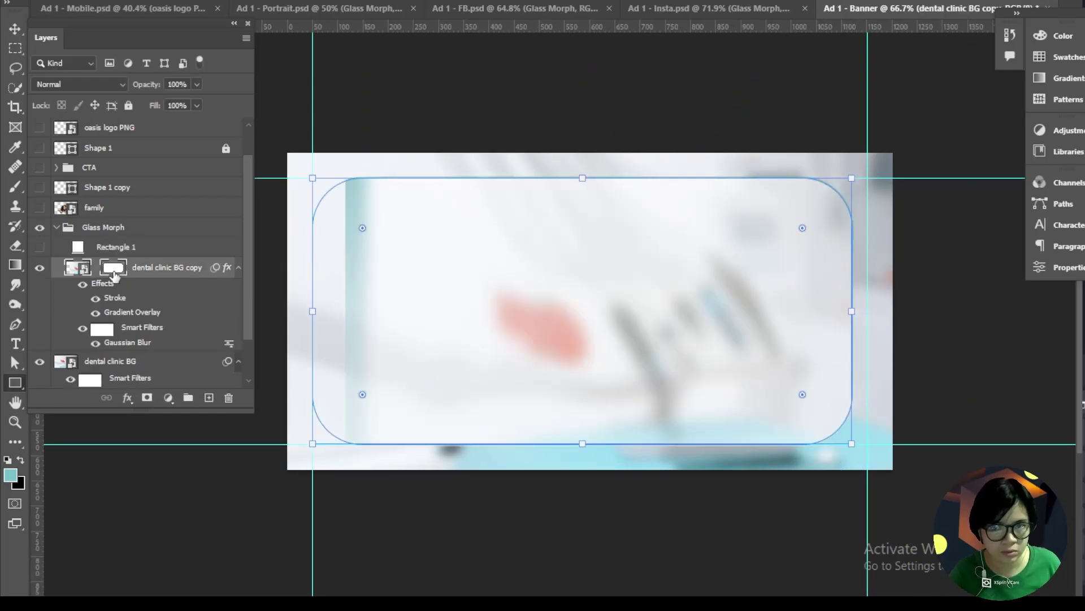
{"action": "key", "text": "ctrl+t"}
{"action": "left_click_drag", "start_coordinate": [851, 311], "coordinate": [867, 311]}
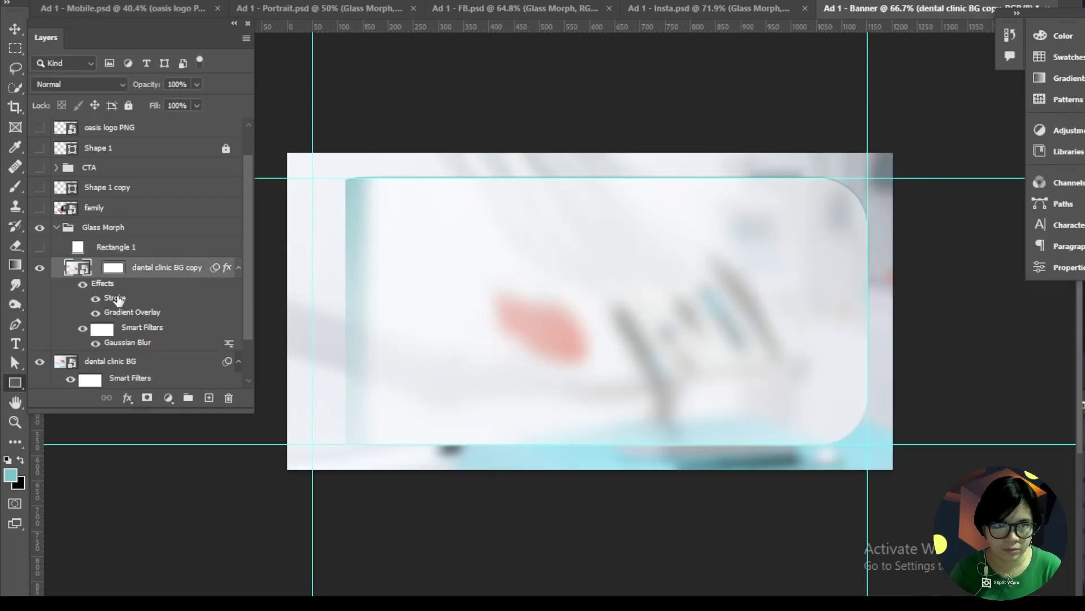
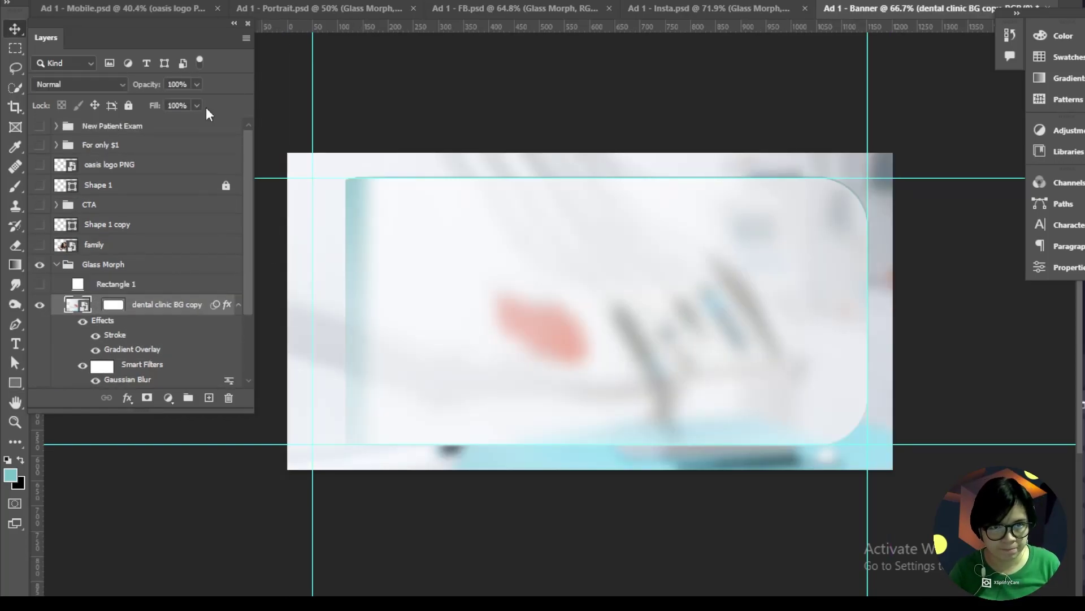
{"action": "scroll", "coordinate": [195, 294], "scroll_direction": "down", "scroll_amount": 2}
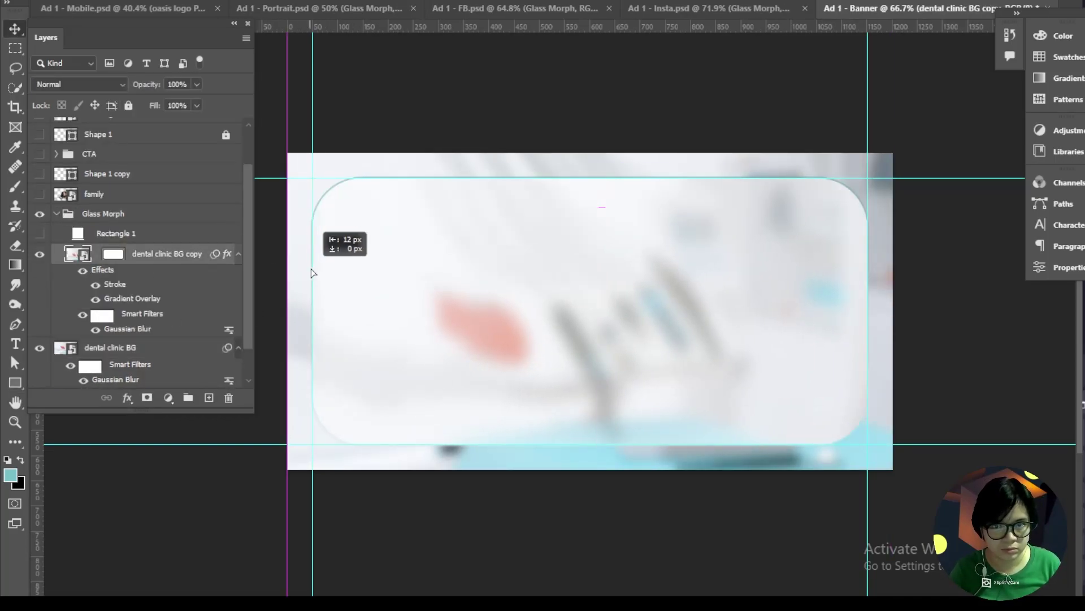
{"action": "left_click", "coordinate": [56, 214]}
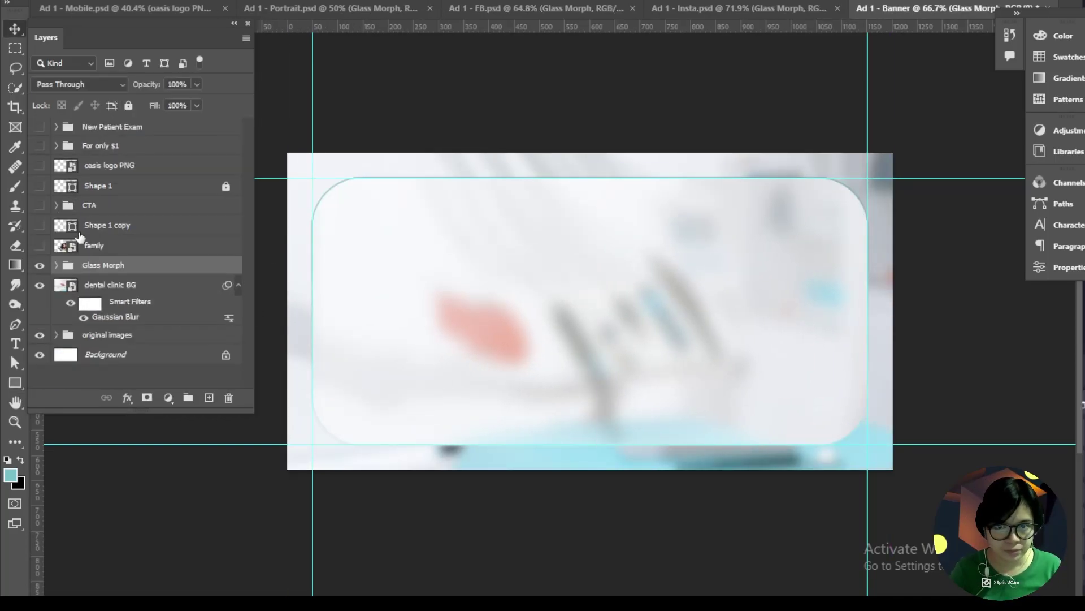
Step: Show the family photo on the banner's right side and place the Oasis logo at the upper left
{"action": "left_click", "coordinate": [40, 246]}
{"action": "left_click", "coordinate": [94, 246]}
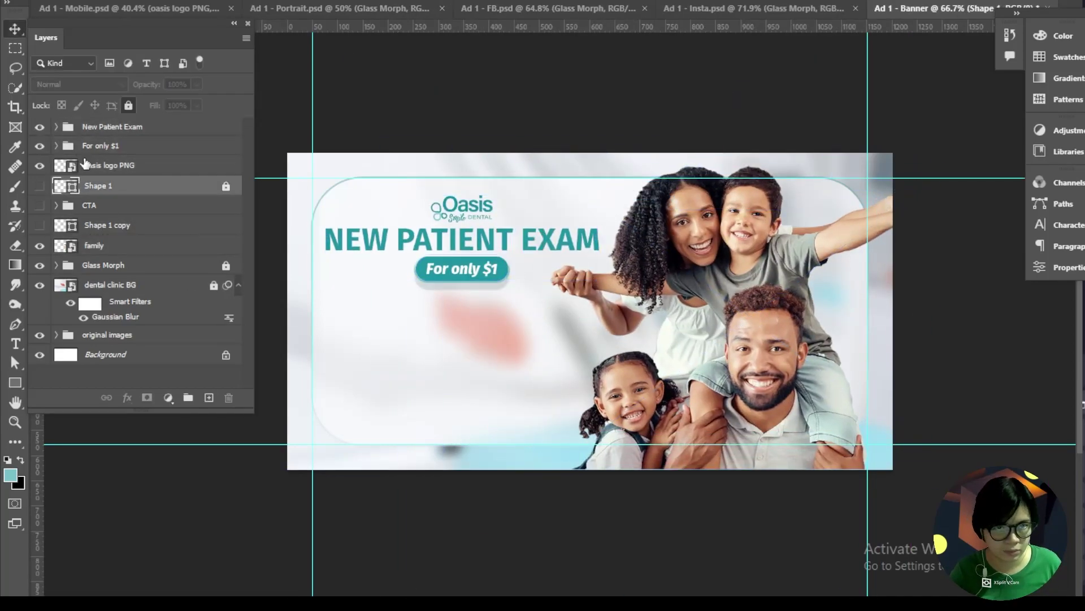
{"action": "left_click_drag", "start_coordinate": [396, 204], "coordinate": [403, 210]}
{"action": "left_click_drag", "start_coordinate": [403, 210], "coordinate": [403, 213]}
{"action": "key", "text": "Return"}
Step: Break the headline into NEW PATIENT and EXAM lines on the banner's left side and place the For only $1 badge beneath
{"action": "left_click", "coordinate": [56, 126]}
{"action": "left_click", "coordinate": [118, 173]}
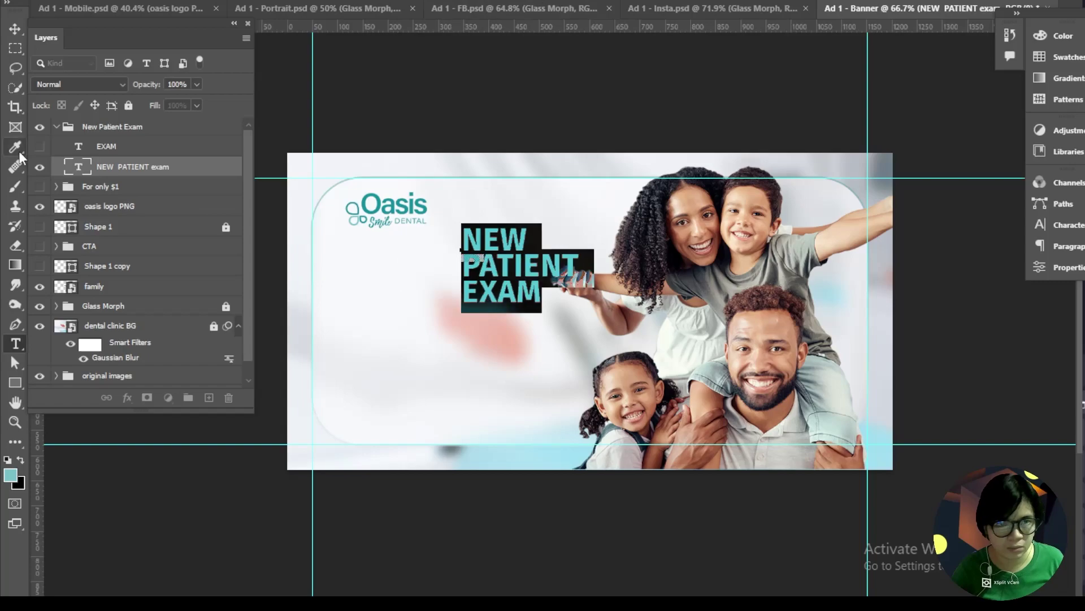
{"action": "left_click", "coordinate": [14, 29]}
{"action": "left_click_drag", "start_coordinate": [469, 264], "coordinate": [329, 292]}
{"action": "left_click_drag", "start_coordinate": [491, 287], "coordinate": [489, 280]}
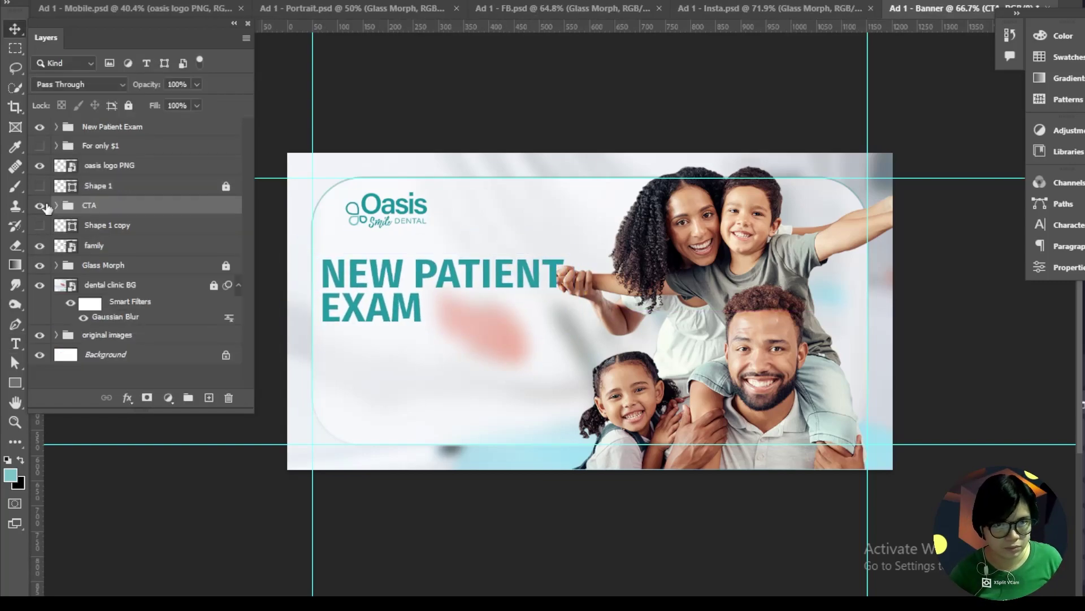
{"action": "left_click_drag", "start_coordinate": [378, 287], "coordinate": [421, 358]}
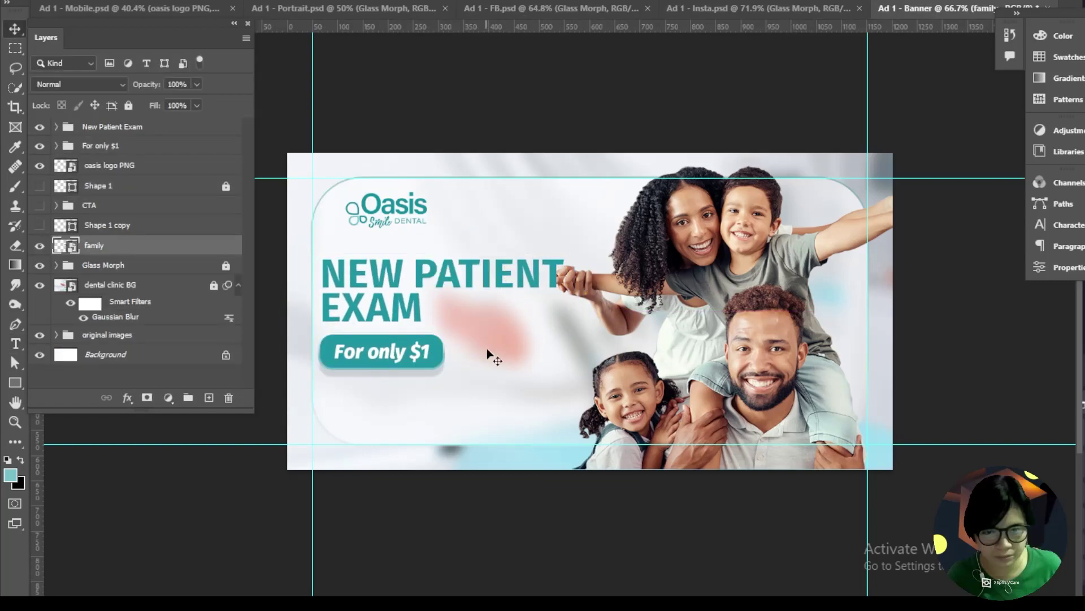
Step: Show the teal wave shape and position it across the banner's lower left, below the For only $1 badge
{"action": "right_click", "coordinate": [620, 277]}
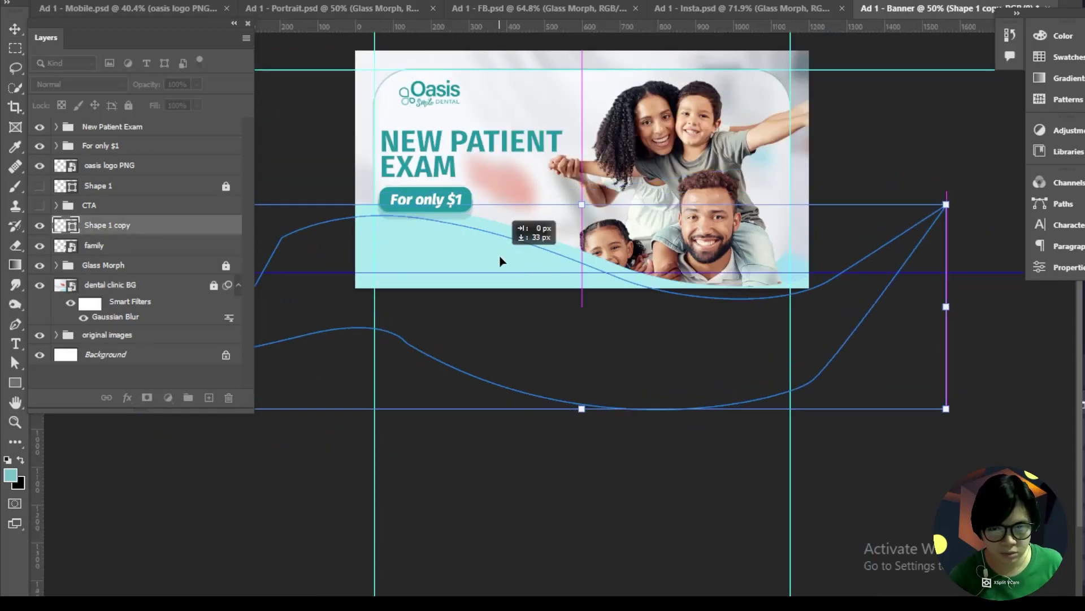
{"action": "left_click", "coordinate": [94, 246]}
{"action": "key", "text": "ctrl+t"}
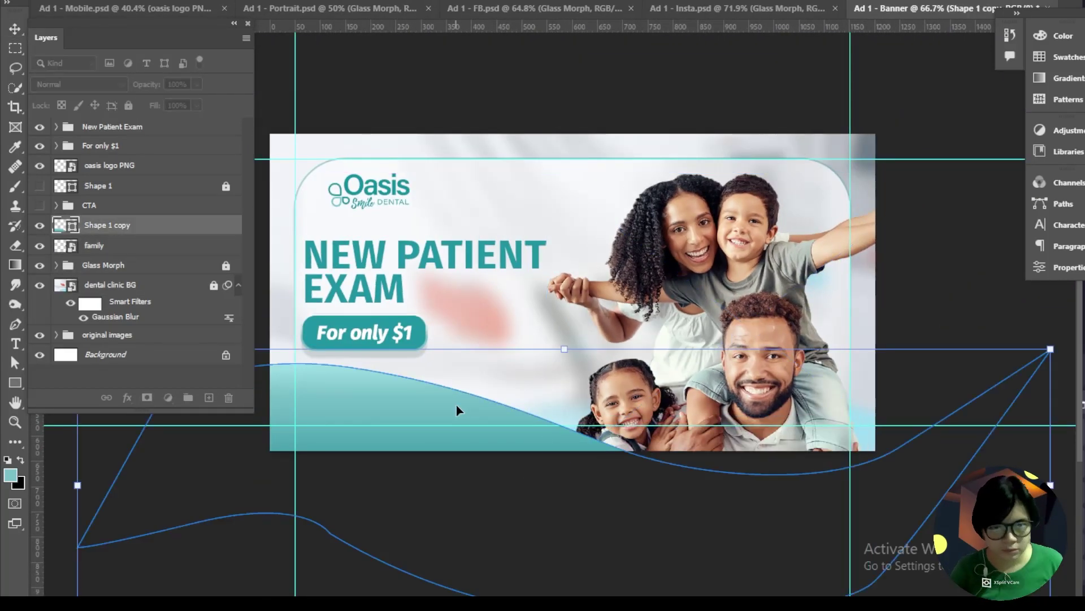
{"action": "left_click_drag", "start_coordinate": [324, 383], "coordinate": [484, 447]}
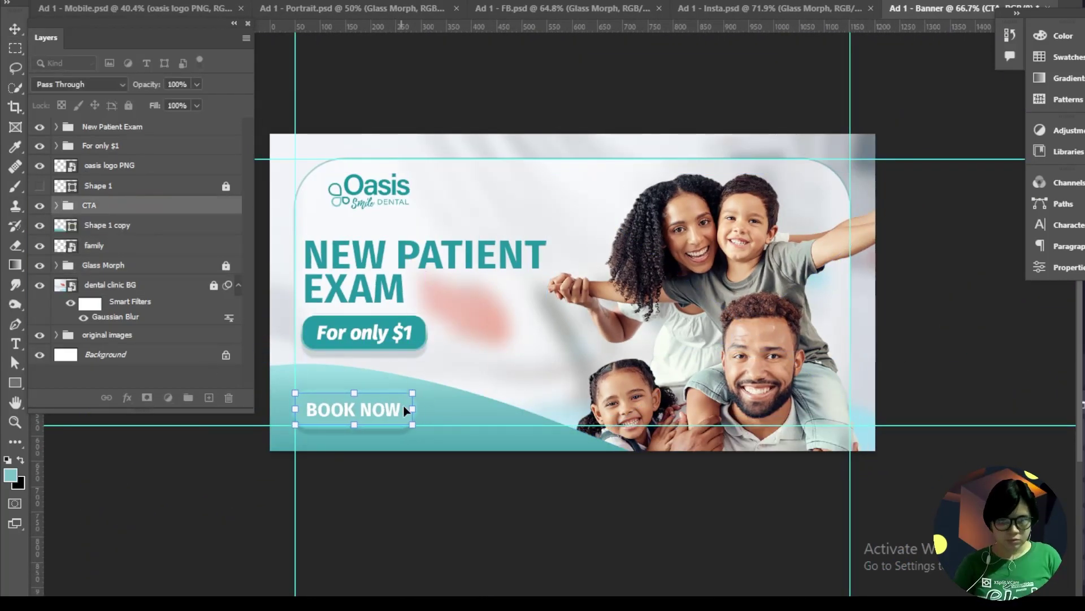
Step: Resize the BOOK NOW button and place it on the wave near the banner's lower left margin
{"action": "left_click", "coordinate": [207, 338]}
{"action": "left_click", "coordinate": [107, 206]}
{"action": "key", "text": "ctrl+t"}
{"action": "left_click_drag", "start_coordinate": [423, 391], "coordinate": [409, 396]}
{"action": "left_click_drag", "start_coordinate": [382, 407], "coordinate": [392, 407]}
{"action": "left_click", "coordinate": [141, 301]}
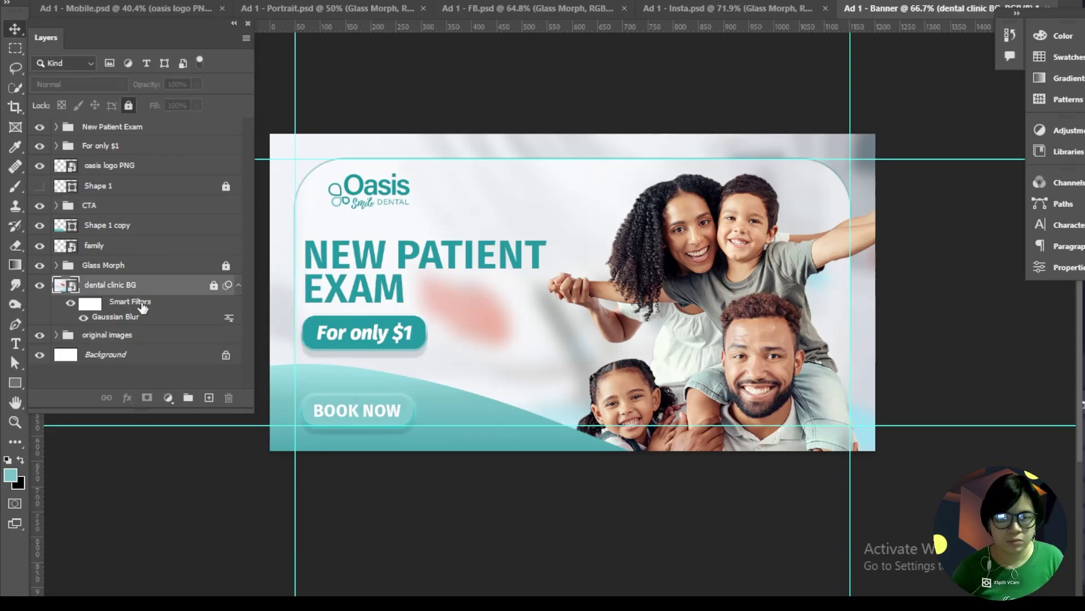
Step: Enlarge the two-line NEW PATIENT EXAM headline and align it with the badge's left edge
{"action": "left_click", "coordinate": [121, 128]}
{"action": "key", "text": "ctrl+t"}
{"action": "left_click_drag", "start_coordinate": [547, 226], "coordinate": [579, 219]}
{"action": "left_click_drag", "start_coordinate": [522, 255], "coordinate": [525, 256]}
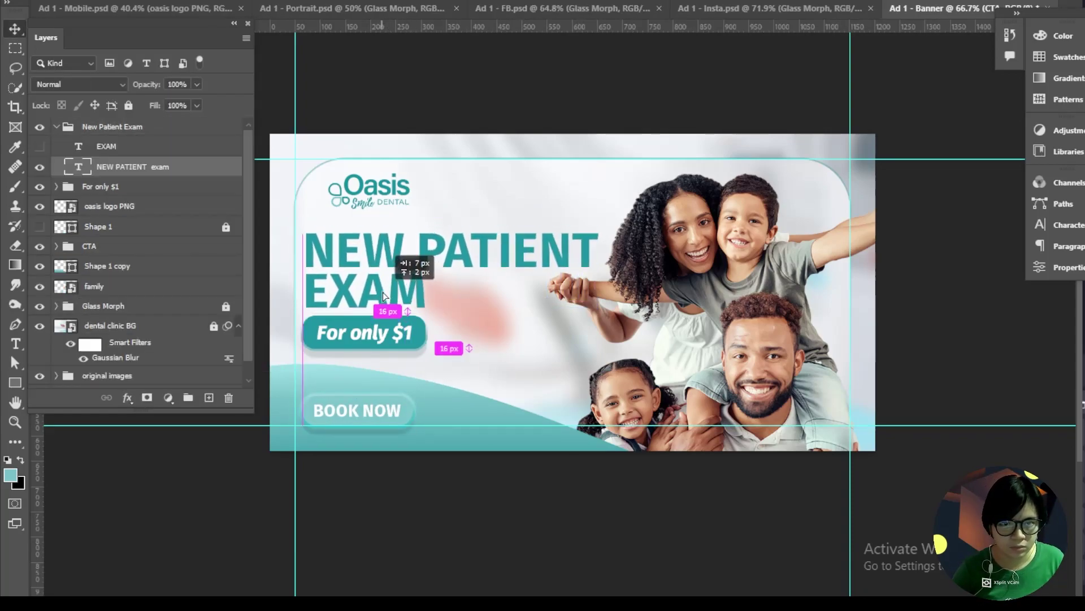
Step: Move the Oasis logo to the right above the headline's center and save the banner as Ad 1 - Banner.psd
{"action": "left_click", "coordinate": [403, 209]}
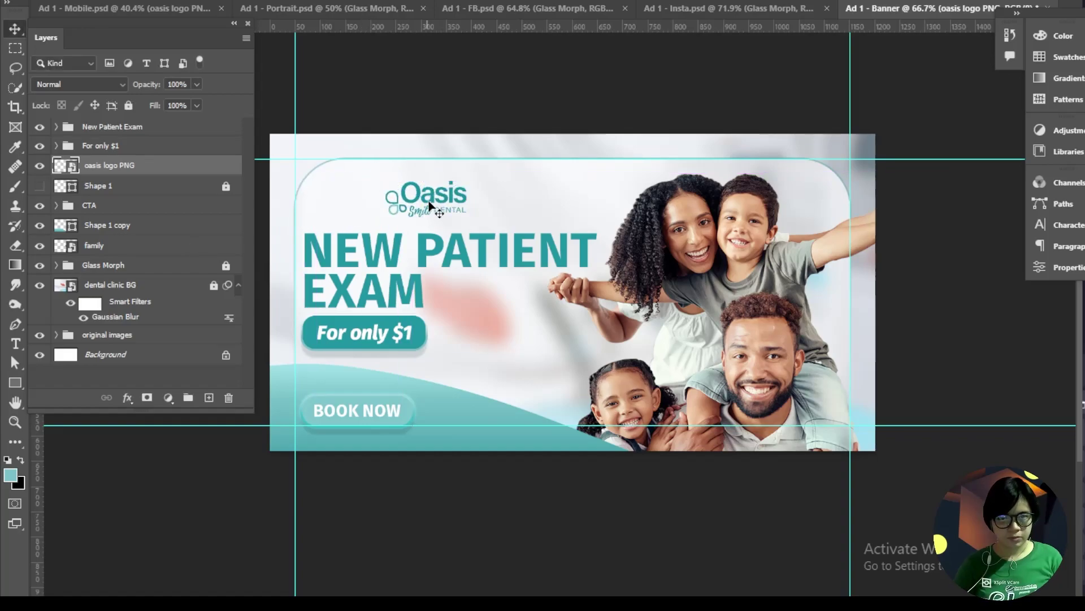
{"action": "left_click", "coordinate": [108, 225]}
{"action": "left_click", "coordinate": [111, 284]}
{"action": "left_click", "coordinate": [90, 205]}
{"action": "key", "text": "ctrl+s"}
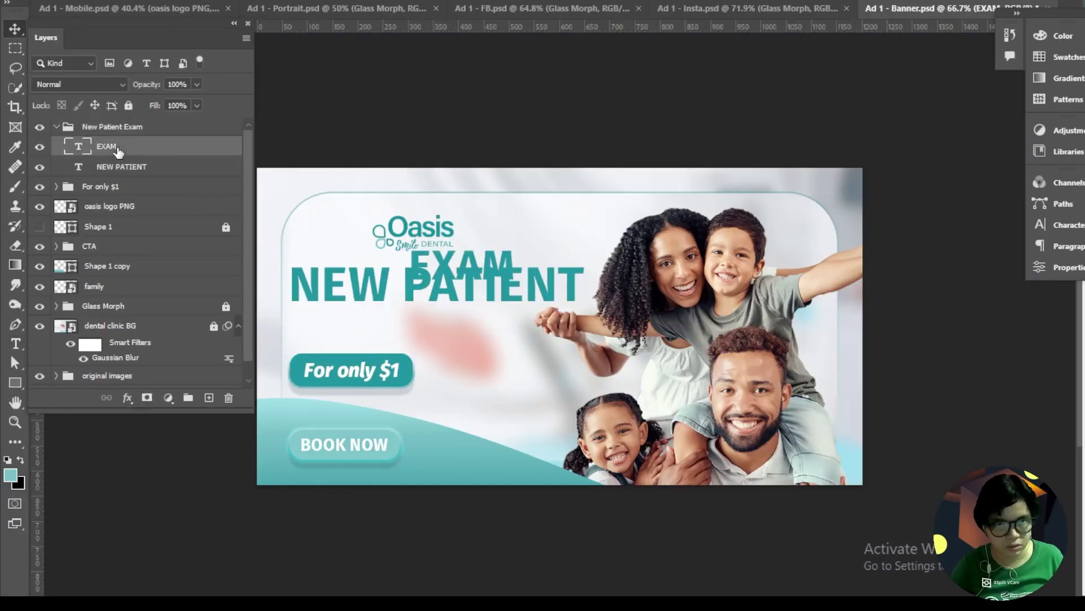
Step: Center the separate EXAM line and the For only $1 badge under NEW PATIENT, rebalancing the sizes of logo, headline and badge
{"action": "left_click", "coordinate": [1055, 228]}
{"action": "left_click_drag", "start_coordinate": [416, 383], "coordinate": [482, 389]}
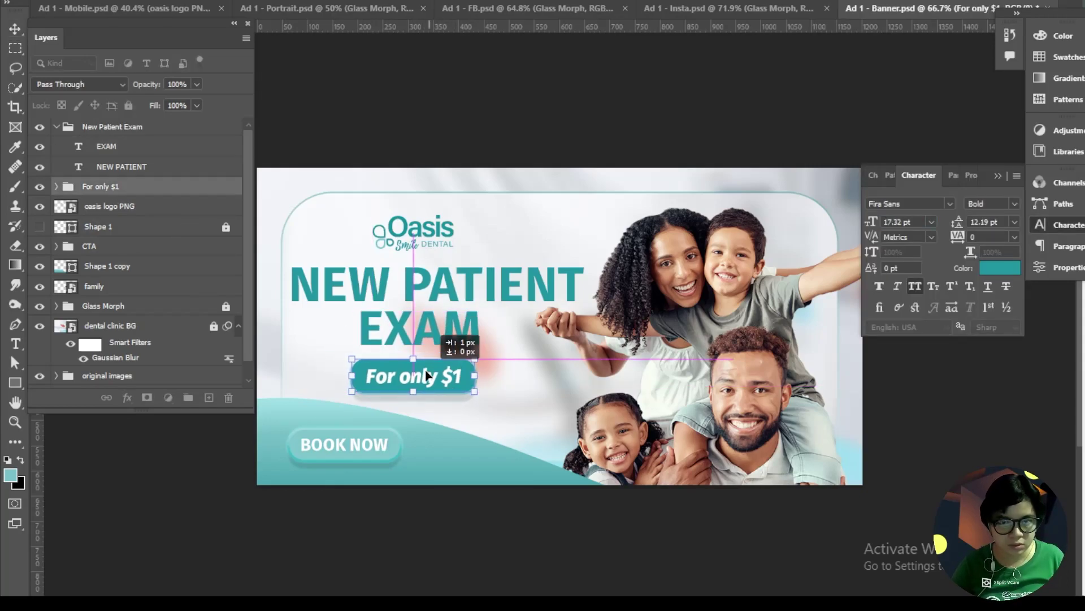
{"action": "left_click", "coordinate": [449, 253]}
{"action": "key", "text": "ctrl+semicolon"}
{"action": "left_click_drag", "start_coordinate": [478, 388], "coordinate": [482, 390]}
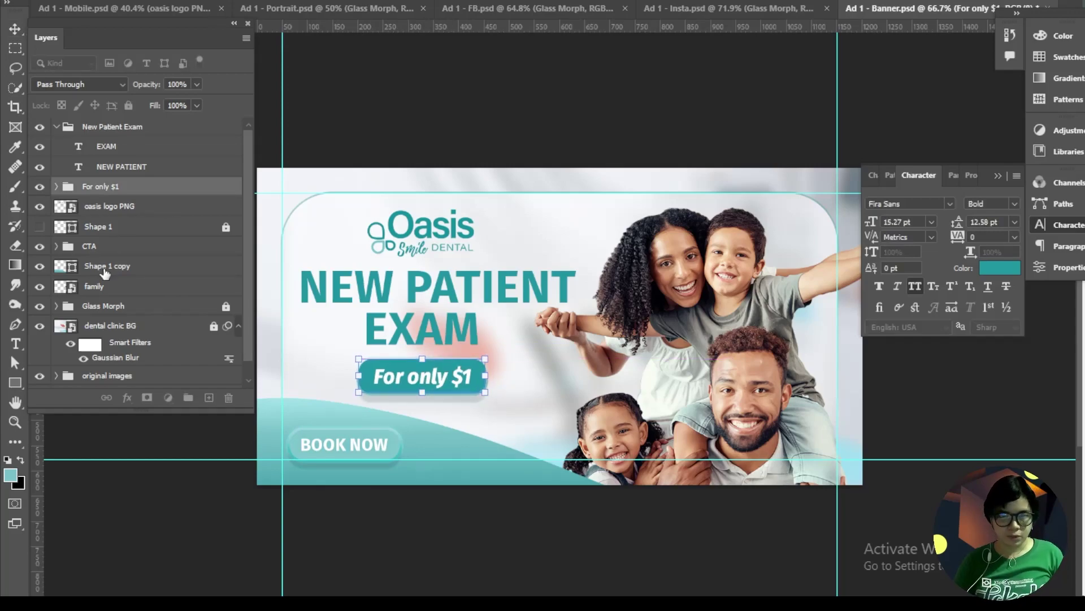
Step: Nudge the family photo and move the BOOK NOW button to the banner's left margin guide
{"action": "left_click", "coordinate": [105, 271]}
{"action": "left_click", "coordinate": [168, 291]}
{"action": "left_click_drag", "start_coordinate": [729, 290], "coordinate": [727, 286]}
{"action": "left_click", "coordinate": [161, 229]}
{"action": "left_click", "coordinate": [159, 247]}
{"action": "left_click_drag", "start_coordinate": [385, 443], "coordinate": [386, 432]}
Step: Rotate and lower the wave shape so it spans the banner's full bottom edge
{"action": "left_click", "coordinate": [202, 230]}
{"action": "left_click", "coordinate": [192, 266]}
{"action": "left_click_drag", "start_coordinate": [526, 456], "coordinate": [528, 461]}
{"action": "left_click_drag", "start_coordinate": [278, 299], "coordinate": [279, 317]}
{"action": "left_click_drag", "start_coordinate": [599, 474], "coordinate": [603, 474]}
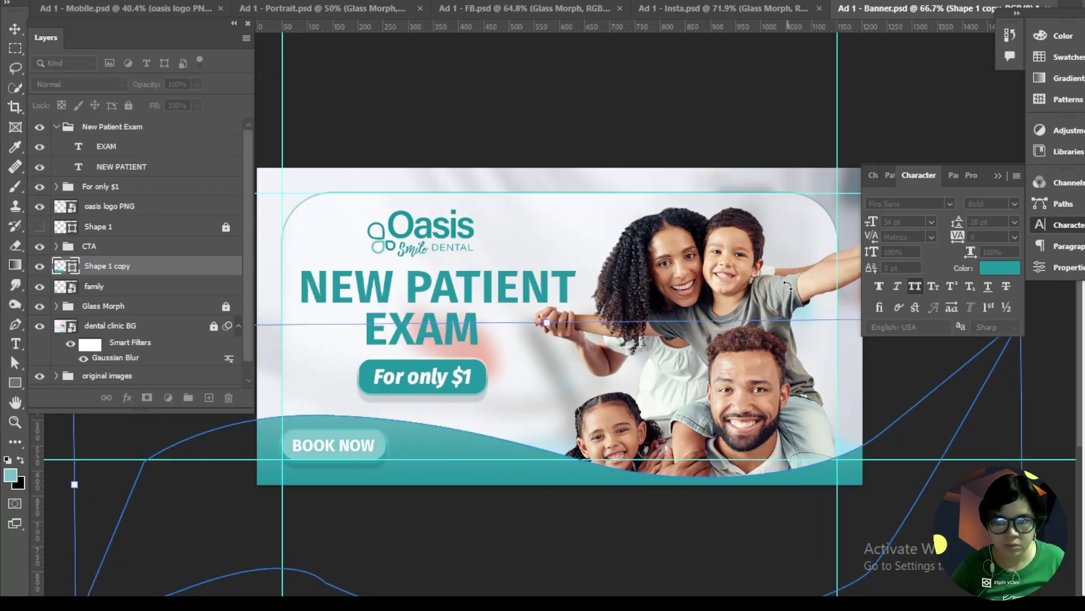
{"action": "left_click_drag", "start_coordinate": [276, 296], "coordinate": [273, 302]}
Step: Scale down the New Patient Exam headline group slightly and recenter it under the logo
{"action": "left_click", "coordinate": [198, 376]}
{"action": "left_click", "coordinate": [153, 286]}
{"action": "left_click", "coordinate": [88, 130]}
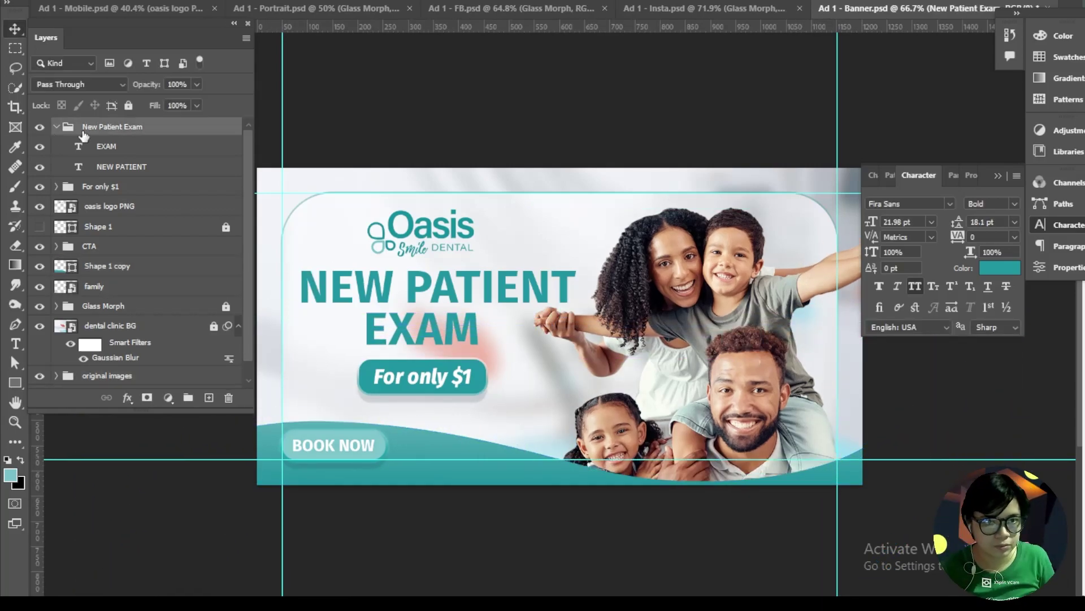
{"action": "left_click", "coordinate": [56, 127]}
{"action": "key", "text": "ctrl+t"}
{"action": "left_click_drag", "start_coordinate": [576, 270], "coordinate": [568, 272]}
{"action": "left_click_drag", "start_coordinate": [452, 299], "coordinate": [451, 300]}
{"action": "key", "text": "Return"}
Step: Move the For only $1 badge up closer to the EXAM line
{"action": "left_click", "coordinate": [56, 127]}
{"action": "left_click", "coordinate": [111, 168]}
{"action": "left_click", "coordinate": [56, 127]}
{"action": "key", "text": "ctrl+t"}
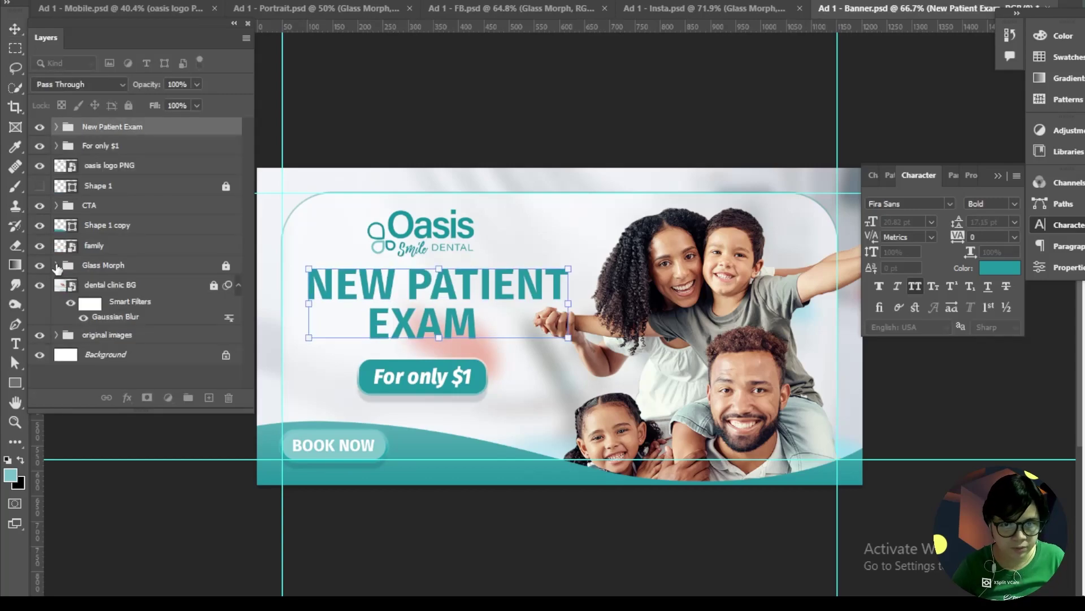
{"action": "left_click", "coordinate": [100, 146]}
{"action": "left_click_drag", "start_coordinate": [457, 378], "coordinate": [455, 370]}
Step: Rotate the wave shape slightly and raise it behind the BOOK NOW button
{"action": "left_click", "coordinate": [107, 226]}
{"action": "key", "text": "ctrl+t"}
{"action": "left_click_drag", "start_coordinate": [334, 244], "coordinate": [313, 175]}
{"action": "left_click_drag", "start_coordinate": [438, 515], "coordinate": [437, 505]}
{"action": "key", "text": "Return"}
Step: Nudge the family photo slightly to the left and readjust the wave shape's transform
{"action": "left_click", "coordinate": [125, 249]}
{"action": "key", "text": "ctrl+t"}
{"action": "left_click_drag", "start_coordinate": [722, 231], "coordinate": [718, 230]}
{"action": "key", "text": "Return"}
{"action": "left_click", "coordinate": [187, 231]}
{"action": "key", "text": "ctrl+t"}
{"action": "left_click_drag", "start_coordinate": [525, 343], "coordinate": [156, 438]}
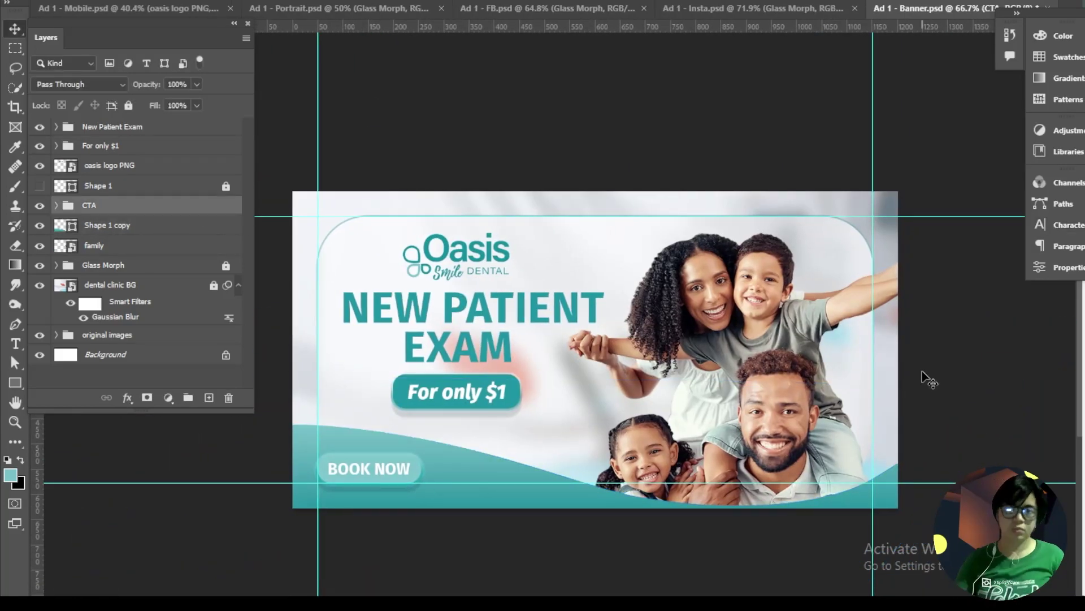
Step: Hide the guides, move the family photo slightly right and nudge the For only $1 badge under the headline
{"action": "left_click", "coordinate": [254, 0]}
{"action": "left_click", "coordinate": [447, 395]}
{"action": "left_click_drag", "start_coordinate": [757, 376], "coordinate": [765, 376]}
{"action": "left_click", "coordinate": [474, 308]}
{"action": "left_click", "coordinate": [456, 391], "text": "shift"}
{"action": "left_click", "coordinate": [348, 0]}
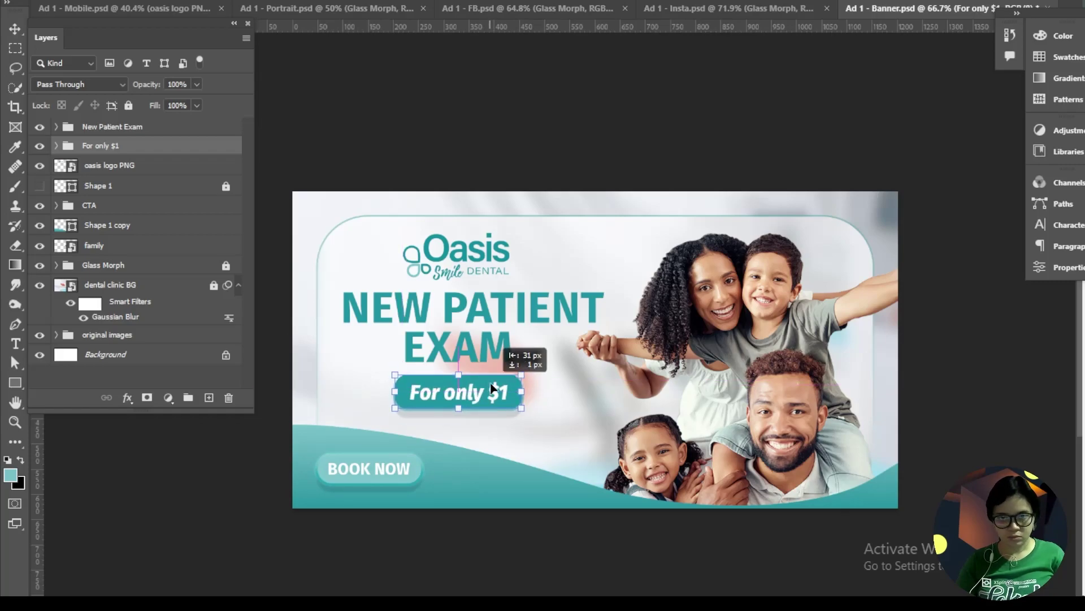
{"action": "key", "text": "Return"}
Step: Shift NEW PATIENT to the left and line up EXAM, the logo and the badge beneath and above it
{"action": "left_click", "coordinate": [56, 127]}
{"action": "left_click", "coordinate": [121, 147]}
{"action": "left_click", "coordinate": [124, 167], "text": "shift"}
{"action": "left_click_drag", "start_coordinate": [467, 340], "coordinate": [458, 341]}
{"action": "left_click", "coordinate": [171, 271]}
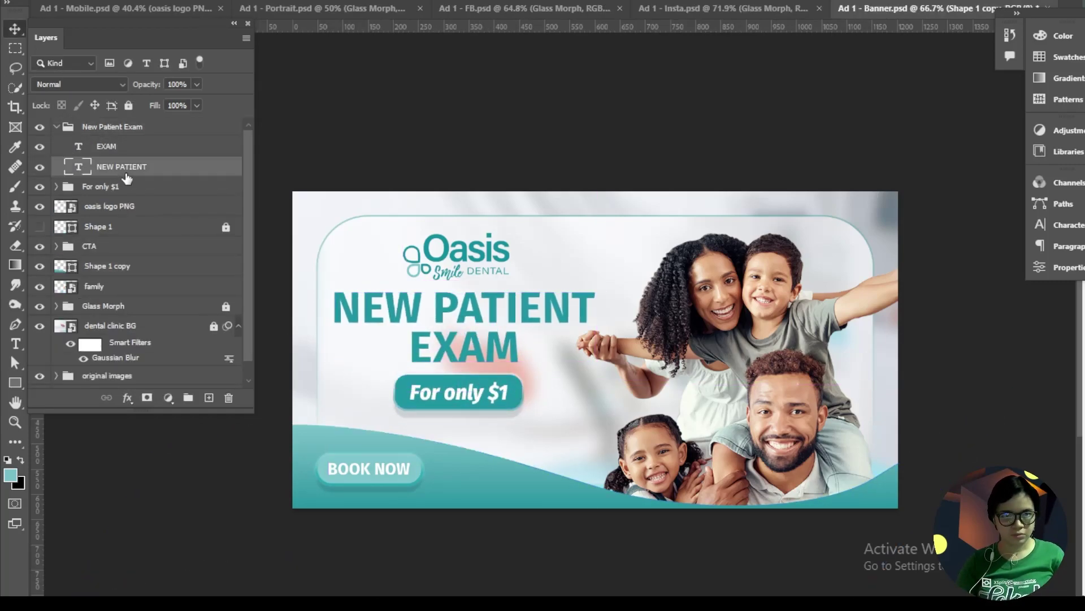
{"action": "left_click", "coordinate": [130, 208], "text": "ctrl"}
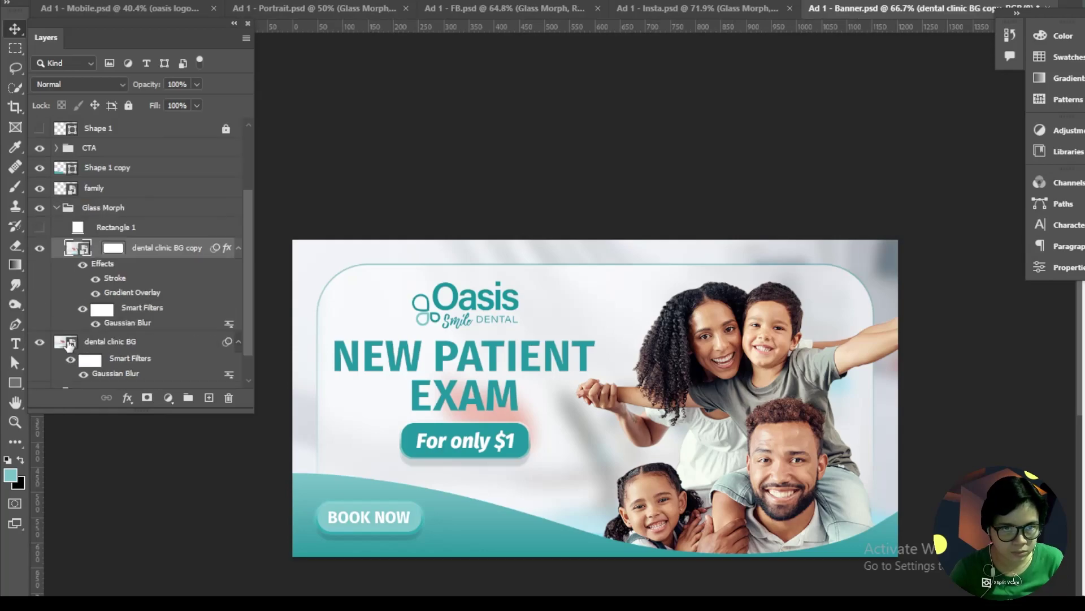
Step: Reposition the dental clinic background together with its glass panel copy, and lock the Glass Morph group and the background
{"action": "left_click", "coordinate": [69, 344], "text": "shift"}
{"action": "key", "text": "ctrl+t"}
{"action": "left_click_drag", "start_coordinate": [551, 320], "coordinate": [555, 334]}
{"action": "key", "text": "Return"}
{"action": "left_click", "coordinate": [94, 188]}
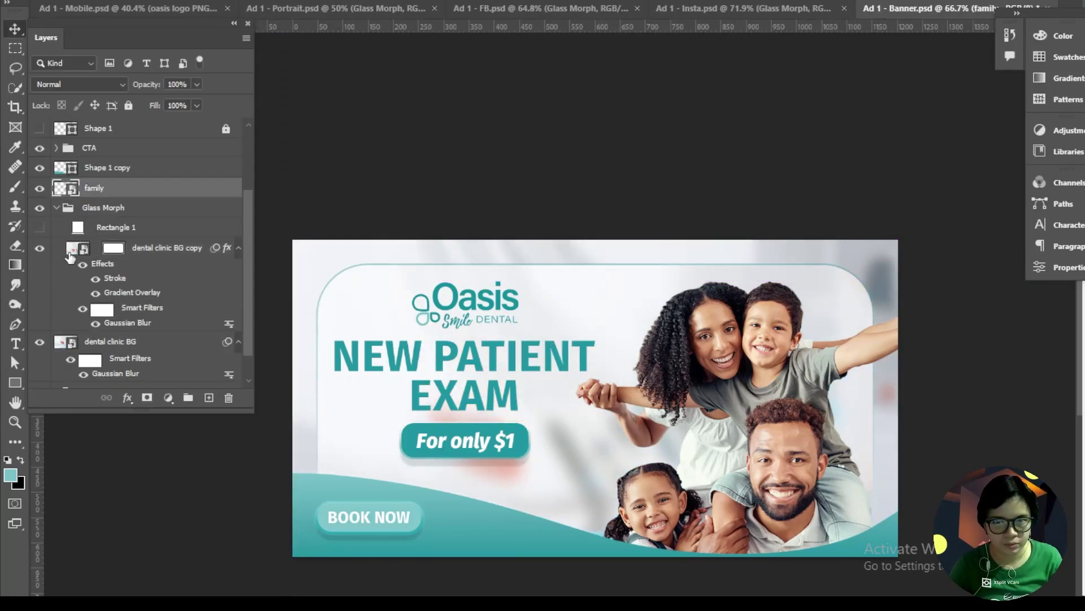
{"action": "left_click", "coordinate": [56, 208]}
{"action": "left_click", "coordinate": [129, 105]}
{"action": "left_click", "coordinate": [160, 288]}
Step: Enlarge the family photo slightly and shift it left on the banner
{"action": "left_click", "coordinate": [156, 265]}
{"action": "left_click", "coordinate": [226, 269]}
{"action": "key", "text": "ctrl+t"}
{"action": "left_click_drag", "start_coordinate": [576, 280], "coordinate": [567, 272]}
{"action": "left_click_drag", "start_coordinate": [735, 390], "coordinate": [726, 390]}
{"action": "key", "text": "Return"}
Step: Shift the Oasis logo, the EXAM line and the For only $1 badge slightly left to center them with NEW PATIENT
{"action": "left_click", "coordinate": [164, 193]}
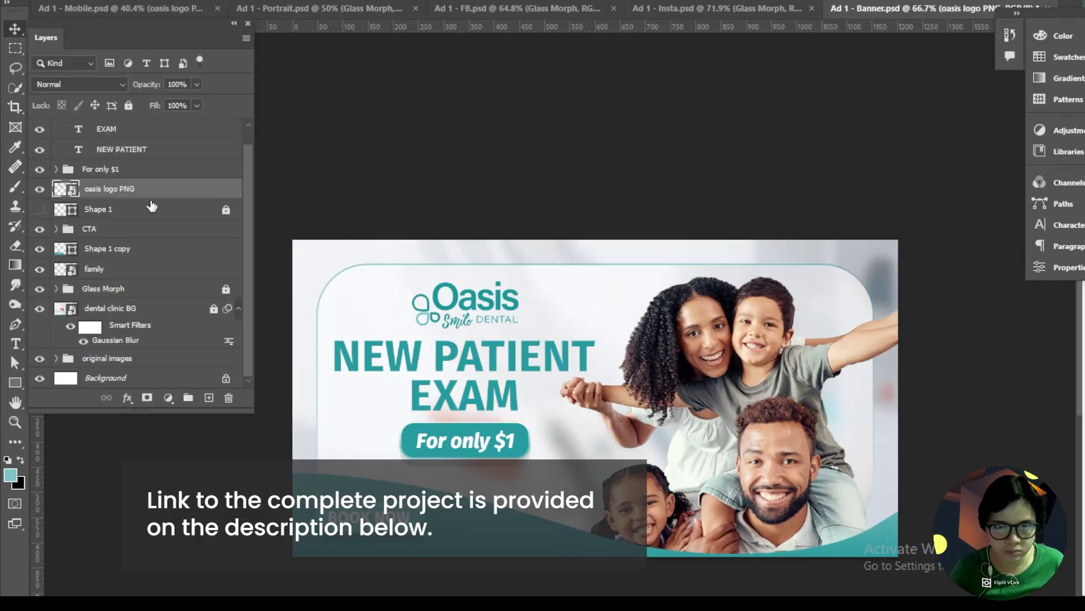
{"action": "left_click_drag", "start_coordinate": [466, 310], "coordinate": [451, 314]}
{"action": "left_click", "coordinate": [169, 171], "text": "shift"}
{"action": "left_click", "coordinate": [170, 190]}
{"action": "left_click", "coordinate": [158, 209]}
{"action": "left_click", "coordinate": [131, 135]}
{"action": "left_click_drag", "start_coordinate": [444, 406], "coordinate": [434, 405]}
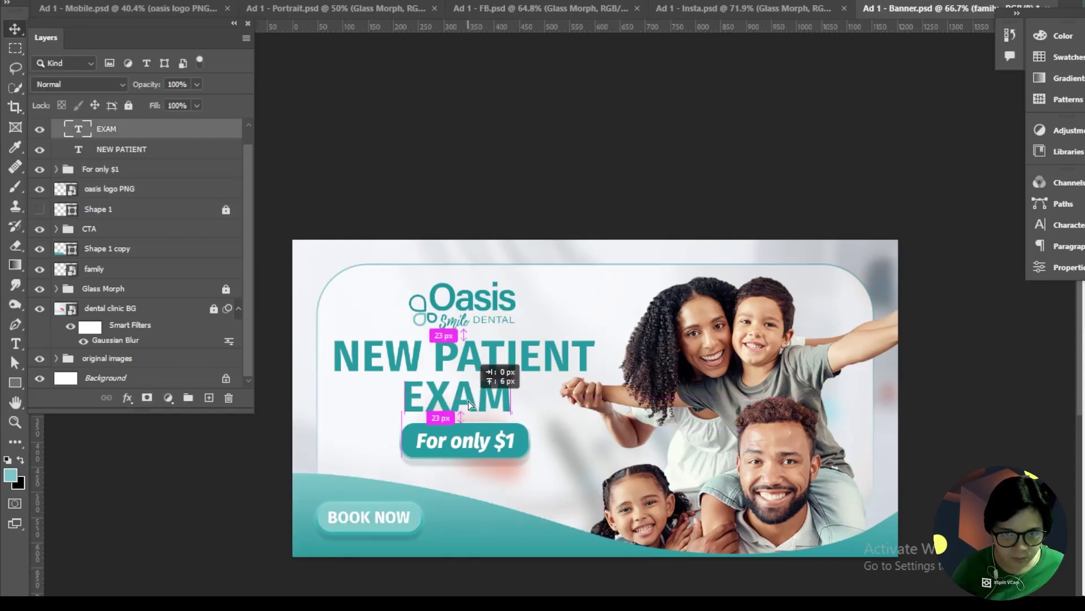
{"action": "left_click_drag", "start_coordinate": [477, 439], "coordinate": [478, 441]}
{"action": "left_click", "coordinate": [395, 381]}
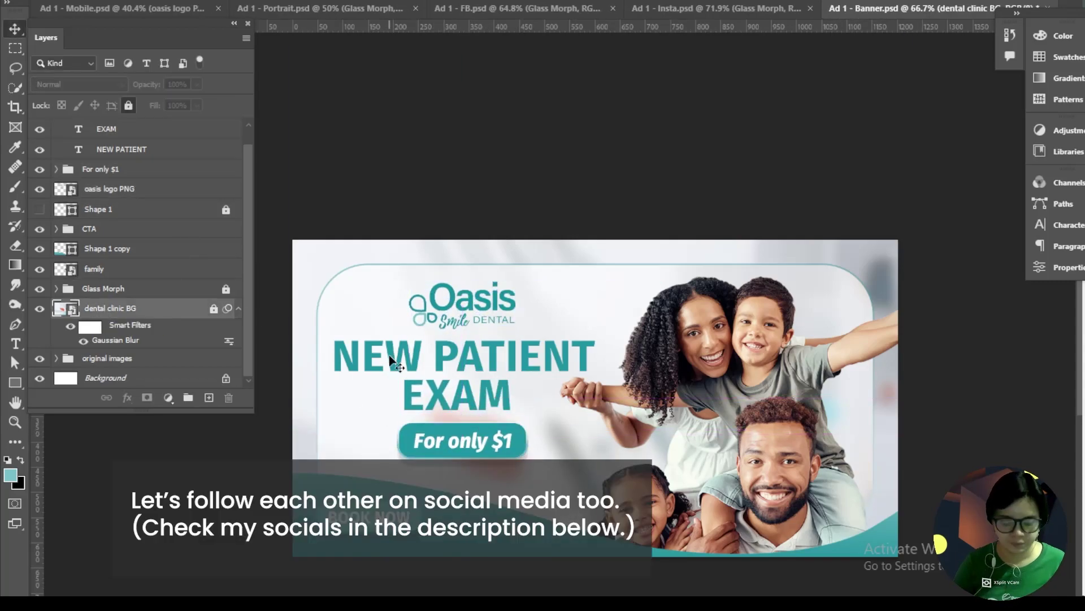
Step: Preview the banner at full-screen size and apply a guide layout with 50 px margins on all sides, clearing existing guides
{"action": "left_click", "coordinate": [234, 23]}
{"action": "key", "text": "ctrl+0"}
{"action": "key", "text": "f"}
{"action": "key", "text": "f"}
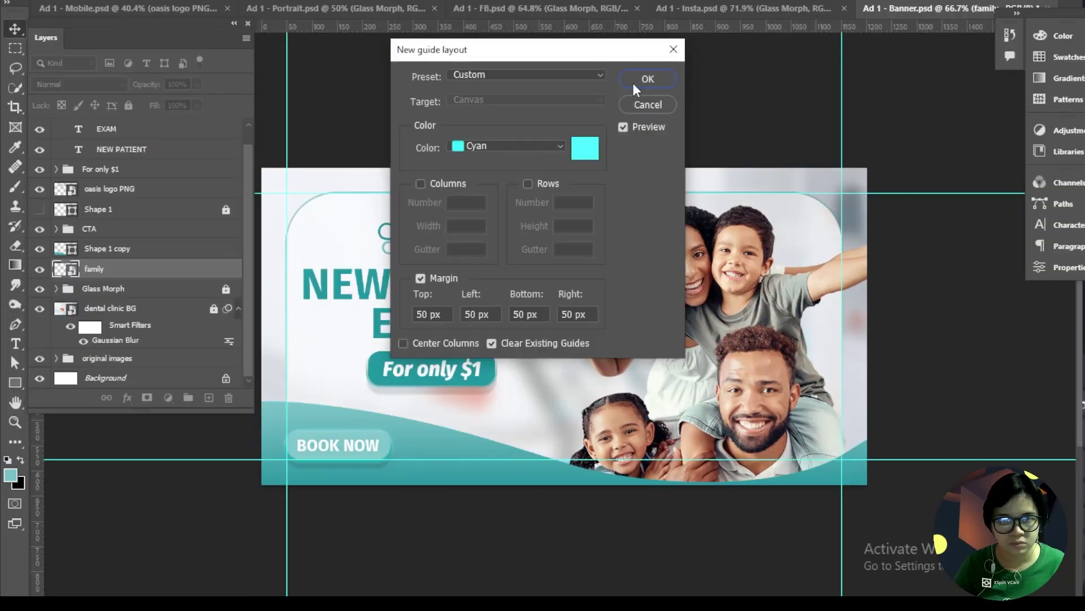
{"action": "left_click", "coordinate": [646, 79]}
Step: In the FB version, resize the family photo slightly and select the wave shape in front of it
{"action": "left_click_drag", "start_coordinate": [700, 328], "coordinate": [700, 328]}
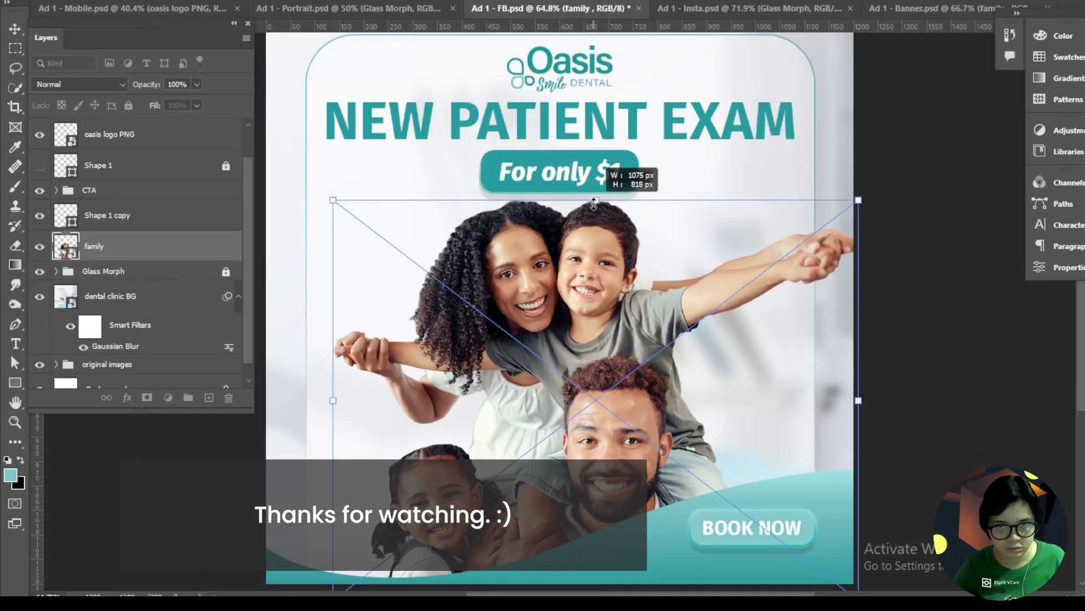
{"action": "left_click", "coordinate": [177, 222]}
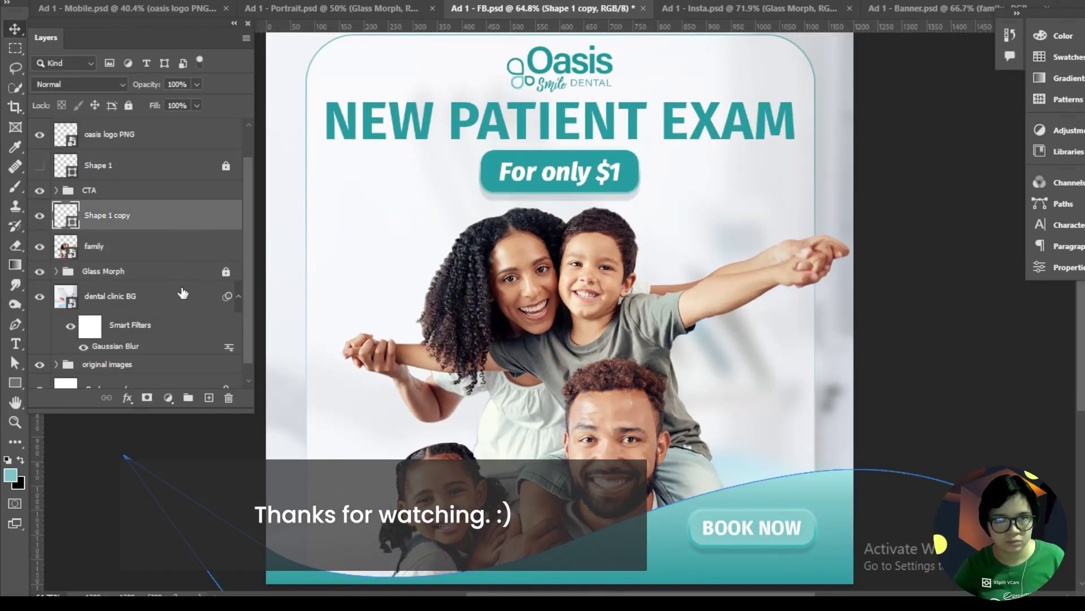